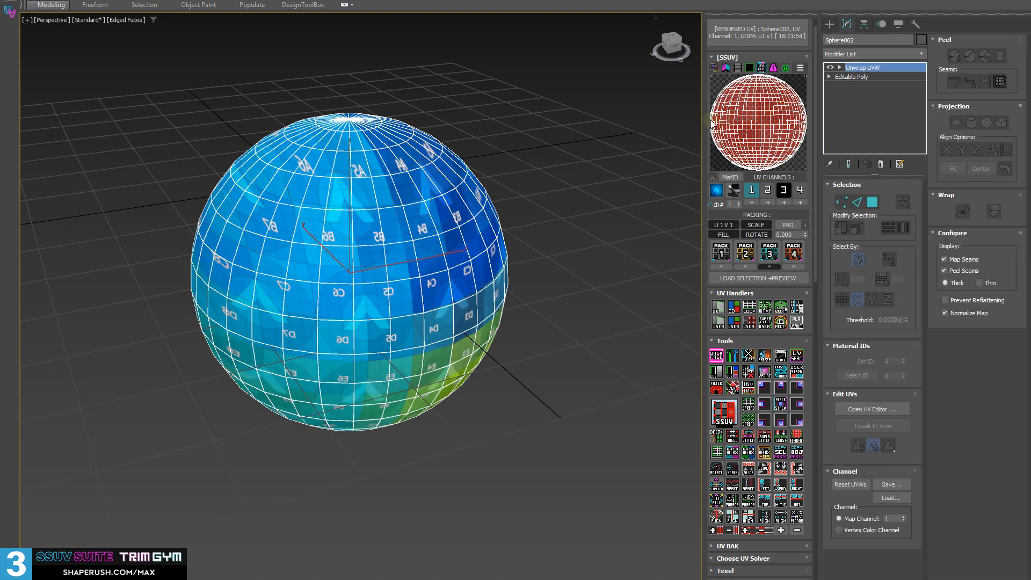
Switch to polygon level in Unwrap UVW, turn off element selection and select all polygons in the sphere's upper half
alt+middle_drag(295, 293, 341, 275)
key(3)
middle_drag(417, 279, 519, 226)
click(841, 68)
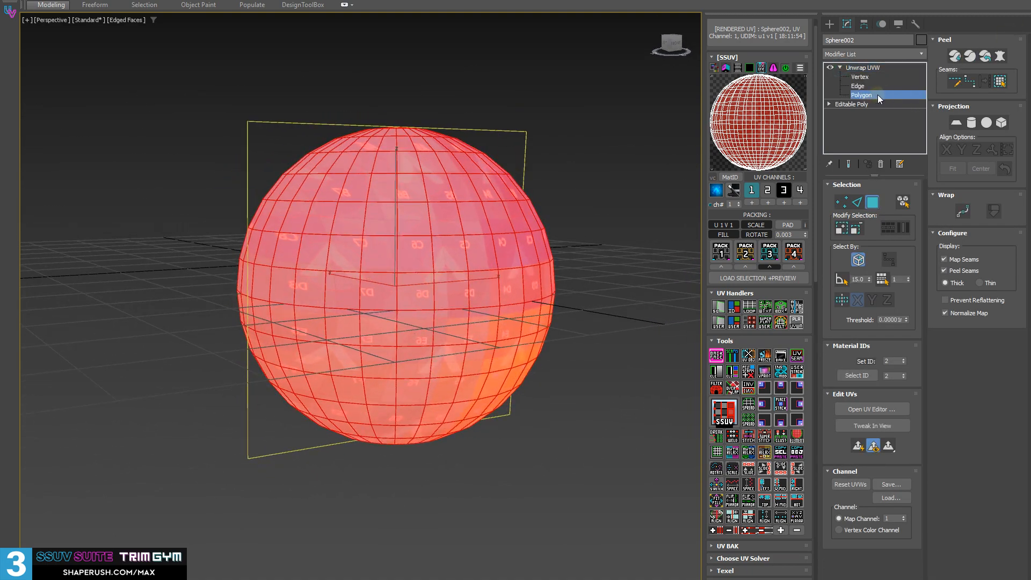
alt+drag(132, 100, 625, 274)
alt+middle_drag(625, 274, 369, 214)
click(716, 356)
drag(194, 106, 617, 282)
alt+middle_drag(164, 231, 352, 249)
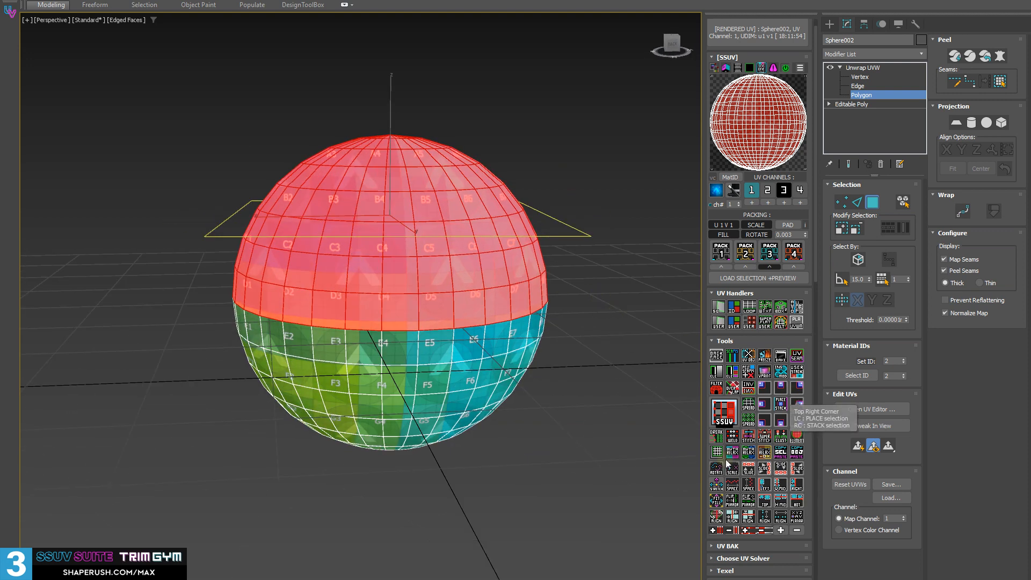
Break the UVs of the selected upper half from the lower half, and break that selection into single polygons
click(716, 436)
alt+middle_drag(404, 299, 472, 304)
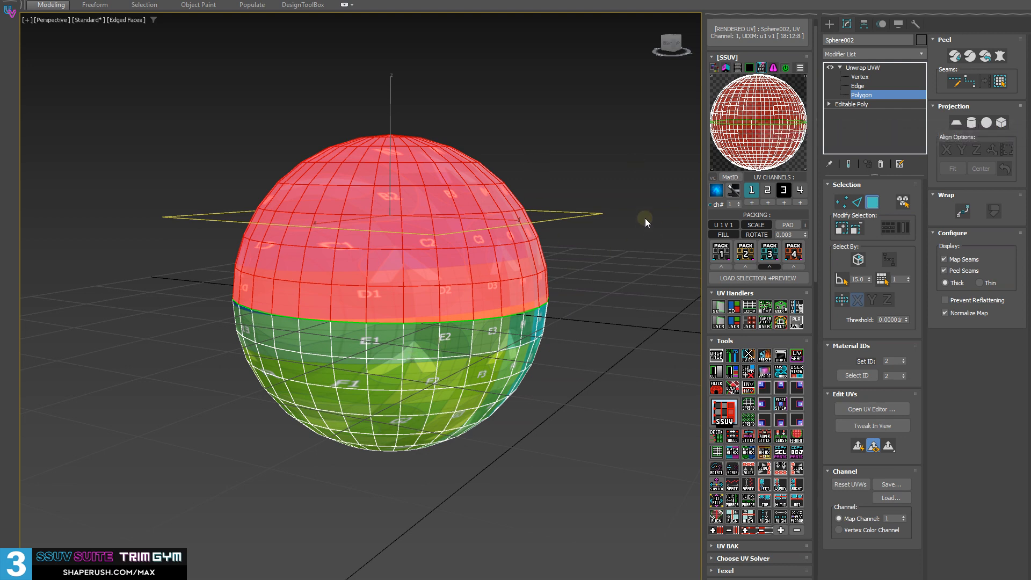
alt+middle_drag(211, 226, 270, 245)
alt+middle_drag(549, 320, 433, 293)
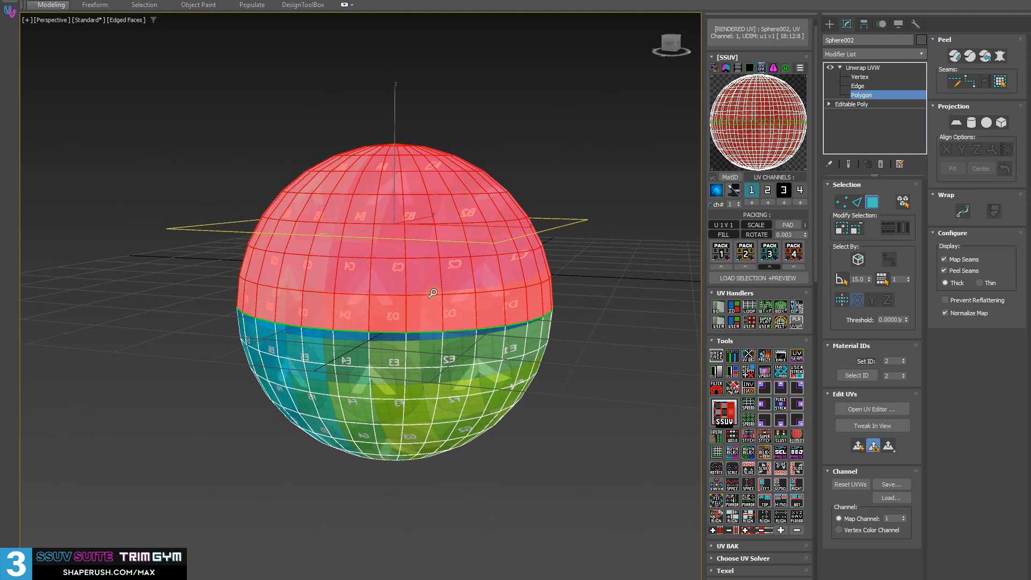
click(719, 443)
alt+middle_drag(430, 240, 509, 294)
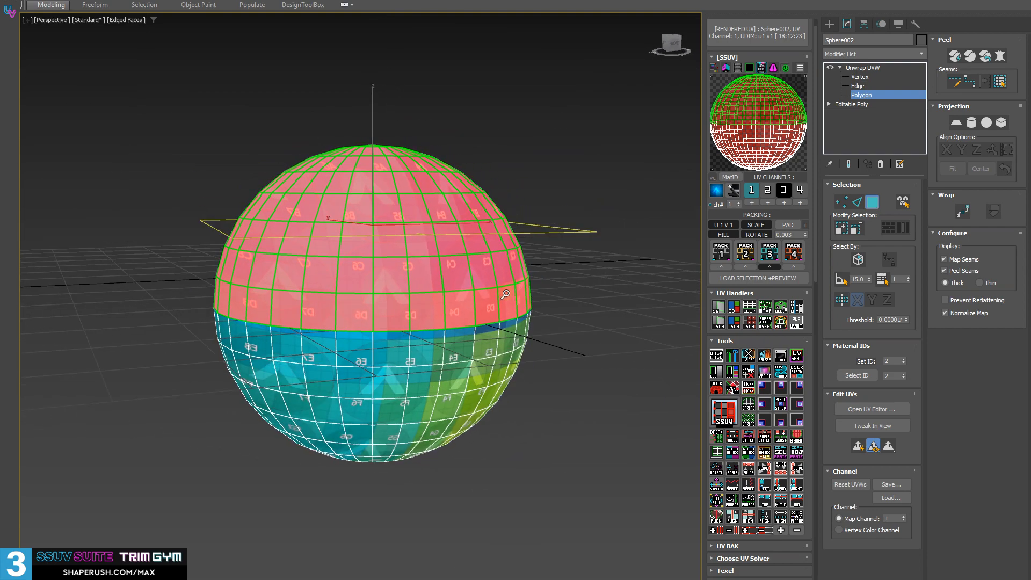
Select a horizontal edge loop below the sphere's equator and break its UVs
alt+middle_drag(336, 351, 379, 382)
key(2)
double_click(393, 382)
alt+middle_drag(498, 381, 491, 404)
scroll(442, 401, up, 3)
click(717, 436)
Select a group of vertices near the bottom of the sphere and break their UVs
key(1)
drag(629, 472, 430, 401)
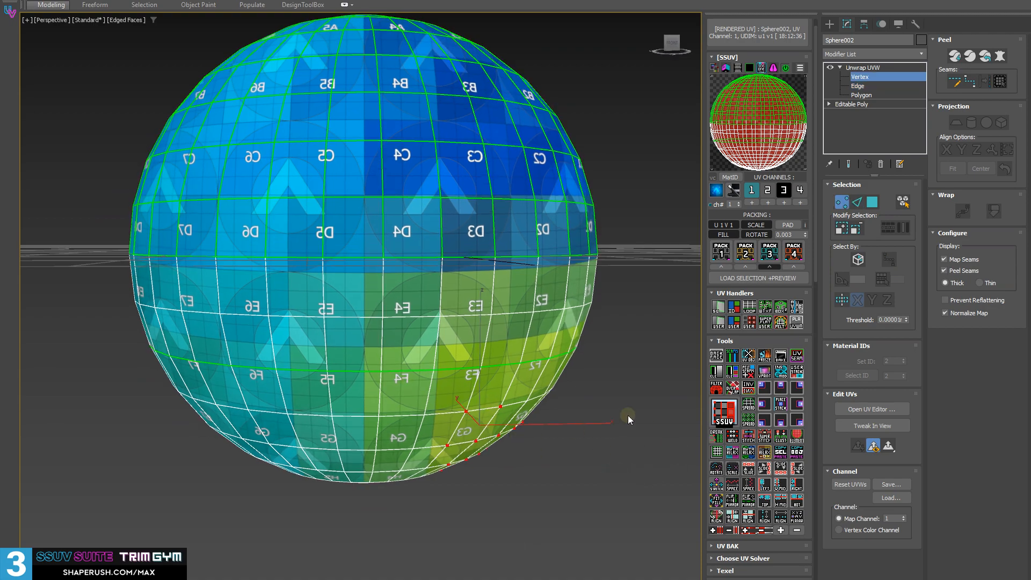
alt+middle_drag(610, 431, 527, 408)
key(4)
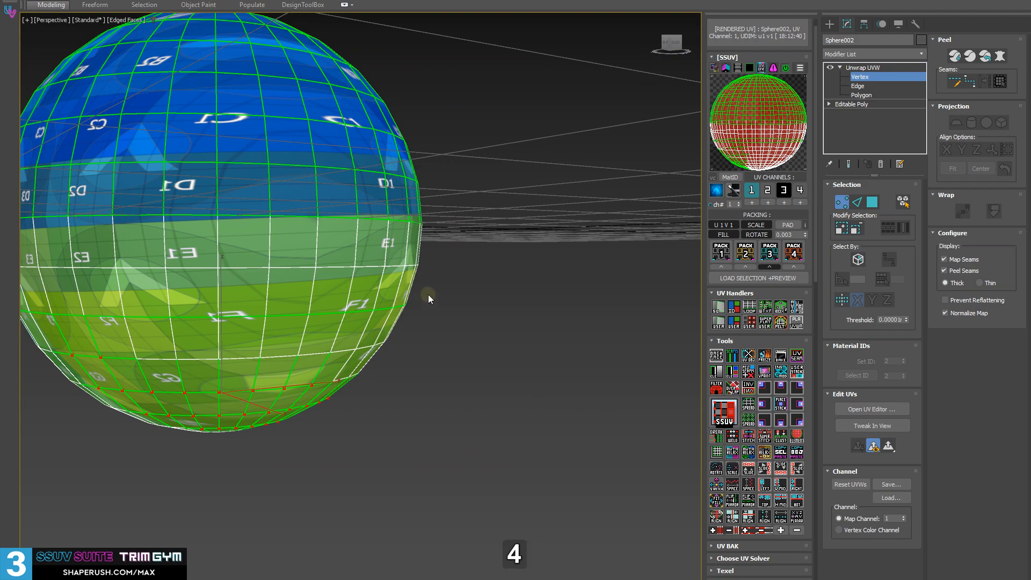
Select all polygons of the sphere and rejoin the broken UVs into one continuous shell
alt+middle_drag(428, 294, 421, 260)
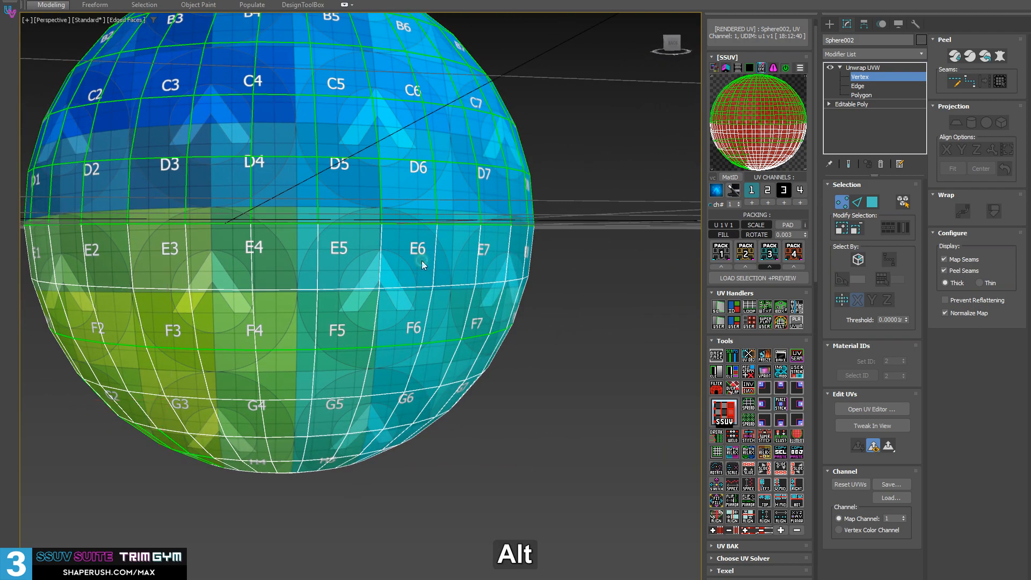
key(3)
click(408, 263)
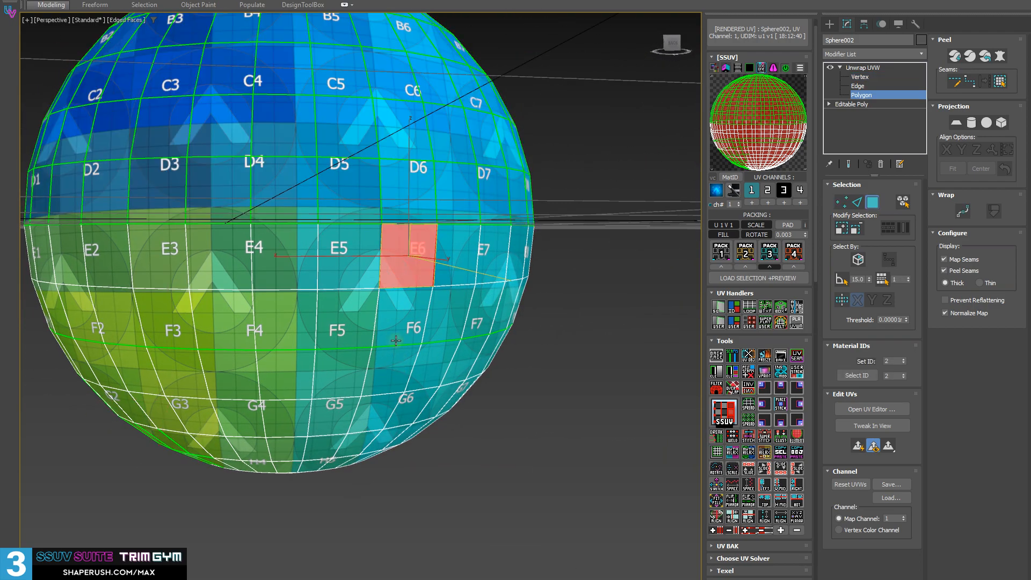
alt+middle_drag(457, 259, 422, 262)
key(ctrl+a)
Select four corner-touching polygons running diagonally across the sphere's equator and unwrap them with the SSUV tool
click(432, 226)
ctrl+click(406, 281)
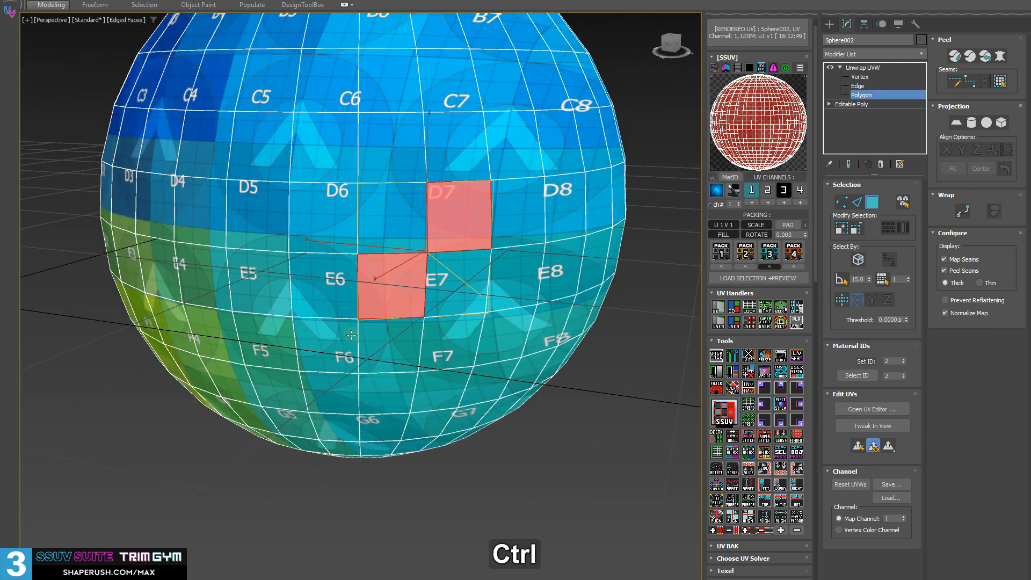
ctrl+click(351, 336)
alt+middle_drag(456, 312, 420, 314)
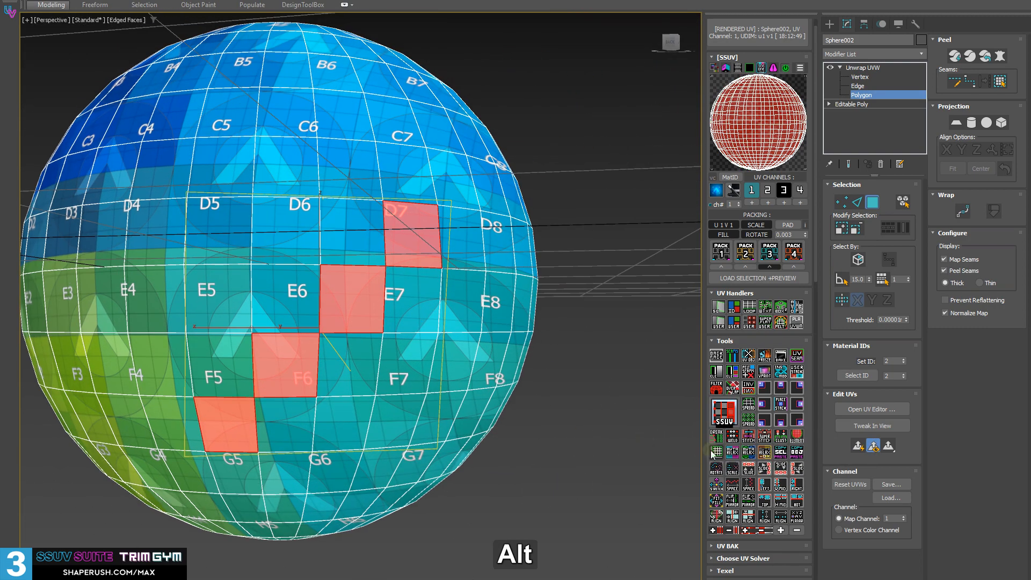
click(727, 422)
Examine the checker texture and the touching corners of the four diagonal polygons on the sphere
middle_drag(326, 329, 348, 294)
alt+middle_drag(349, 293, 349, 301)
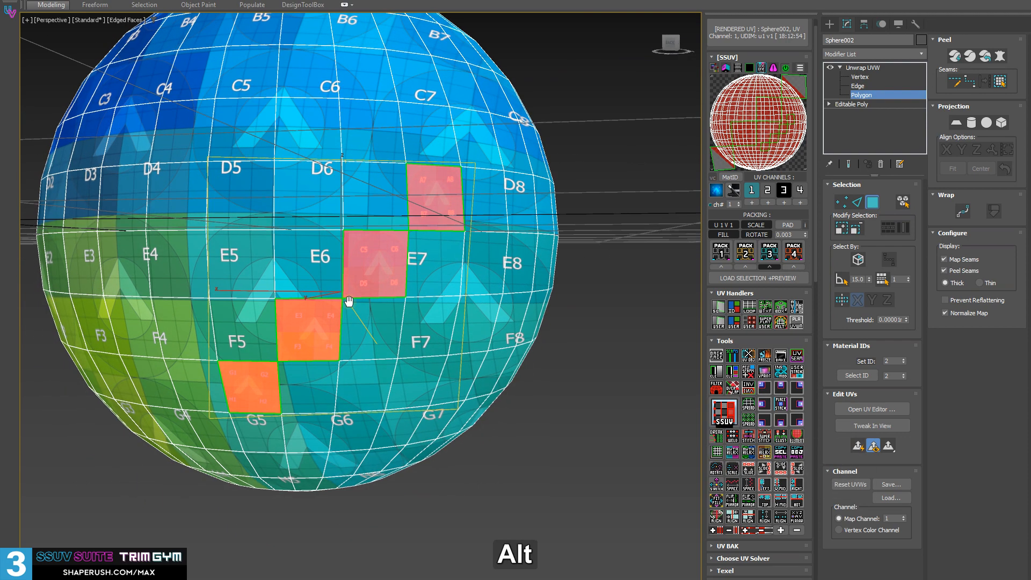
alt+middle_drag(336, 335, 333, 322)
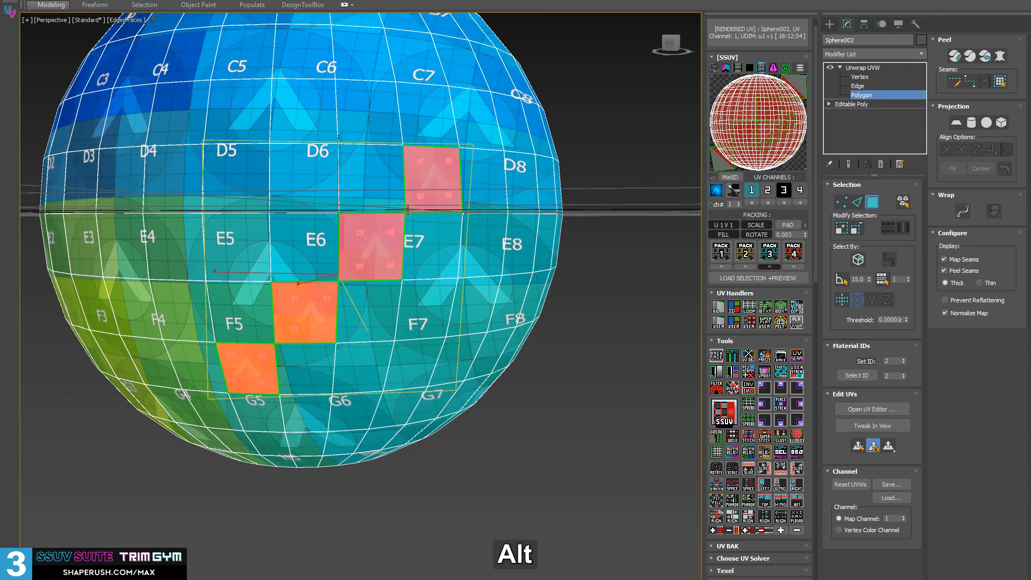
scroll(408, 210, up, 8)
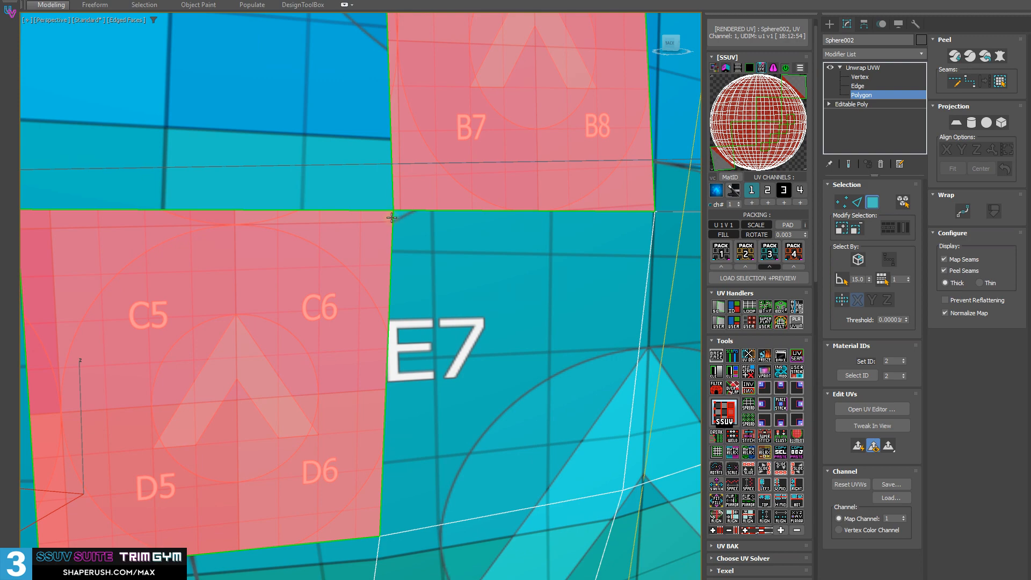
scroll(391, 217, down, 8)
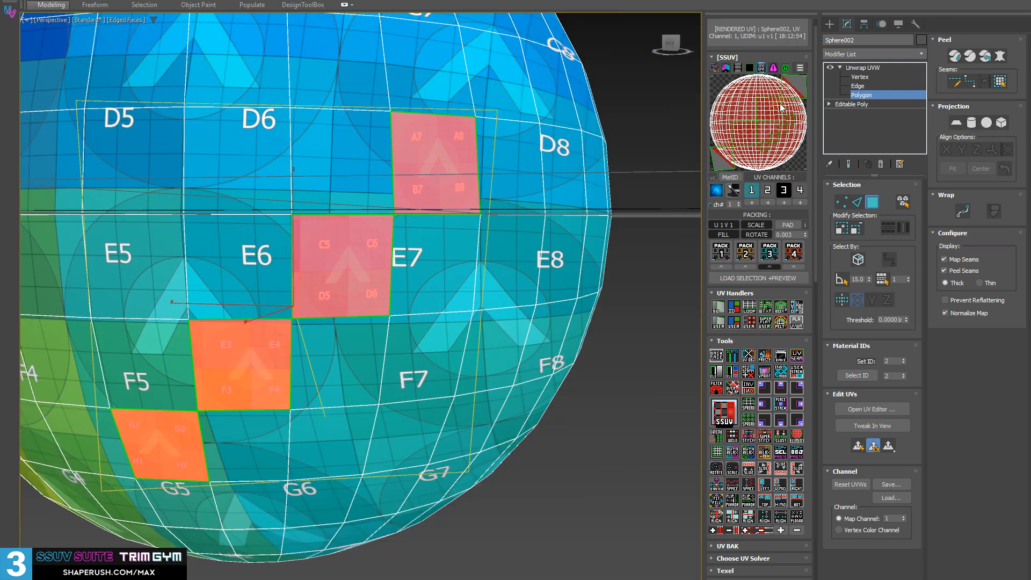
scroll(442, 300, down, 6)
alt+middle_drag(442, 300, 462, 285)
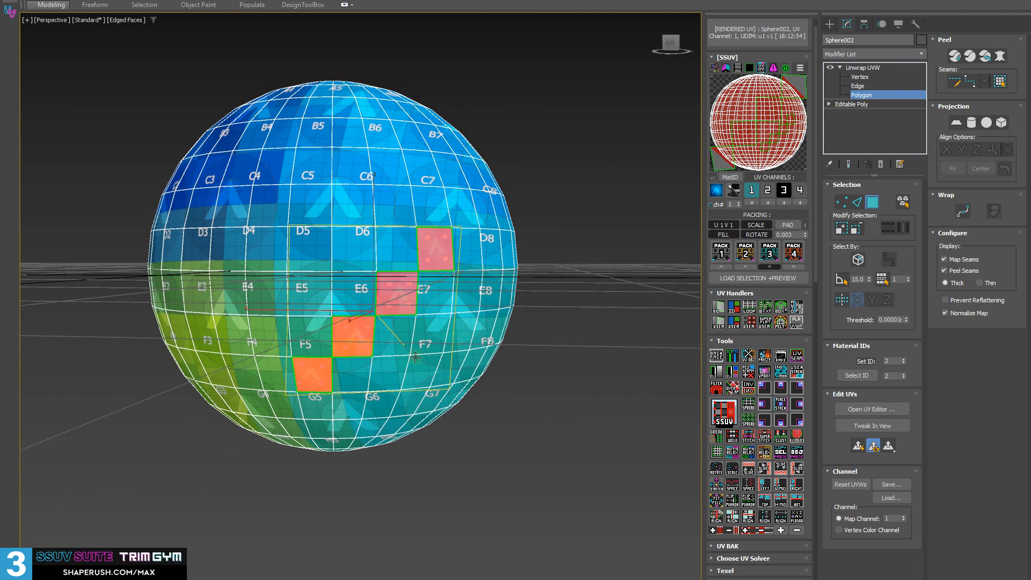
scroll(356, 352, up, 4)
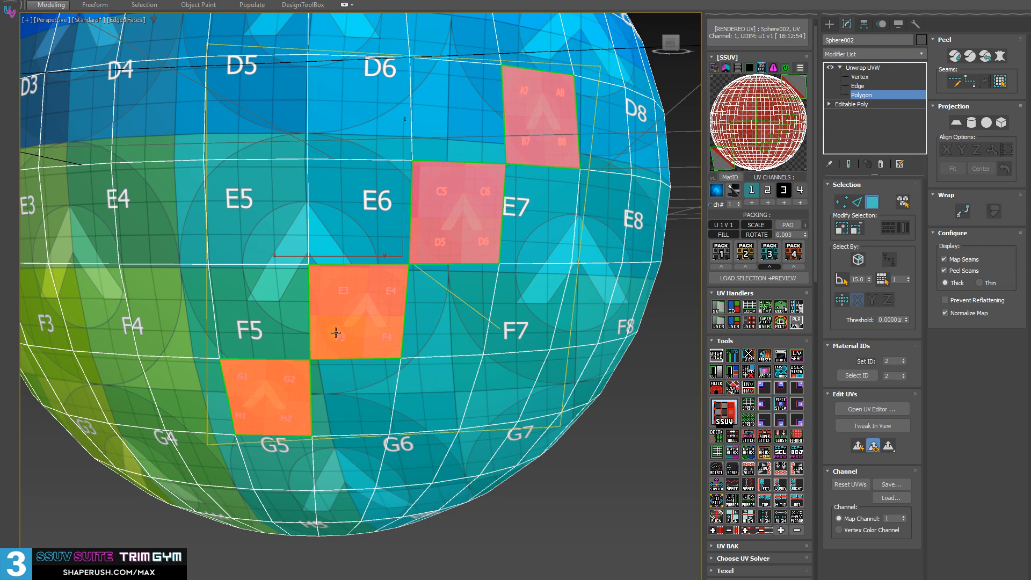
alt+middle_drag(335, 333, 544, 433)
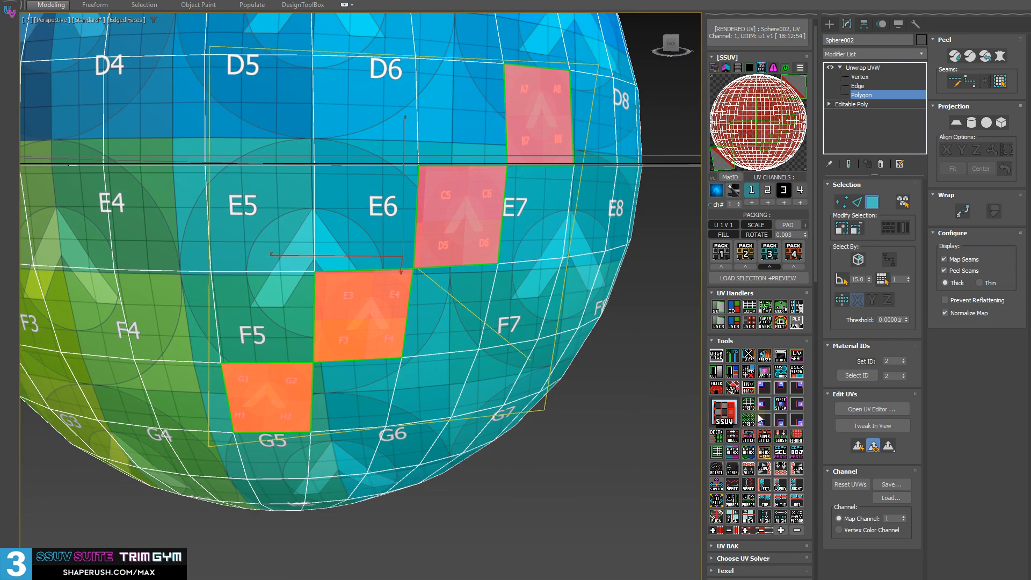
Isolate the four unwrapped polygons with the Filter tool and select the vertices at their three shared corners
click(713, 389)
alt+middle_drag(413, 348, 402, 328)
key(1)
ctrl+click(395, 288)
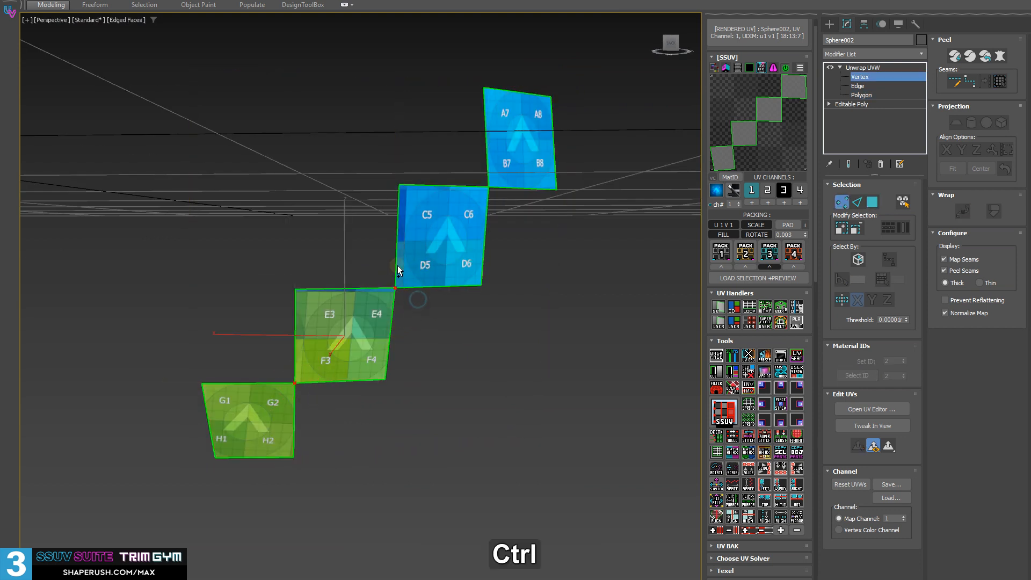
ctrl+click(489, 186)
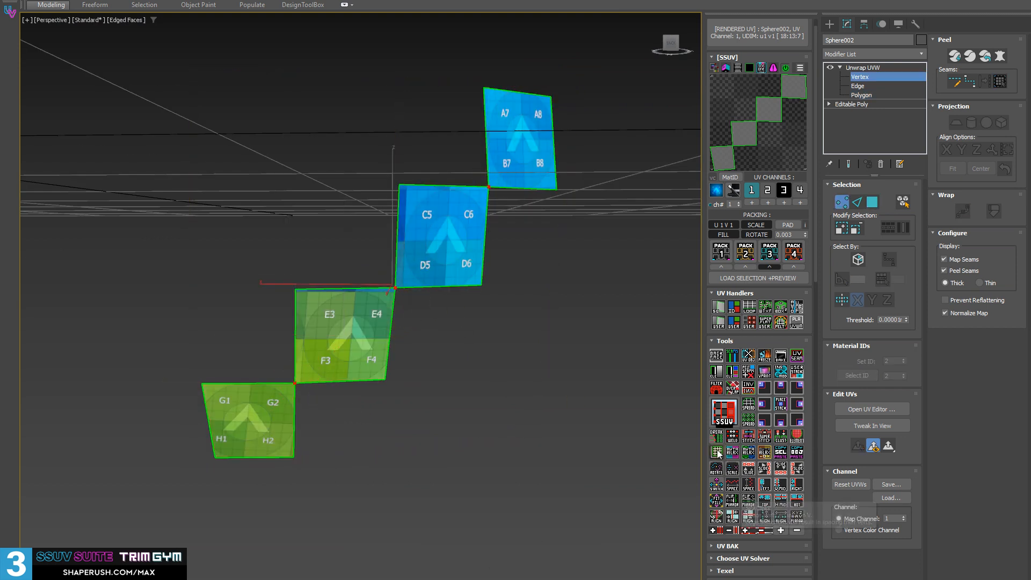
middle_drag(416, 284, 396, 309)
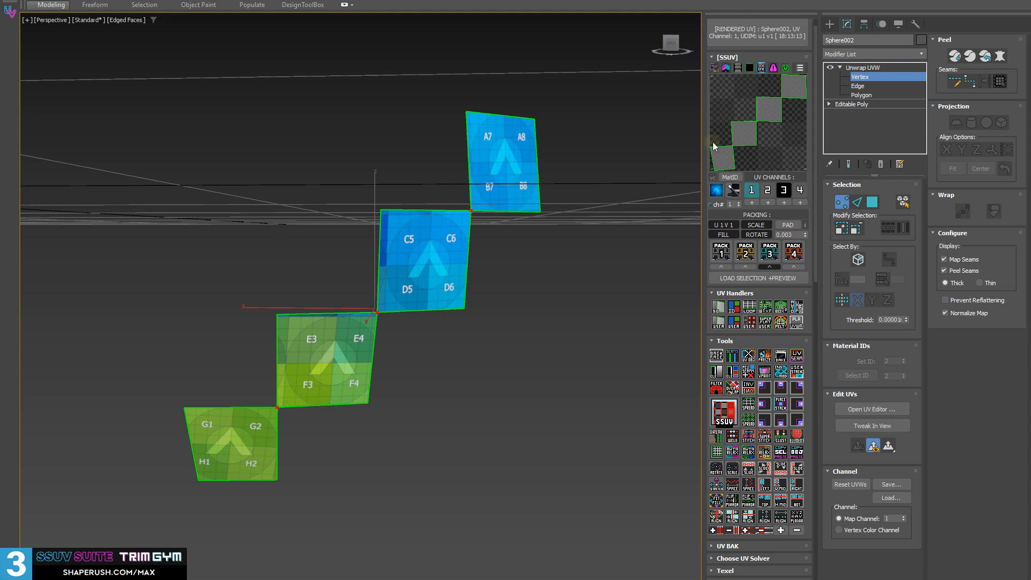
Unhide the rest of the sphere and return to polygon level
right_click(446, 334)
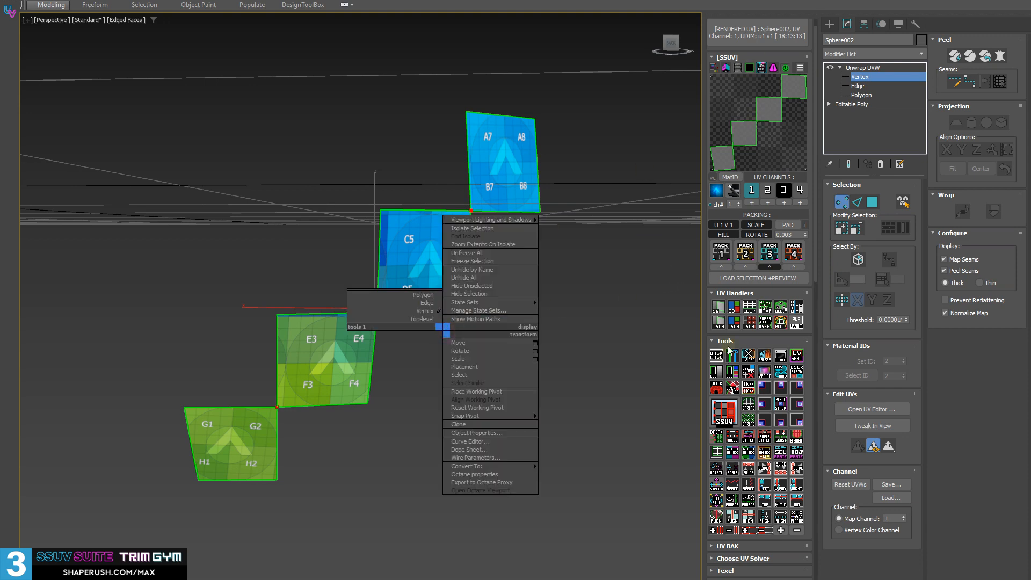
click(716, 389)
scroll(514, 322, down, 5)
middle_drag(514, 320, 496, 351)
key(3)
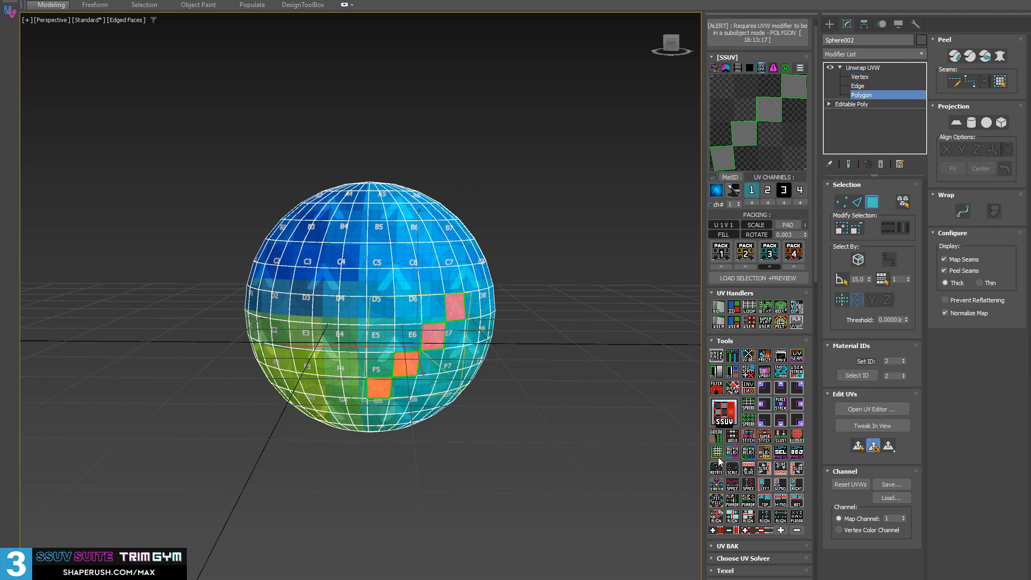
middle_drag(574, 283, 595, 212)
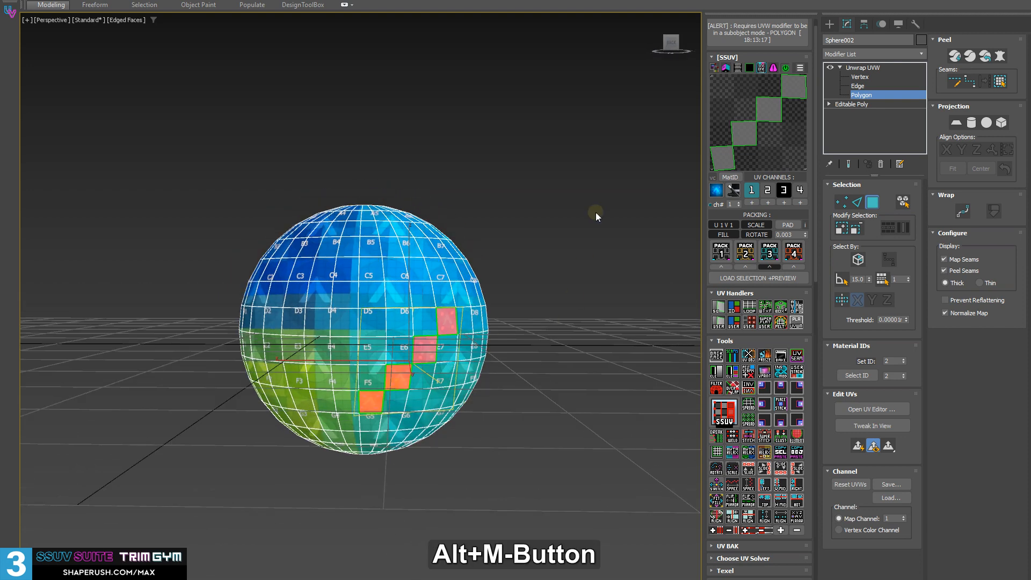
Open the UV editor and move the UVs of the four selected polygons together outside the UV tile, beside the sphere's shell
click(762, 127)
middle_drag(412, 228, 521, 196)
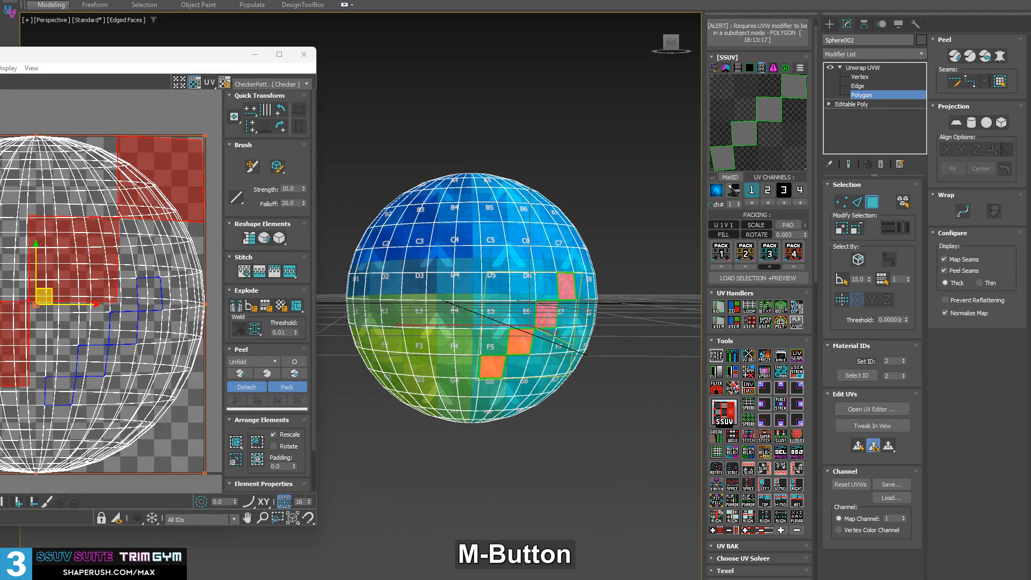
drag(110, 174, 427, 134)
middle_drag(218, 208, 53, 179)
drag(66, 246, 179, 223)
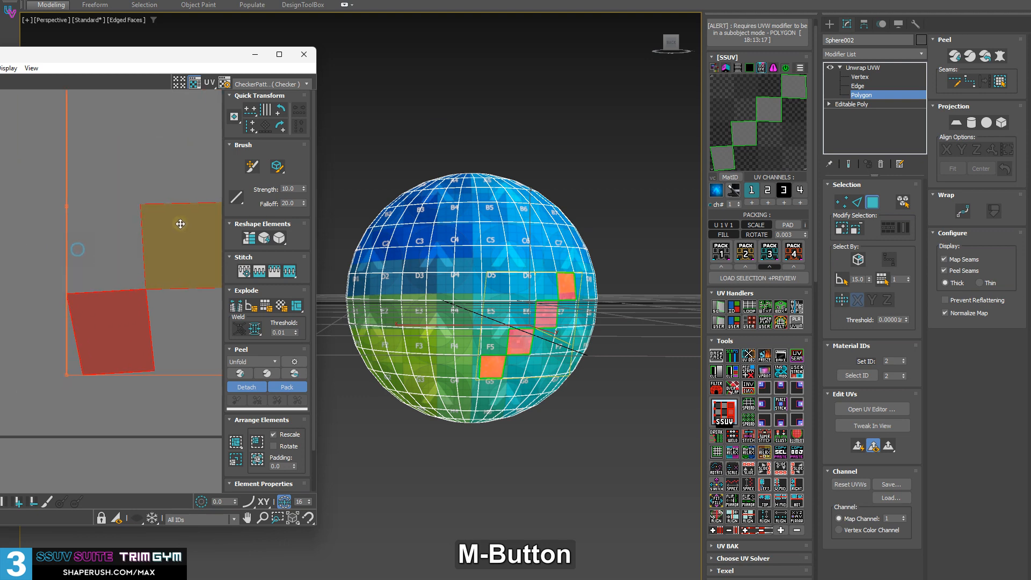
drag(199, 56, 421, 43)
scroll(239, 181, down, 3)
middle_drag(362, 208, 244, 271)
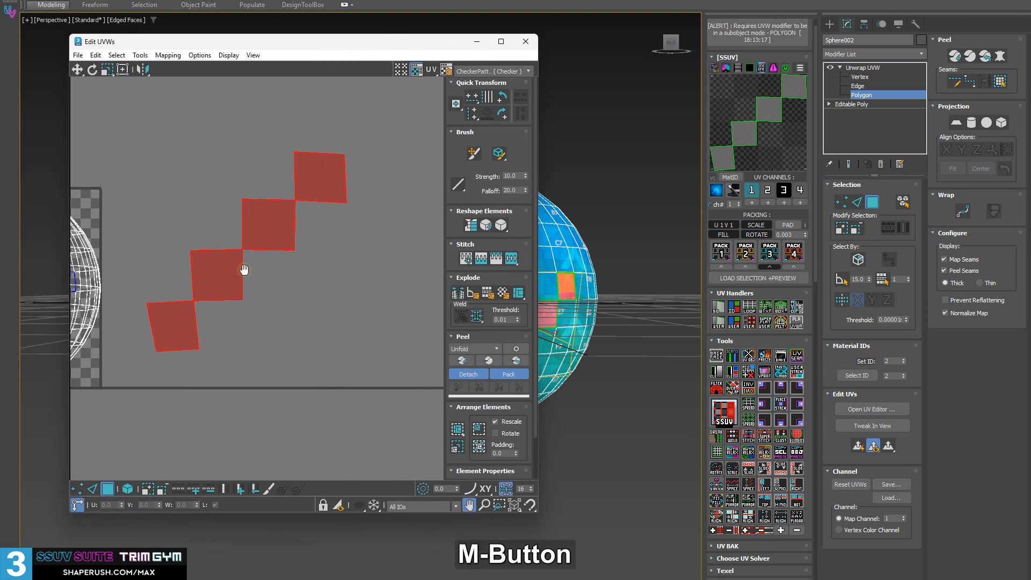
Move three of the four polygon UVs apart in the UV editor so that all four pieces stand separately
click(294, 366)
click(322, 175)
drag(322, 175, 420, 113)
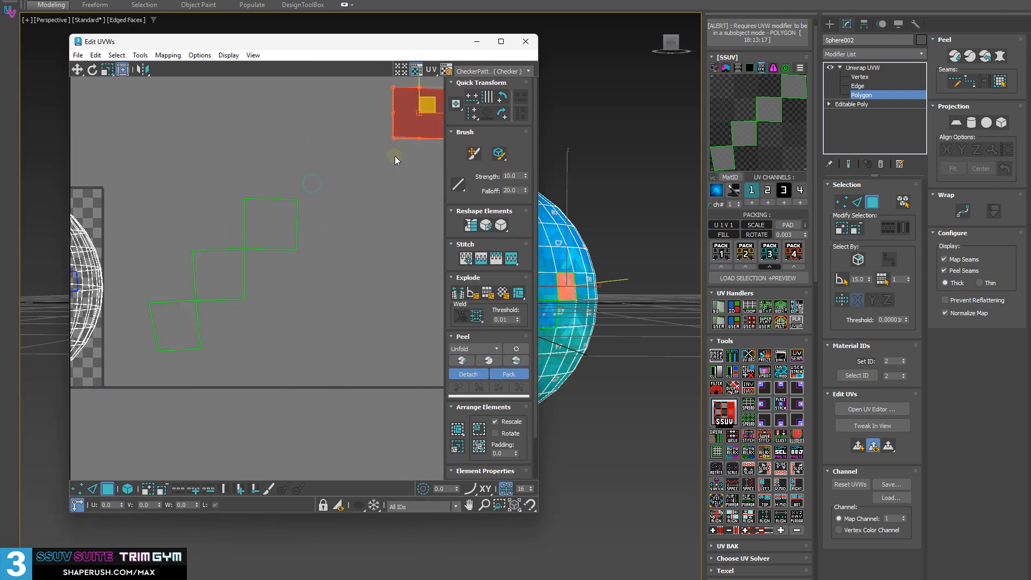
drag(266, 222, 435, 344)
click(226, 257)
drag(228, 253, 193, 154)
scroll(365, 327, down, 2)
middle_drag(366, 327, 276, 354)
scroll(260, 316, down, 2)
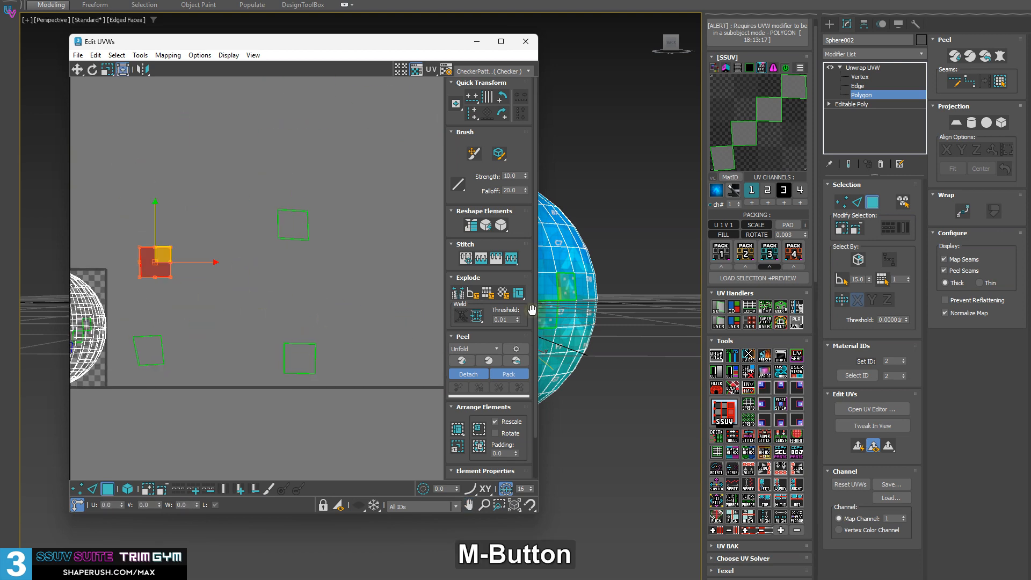
Select the vertex shared by the two middle diagonal polygons on the sphere and try to weld its UVs
middle_drag(588, 270, 619, 275)
scroll(601, 323, up, 5)
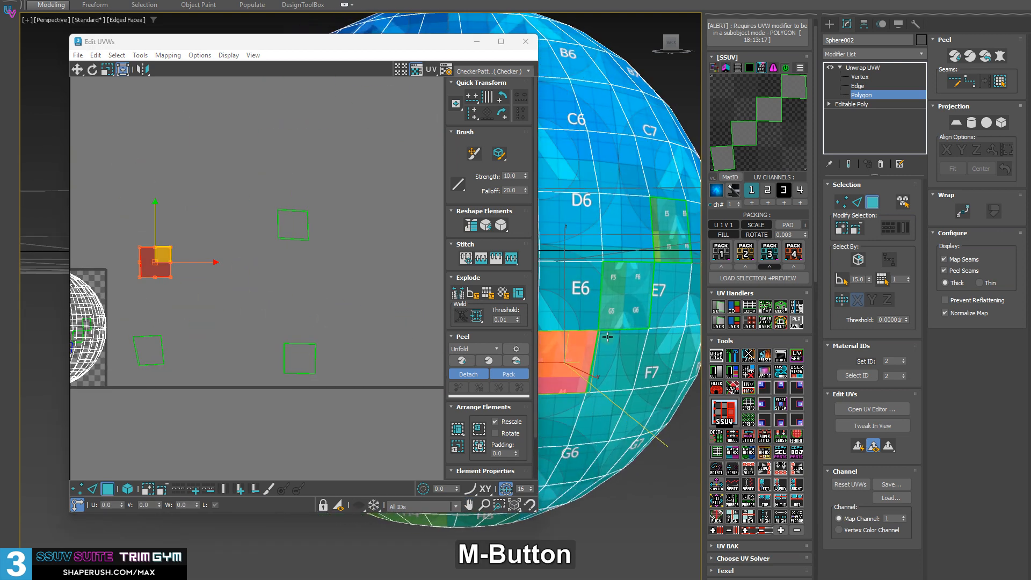
key(1)
click(600, 329)
middle_drag(212, 229, 280, 207)
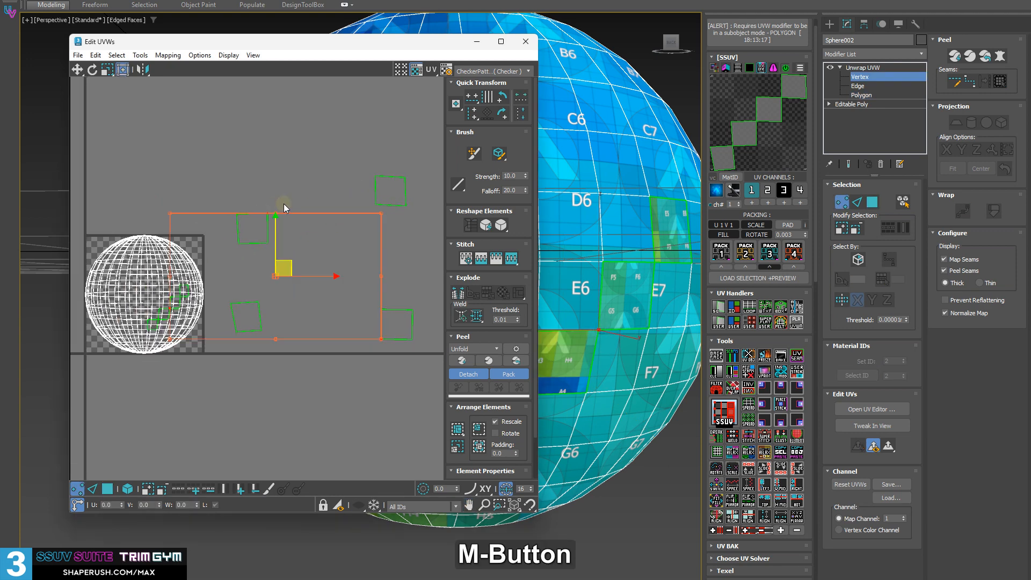
alt+drag(141, 256, 200, 415)
middle_drag(365, 253, 300, 255)
scroll(298, 273, up, 2)
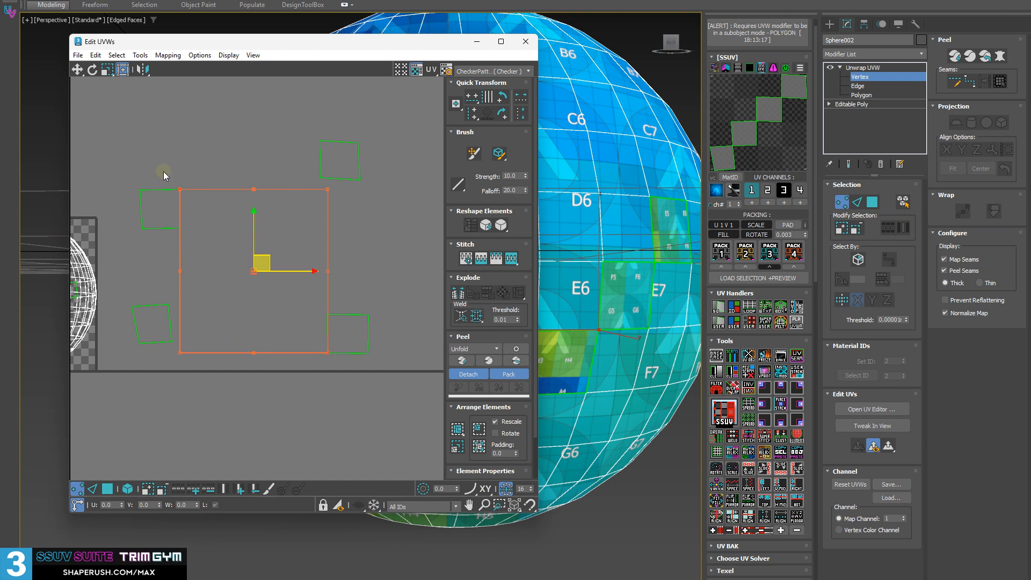
click(732, 438)
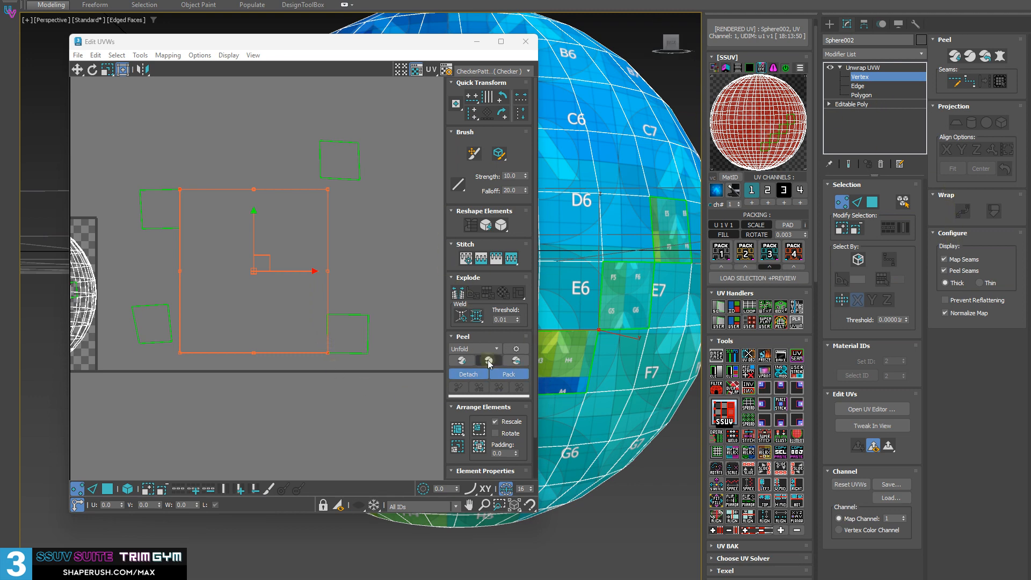
Set the UV weld threshold to 10.0
double_click(510, 320)
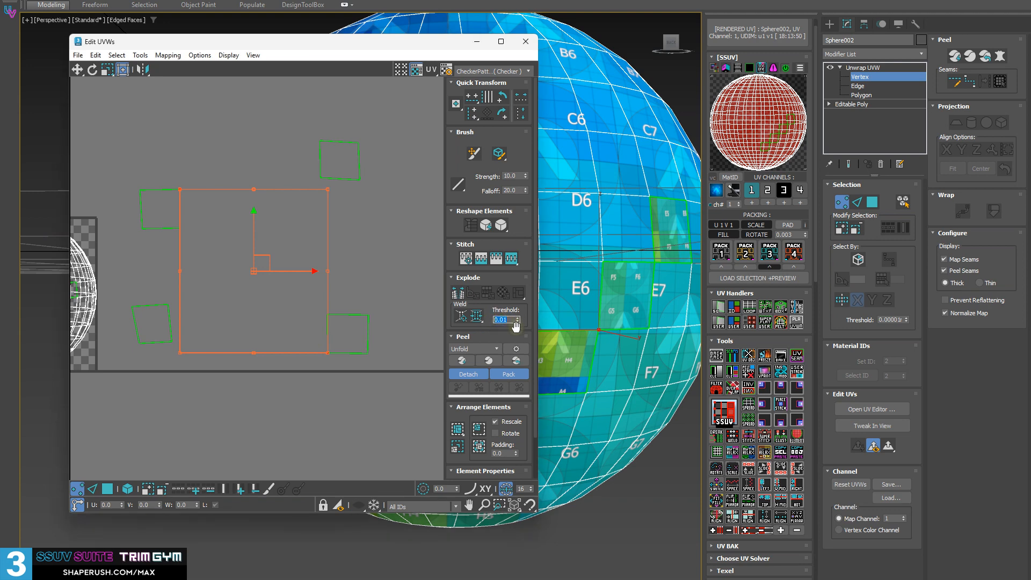
text(1000)
key(Return)
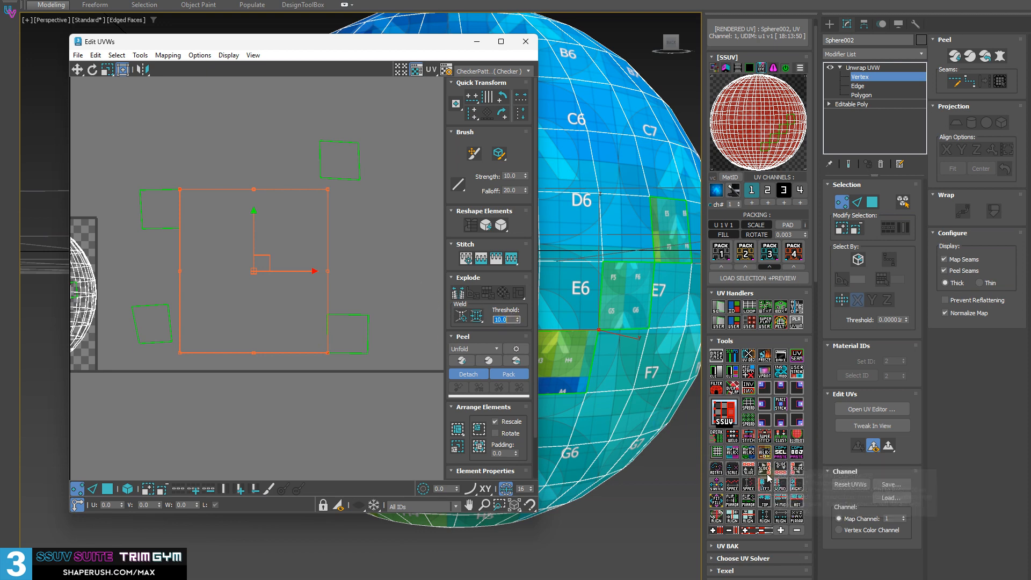
Weld the UVs of the vertex shared by the two middle polygons using the threshold, and set the weld threshold to 0.3
click(733, 440)
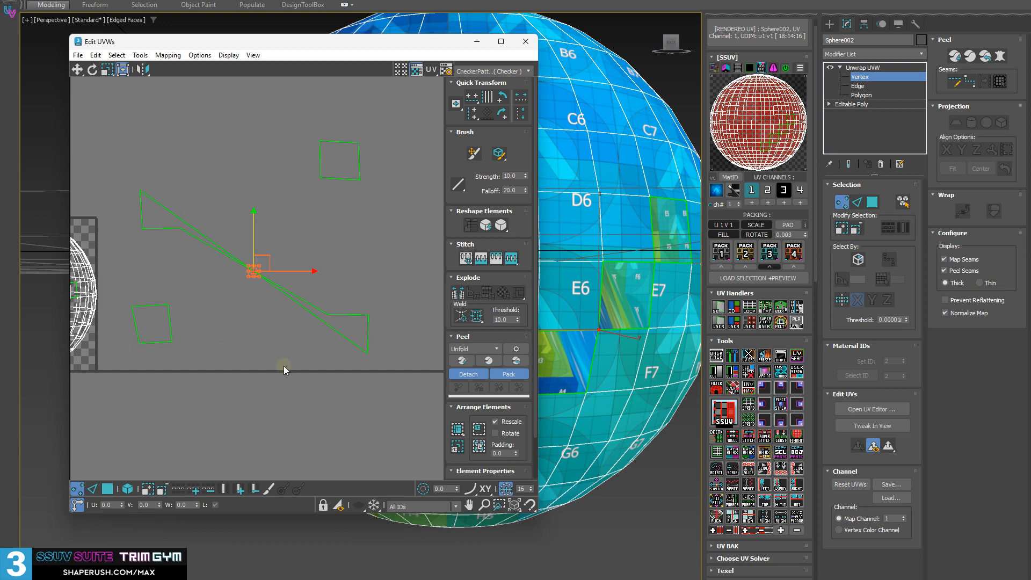
middle_drag(362, 299, 256, 318)
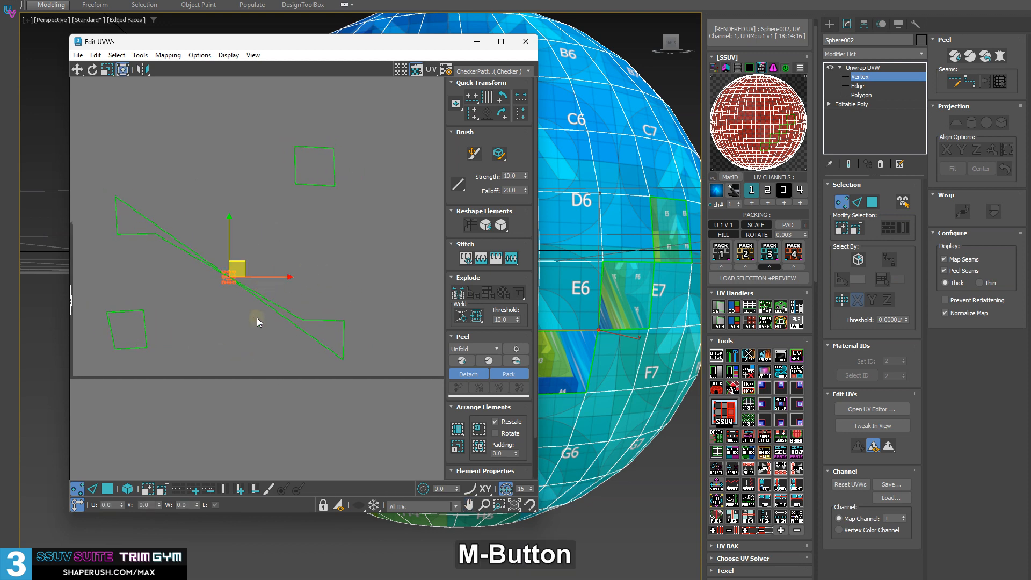
click(257, 317)
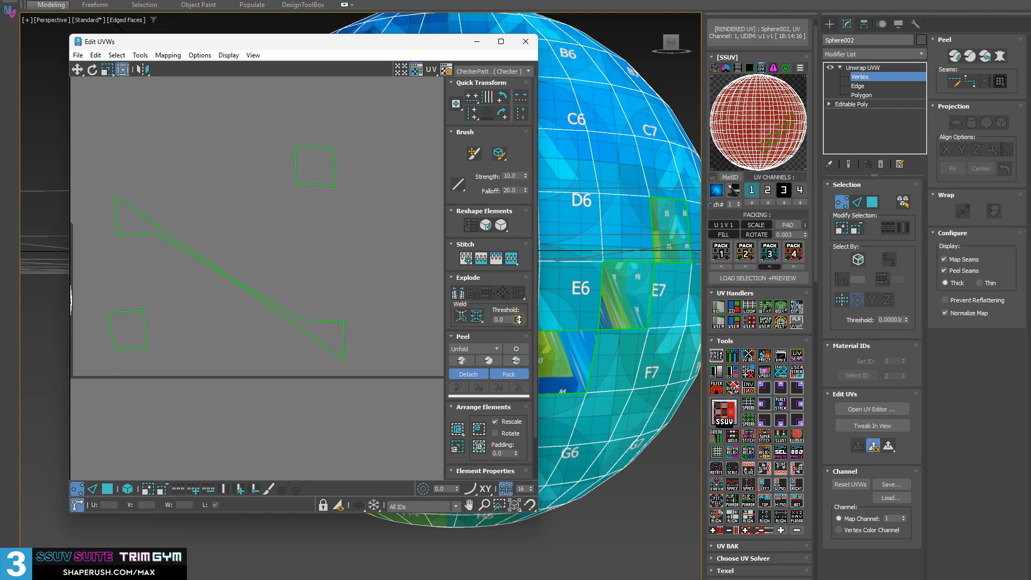
middle_drag(220, 210, 248, 224)
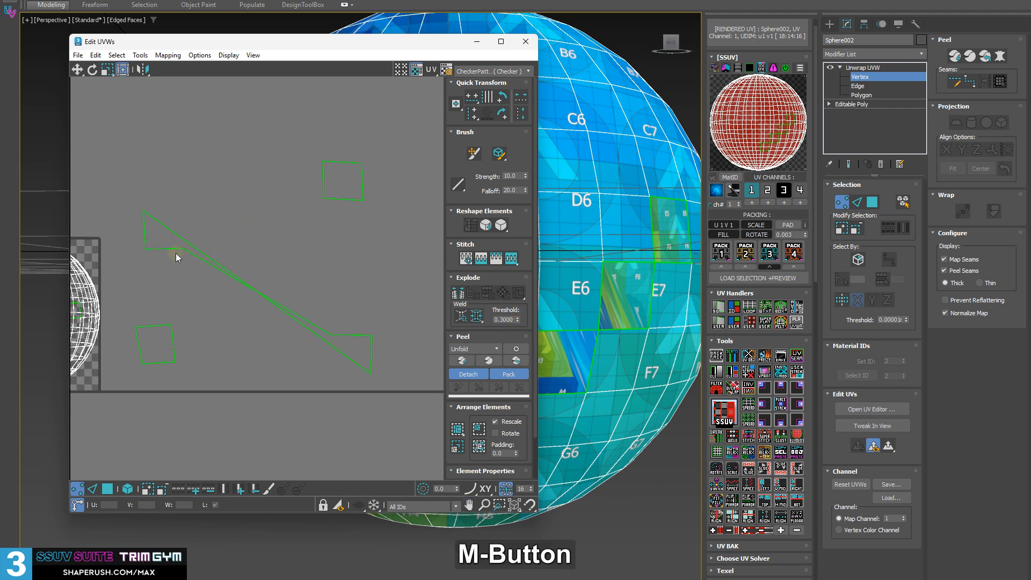
Move a free corner of each welded UV piece inward to widen the pieces, and shift their shared vertex slightly
key(1)
key(1)
drag(183, 249, 251, 362)
drag(330, 332, 291, 254)
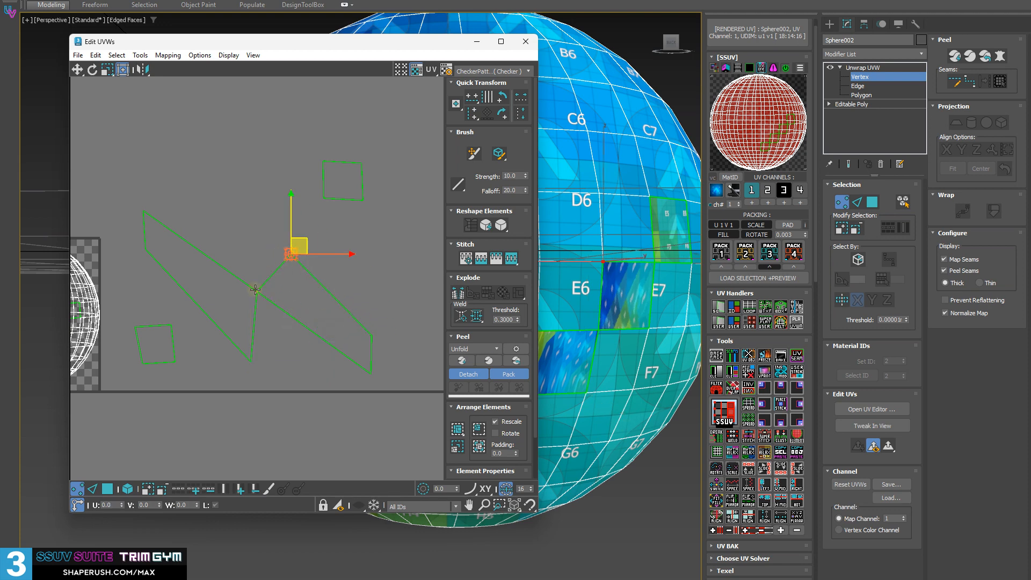
drag(256, 293, 272, 301)
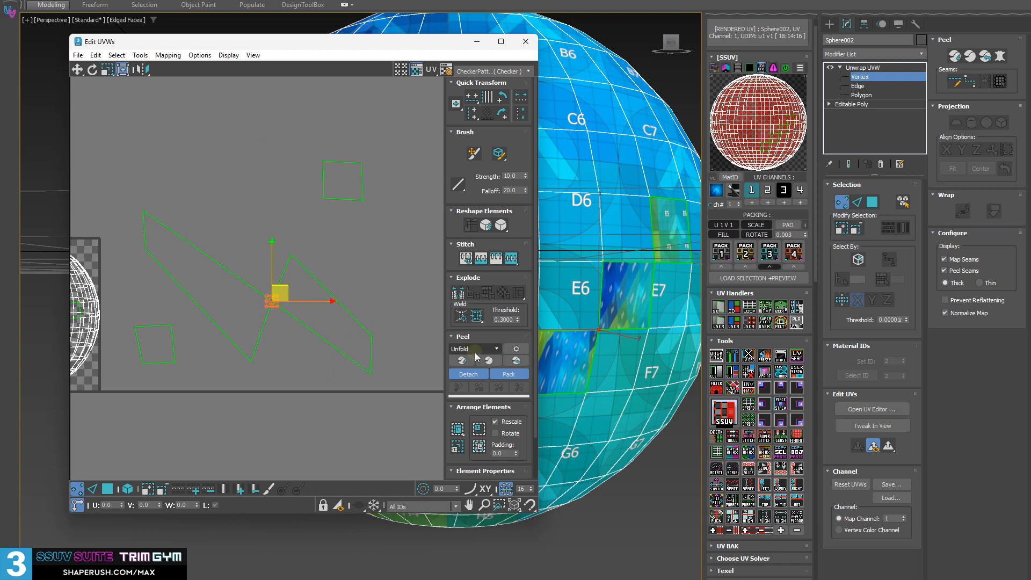
Select all UV vertices of the sphere's shell and the separate pieces, and weld them using the threshold
middle_drag(203, 251, 214, 226)
drag(206, 249, 405, 398)
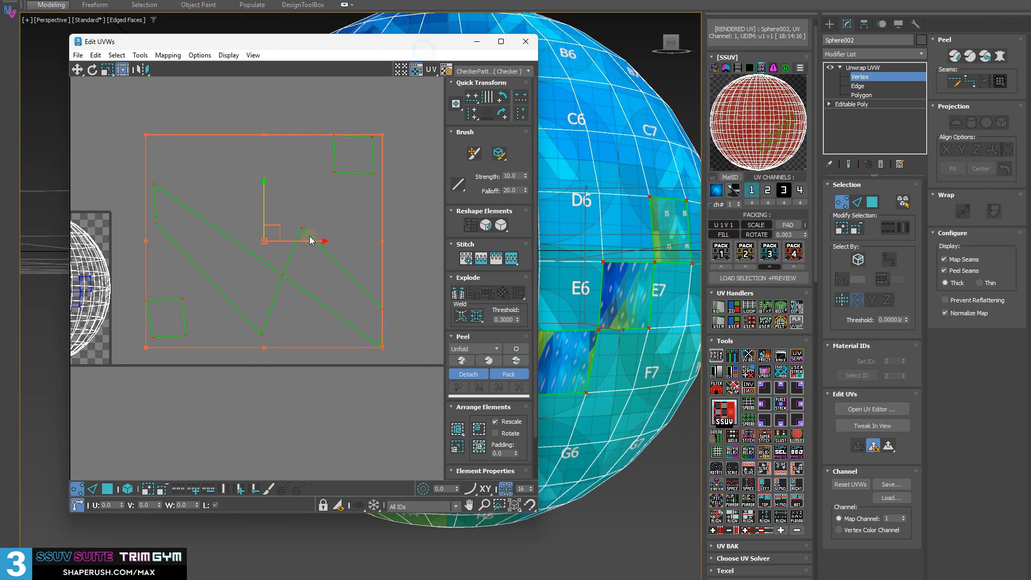
scroll(309, 237, down, 3)
middle_drag(202, 244, 258, 249)
drag(139, 143, 523, 403)
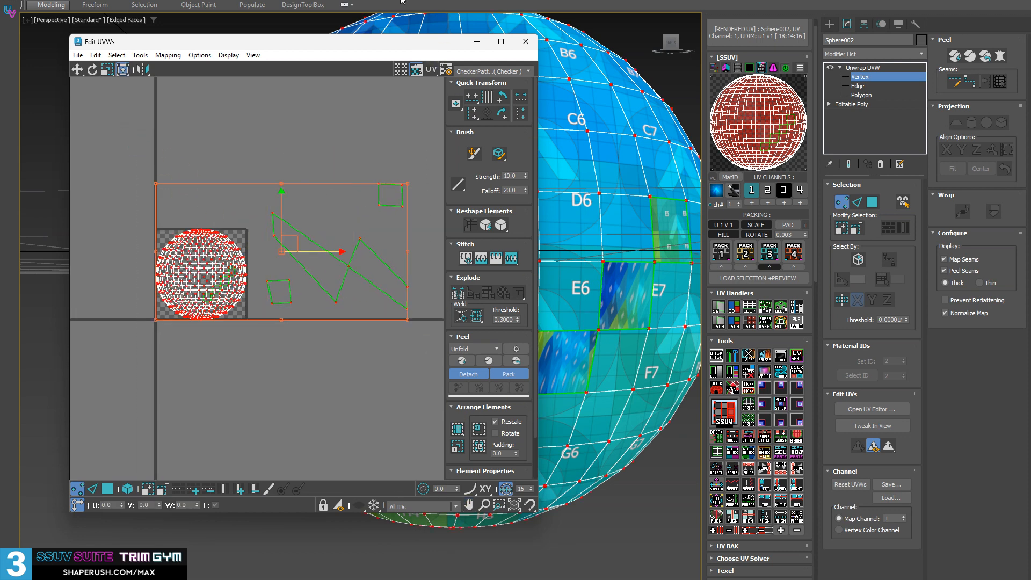
click(733, 437)
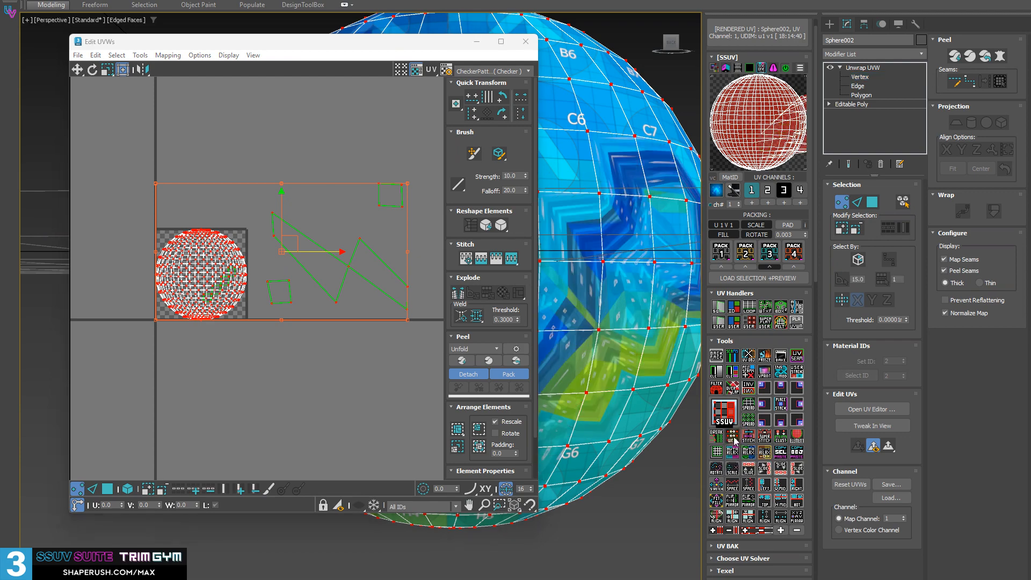
Examine the welded UV layout and the texture on the sphere, and close the UV editor
middle_drag(356, 301, 259, 296)
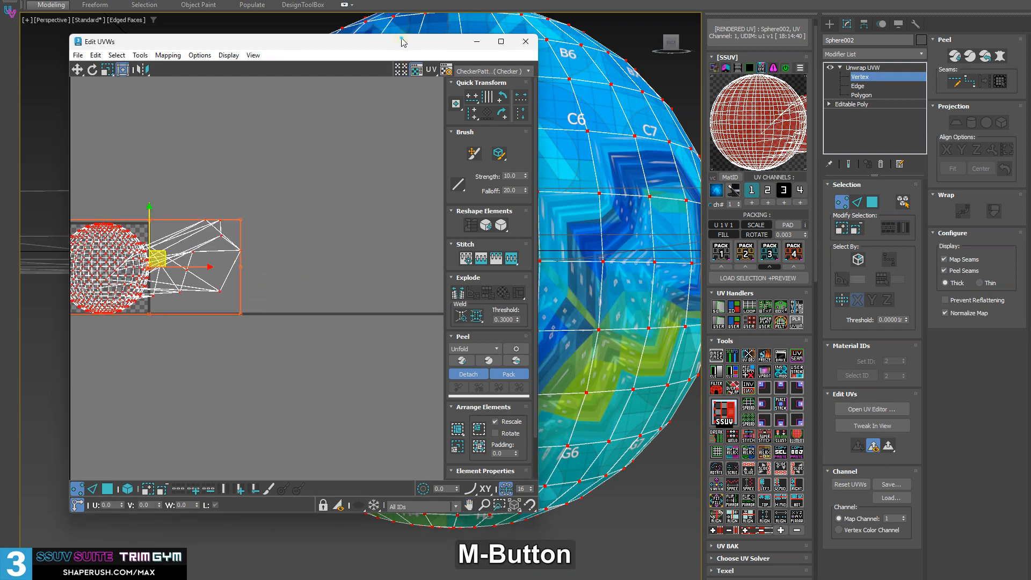
drag(403, 42, 73, 51)
alt+middle_drag(626, 292, 578, 279)
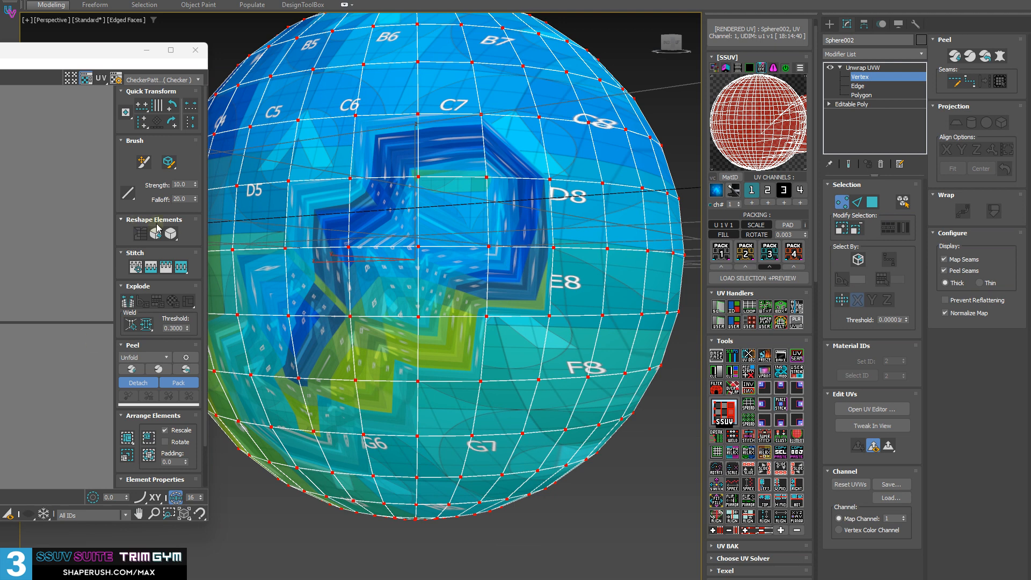
drag(64, 50, 359, 75)
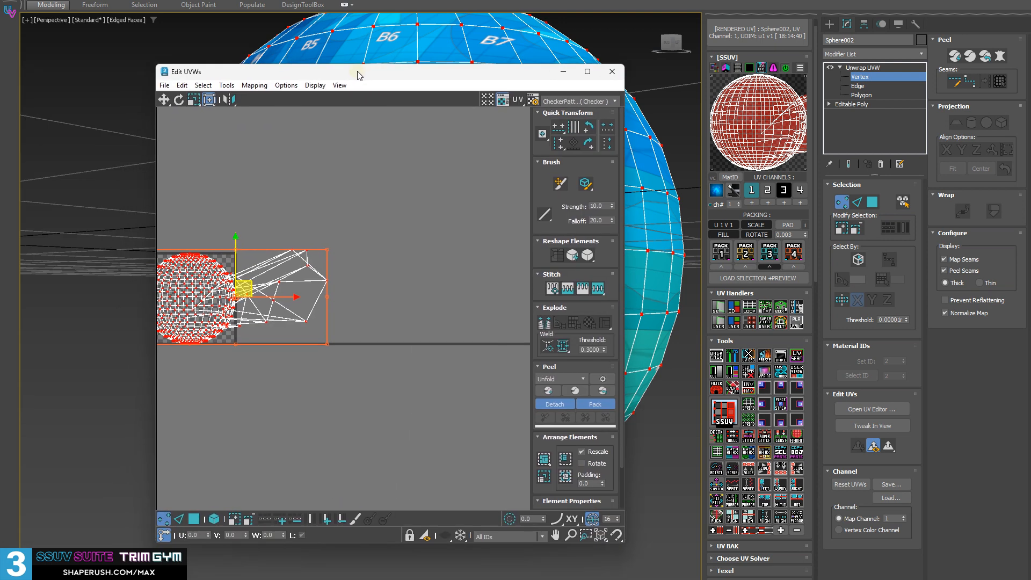
click(273, 375)
middle_drag(309, 379, 500, 419)
scroll(483, 400, up, 2)
middle_drag(442, 358, 378, 328)
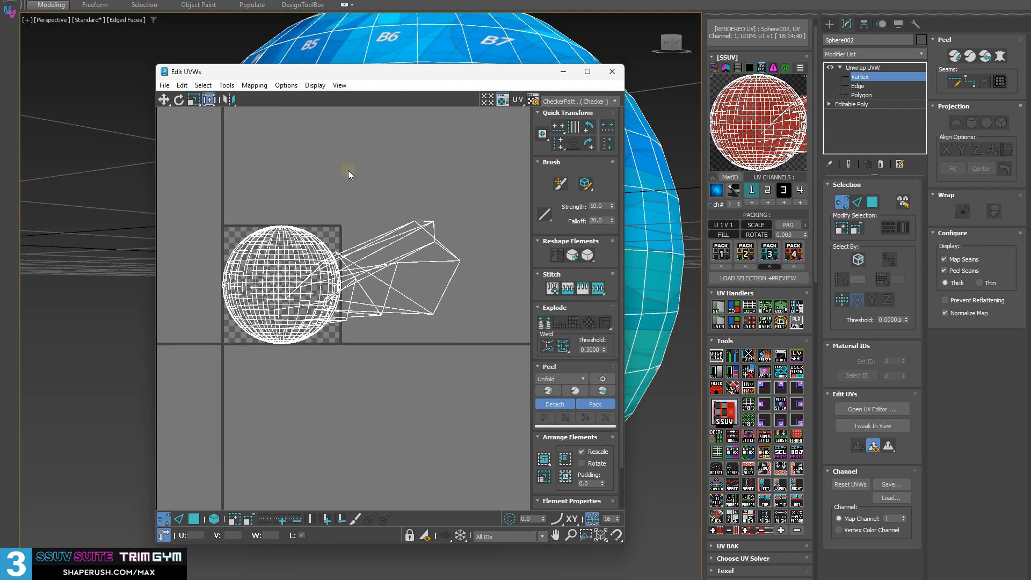
drag(458, 80, 68, 78)
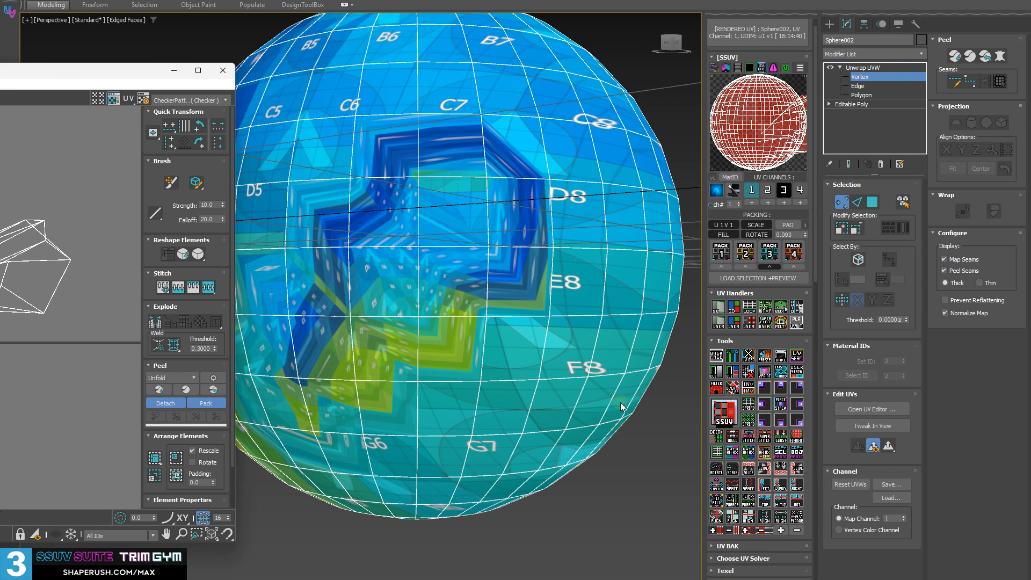
click(223, 71)
Select a polygon on an undistorted area of the sphere, grow the selection to a 3 by 3 block, and break its UVs
alt+middle_drag(515, 352, 454, 334)
key(3)
click(508, 350)
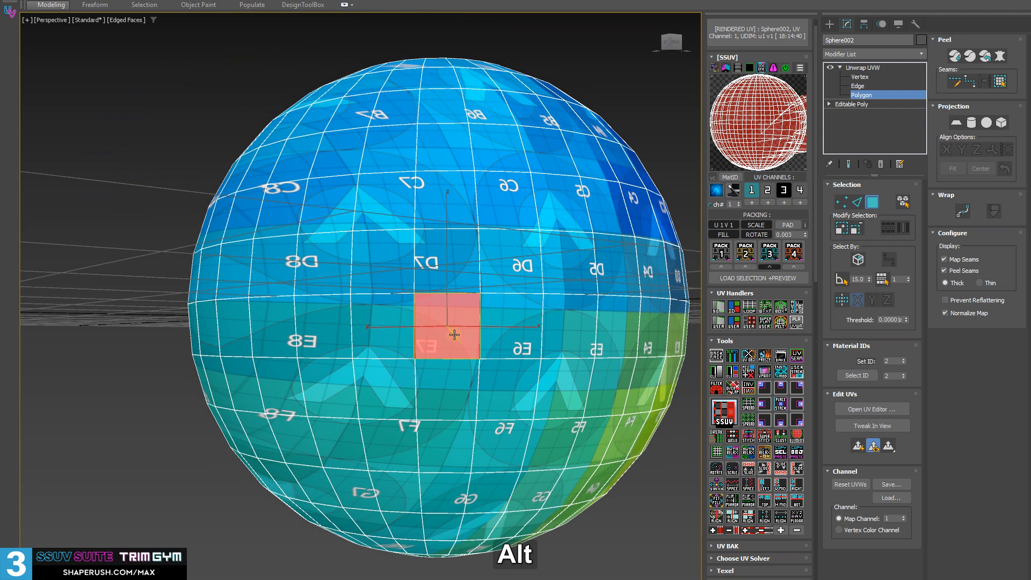
click(781, 530)
middle_drag(510, 294, 459, 293)
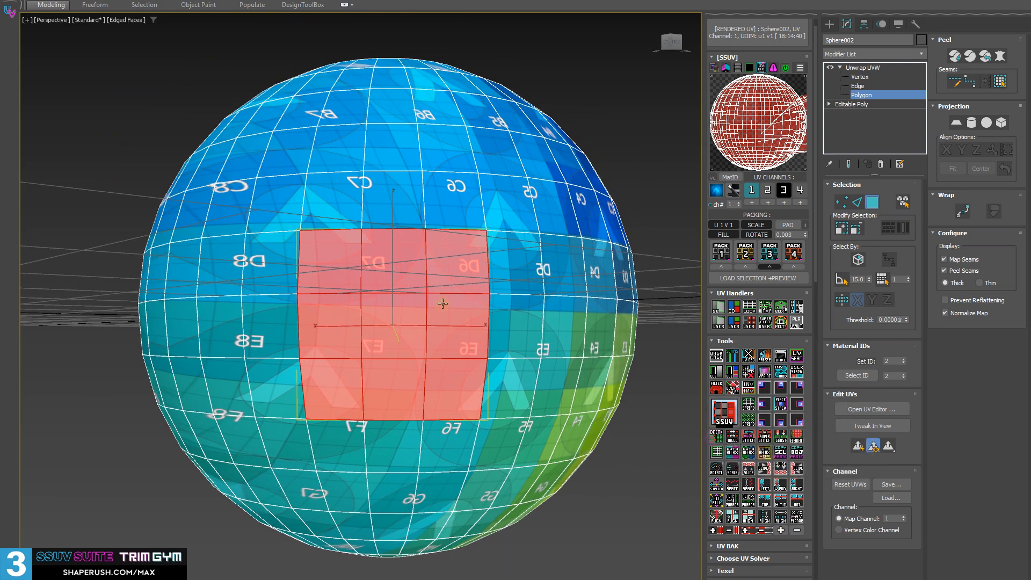
click(720, 442)
middle_drag(545, 338, 545, 384)
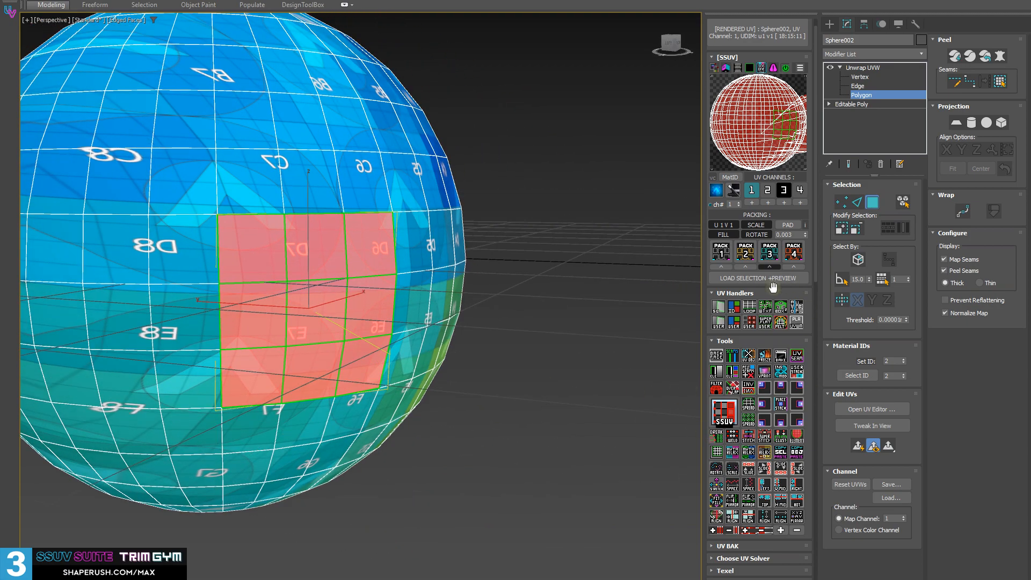
middle_drag(539, 387, 531, 377)
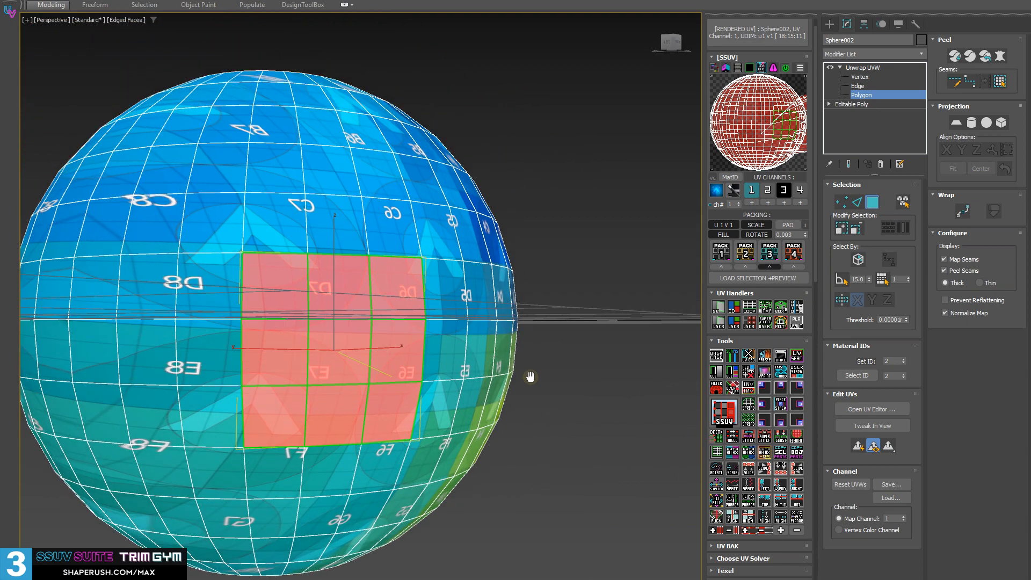
click(608, 458)
Remove the checker texture from the sphere and turn off the edged faces display, leaving only the UV seams of the block
click(359, 351)
scroll(358, 352, up, 5)
middle_drag(358, 351, 403, 307)
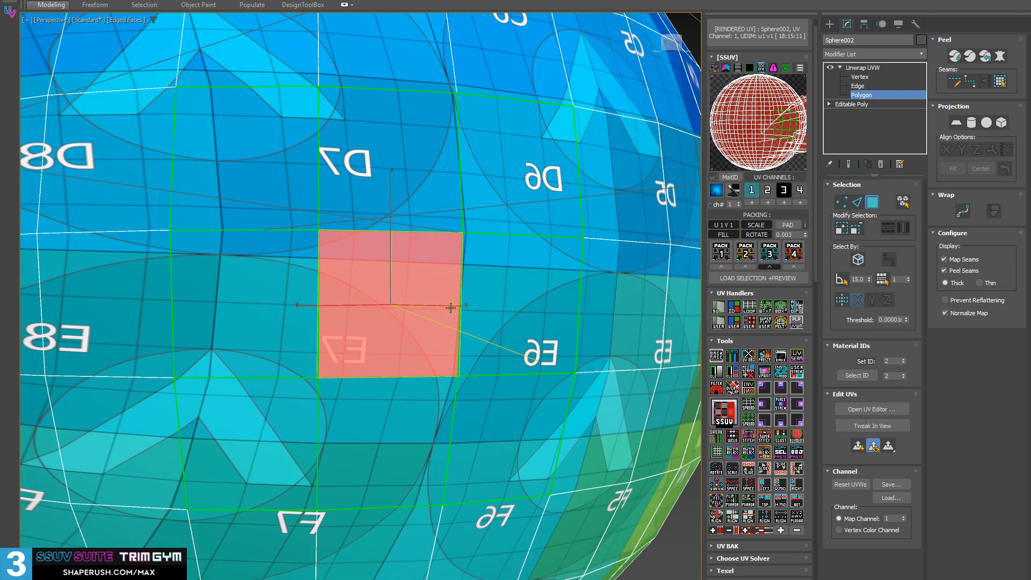
click(717, 191)
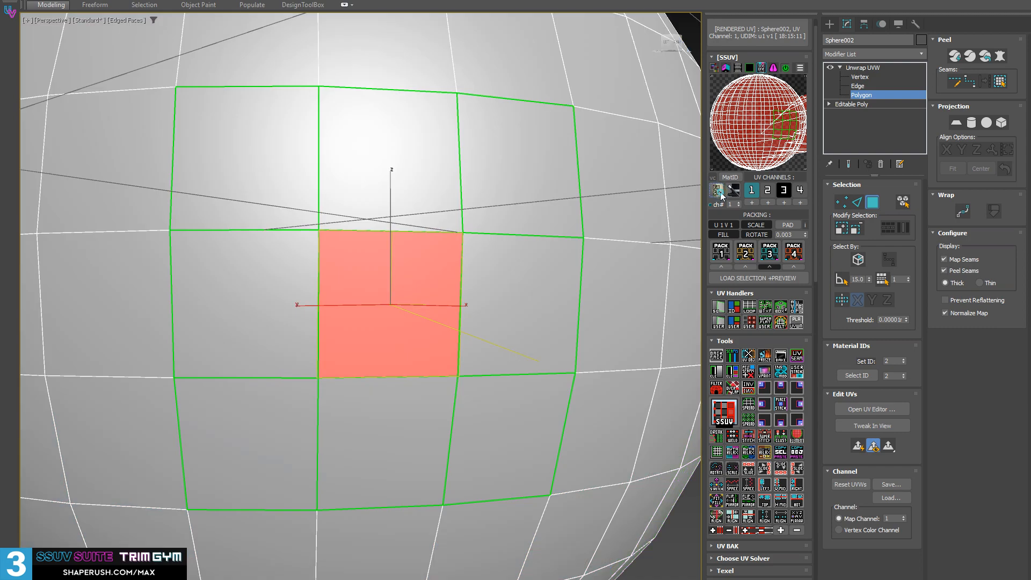
middle_drag(405, 246, 377, 229)
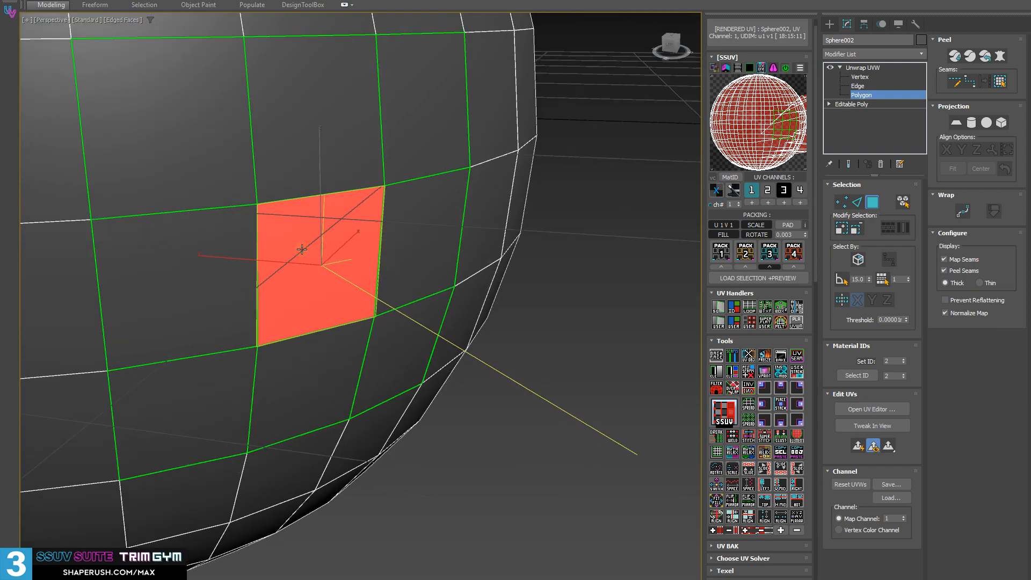
key(F4)
mouse_move(157, 187)
middle_down()
mouse_move(306, 237)
mouse_move(296, 226)
middle_up()
click(603, 450)
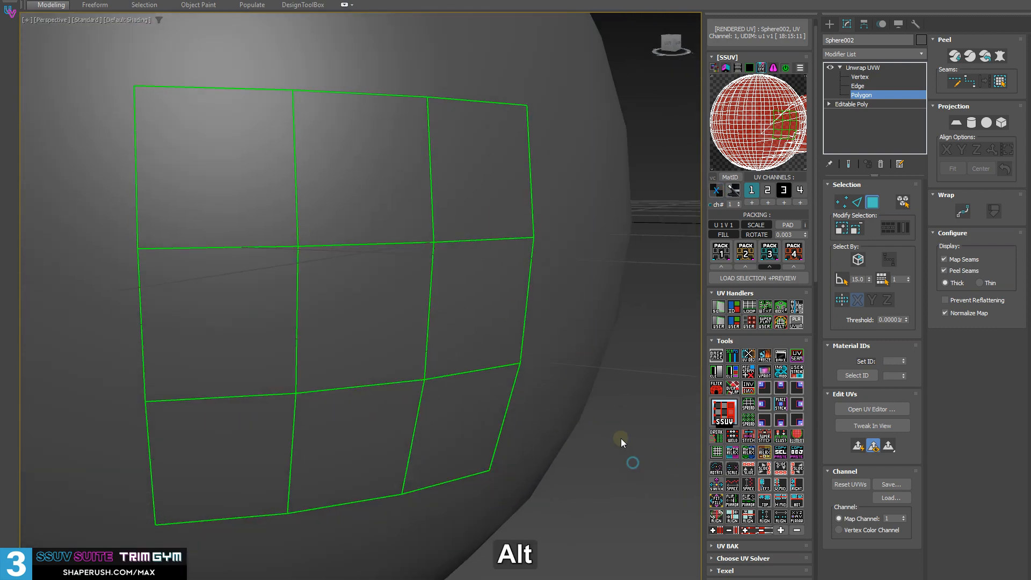
scroll(240, 301, down, 3)
Select the block's centre polygon and join its UVs to two neighbouring polygons, one after the other
click(317, 341)
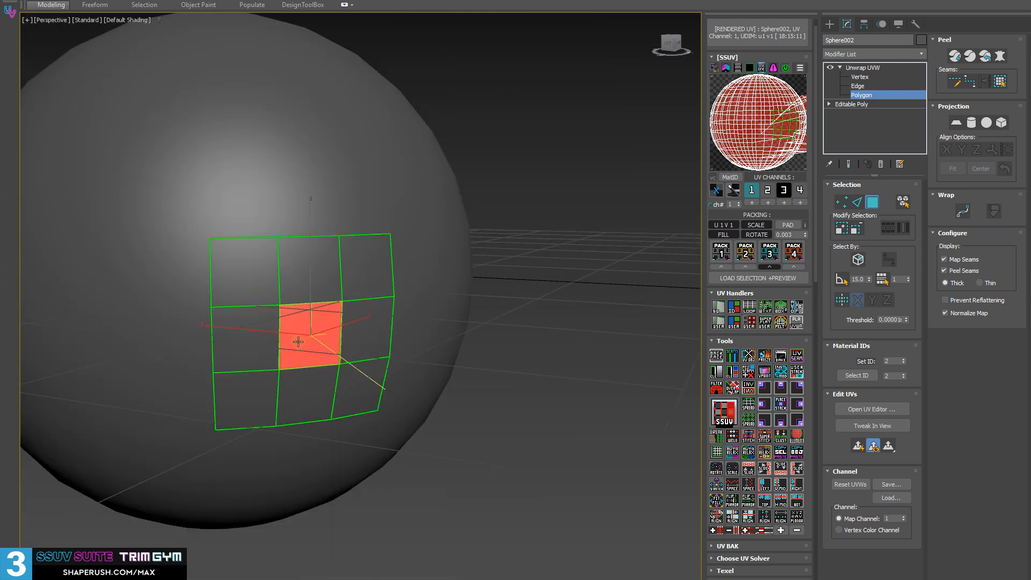
scroll(292, 329, up, 2)
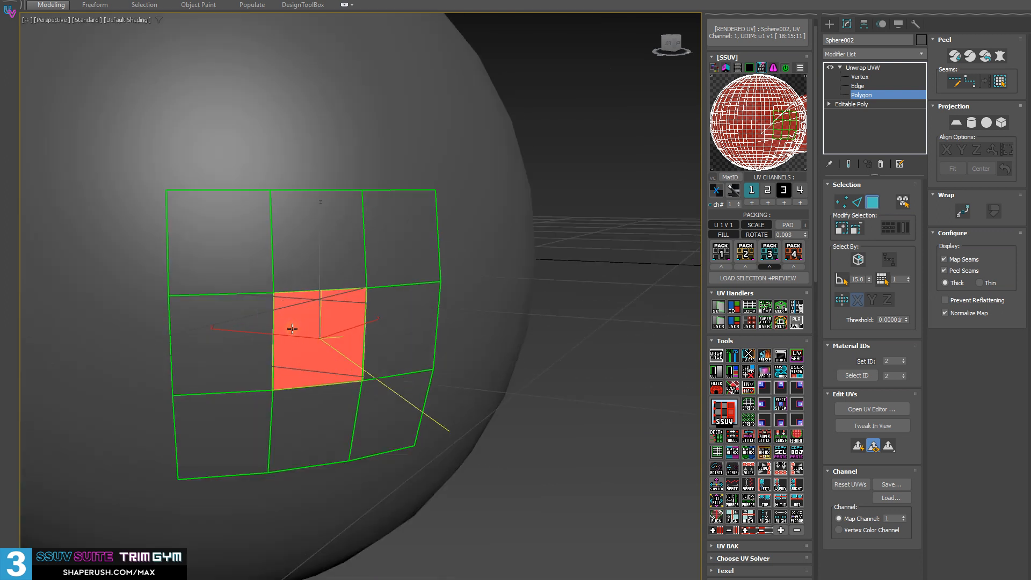
click(748, 439)
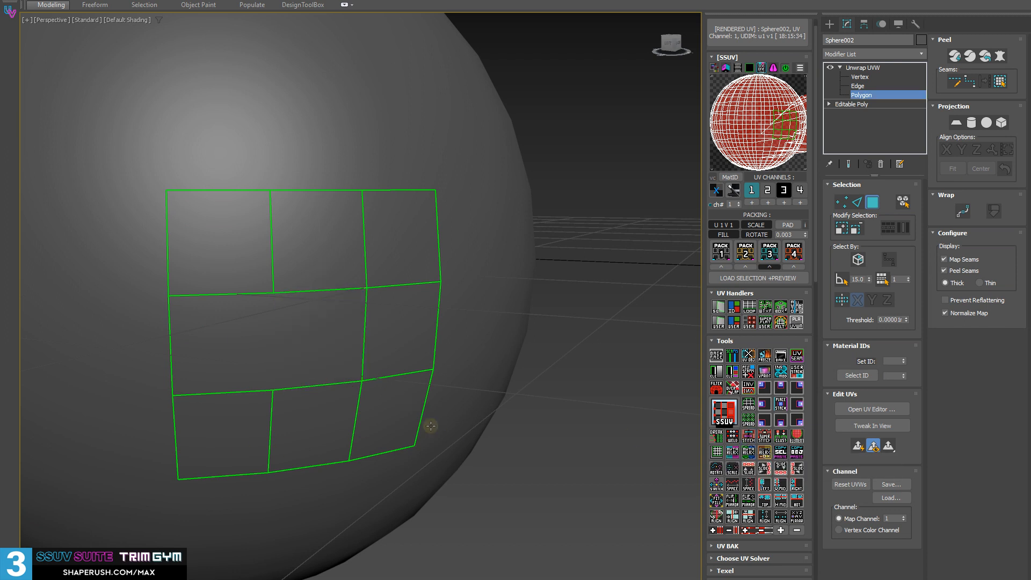
click(336, 347)
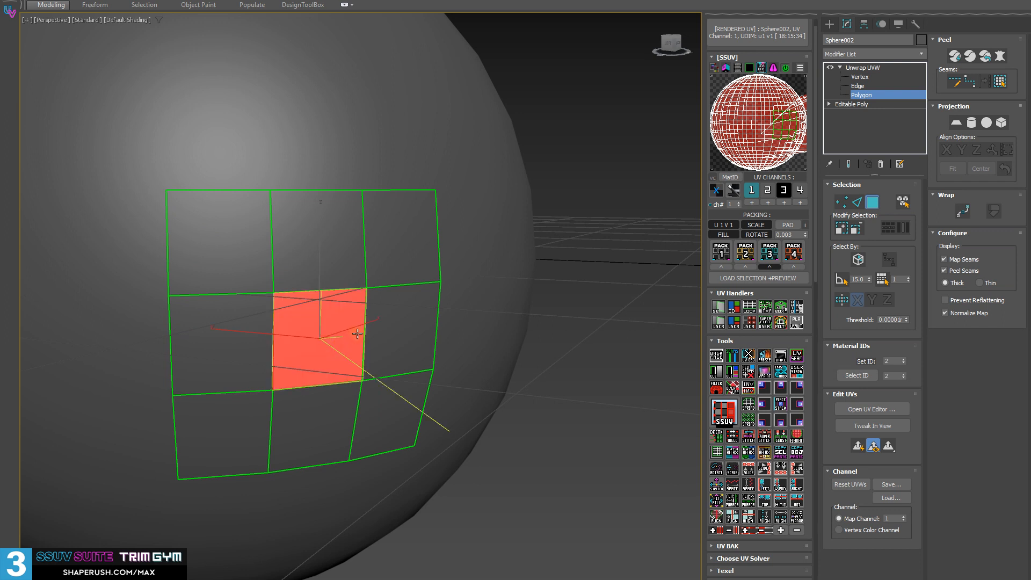
click(732, 436)
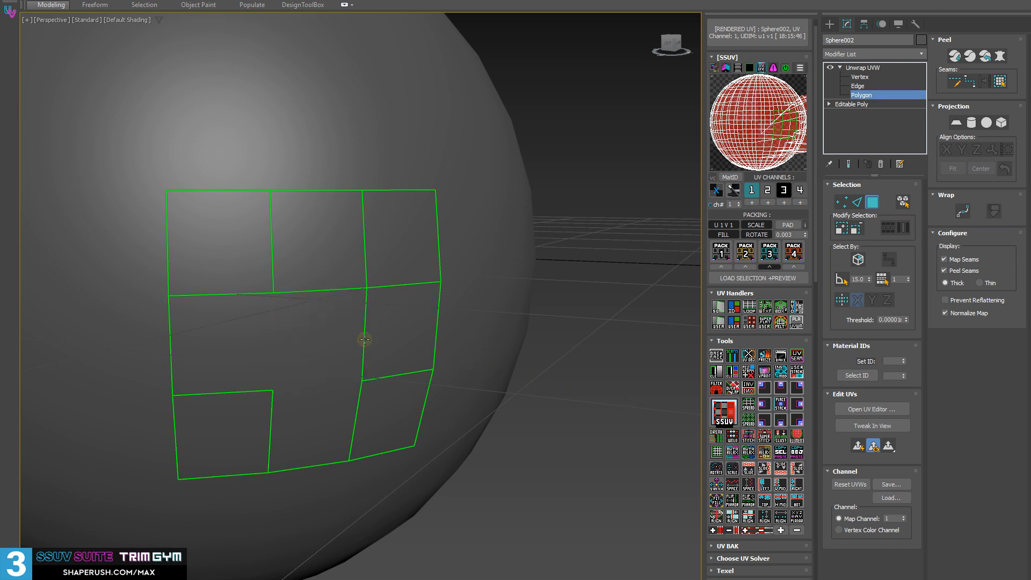
Select the centre polygon of the block and break its UVs from the neighbouring polygons again
click(343, 340)
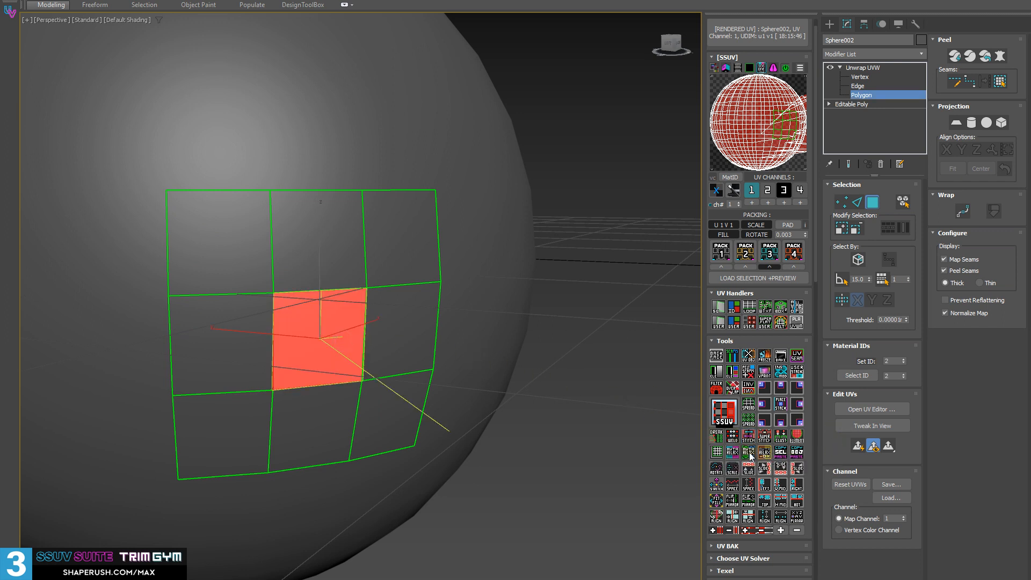
click(525, 485)
click(292, 333)
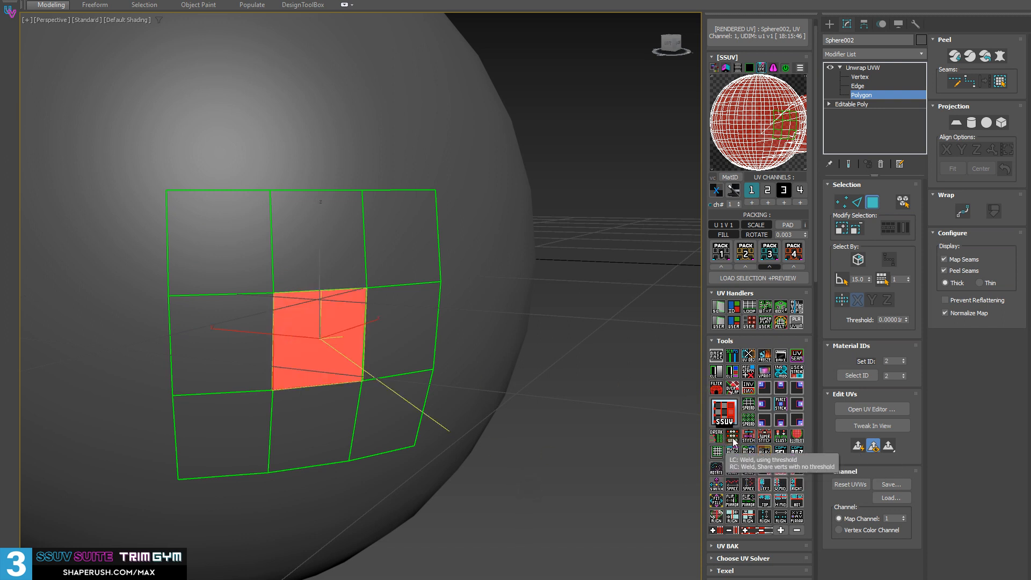
click(717, 436)
click(526, 420)
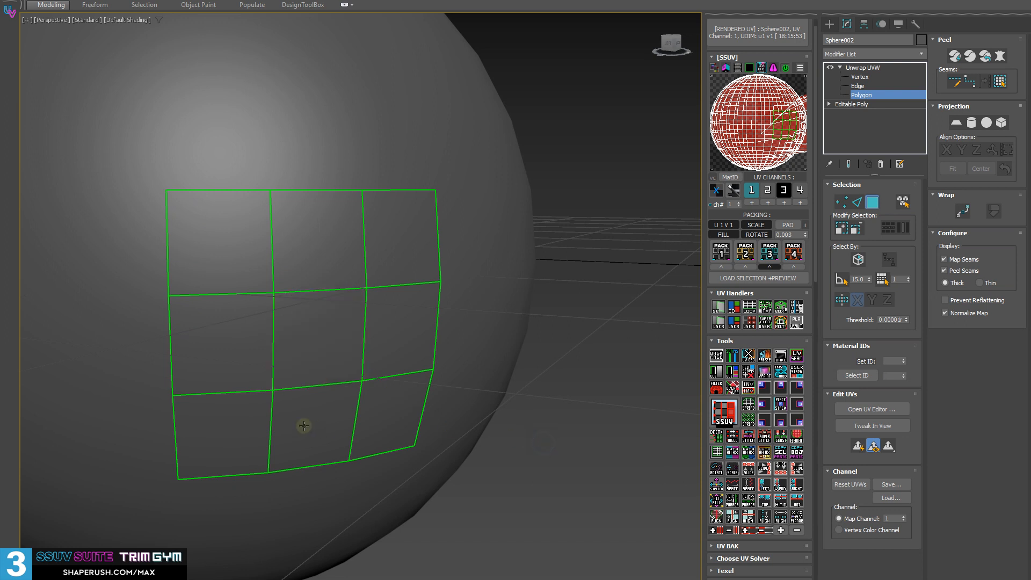
Select the block's centre polygon and join its UVs to all four edge-adjacent polygons
alt+middle_drag(299, 428, 316, 427)
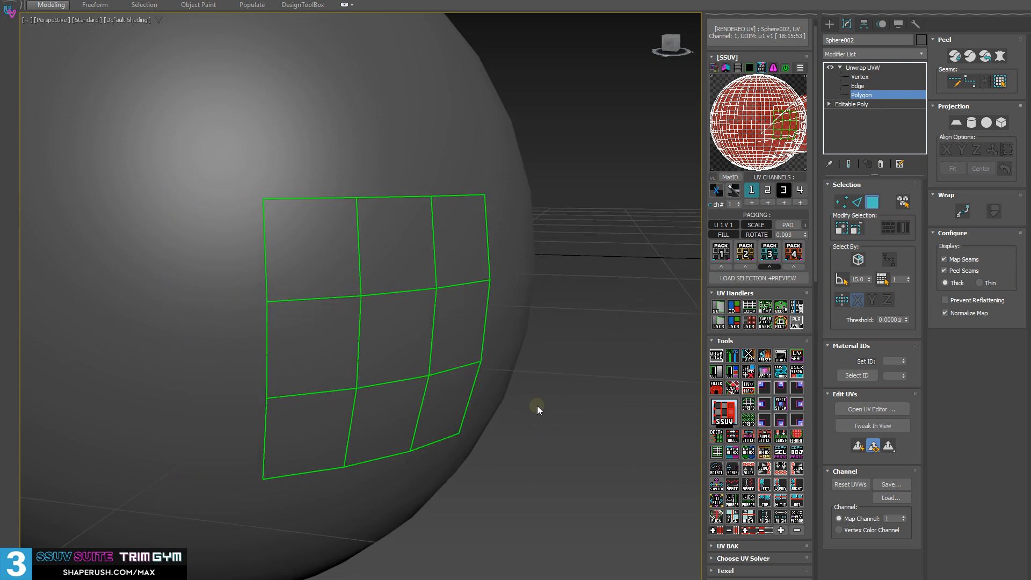
middle_drag(511, 442, 486, 378)
click(330, 366)
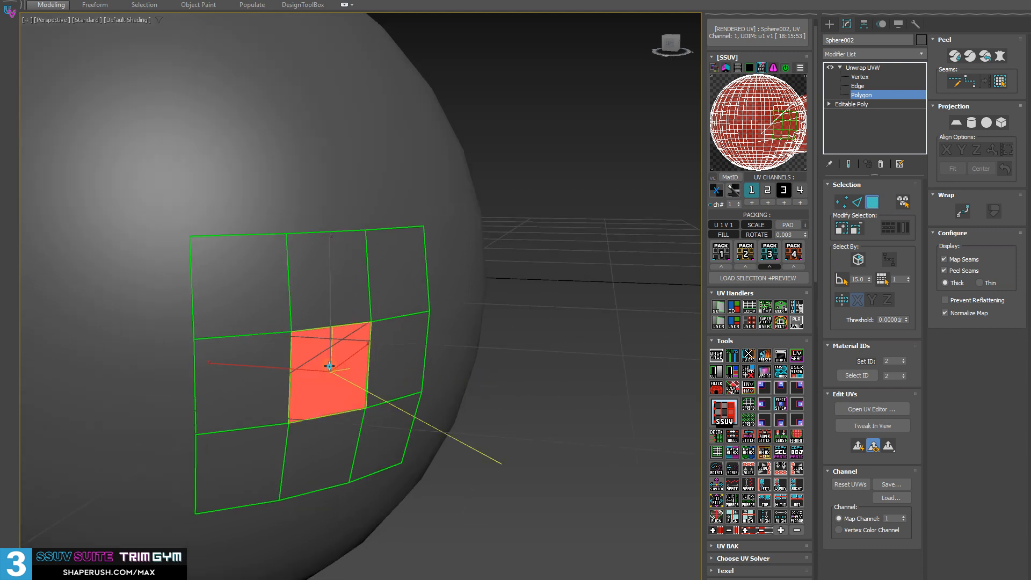
alt+middle_drag(330, 366, 541, 433)
click(512, 452)
click(605, 445)
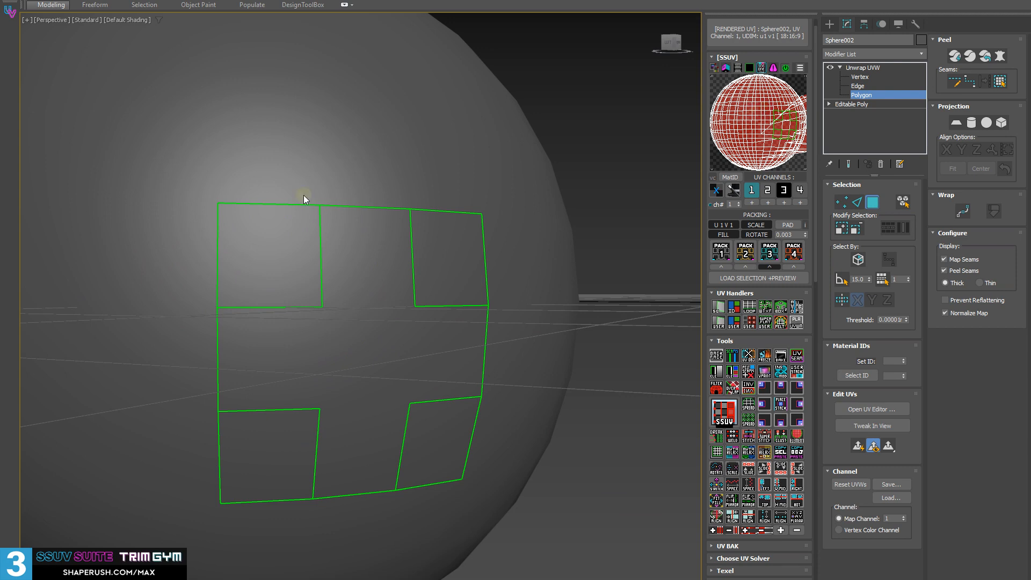
Open the UV editor, select all of the sphere's UV polygons and solve them with EasyUV
drag(45, 75, 504, 57)
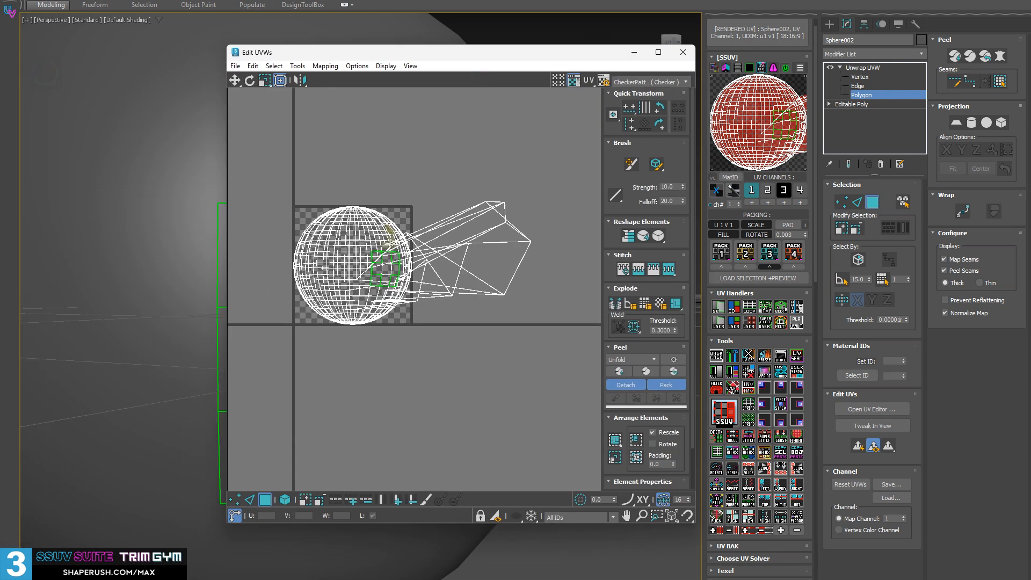
middle_drag(459, 308, 470, 310)
key(ctrl+a)
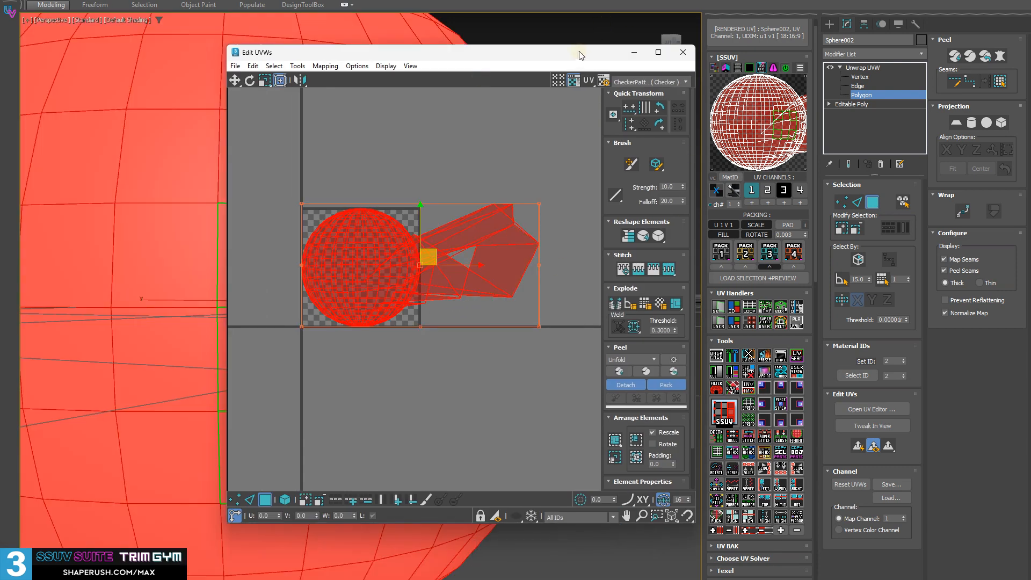
drag(578, 56, 424, 70)
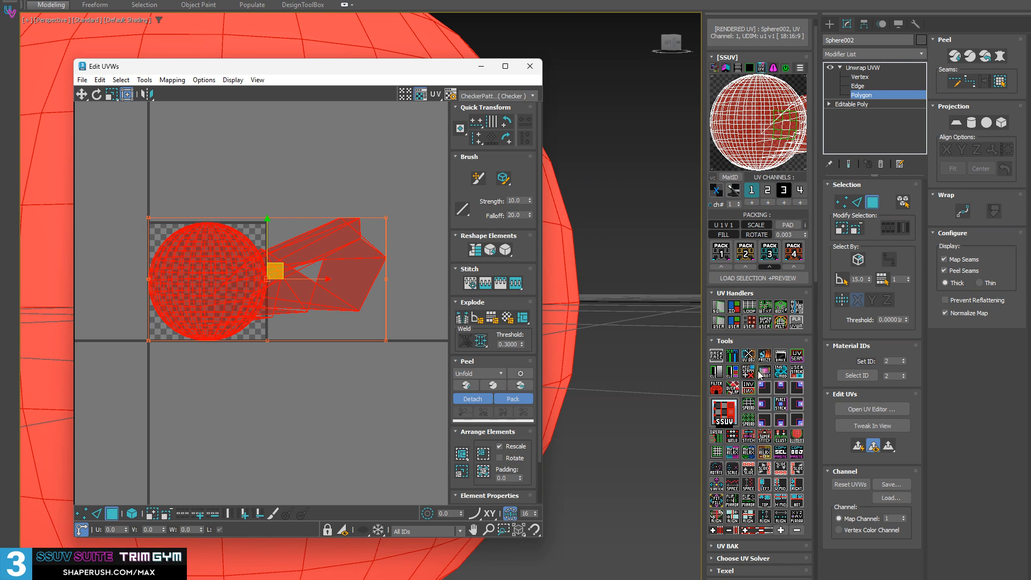
click(728, 412)
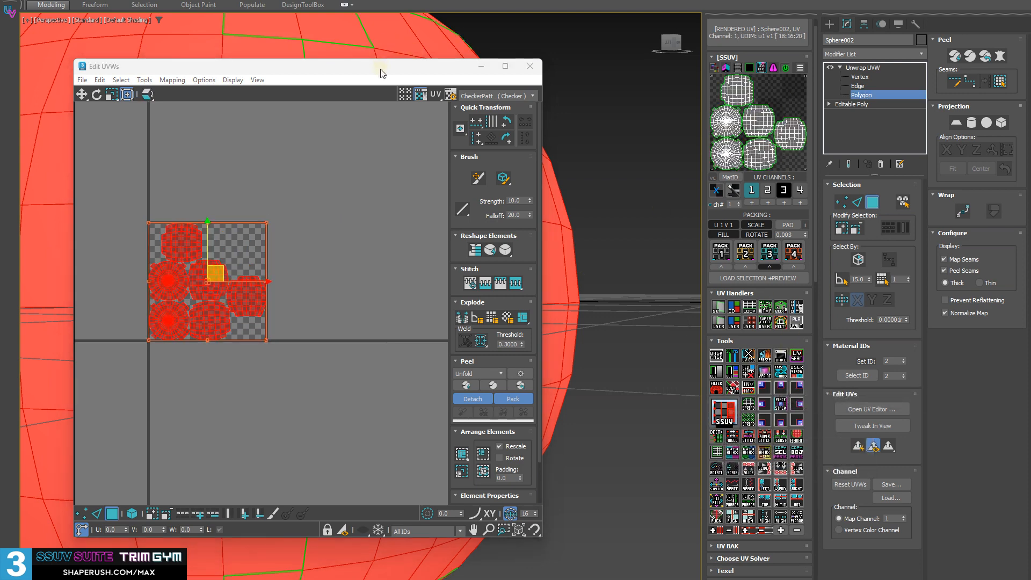
Select a three-by-three block of polygons on the front of the sphere and break their UVs apart
drag(380, 72, 0, 53)
scroll(456, 328, down, 6)
alt+middle_drag(460, 246, 508, 398)
click(509, 398)
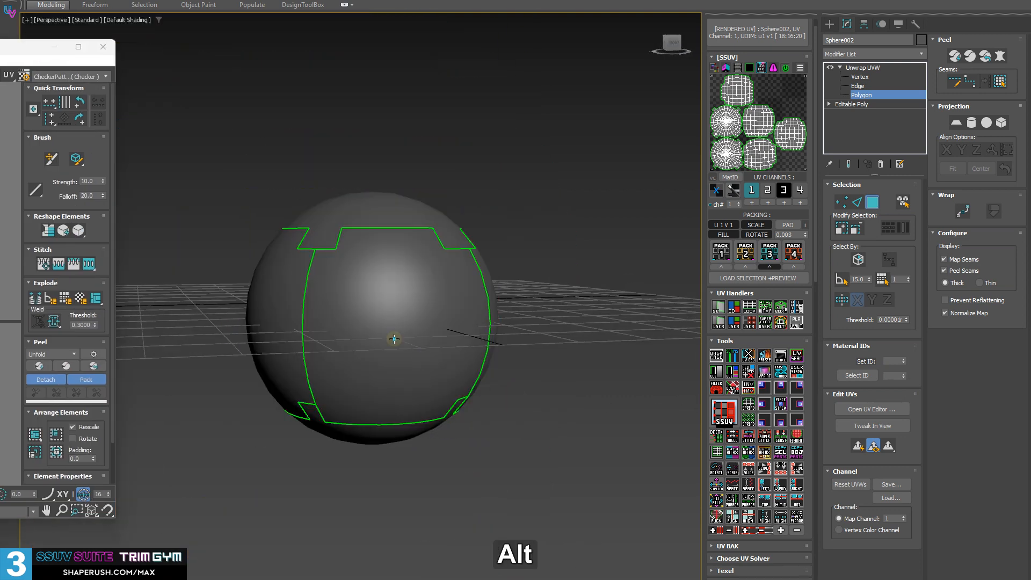
click(395, 339)
click(781, 530)
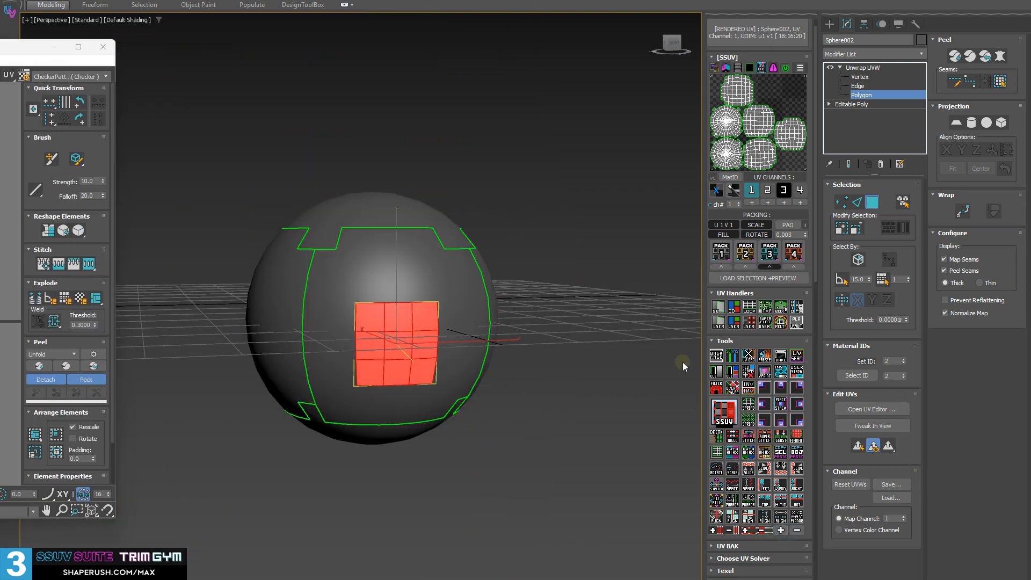
click(717, 437)
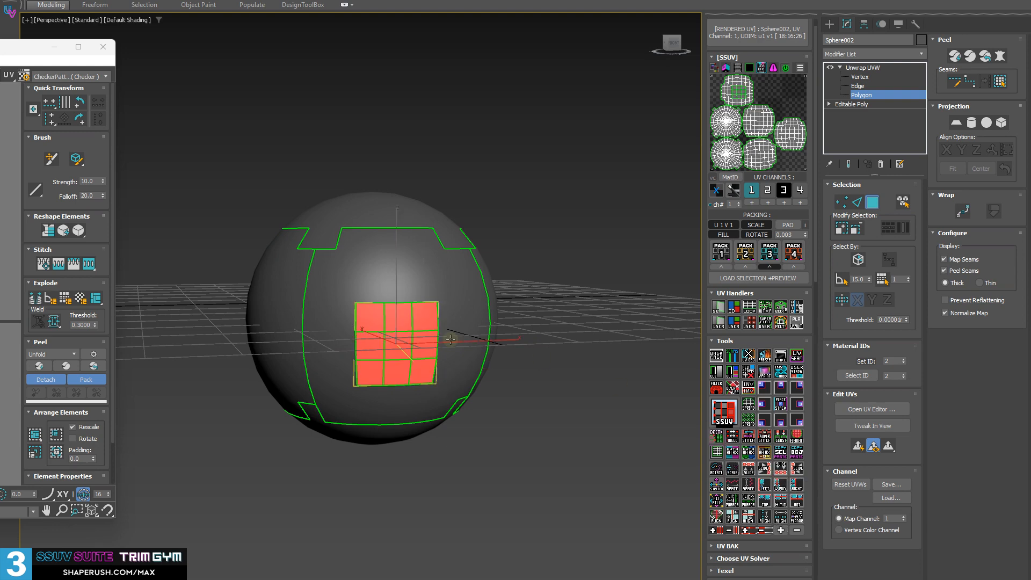
Select the block's centre polygon and move its UVs out of the shell into the empty area of the UV tile
click(405, 348)
drag(0, 45, 315, 31)
scroll(256, 311, up, 2)
middle_drag(113, 230, 178, 297)
scroll(179, 291, up, 4)
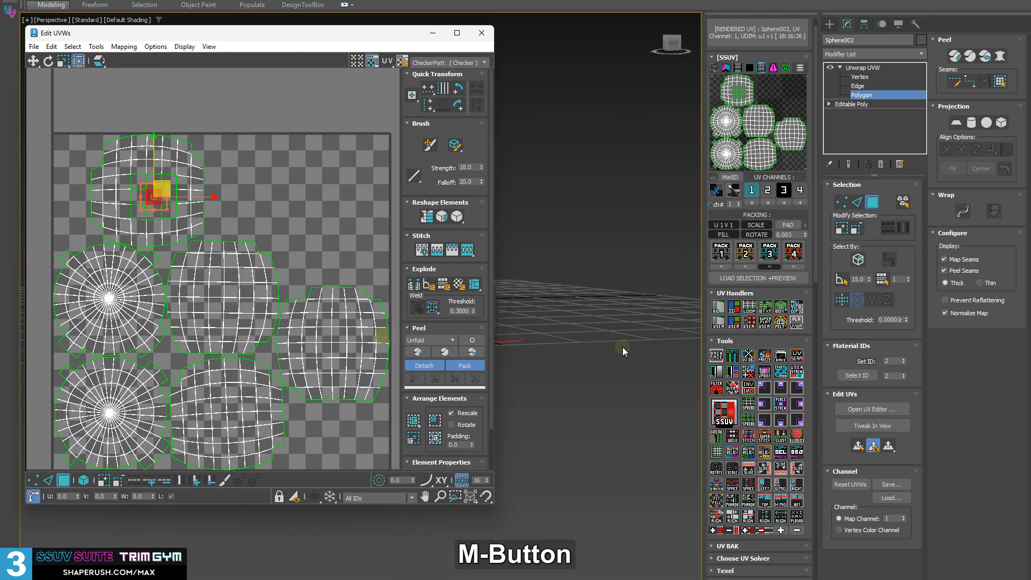
middle_drag(575, 348, 620, 321)
middle_drag(620, 320, 600, 338)
scroll(606, 318, up, 3)
middle_drag(207, 180, 215, 183)
scroll(206, 194, up, 3)
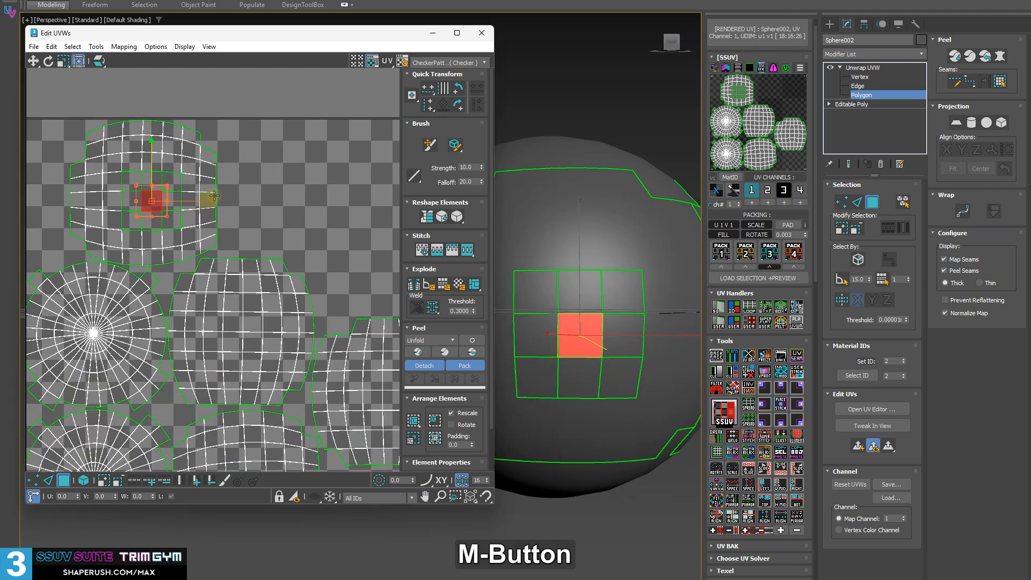
drag(141, 194, 372, 162)
middle_drag(324, 201, 279, 203)
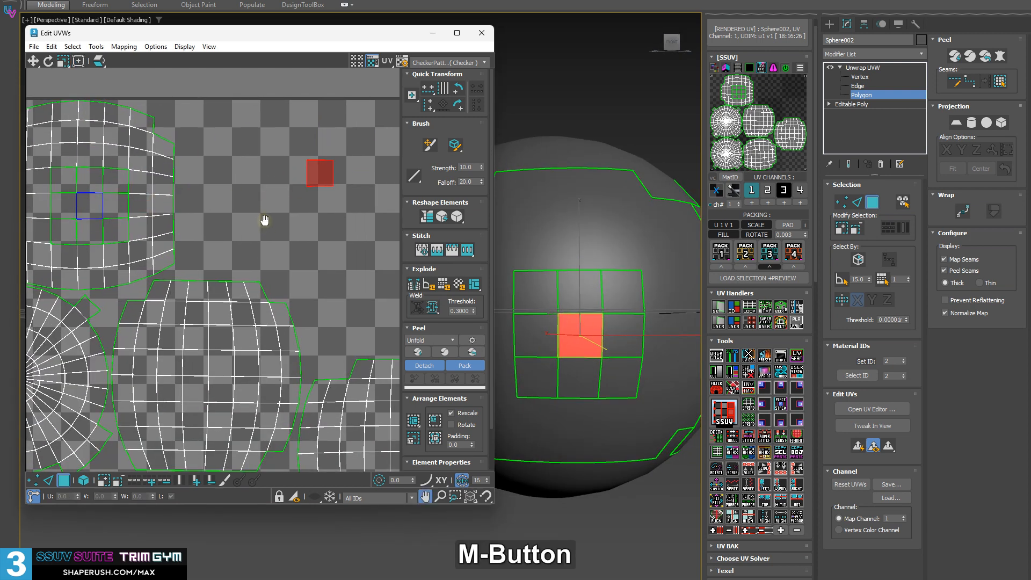
scroll(238, 335, down, 2)
scroll(278, 294, down, 2)
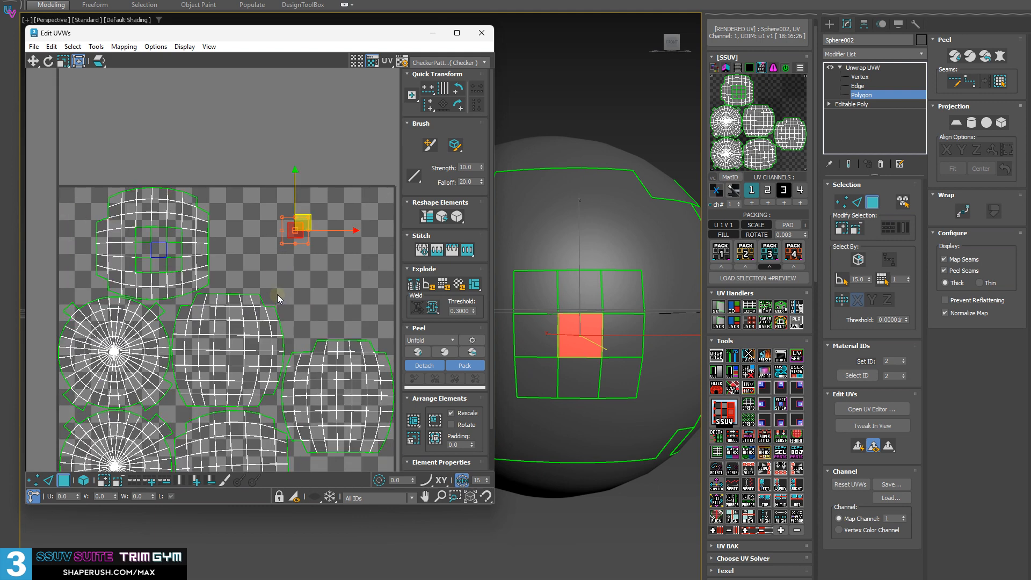
Select the broken shell together with its loose polygons and pack them with Pack 3
drag(60, 158, 370, 275)
scroll(236, 298, down, 2)
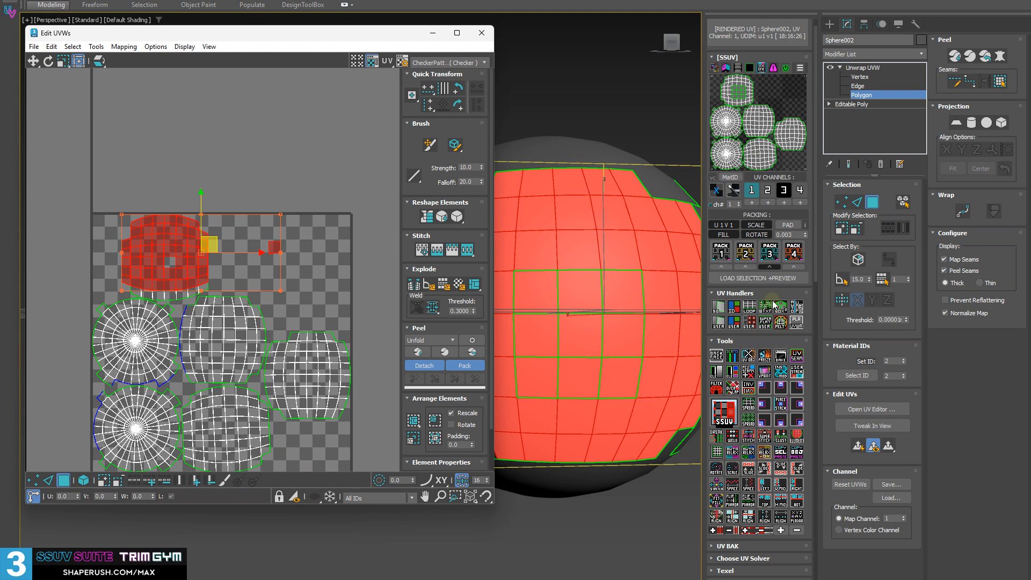
click(767, 256)
middle_drag(194, 257, 142, 162)
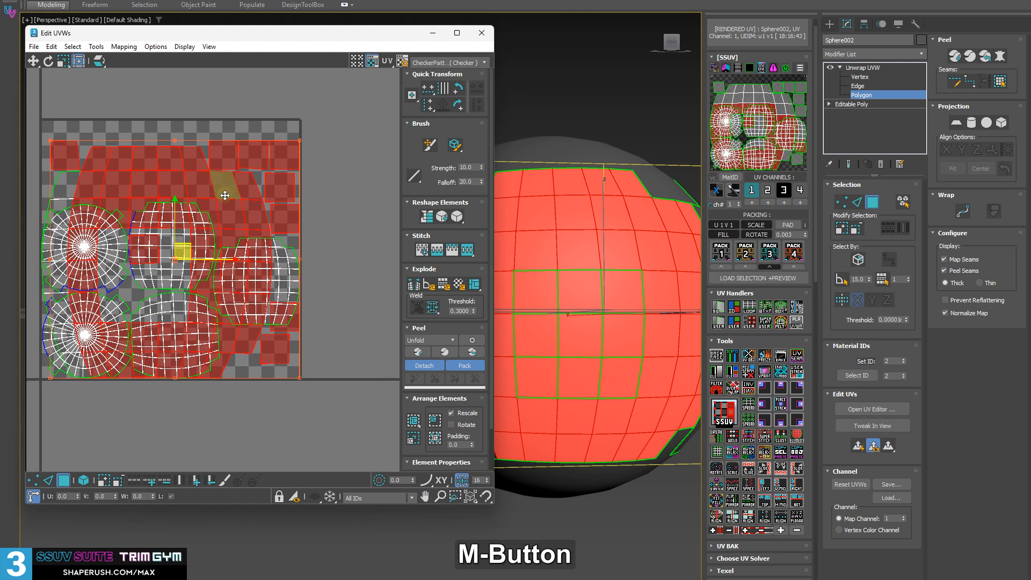
Move the packed shell and its loose polygons beside the UV tile, and the other five shells below the tile
ctrl+double_click(73, 181)
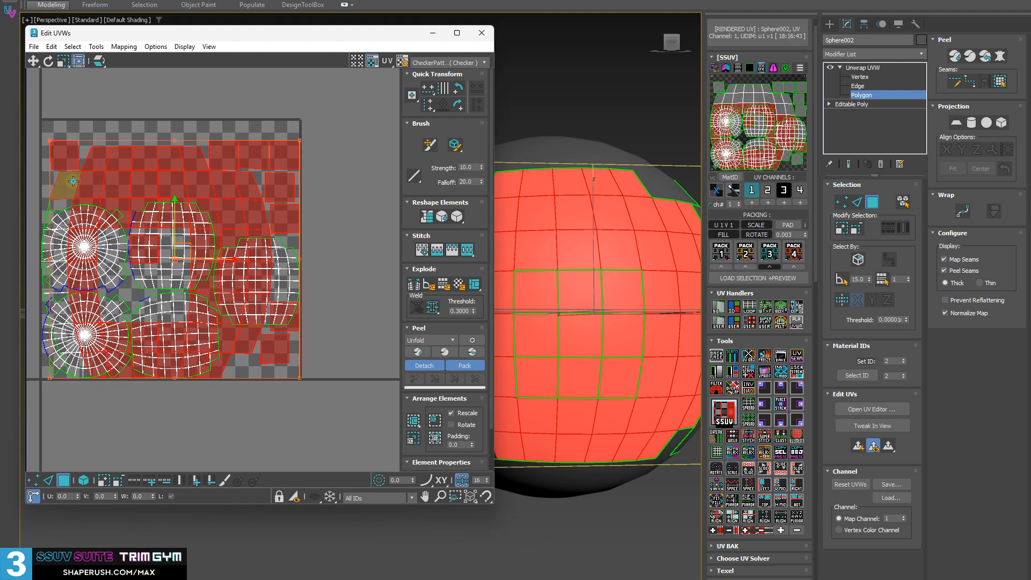
drag(131, 185, 468, 195)
middle_drag(374, 239, 325, 222)
scroll(325, 223, down, 2)
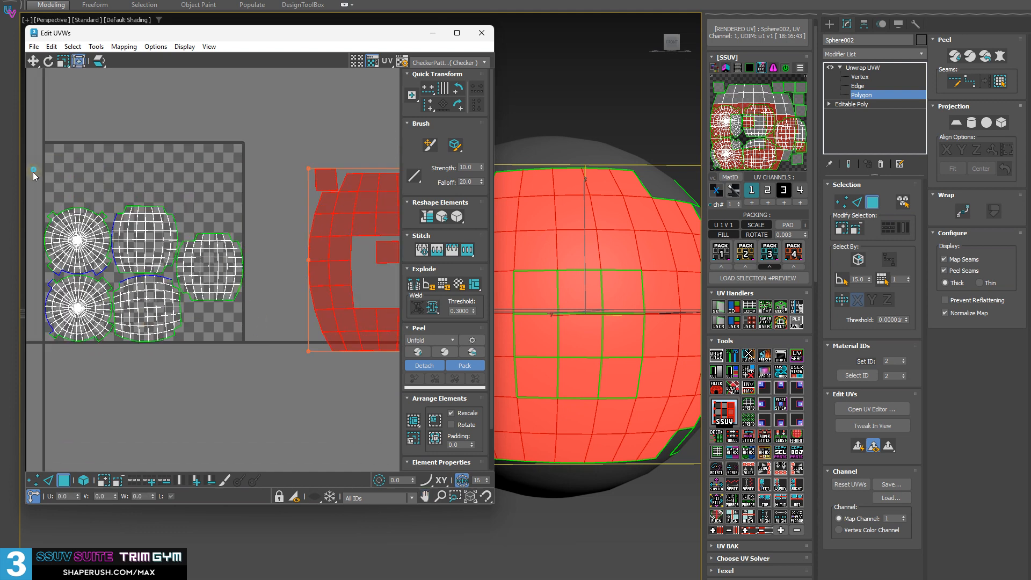
drag(33, 169, 247, 430)
drag(211, 252, 250, 474)
scroll(293, 225, down, 3)
Select the packed shell with its loose polygons and move them back inside the empty UV tile
middle_drag(294, 228, 226, 228)
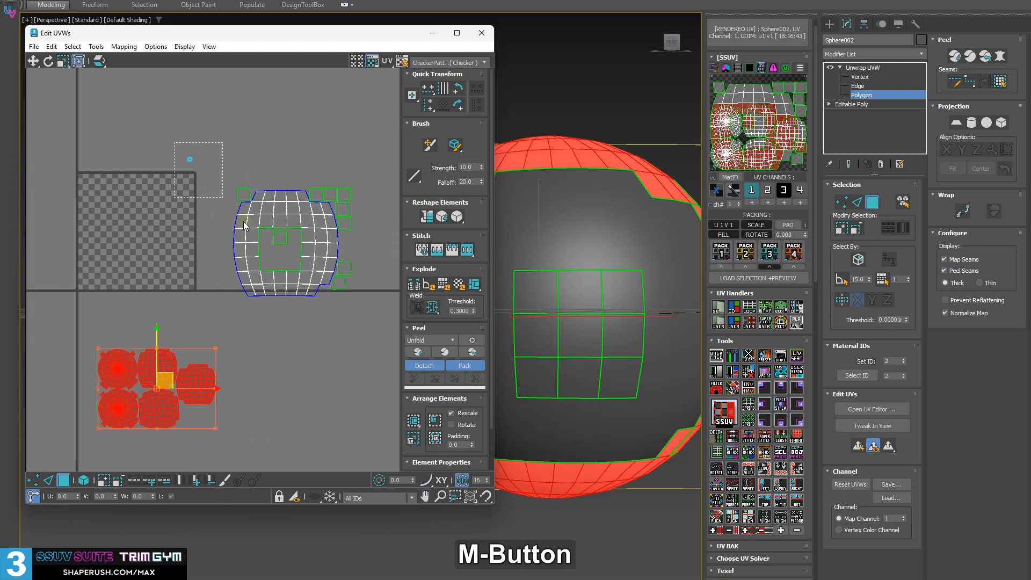
click(272, 238)
drag(272, 238, 136, 227)
scroll(156, 223, up, 3)
middle_drag(162, 221, 317, 261)
drag(370, 206, 288, 247)
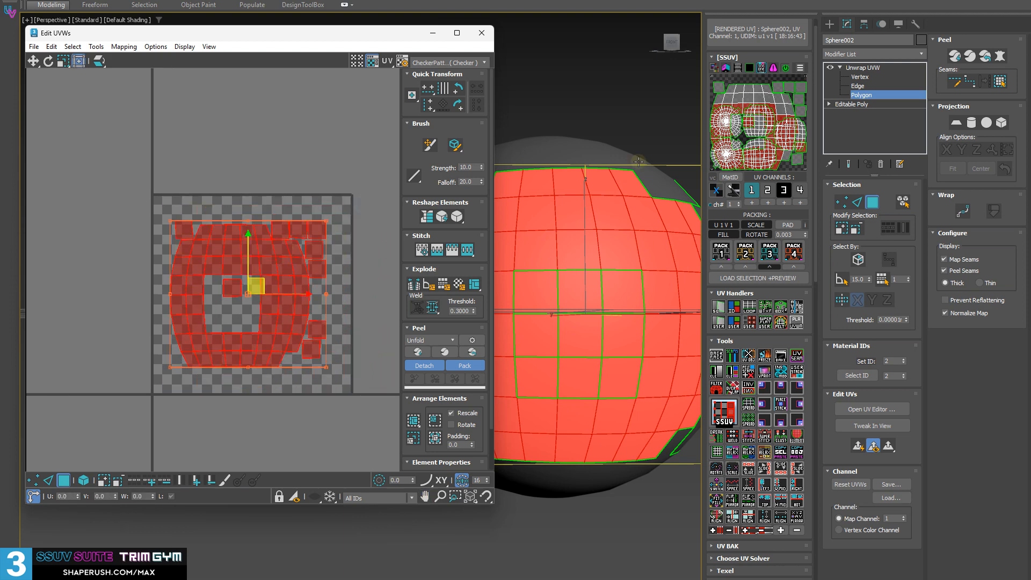
Select only the block's centre polygon on the sphere and try stitching its UVs to an adjacent polygon
click(618, 114)
click(580, 348)
alt+middle_drag(579, 347, 594, 340)
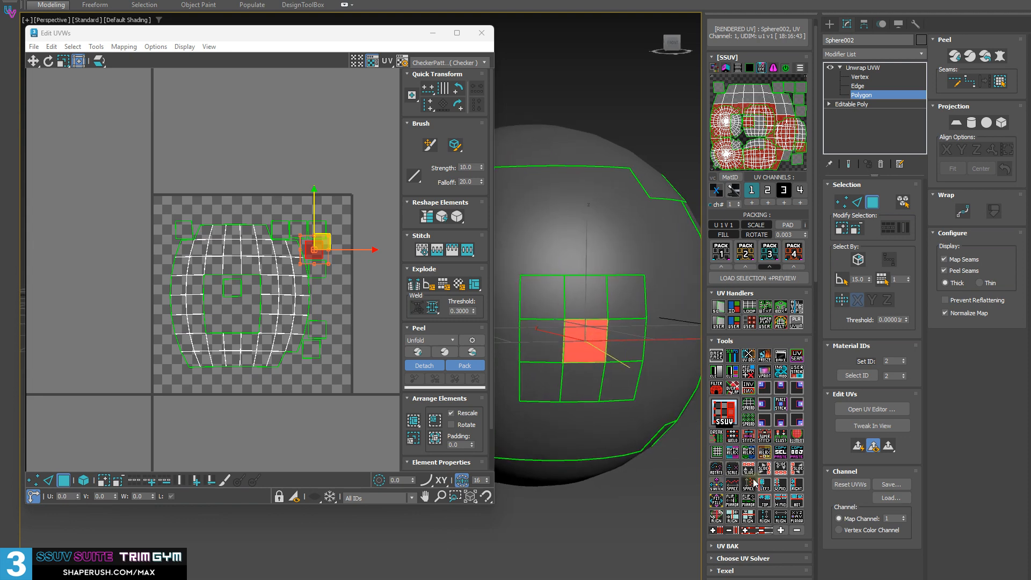
click(747, 439)
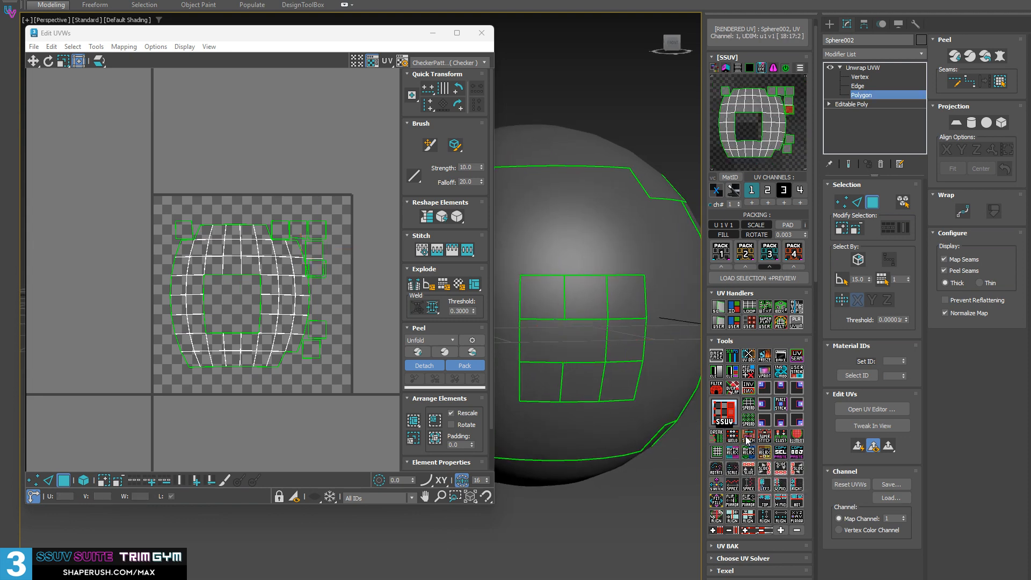
scroll(340, 285, up, 2)
middle_drag(299, 293, 341, 263)
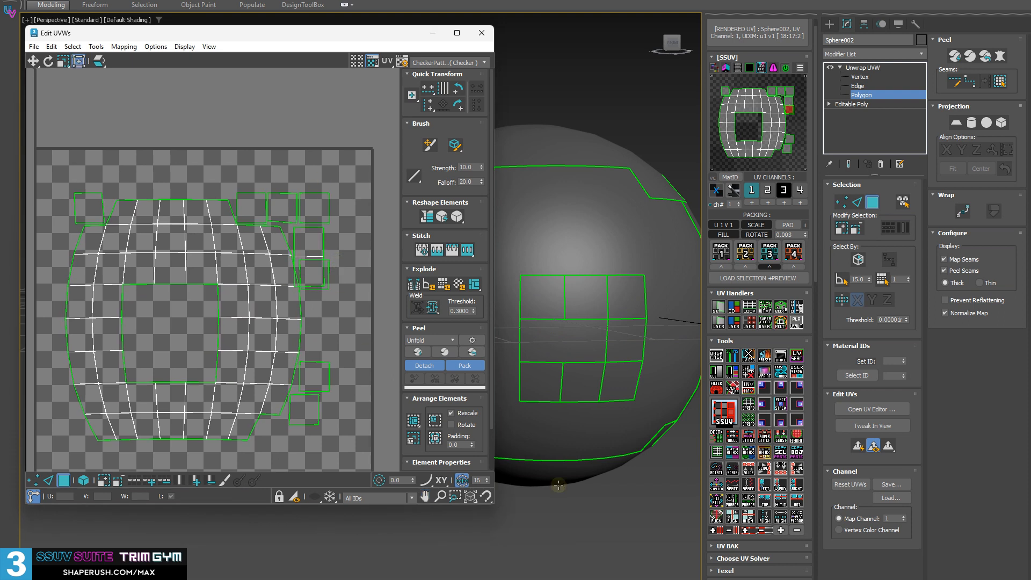
Select the centre polygon, try moving its UVs slightly away from the shell, and undo the move
click(602, 355)
drag(309, 240, 328, 228)
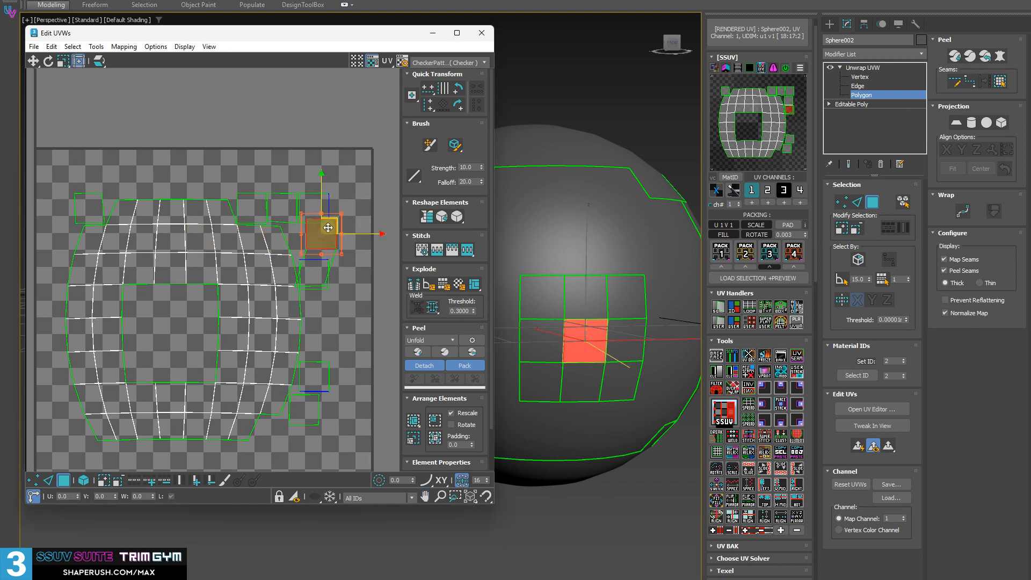
key(ctrl+z)
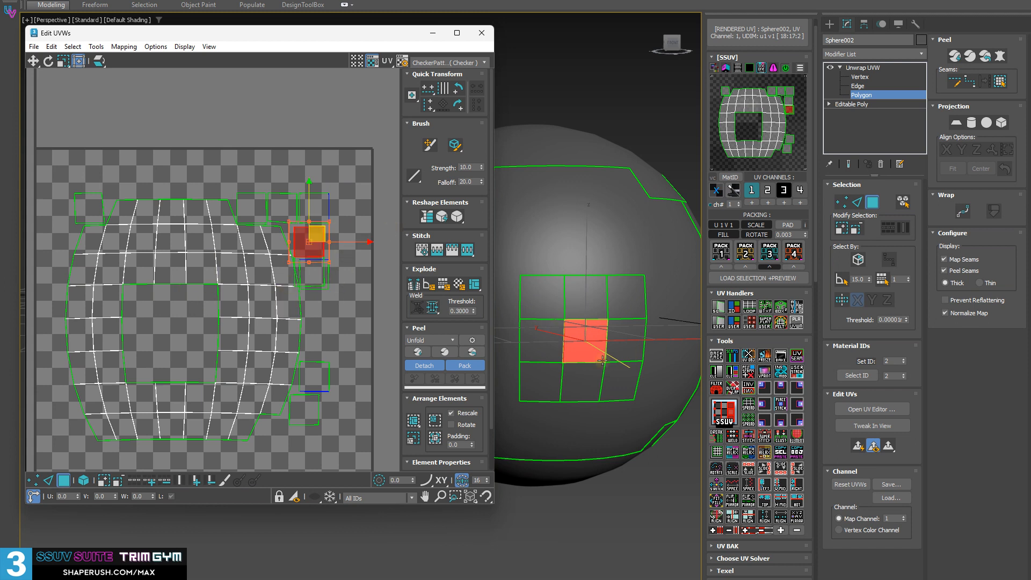
Move the UVs of the polygon left of the block's centre into the shell's hole and stitch the centre polygon to it
click(587, 366)
click(552, 343)
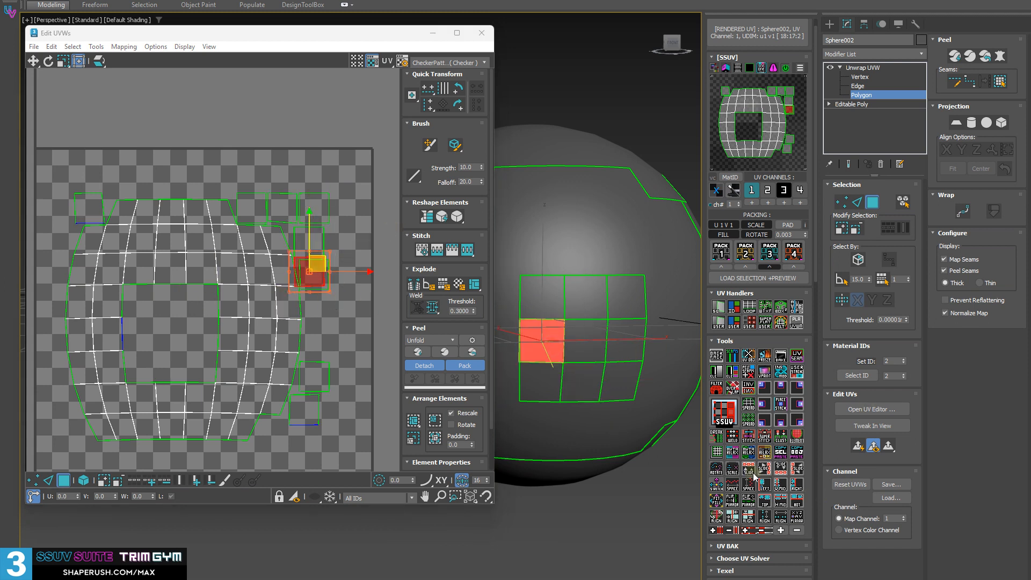
drag(315, 274, 167, 336)
click(595, 352)
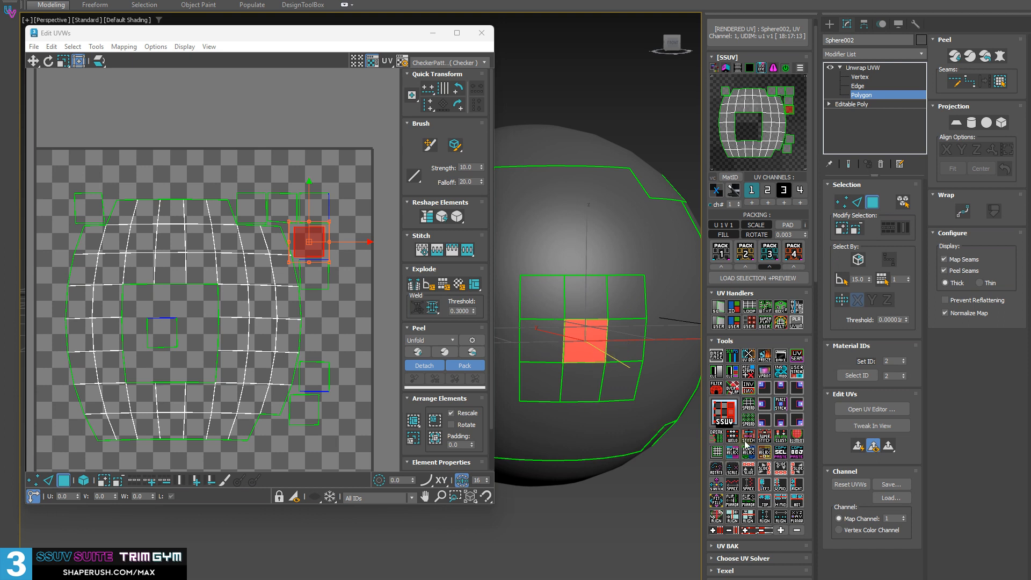
click(751, 440)
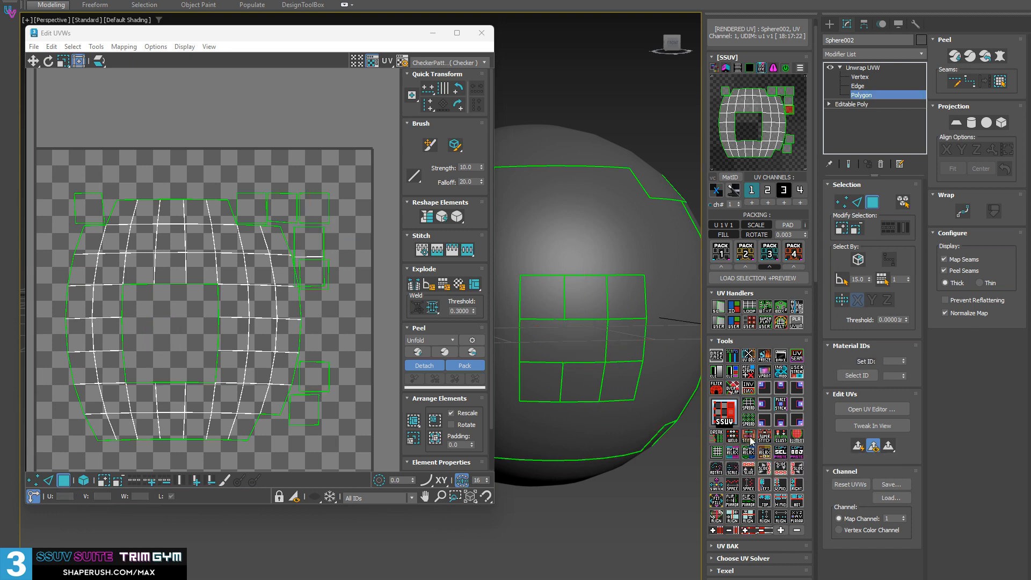
Stitch the centre polygon's UVs to the polygon below it and move the joined UV piece clear of the shell
click(590, 322)
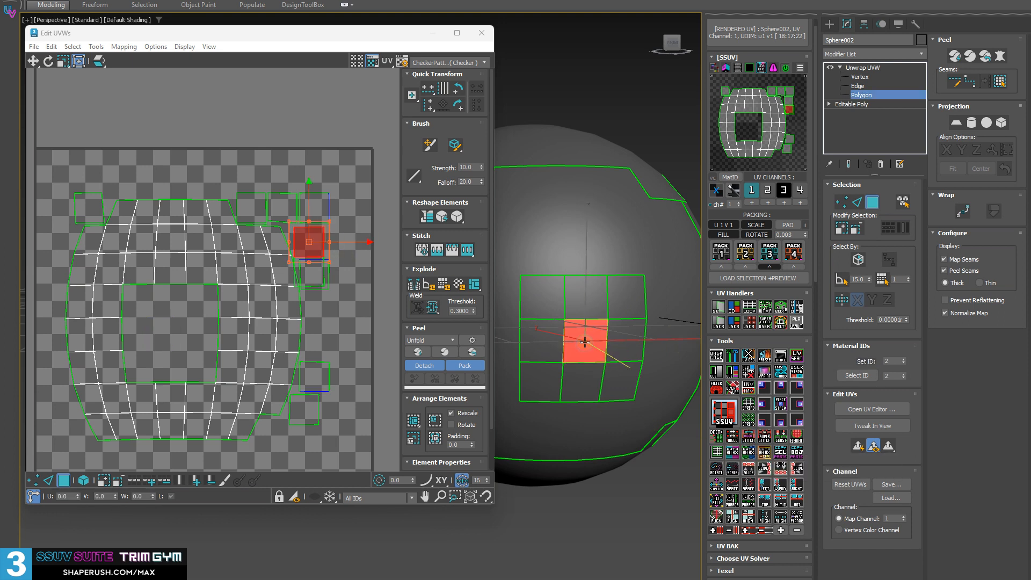
click(749, 438)
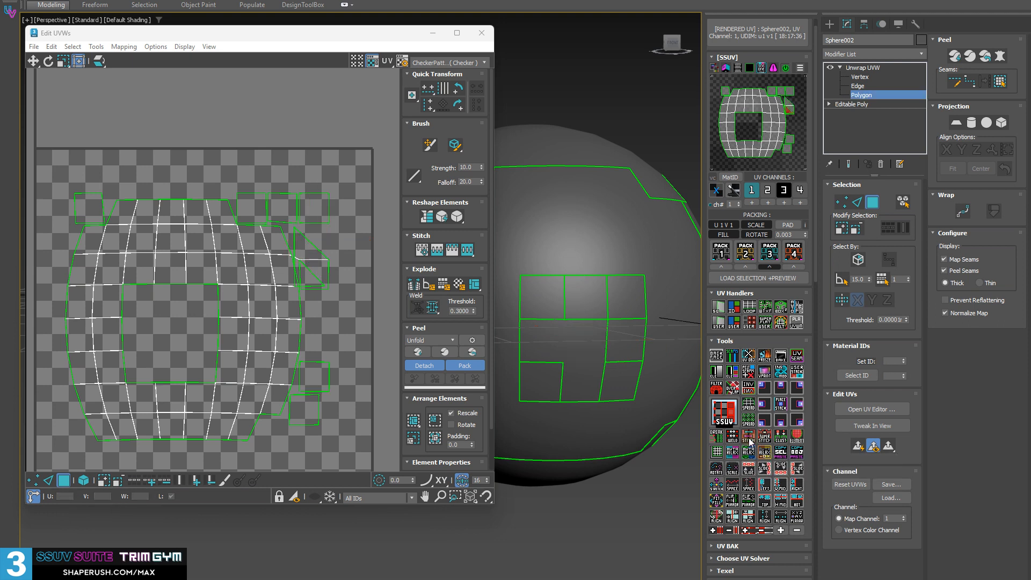
click(311, 259)
double_click(311, 270)
drag(323, 263, 360, 276)
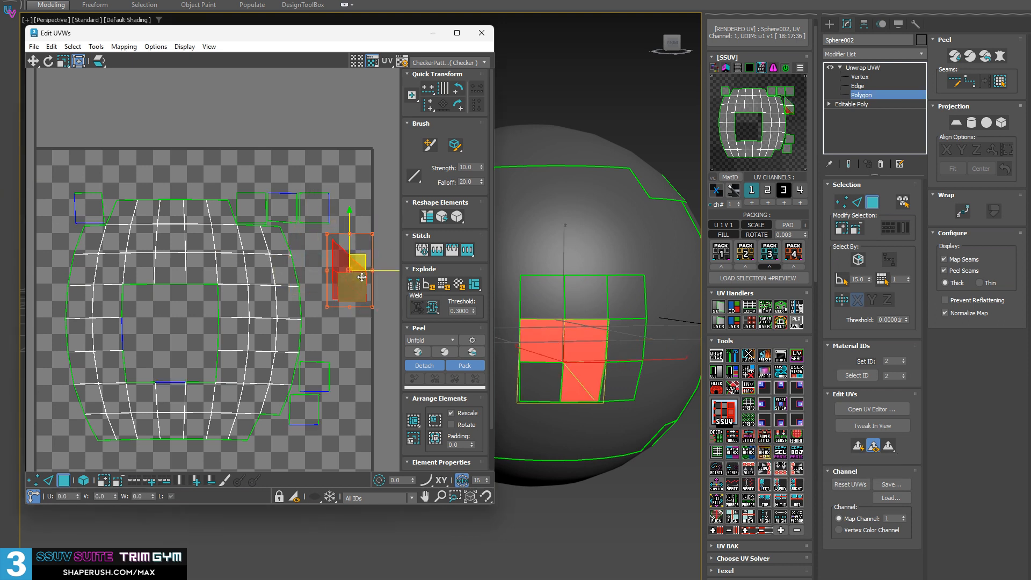
Move the UVs of the block's upper middle polygon above the tile and stitch the block's lower right corner polygon to its neighbour
click(313, 205)
drag(312, 205, 261, 111)
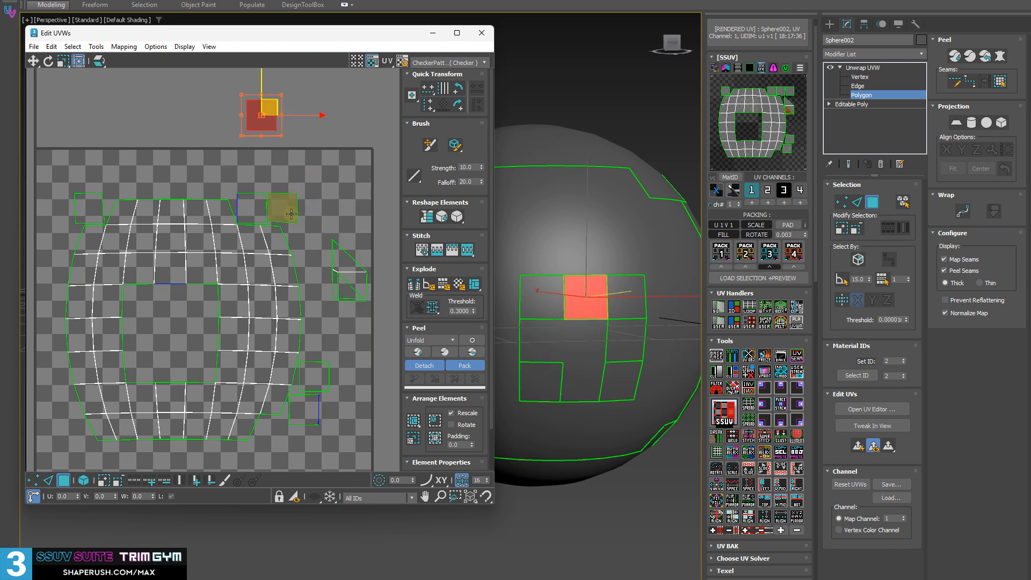
click(276, 208)
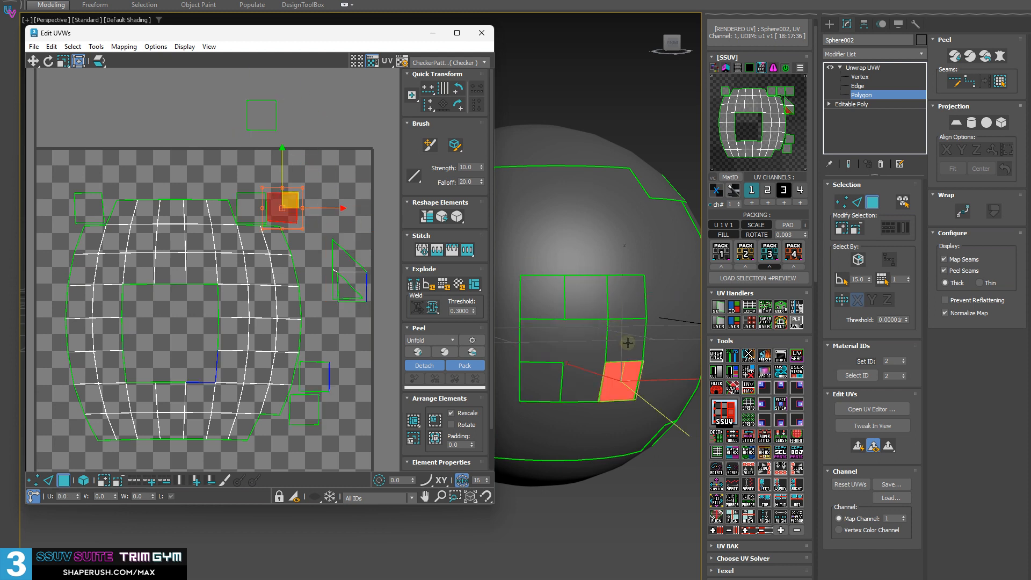
click(316, 376)
click(625, 373)
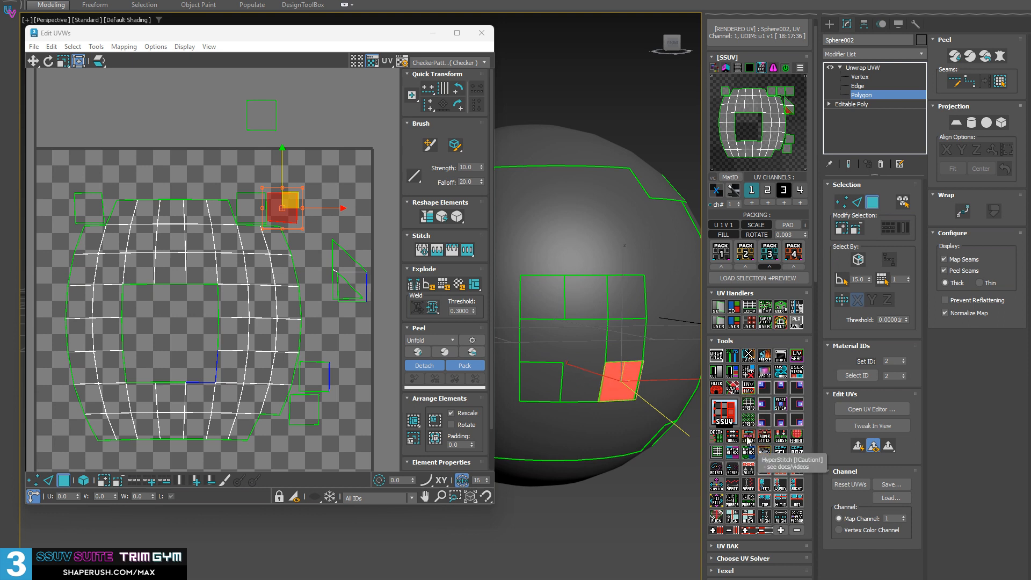
click(748, 438)
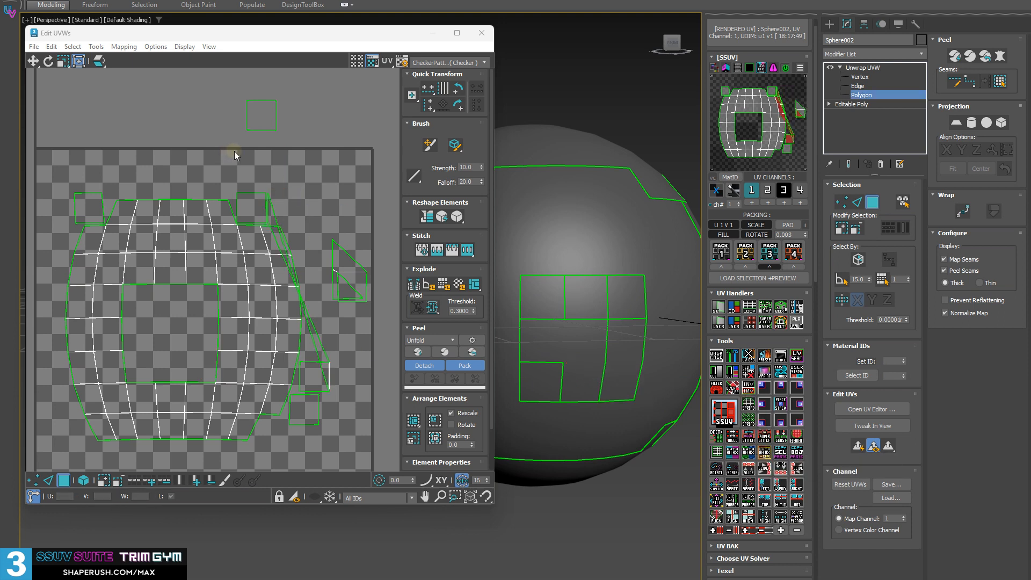
In edge mode, select the upper UV edge of the stretched corner polygon and move it clear of the shell
scroll(228, 239, up, 3)
middle_drag(394, 262, 269, 188)
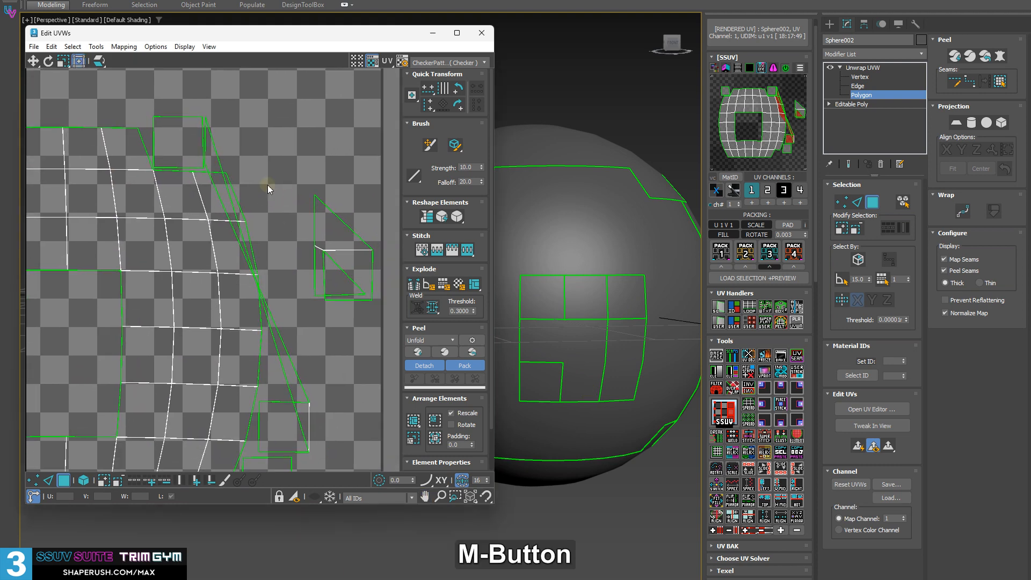
key(2)
click(205, 135)
click(202, 132)
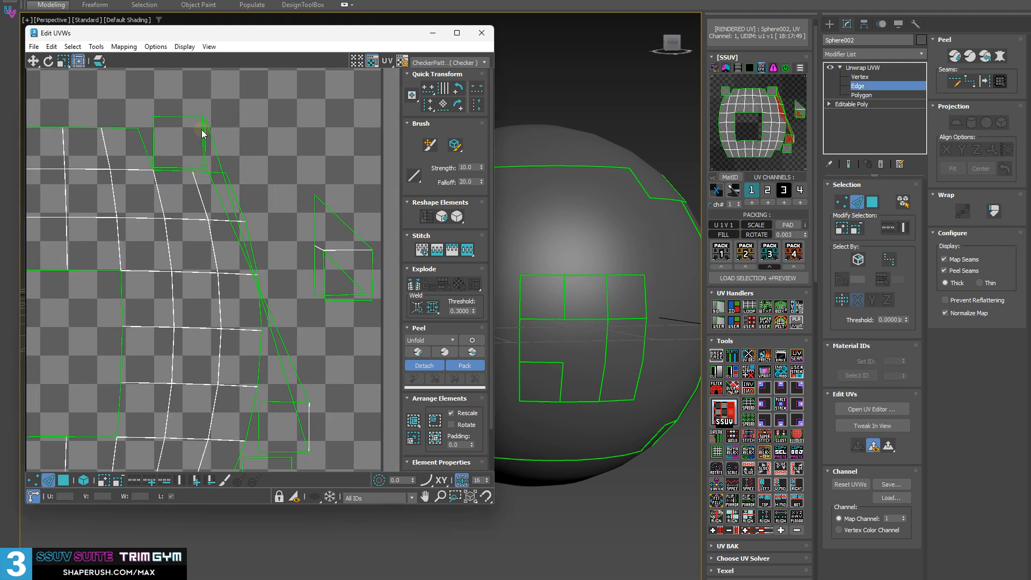
drag(205, 127, 361, 362)
In polygon mode, select all UVs in and around the tile and heal and re-solve them into one shell with EasyUV
scroll(352, 361, down, 5)
key(3)
scroll(331, 365, down, 3)
drag(171, 179, 381, 437)
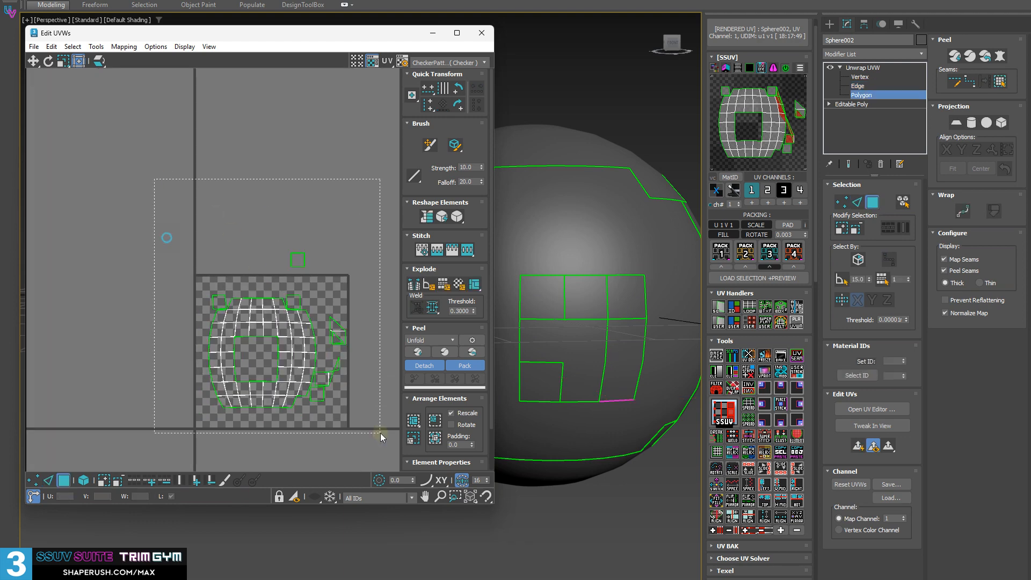
middle_drag(308, 348, 269, 319)
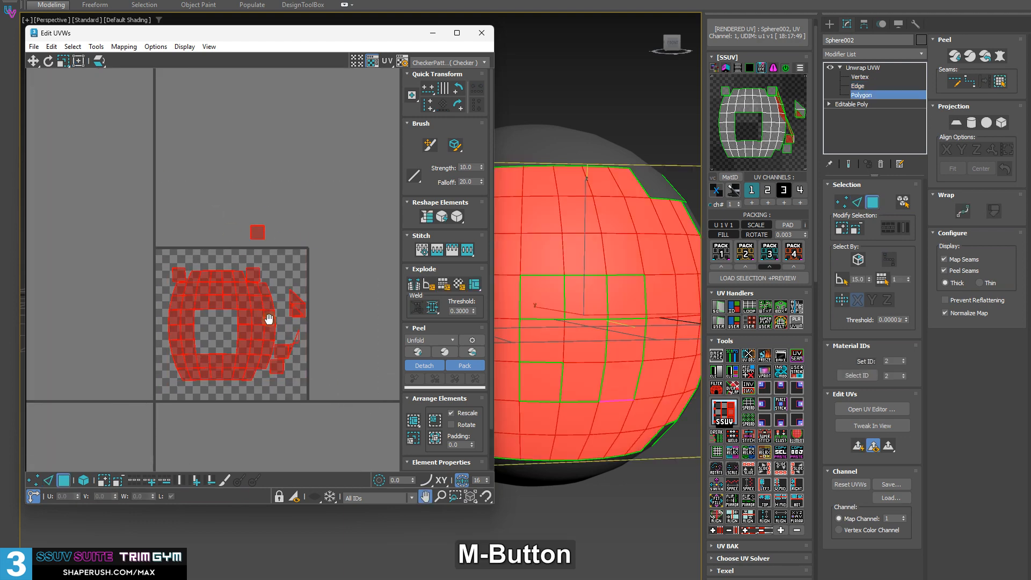
click(725, 410)
Select the centre polygon, grow the selection to the 3x3 block and break it into separate UV polygons
click(594, 347)
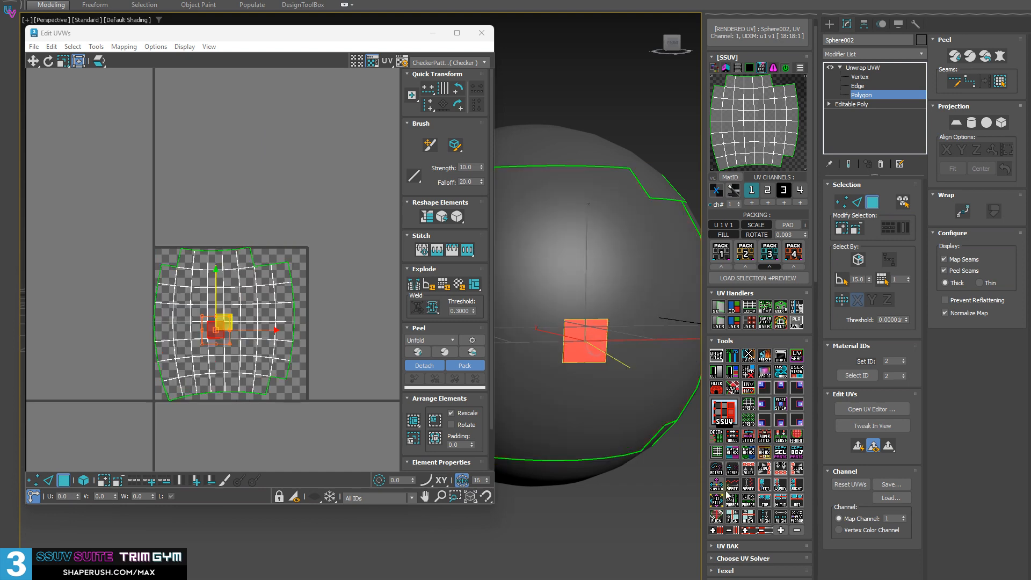
click(781, 530)
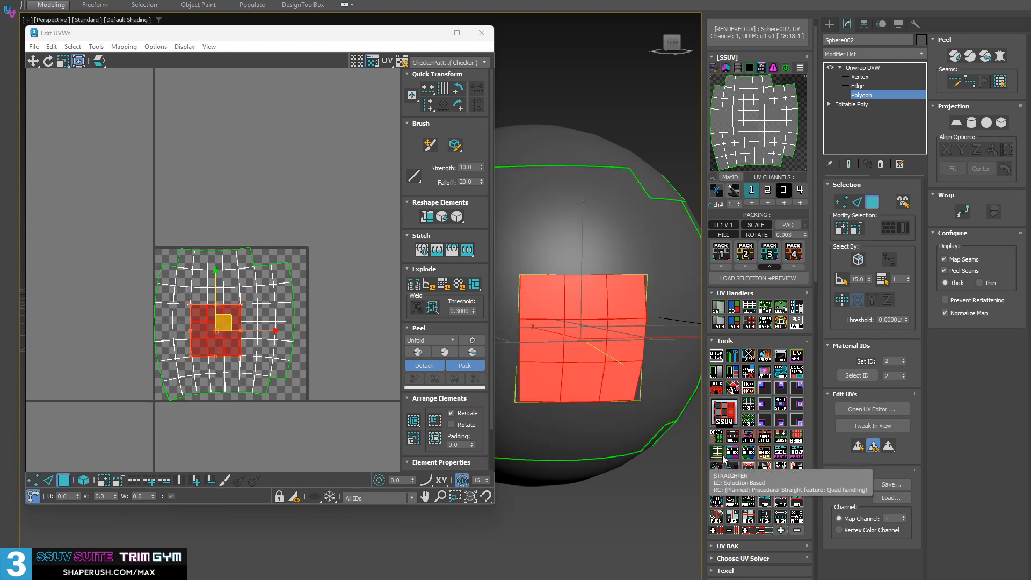
click(714, 436)
scroll(200, 313, up, 3)
middle_drag(201, 312, 165, 221)
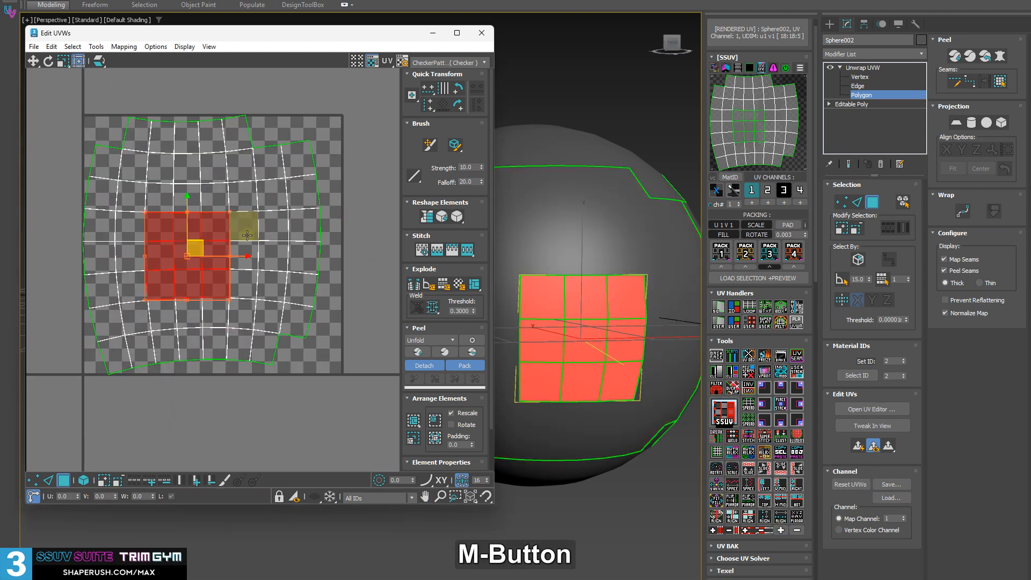
Select the shell with all its broken polygons in the tile and pack them with Pack 3
key(ctrl+a)
click(216, 404)
scroll(311, 408, down, 2)
drag(326, 419, 67, 112)
click(769, 252)
middle_drag(353, 283, 272, 267)
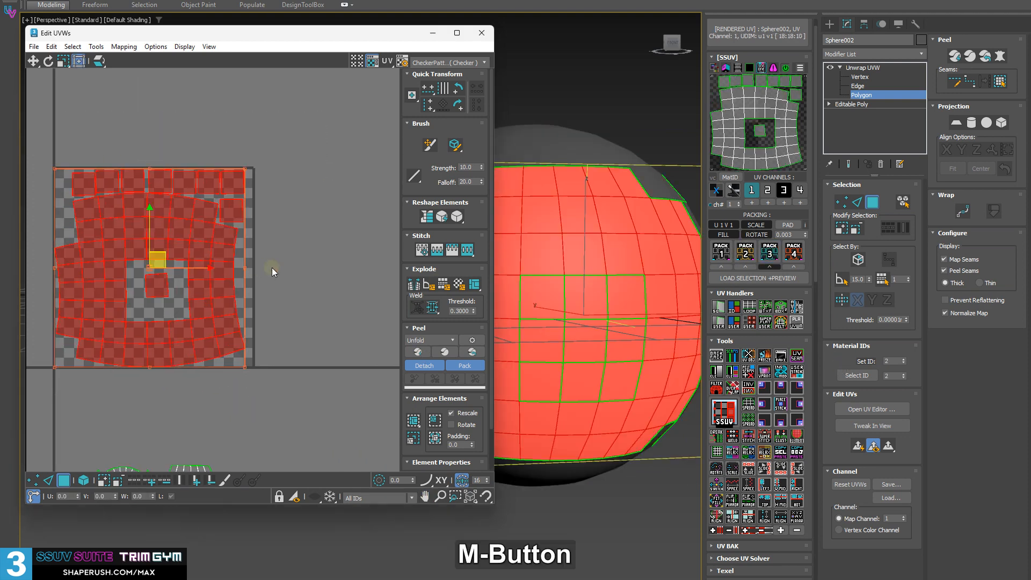
click(274, 267)
Select the block's centre polygon and super-stitch its neighbouring polygons to it
click(578, 337)
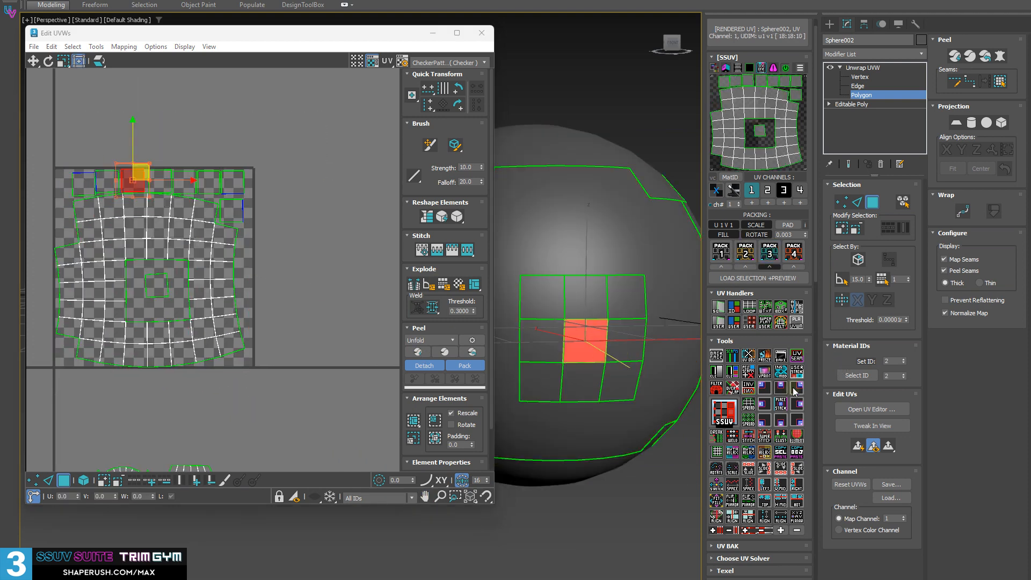
click(765, 441)
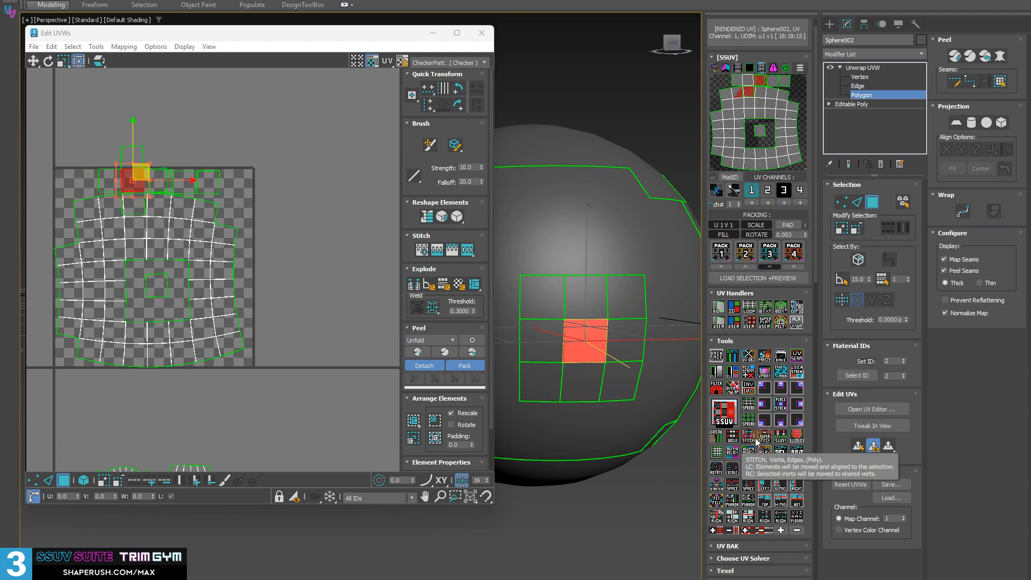
mouse_move(581, 356)
alt+middle_down()
mouse_move(603, 344)
mouse_move(595, 350)
alt+middle_up()
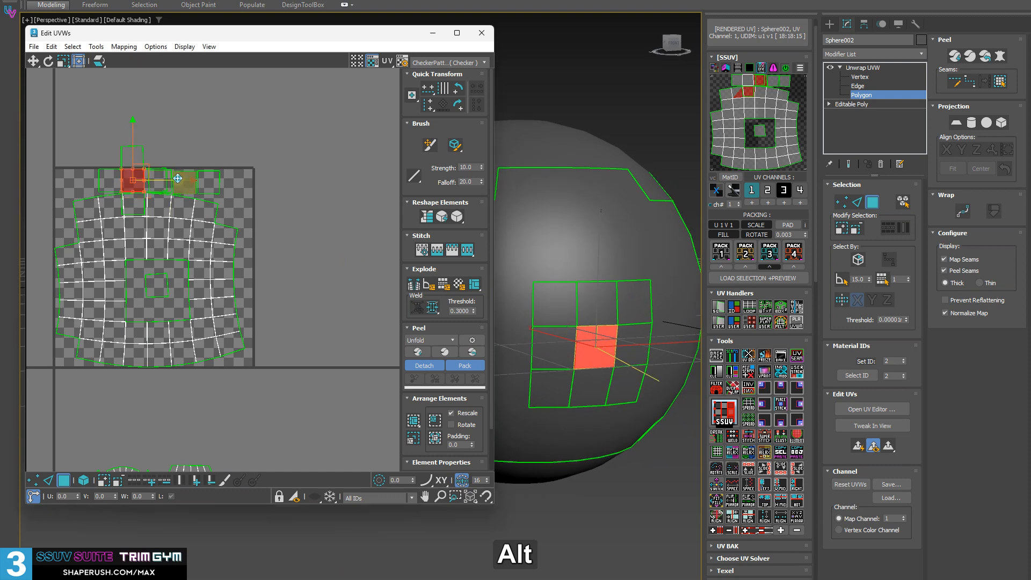
Select the whole cross-shaped UV piece and move it above the tile, clear of the other shells
scroll(133, 173, up, 3)
click(205, 131)
double_click(132, 172)
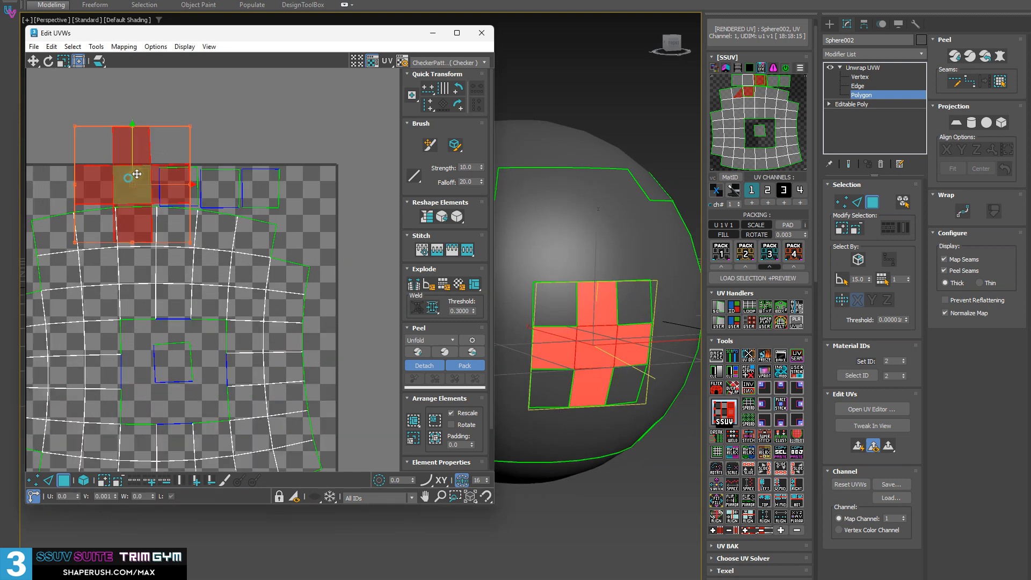
drag(135, 172, 144, 112)
middle_drag(180, 141, 259, 304)
click(232, 318)
scroll(264, 330, up, 3)
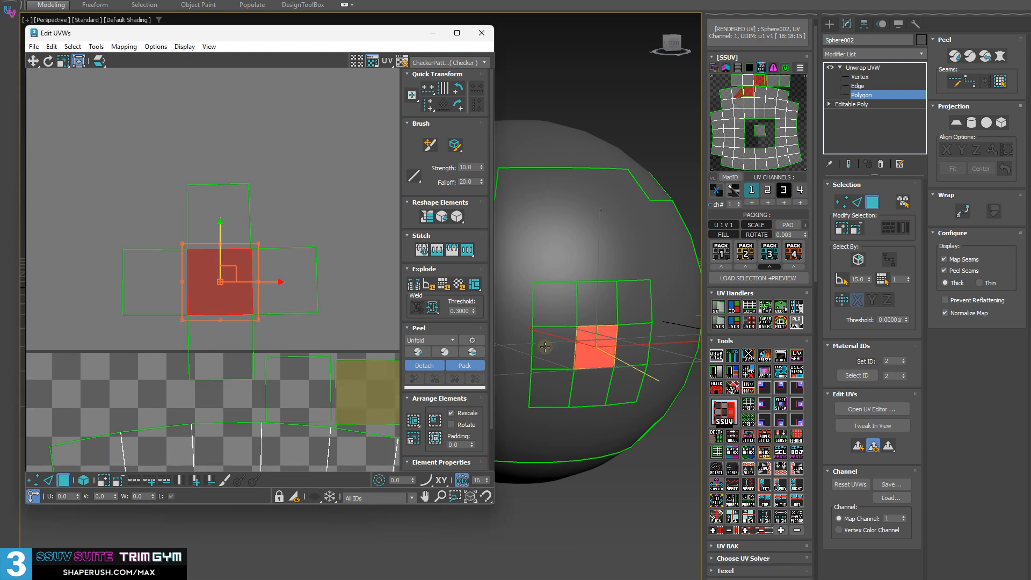
click(616, 471)
middle_drag(299, 274, 200, 246)
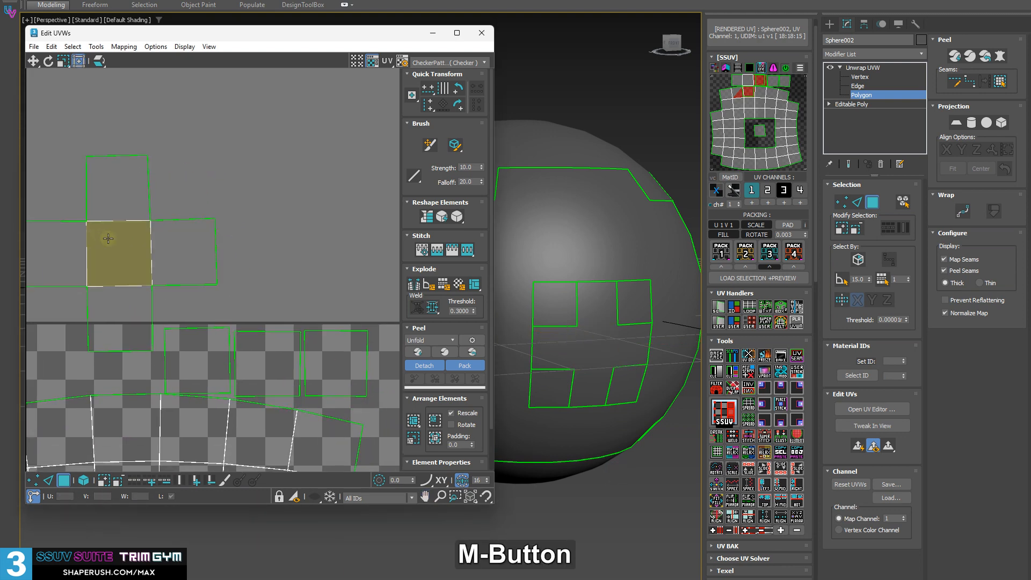
Grow the selection from the centre polygon over the whole cross and super-stitch the surrounding UVs to it
click(108, 238)
scroll(146, 237, down, 3)
middle_drag(195, 306, 228, 216)
scroll(239, 259, down, 2)
middle_drag(240, 260, 205, 223)
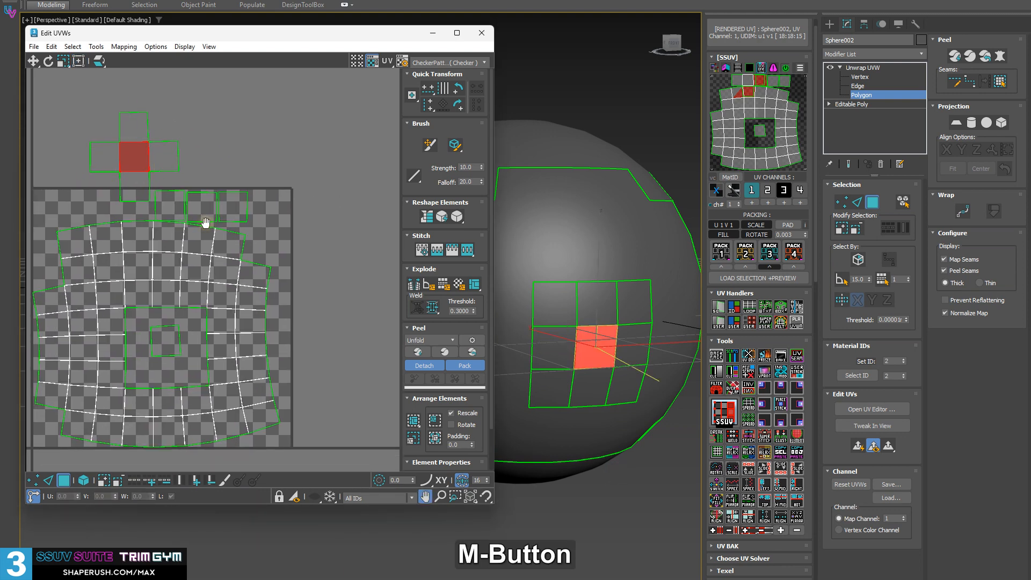
key(ctrl+Page_Up)
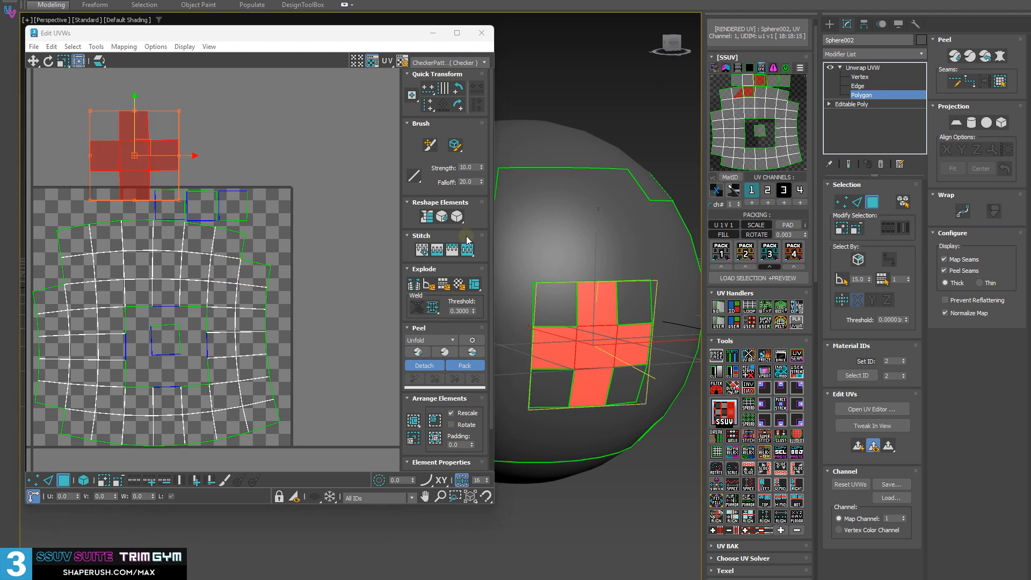
click(765, 439)
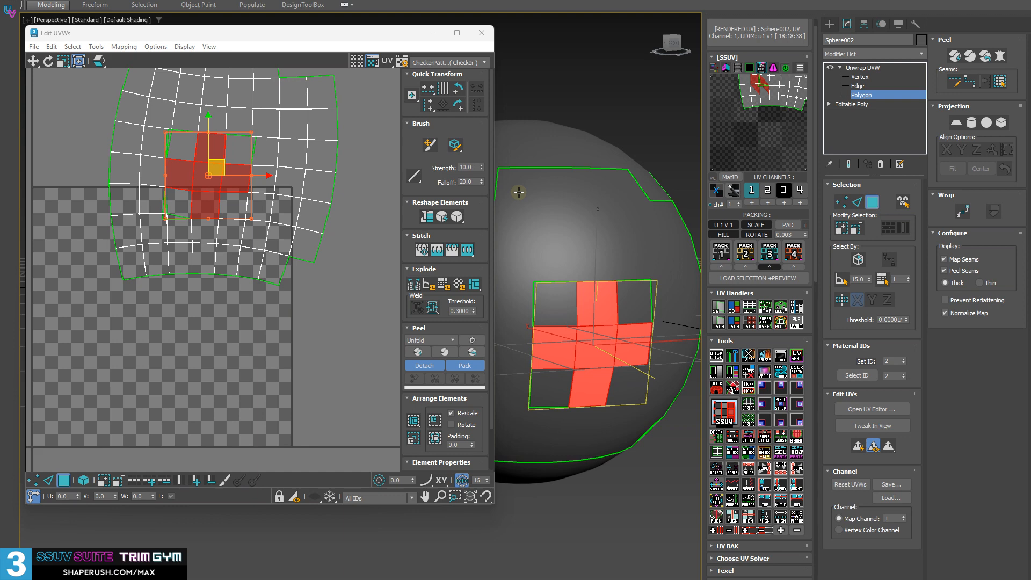
Try moving part of the joined UV shell and undo the trial changes
middle_drag(204, 180, 237, 280)
scroll(247, 294, up, 3)
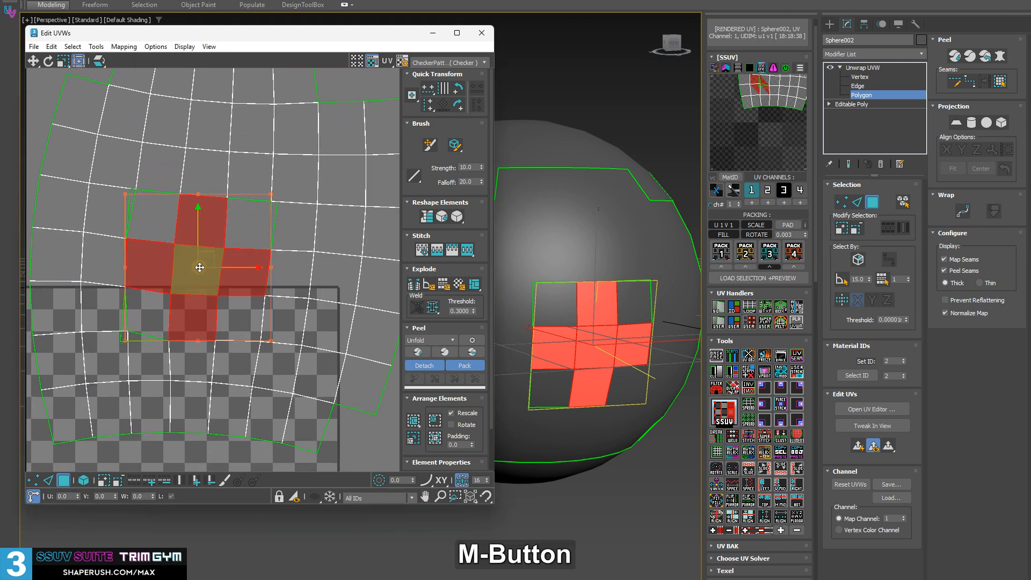
drag(201, 266, 187, 254)
key(ctrl+z)
key(ctrl+z)
key(ctrl+z)
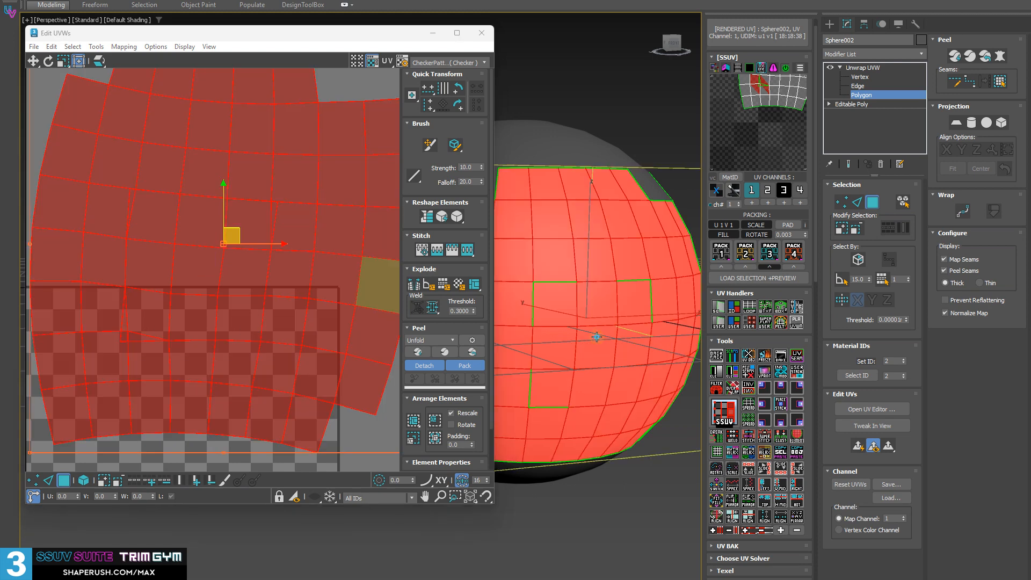
key(ctrl+z)
Select the block's corner polygons that still have open seams and super-stitch them into the shell
click(596, 343)
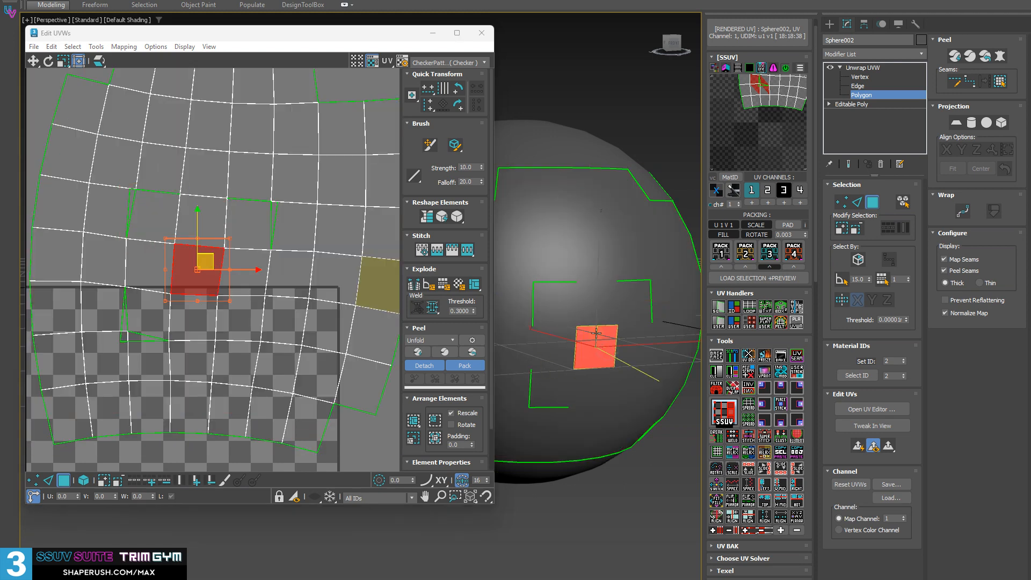
click(556, 306)
ctrl+click(640, 304)
ctrl+click(548, 399)
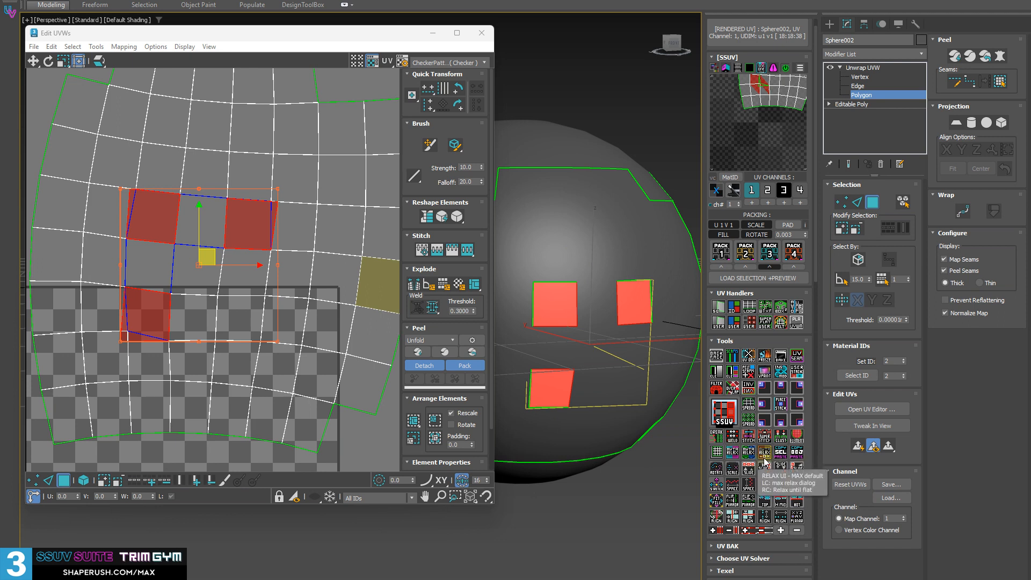
click(762, 439)
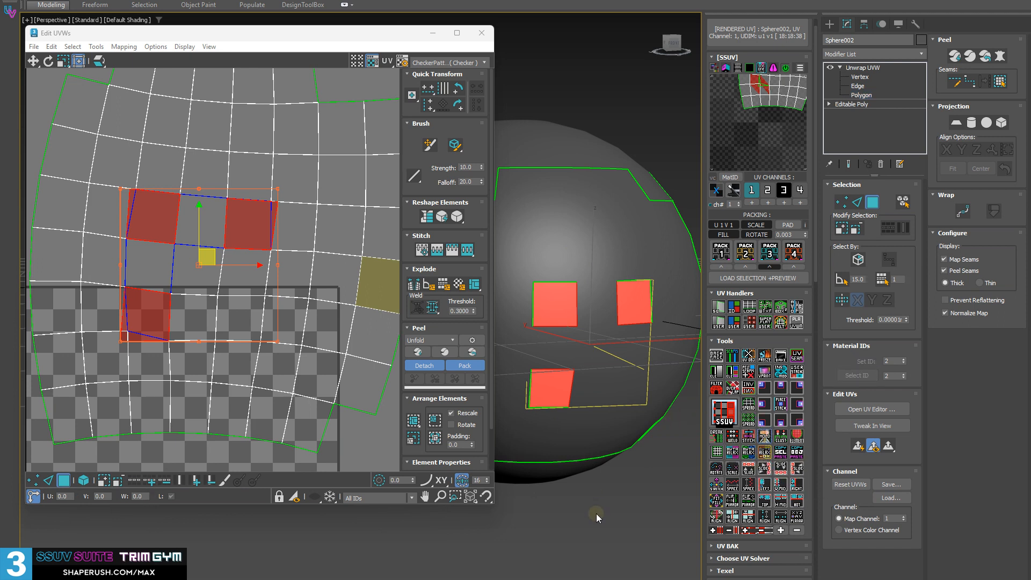
click(665, 495)
alt+middle_drag(665, 495, 604, 332)
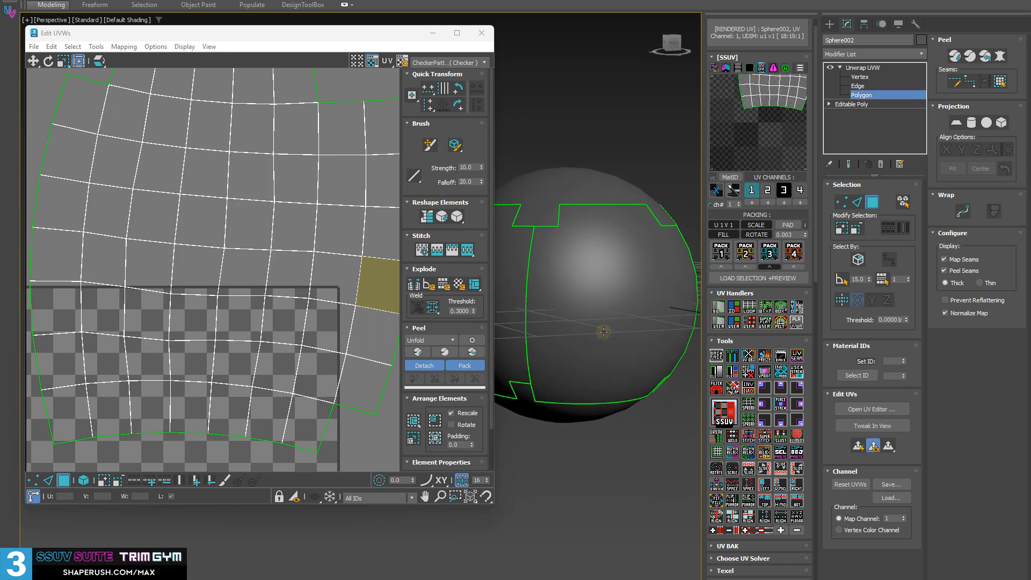
Select the whole healed shell and move it below the tile, beside the sphere's other UV shells
click(290, 177)
scroll(289, 200, down, 3)
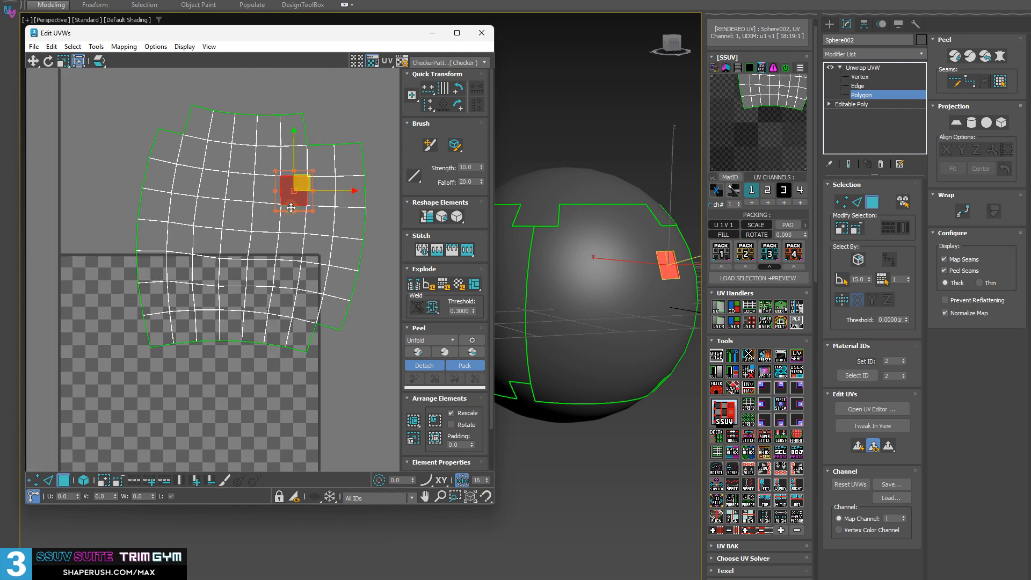
middle_drag(298, 207, 246, 246)
drag(80, 122, 360, 437)
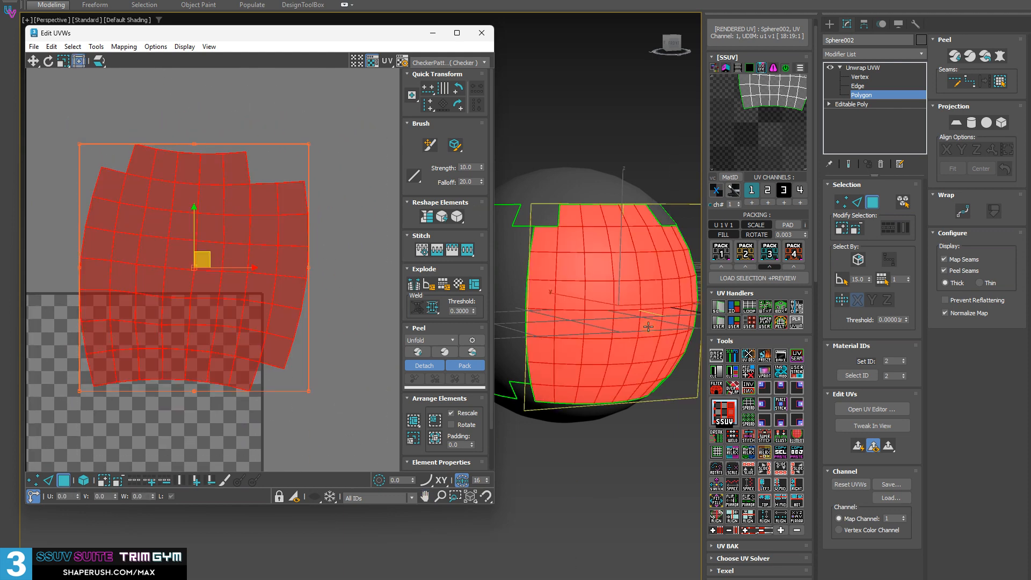
scroll(253, 287, down, 3)
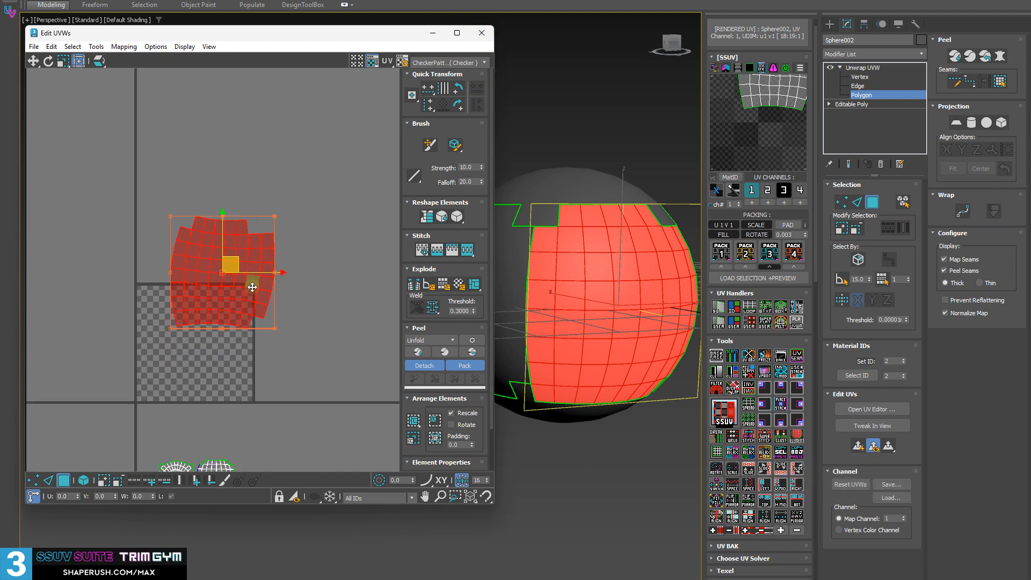
middle_drag(252, 287, 236, 290)
drag(238, 175, 348, 386)
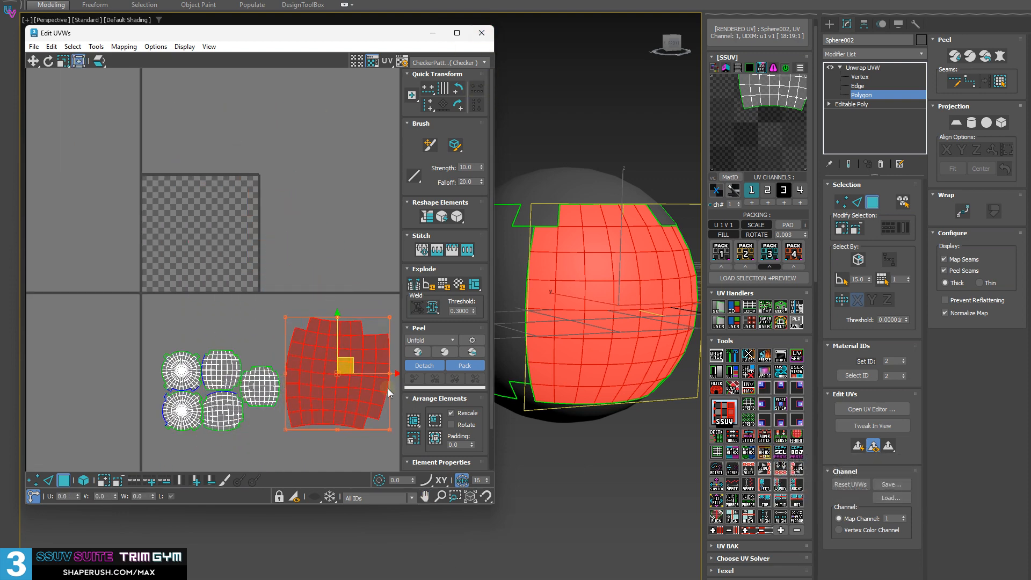
middle_drag(388, 388, 339, 340)
Select all UV shells of the sphere and rescale them to matching proportions
drag(354, 414, 43, 240)
middle_drag(210, 287, 173, 206)
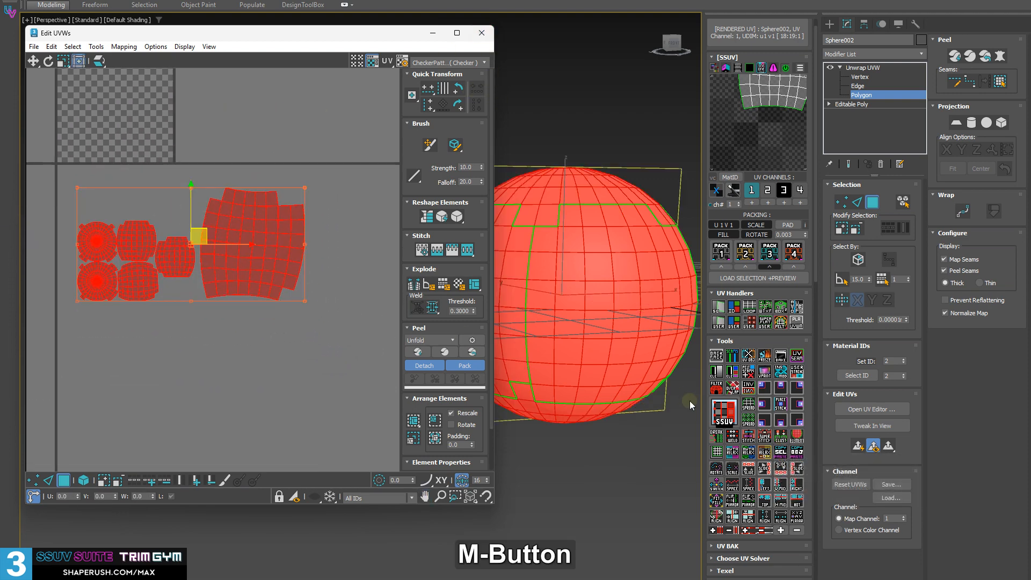
middle_drag(296, 304, 317, 336)
scroll(216, 289, up, 3)
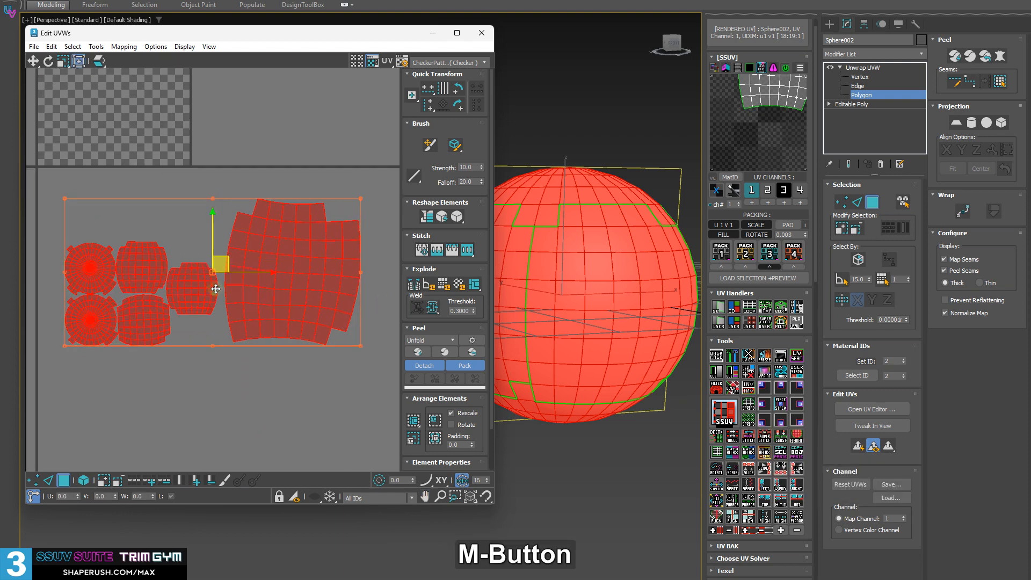
scroll(216, 289, up, 3)
mouse_move(221, 304)
middle_down()
mouse_move(241, 302)
mouse_move(231, 305)
middle_up()
scroll(242, 301, down, 3)
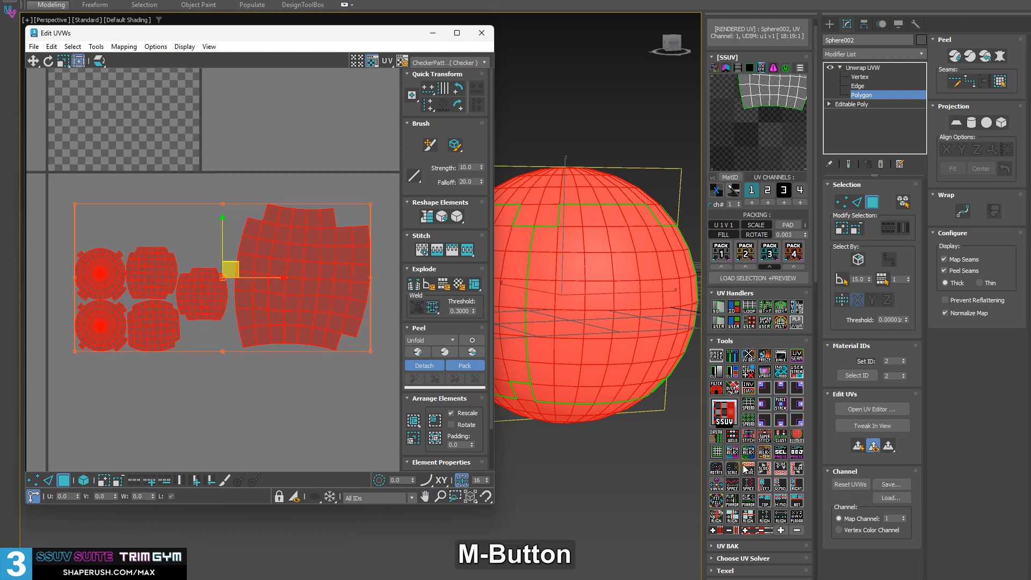
click(782, 437)
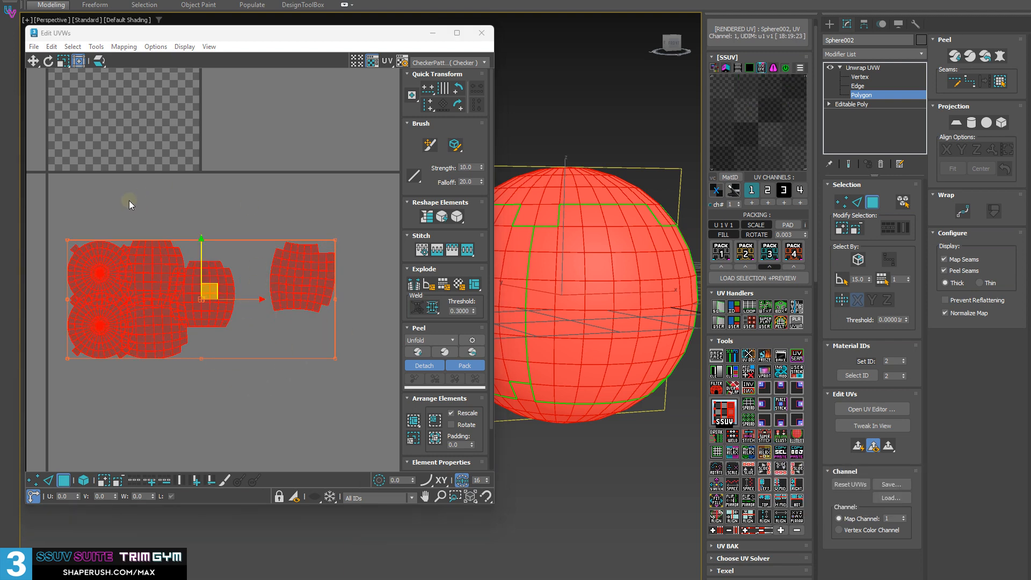
Move the separate shell closer to the others, select all UVs and pack them into the tile with Pack 3
drag(60, 227, 212, 368)
drag(329, 311, 263, 227)
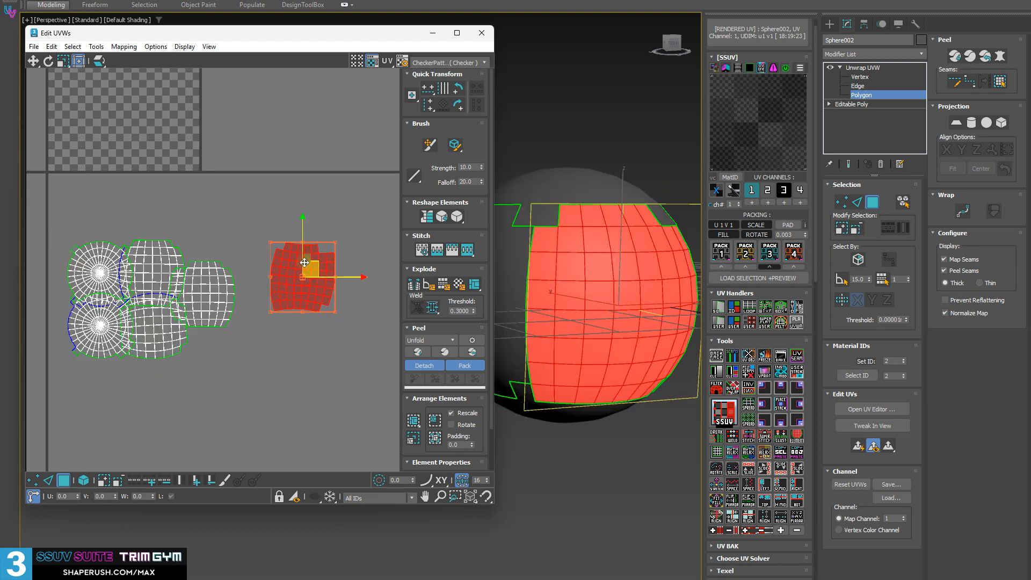
drag(301, 268, 250, 276)
key(ctrl+a)
click(769, 251)
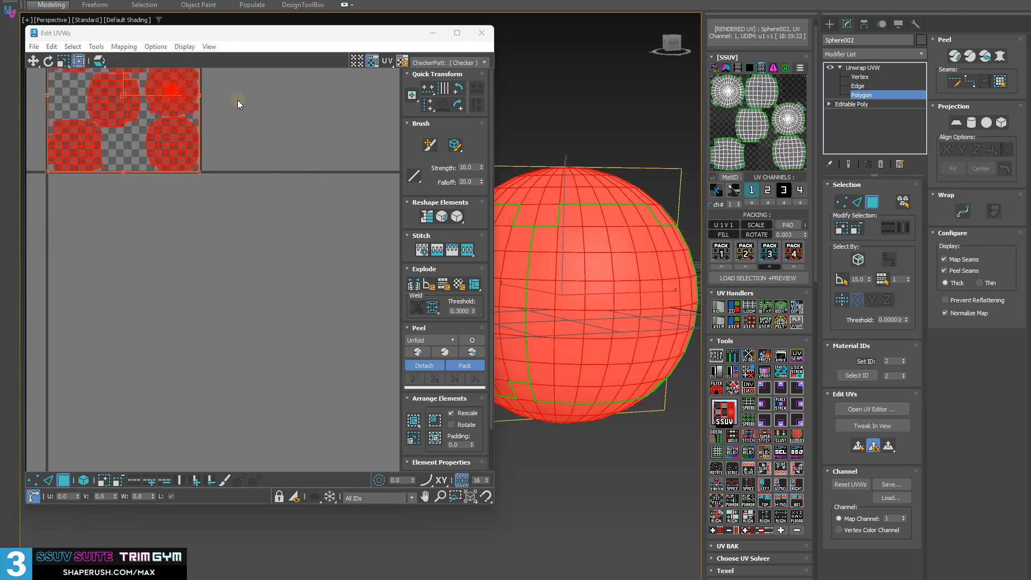
Close the UV editor and apply the checker texture to the sphere
click(490, 32)
alt+middle_drag(520, 129, 328, 135)
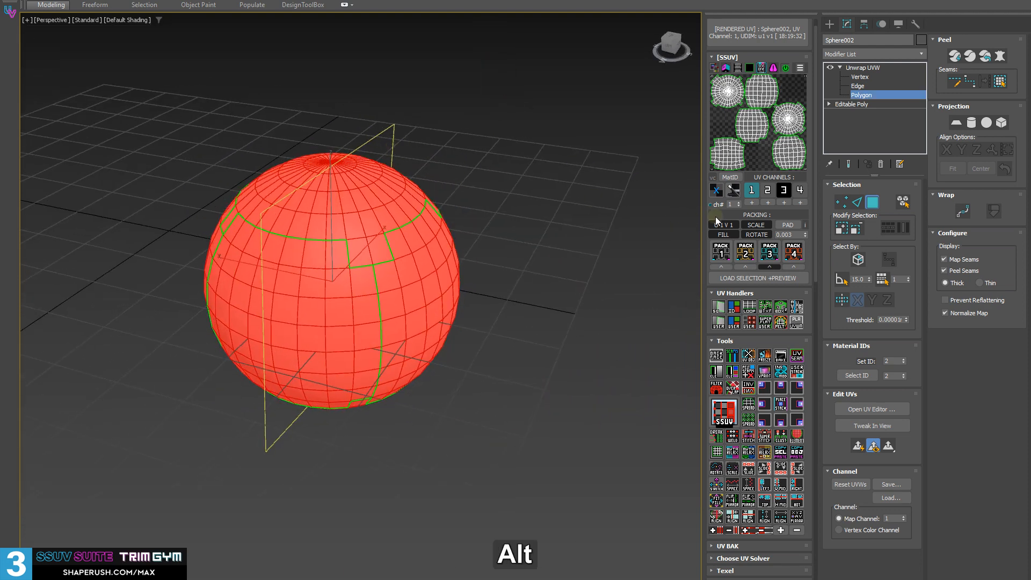
click(720, 193)
alt+middle_drag(516, 344, 472, 358)
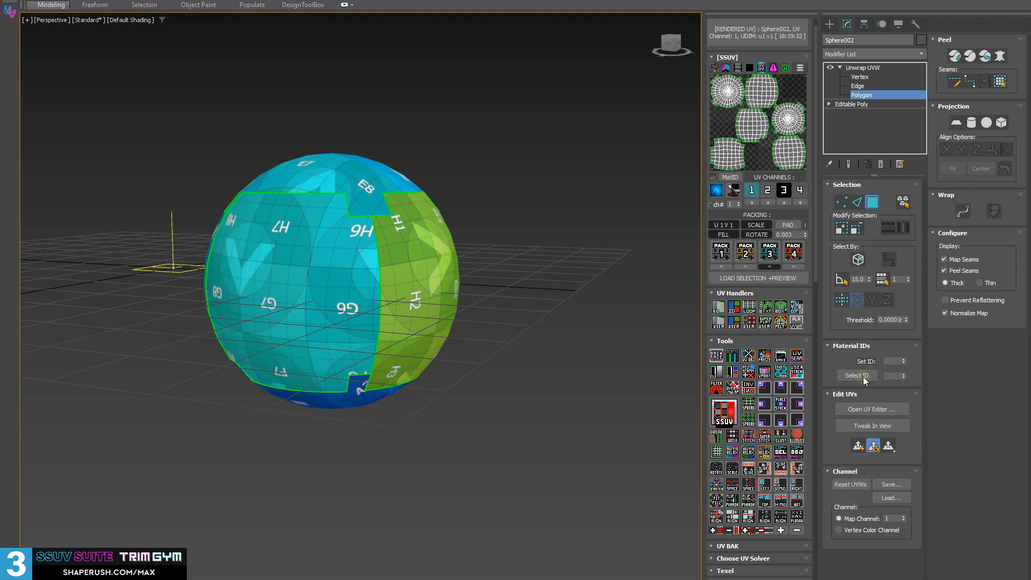
Select one polygon on the sphere and expand the selection to its entire UV shell
click(262, 251)
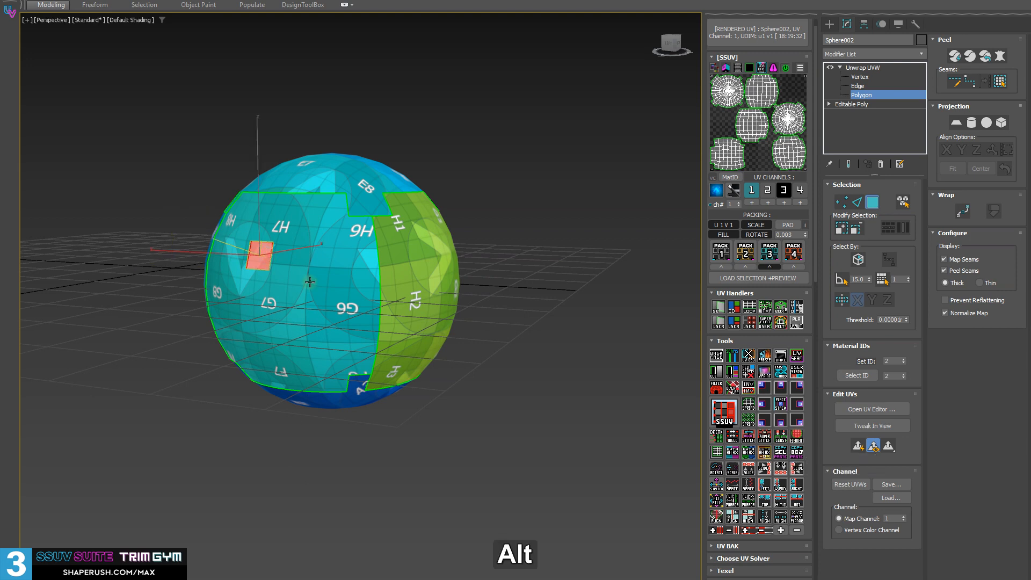
scroll(310, 283, up, 3)
mouse_move(310, 283)
alt+middle_down()
mouse_move(301, 281)
mouse_move(313, 279)
alt+middle_up()
middle_drag(313, 279, 379, 291)
mouse_move(379, 291)
alt+middle_down()
mouse_move(367, 275)
mouse_move(371, 307)
alt+middle_up()
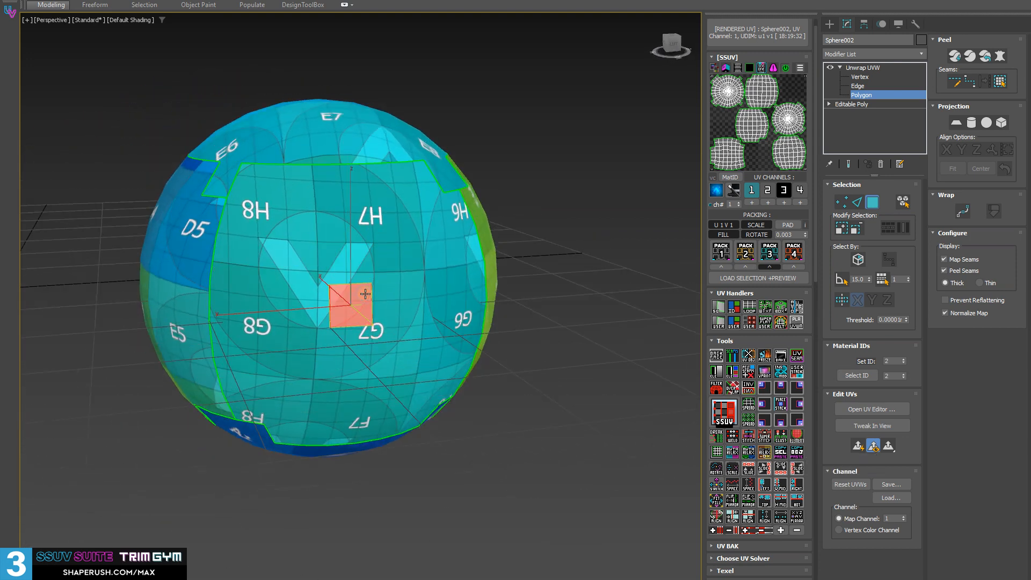
click(798, 438)
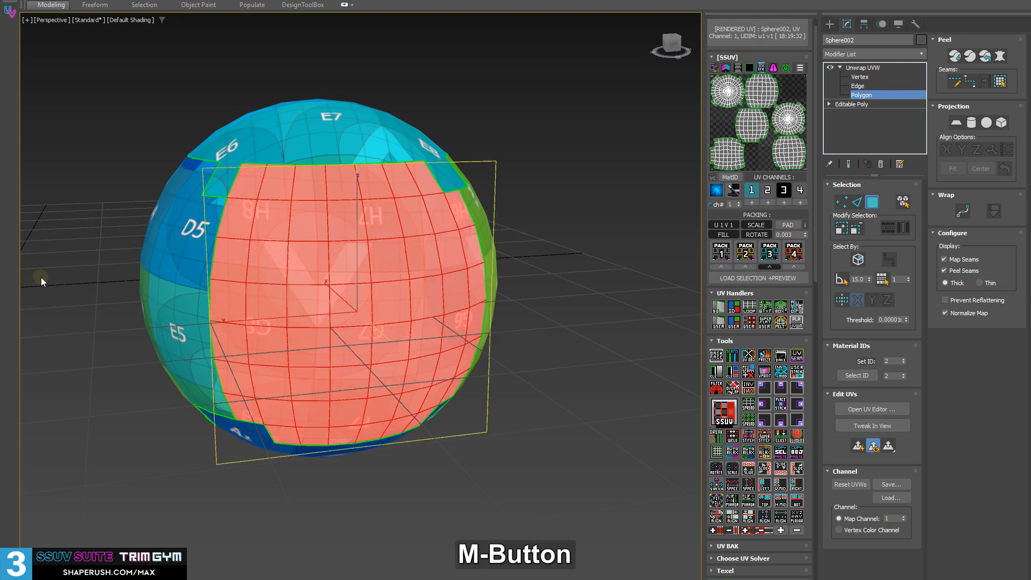
alt+middle_drag(41, 278, 332, 263)
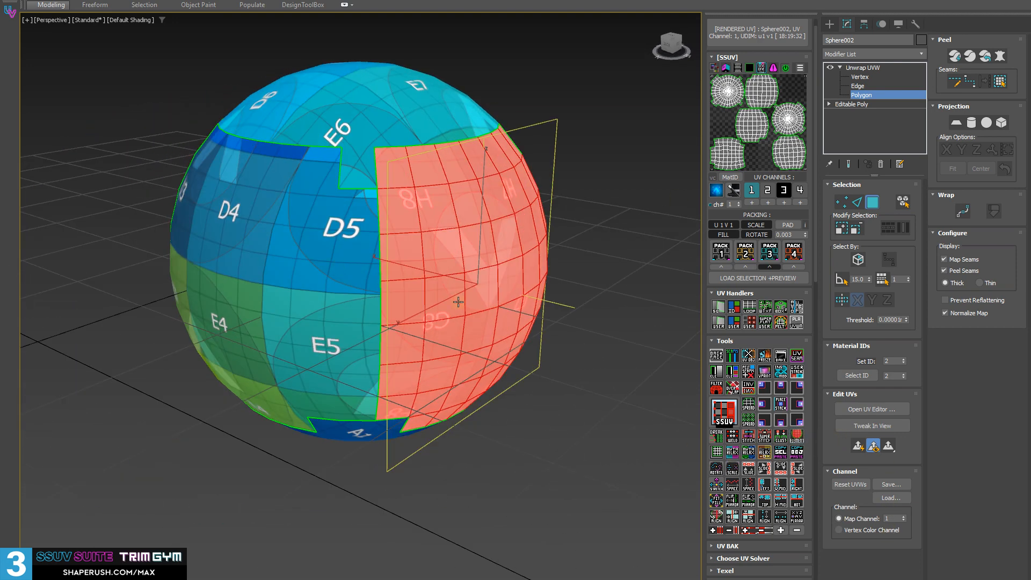
Expand the selection from the UV shell to the whole sphere mesh and clear it
right_click(797, 438)
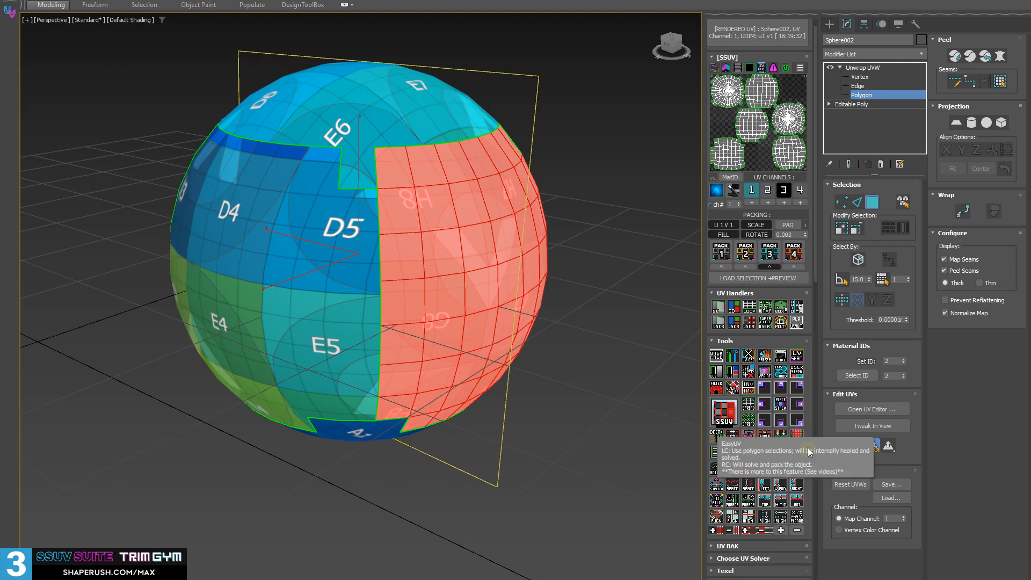
alt+middle_drag(449, 338, 482, 338)
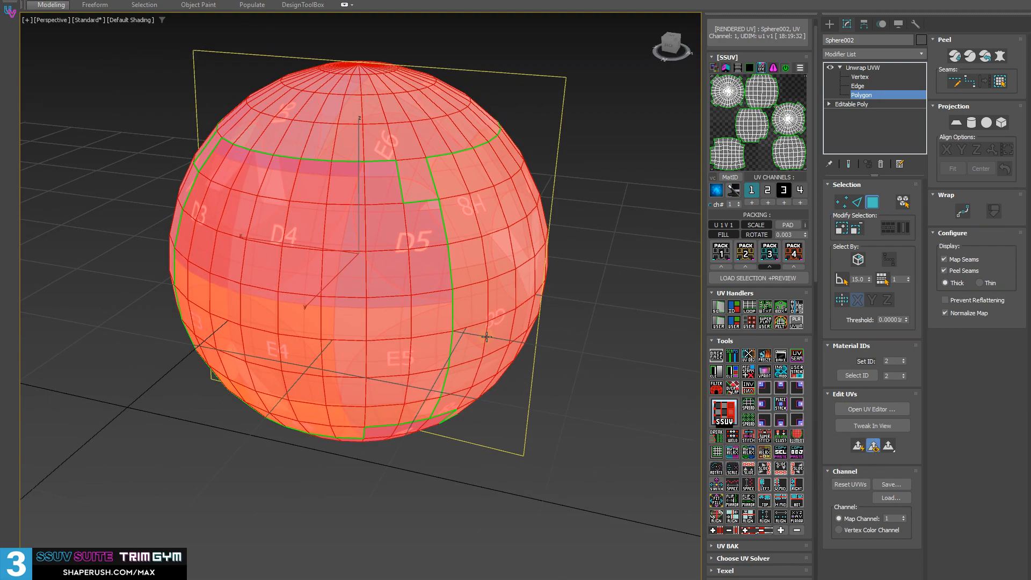
alt+middle_drag(413, 299, 419, 233)
click(575, 456)
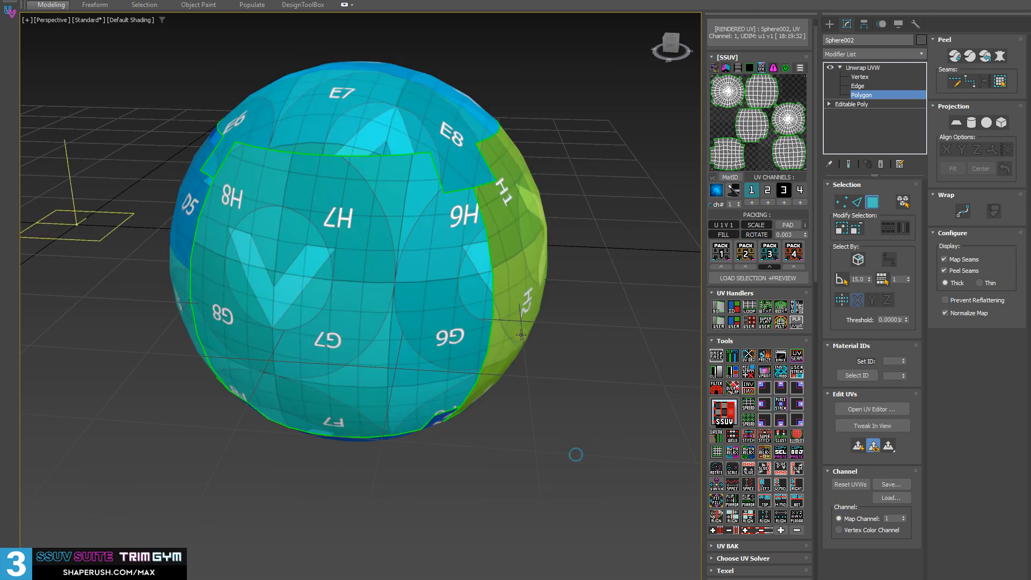
Select a polygon on the front shell, expand it to its UV shell, and extend the selection to the whole sphere
click(434, 260)
click(800, 437)
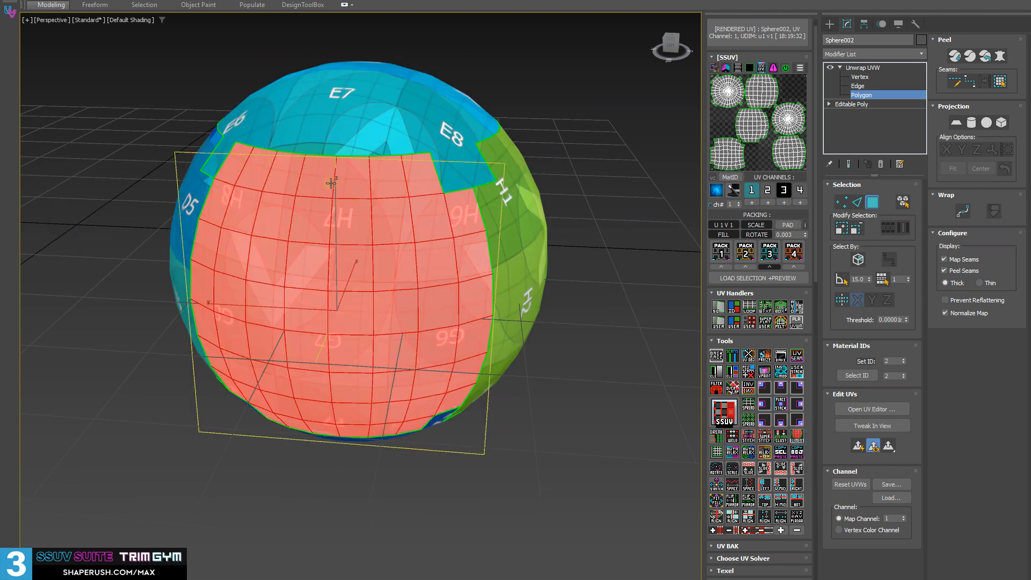
click(798, 438)
alt+middle_drag(558, 261, 452, 216)
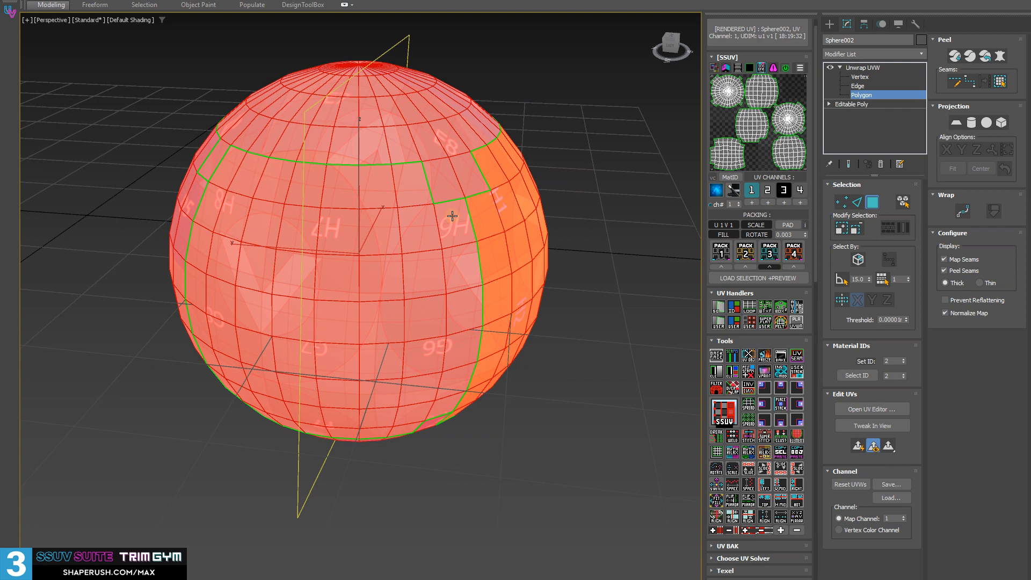
alt+middle_drag(502, 317, 451, 309)
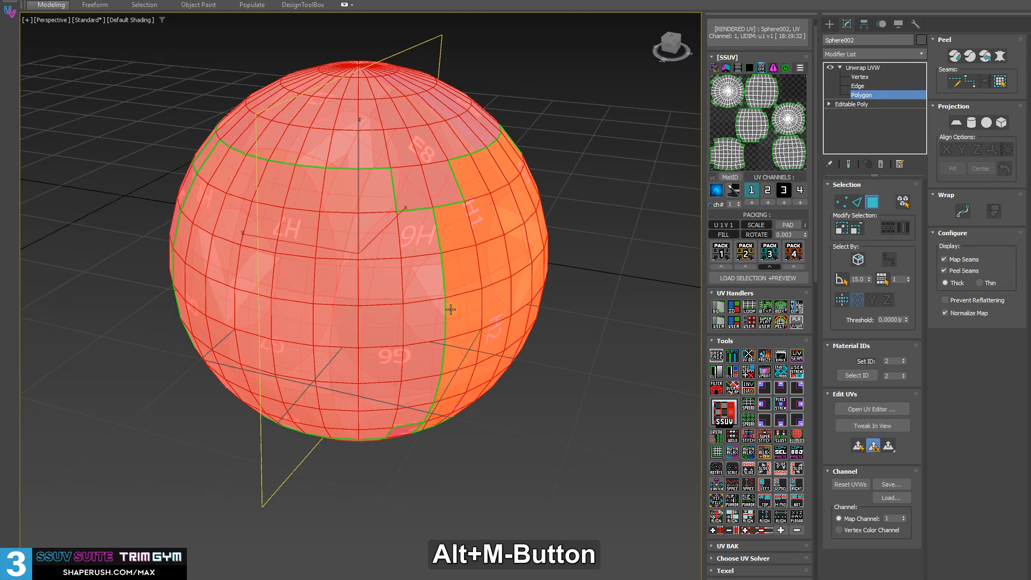
alt+middle_drag(292, 333, 299, 286)
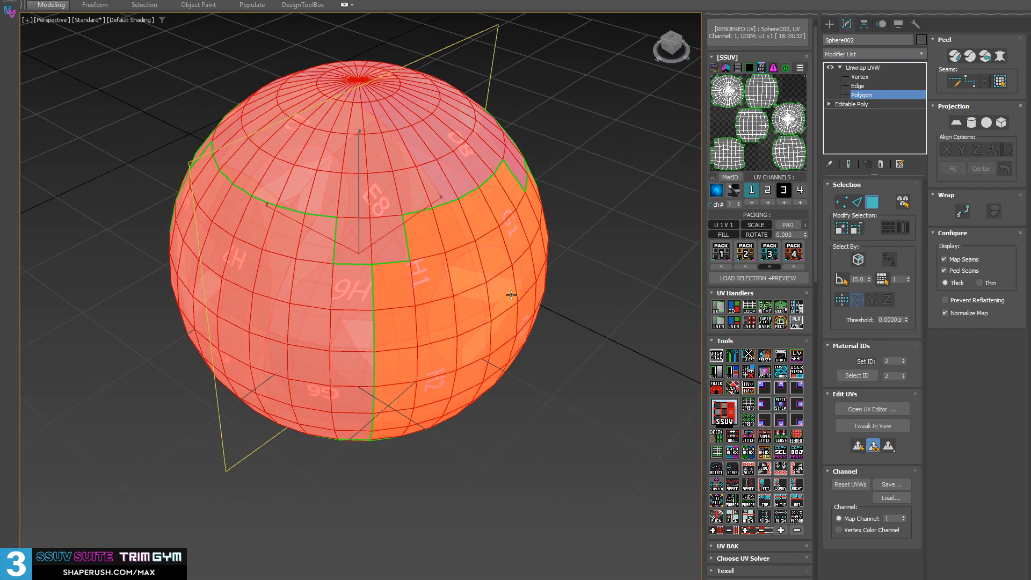
alt+middle_drag(343, 303, 249, 215)
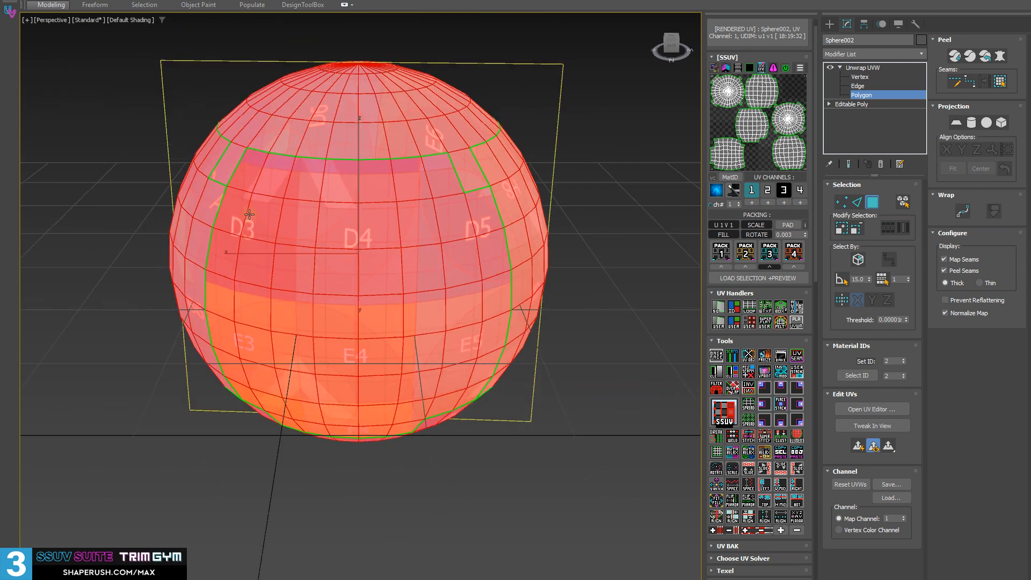
Leave polygon mode, re-enter it and select all of the sphere's polygons
click(853, 70)
scroll(435, 276, down, 3)
middle_drag(426, 273, 289, 300)
key(w)
key(e)
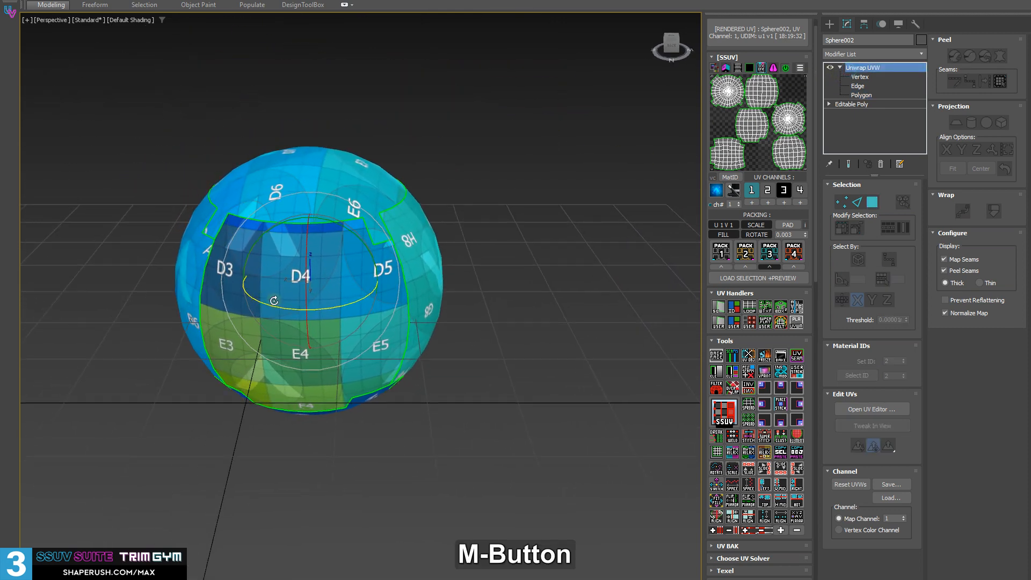
key(3)
click(155, 117)
drag(112, 90, 570, 541)
key(ctrl+a)
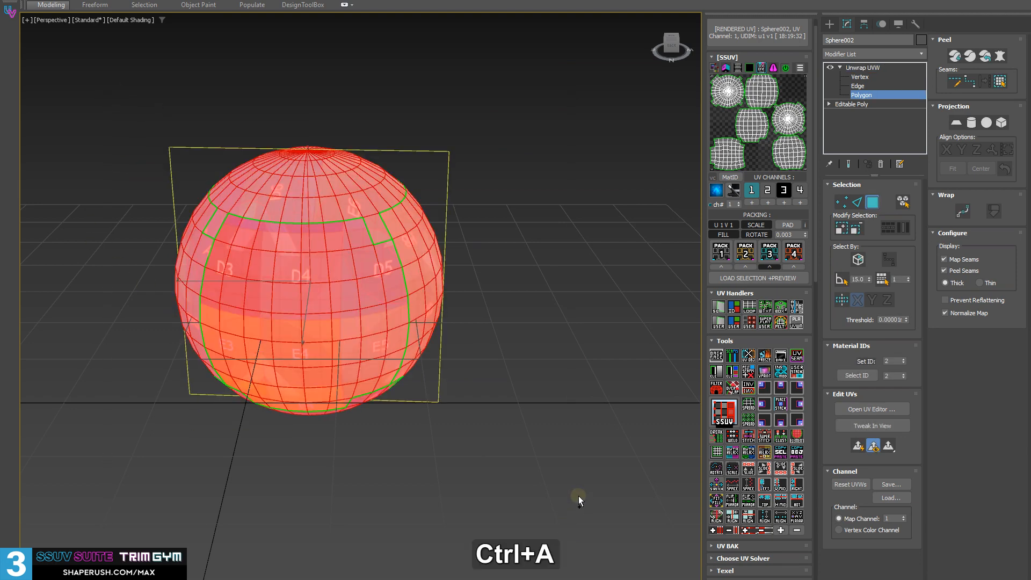
Collapse the sphere's Unwrap UVW modifier and clone the sphere sideways as 2 overlapping copies named from Sphere003
alt+middle_drag(410, 299, 283, 458)
click(861, 68)
key(shift+d)
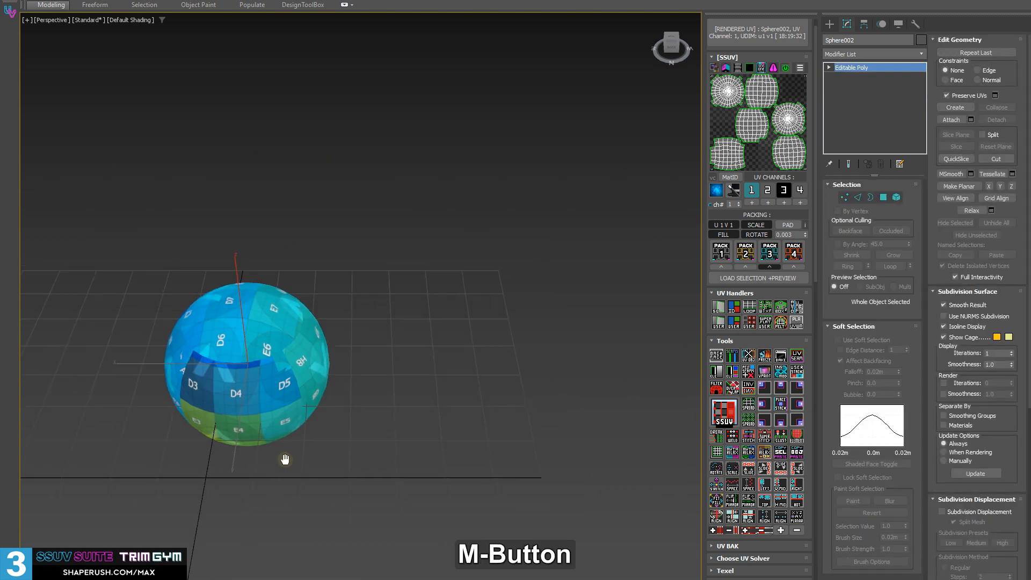
mouse_move(182, 365)
shift+mouse_down()
mouse_move(284, 365)
mouse_move(244, 366)
shift+mouse_up()
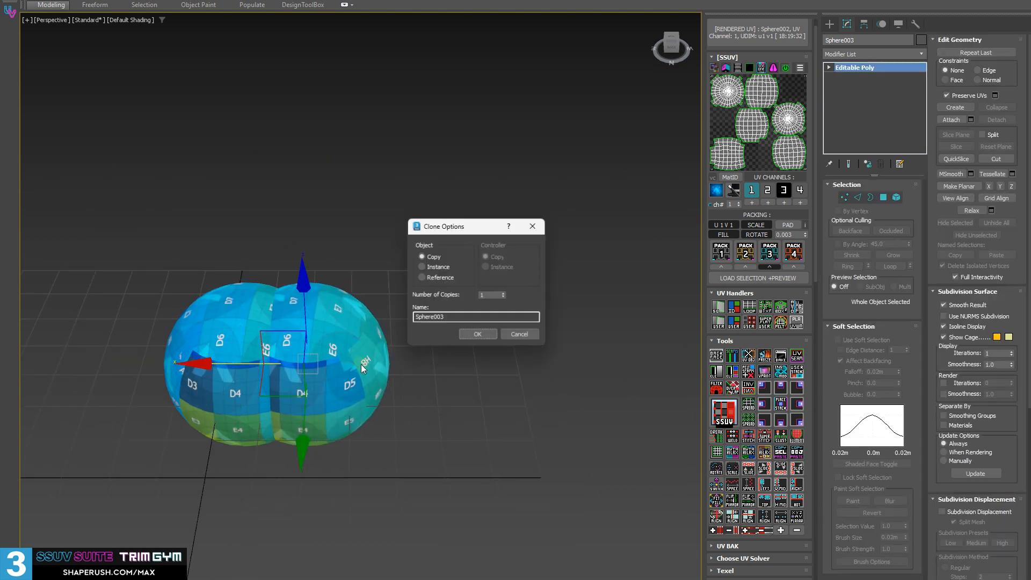
click(478, 335)
Load all three spheres into a shared Unwrap UVW and pack all their UV shells together with Pack 3
alt+middle_drag(344, 440, 397, 416)
drag(161, 195, 537, 453)
click(764, 116)
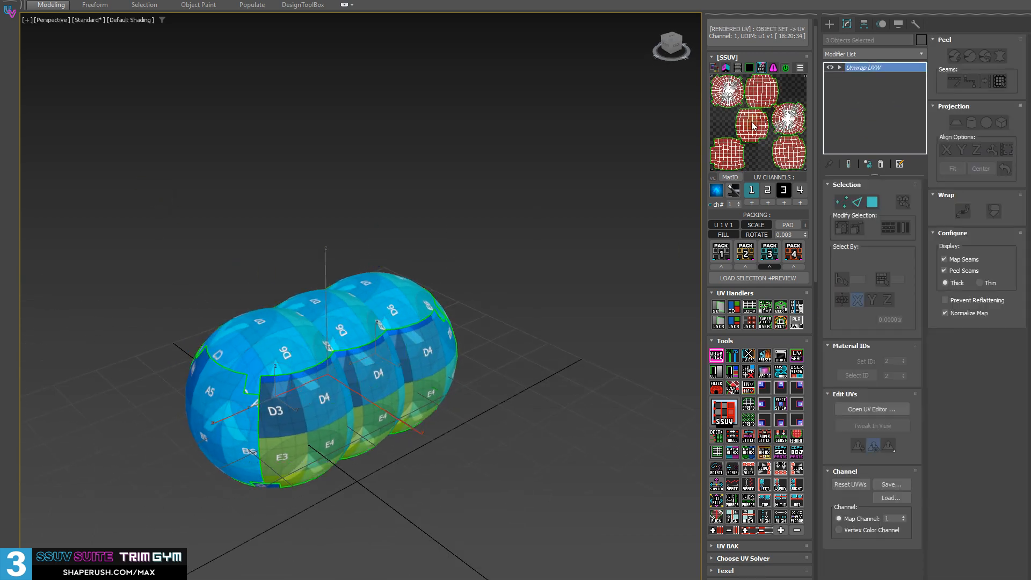
key(3)
key(ctrl+a)
click(775, 303)
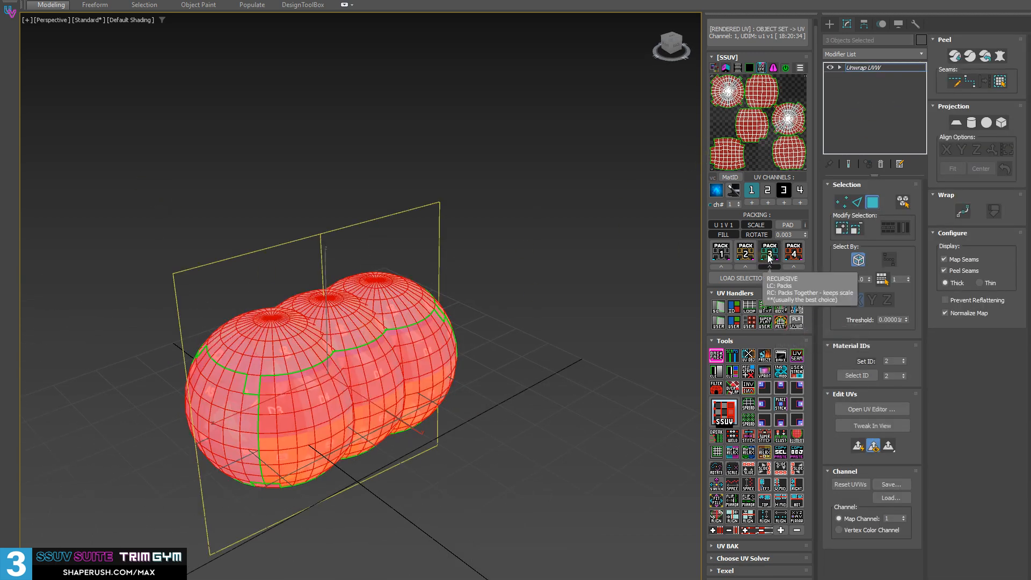
Select a polygon on the middle sphere and apply the SSUV element selection to it
alt+middle_drag(469, 301, 331, 332)
click(366, 297)
scroll(366, 316, up, 5)
key(alt+x)
key(alt+x)
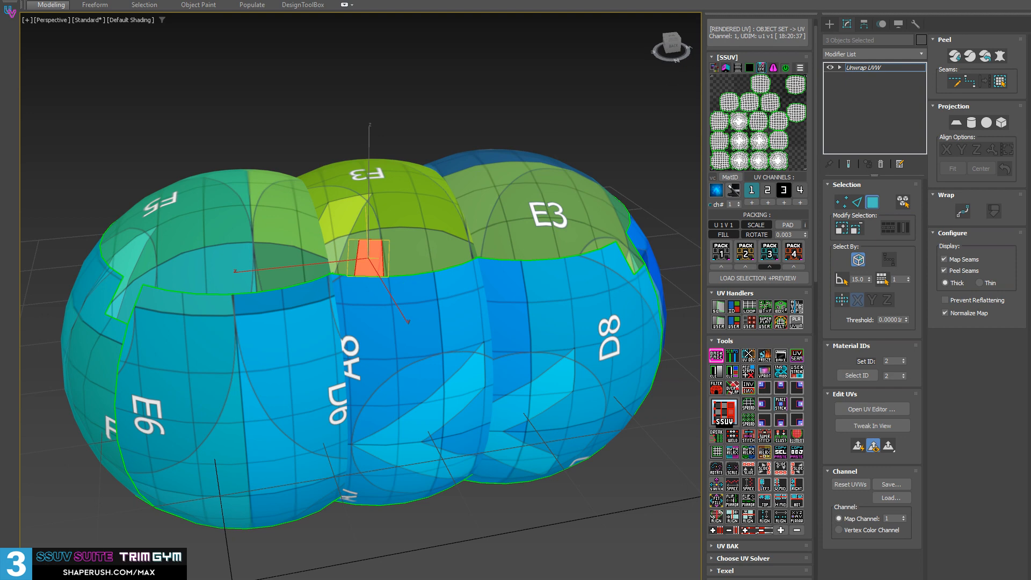
alt+middle_drag(304, 376, 323, 336)
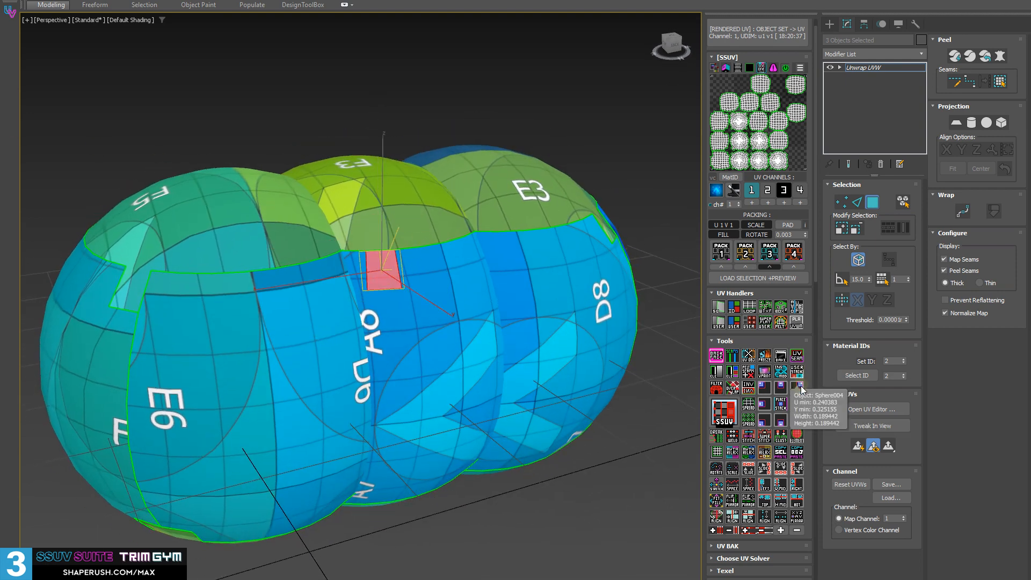
click(798, 435)
alt+middle_drag(548, 290, 428, 301)
Switch the see-through display of the spheres and clear the polygon selection
key(alt+x)
Select a polygon of the middle sphere in see-through display and expand the selection to that whole sphere
key(alt+x)
key(alt+x)
click(415, 533)
scroll(413, 531, up, 3)
mouse_move(322, 410)
alt+middle_down()
mouse_move(346, 405)
mouse_move(292, 324)
mouse_move(290, 353)
mouse_move(309, 332)
alt+middle_up()
click(292, 324)
key(alt+x)
key(alt+x)
scroll(308, 355, down, 3)
mouse_move(308, 368)
alt+middle_down()
mouse_move(297, 403)
mouse_move(380, 356)
mouse_move(278, 357)
mouse_move(269, 393)
alt+middle_up()
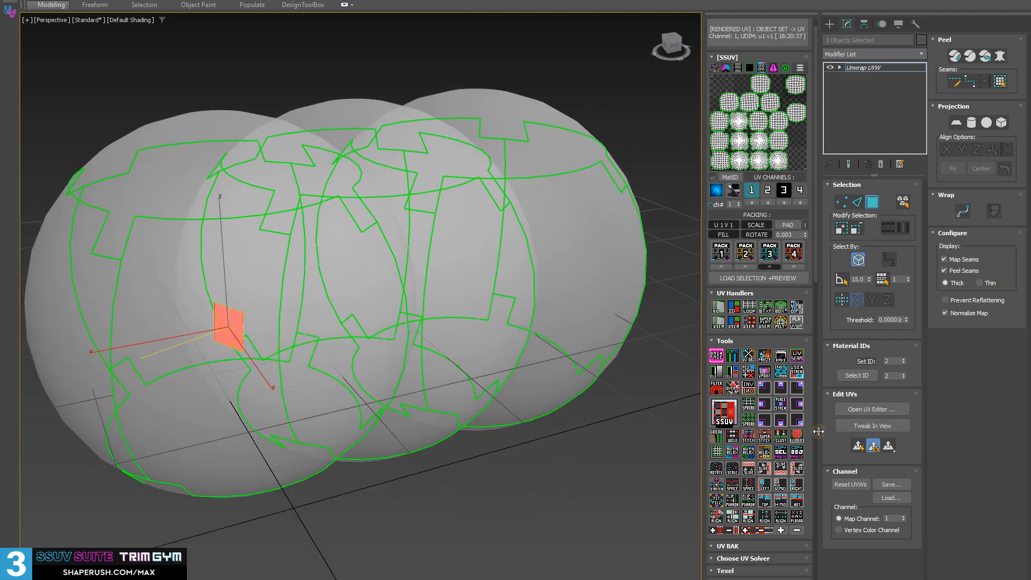
click(797, 436)
alt+middle_drag(328, 376, 330, 346)
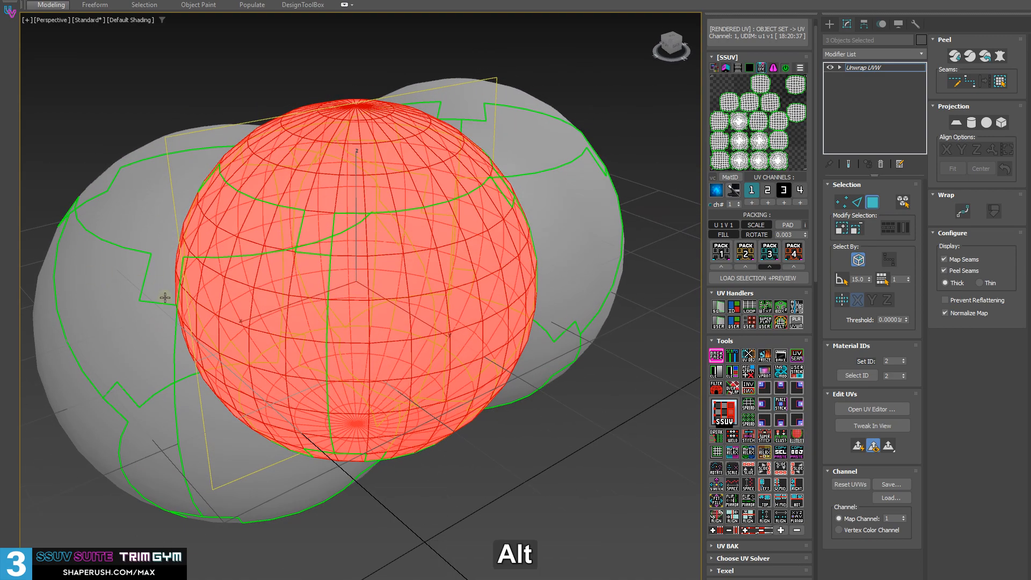
key(alt+x)
key(alt+x)
alt+middle_drag(279, 317, 313, 305)
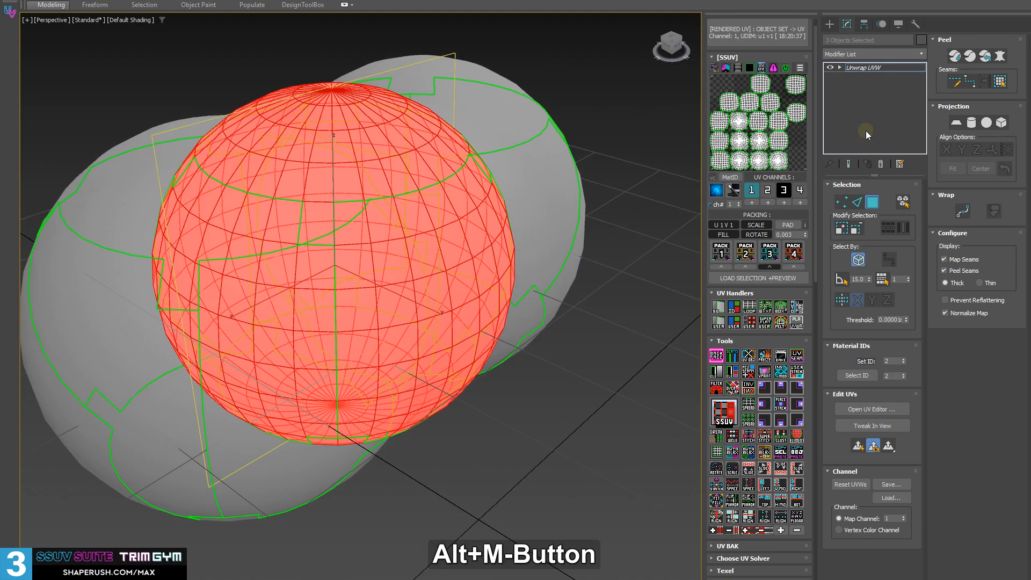
Leave polygon mode and cycle the see-through display to examine only the green seams of the three spheres
click(876, 68)
alt+middle_drag(424, 301, 524, 288)
key(alt+x)
key(alt+x)
key(alt+x)
key(alt+x)
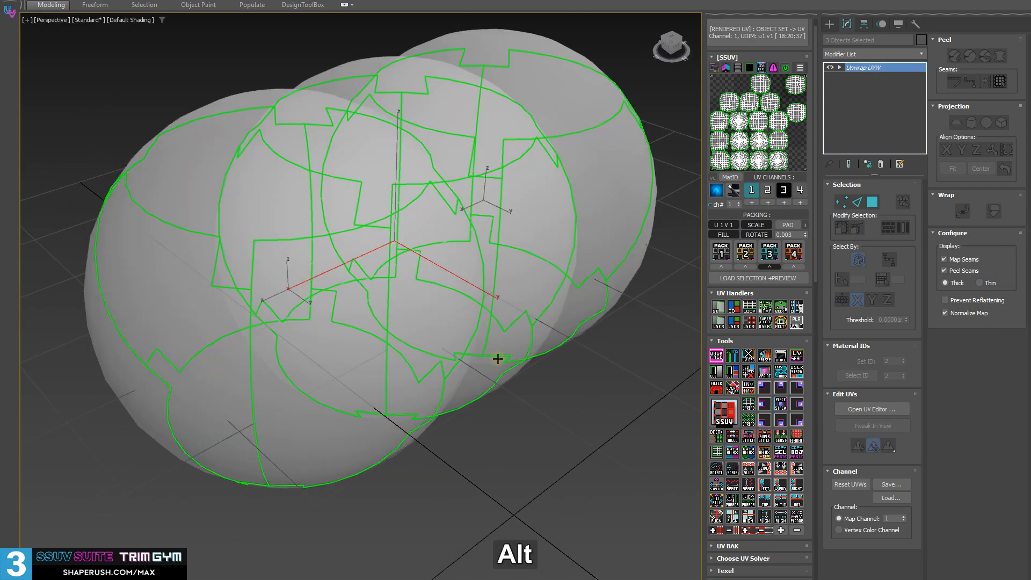
key(alt+x)
key(alt+x)
middle_drag(475, 271, 274, 51)
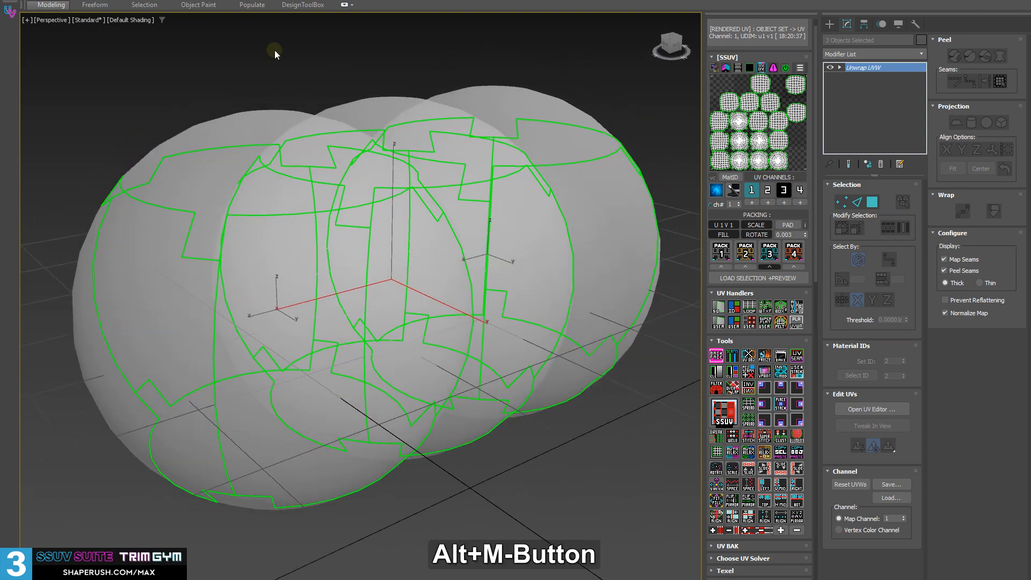
alt+middle_drag(479, 244, 459, 262)
key(alt+x)
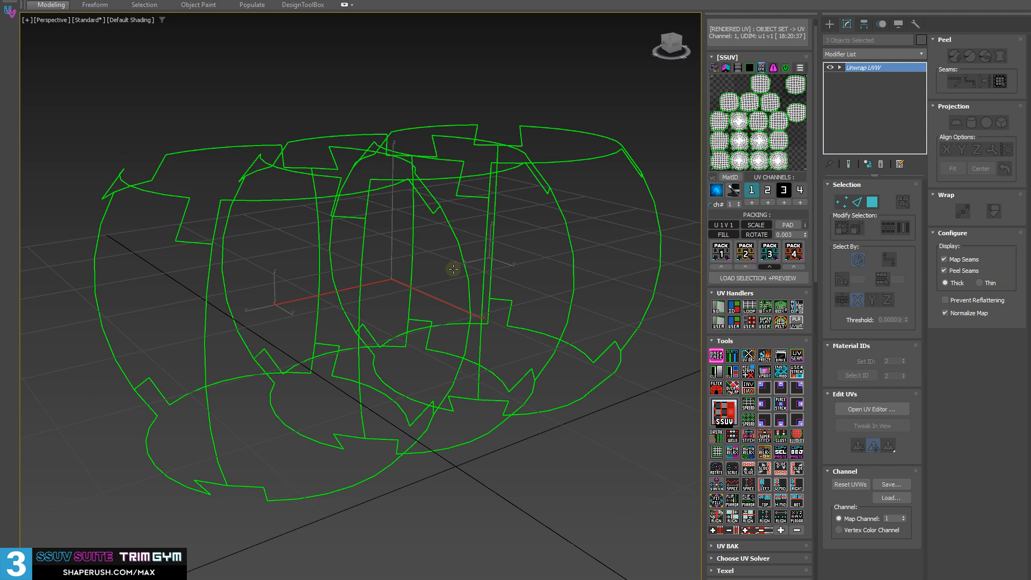
alt+middle_drag(343, 264, 311, 239)
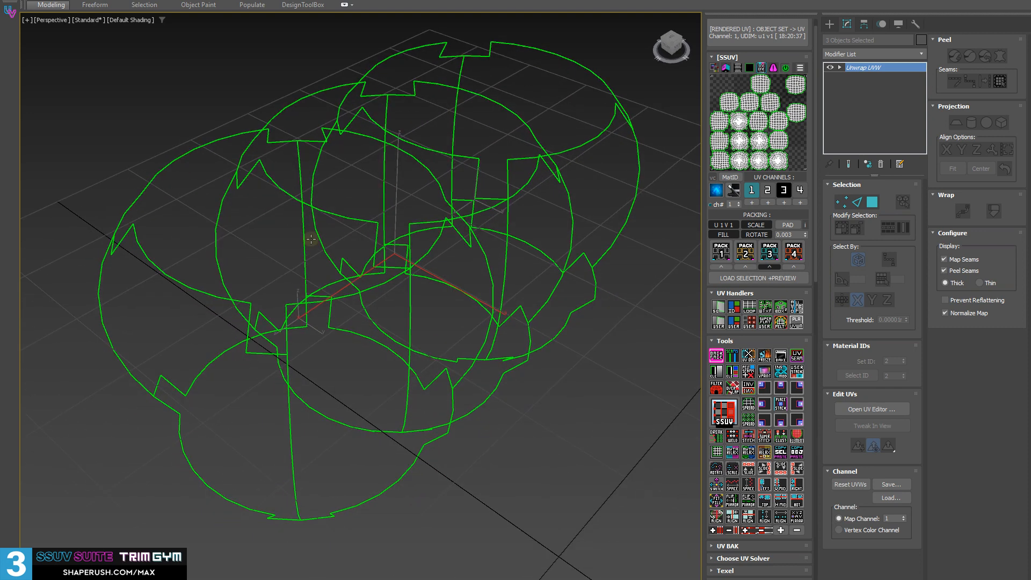
Collapse the shared Unwrap UVW modifier on the three spheres
key(shift+d)
alt+middle_drag(262, 210, 279, 339)
key(4)
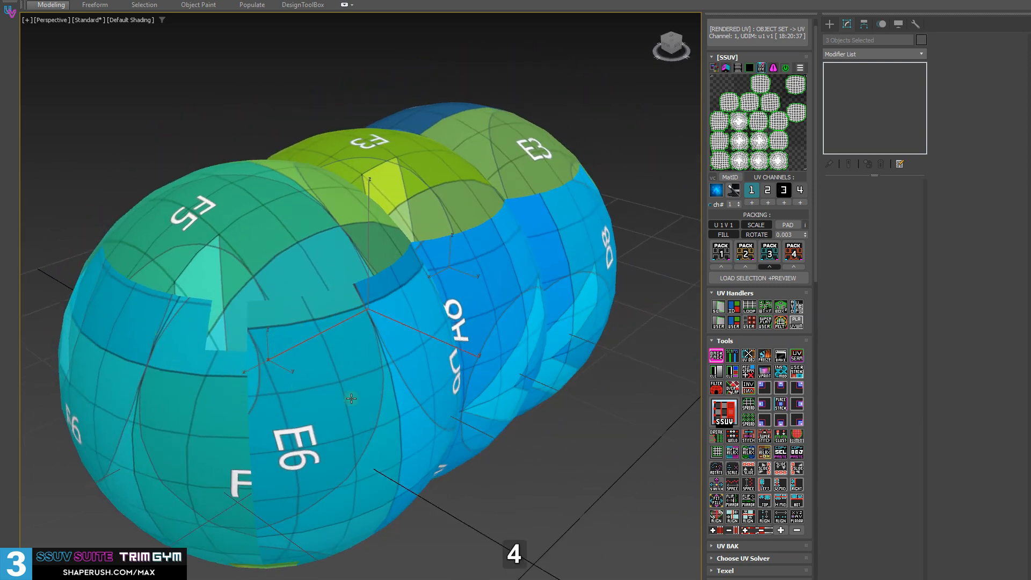
alt+middle_drag(481, 390, 417, 467)
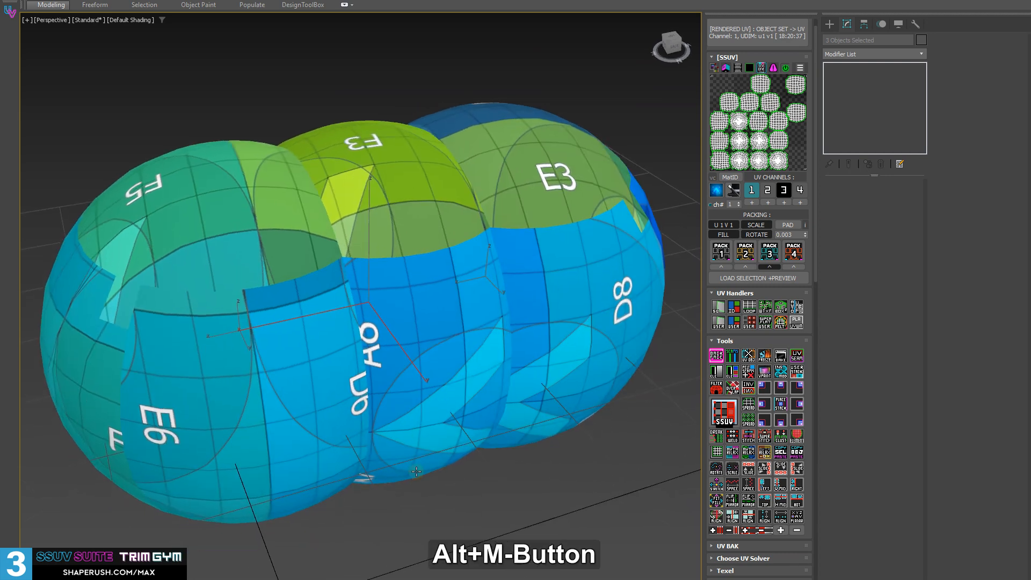
Select only the front sphere, Sphere002, and select all its polygons in the Editable Poly's Polygon mode
click(416, 520)
click(236, 412)
key(ctrl+a)
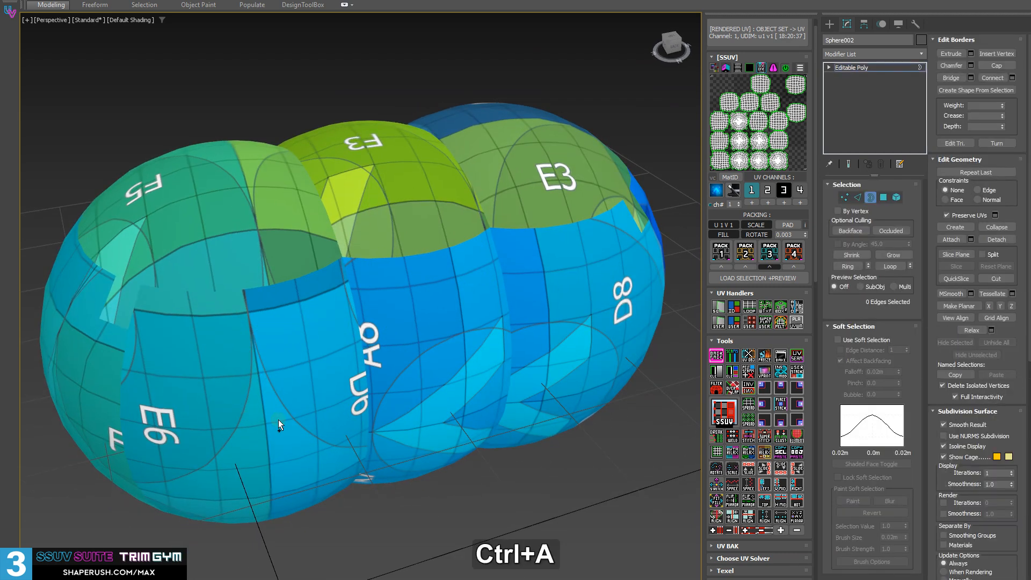
click(828, 68)
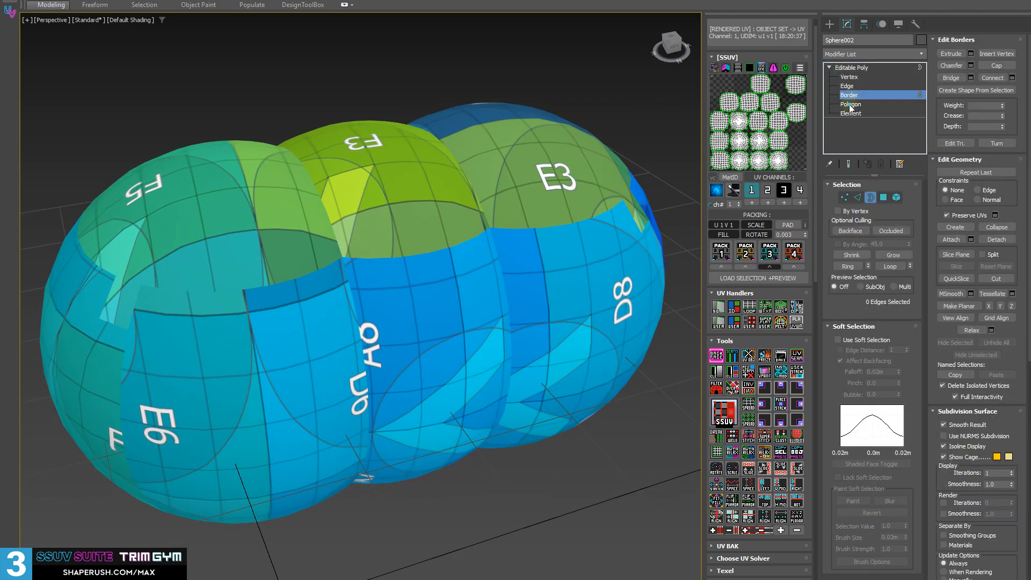
click(851, 106)
middle_drag(112, 434, 156, 440)
key(ctrl+a)
middle_drag(309, 393, 328, 406)
alt+middle_drag(458, 339, 453, 328)
Cycle the see-through display on the front sphere and clear its polygon selection
key(alt+x)
key(alt+x)
key(alt+x)
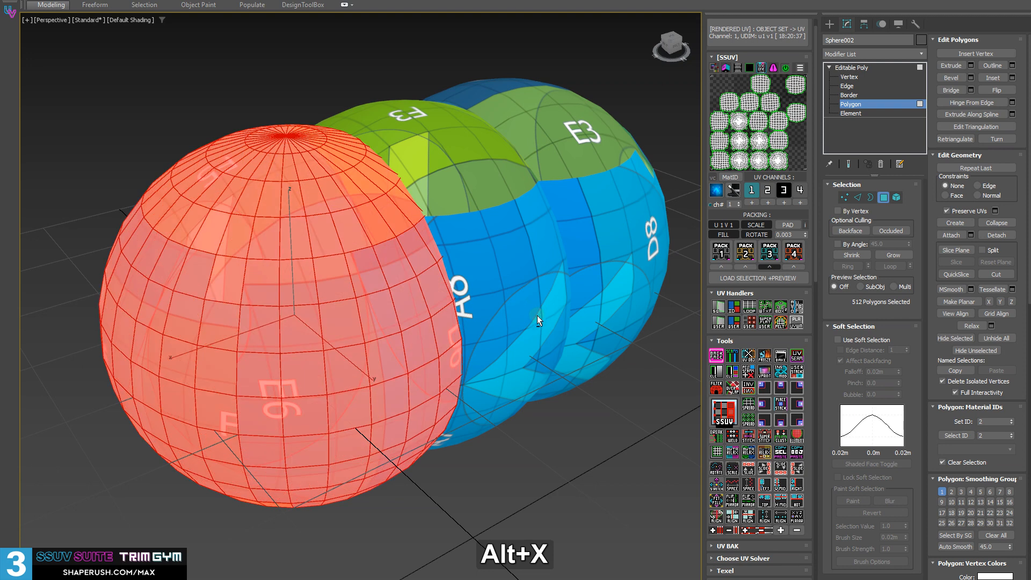
alt+middle_drag(595, 366, 561, 427)
key(alt+x)
click(573, 444)
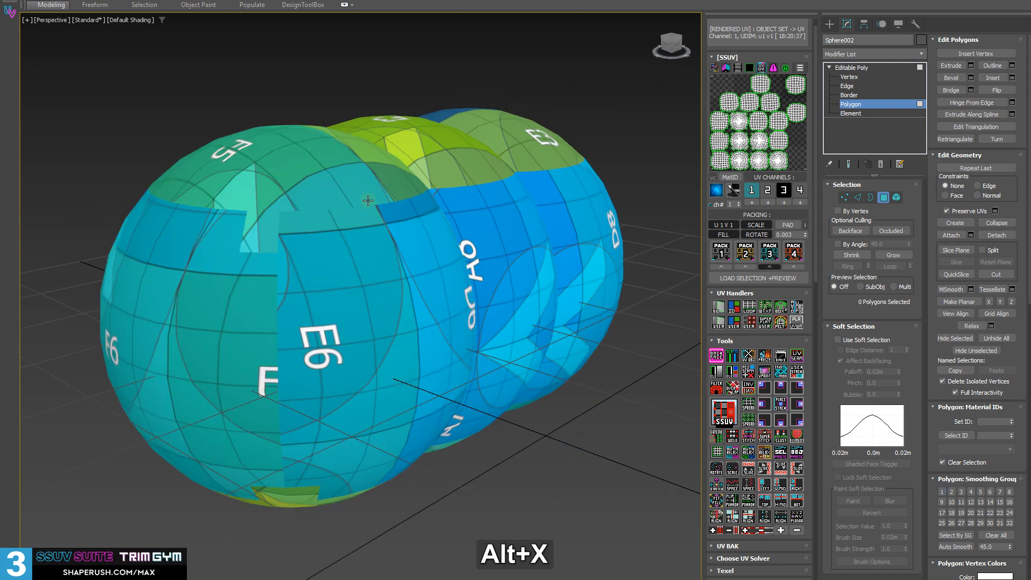
Leave the front sphere's Polygon mode and return to whole-object editing
middle_drag(487, 248, 424, 230)
alt+middle_drag(184, 169, 228, 205)
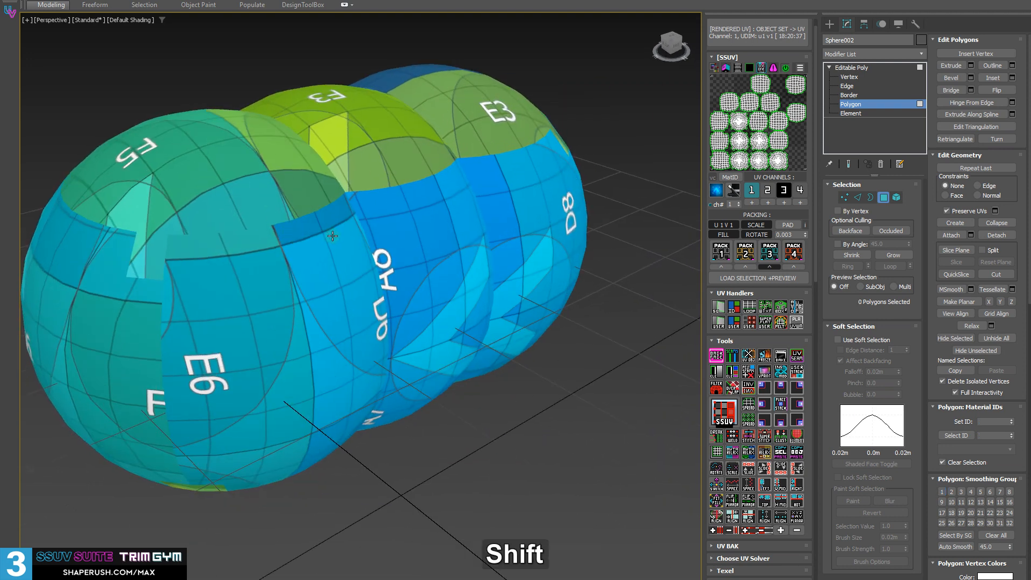
key(shift+d)
alt+middle_drag(137, 204, 157, 216)
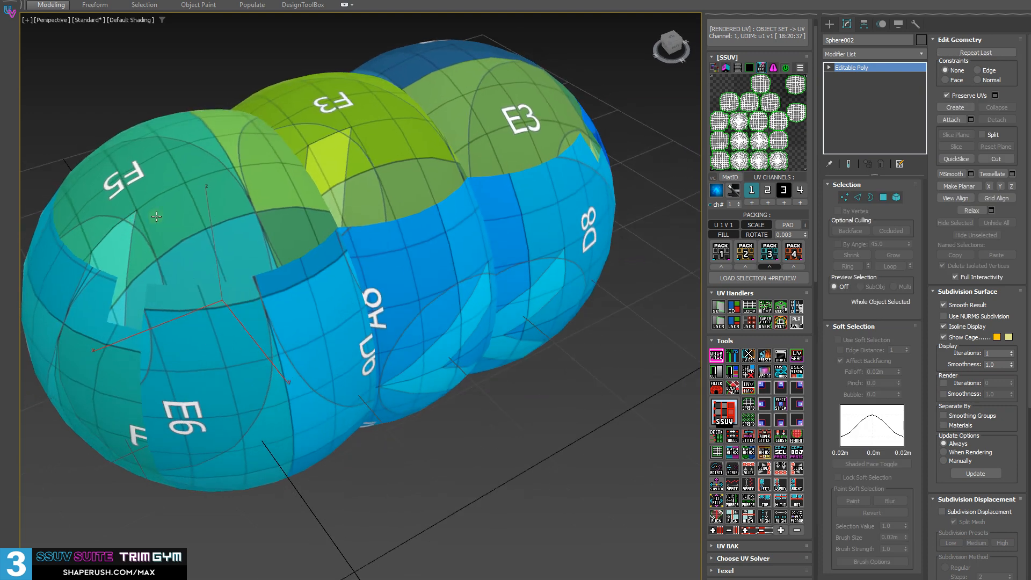
Turn off the checker material override on the spheres and clear the object selection
click(716, 191)
click(716, 191)
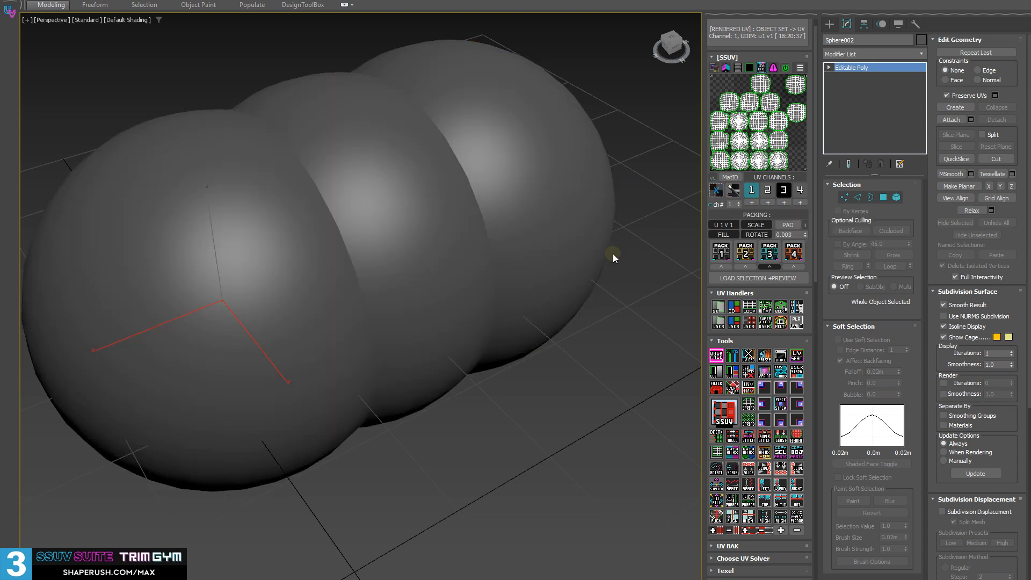
alt+middle_drag(397, 277, 447, 457)
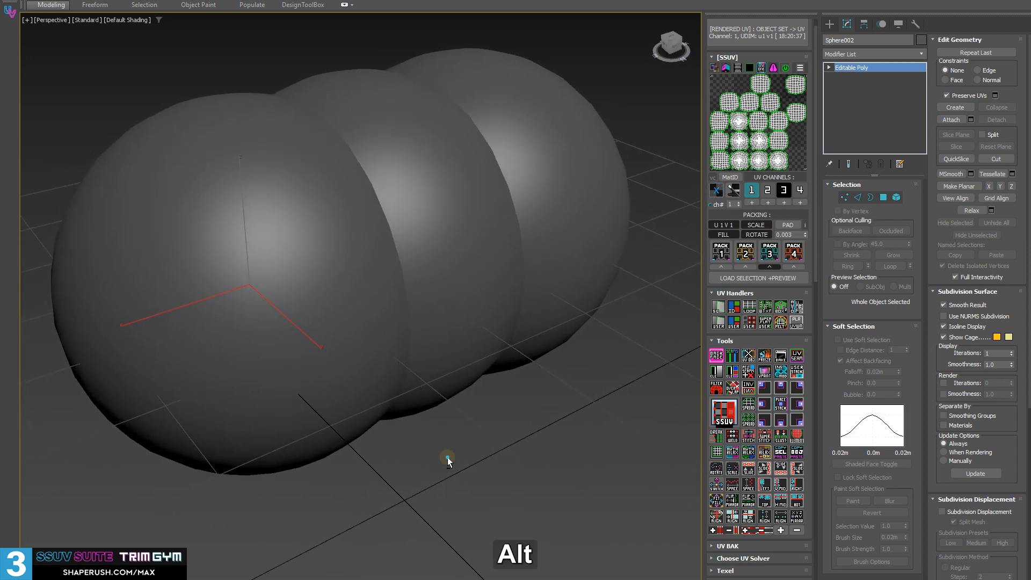
click(446, 456)
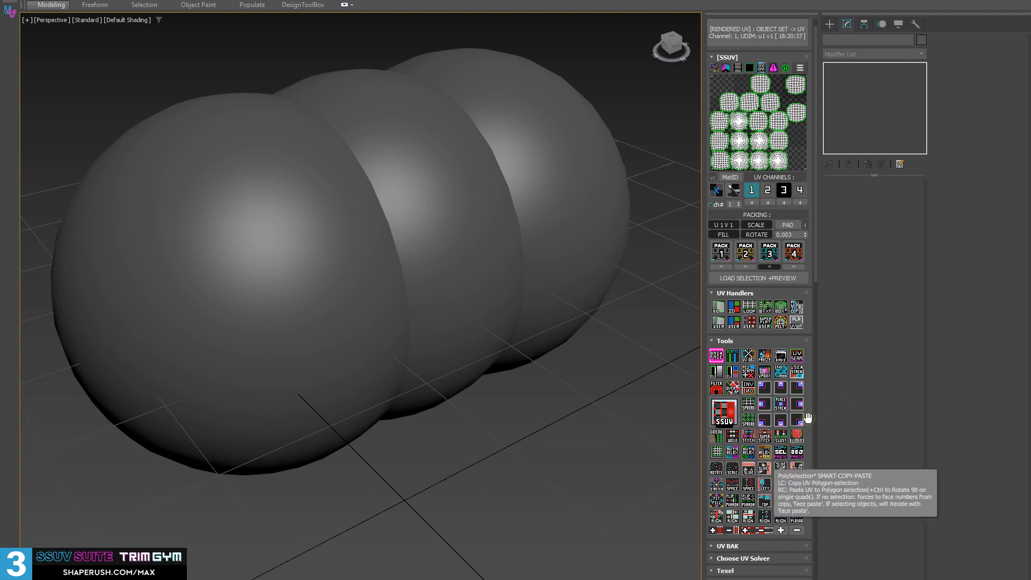
Delete the spheres Sphere003 and Sphere004, and select the remaining Sphere002
middle_drag(202, 355, 294, 388)
click(308, 327)
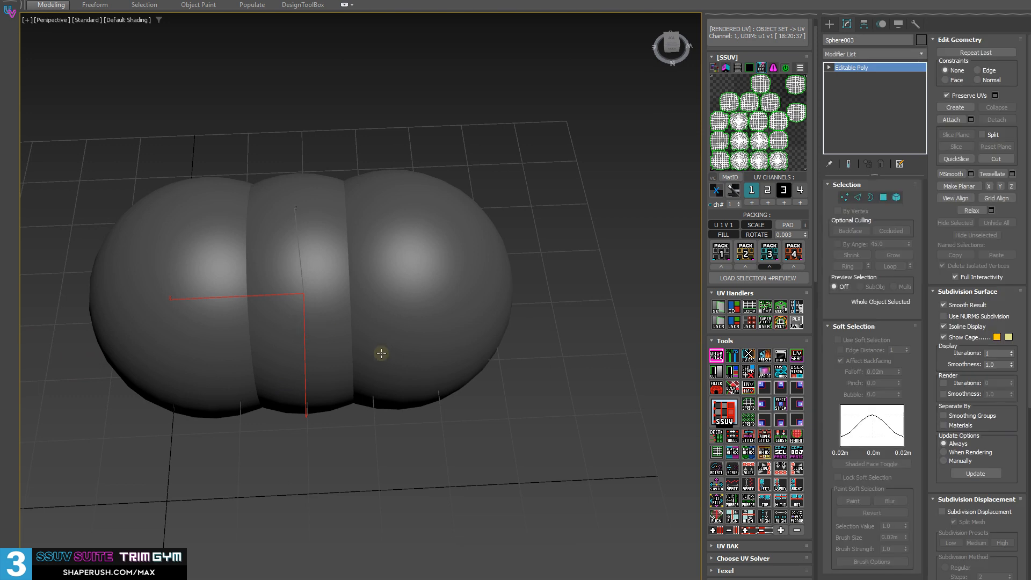
key(Delete)
click(444, 256)
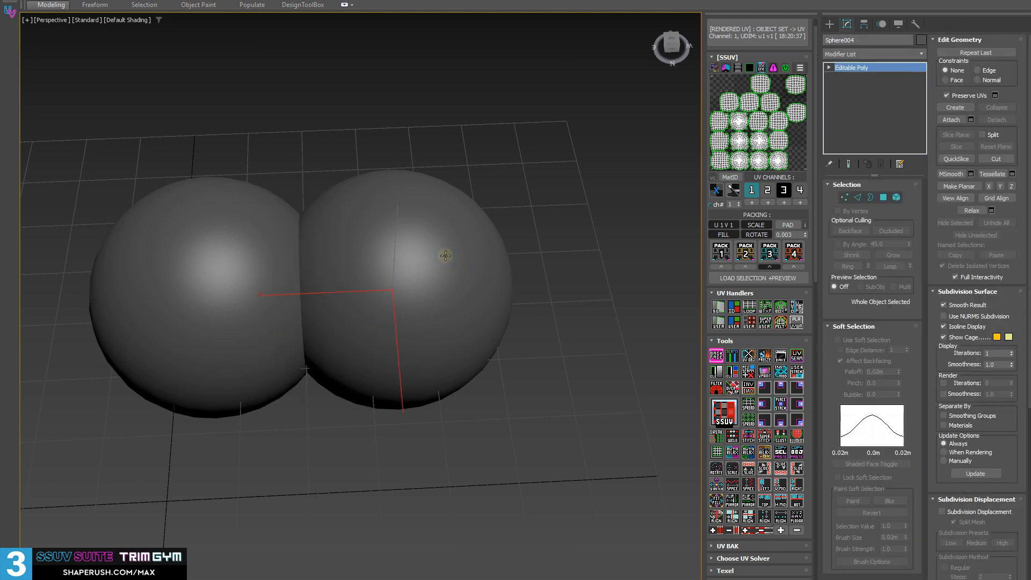
key(Delete)
middle_drag(58, 316, 185, 321)
click(276, 297)
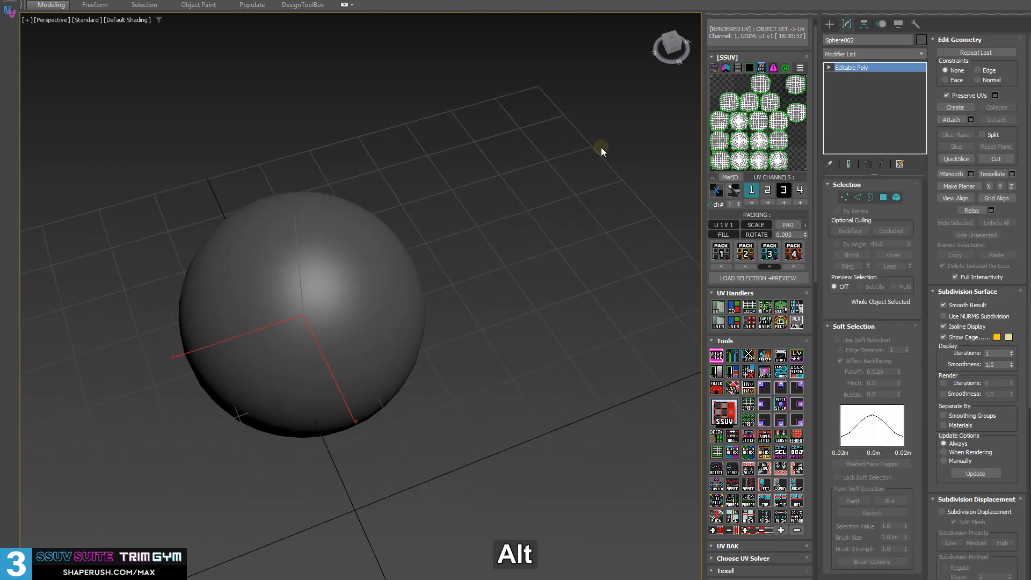
Add an Unwrap UVW modifier to Sphere002 and select all its polygons in Polygon mode
key(3)
click(858, 68)
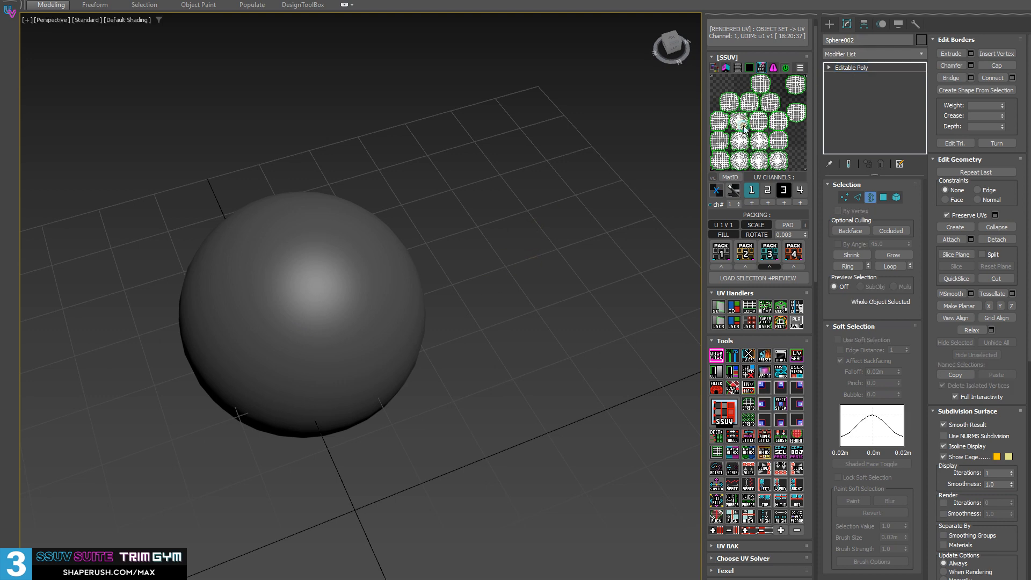
key(3)
key(ctrl+a)
alt+middle_drag(416, 351, 328, 335)
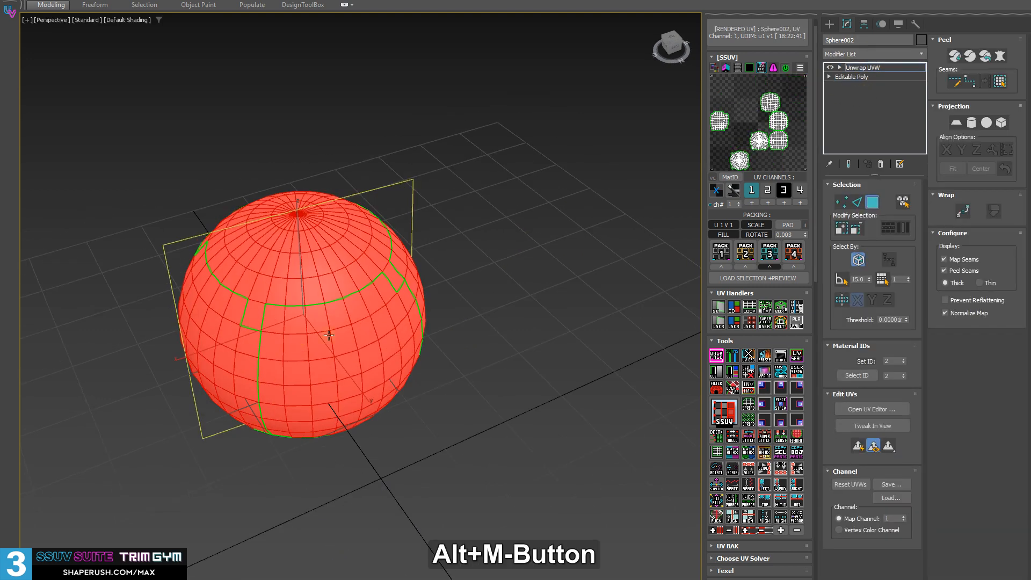
click(839, 68)
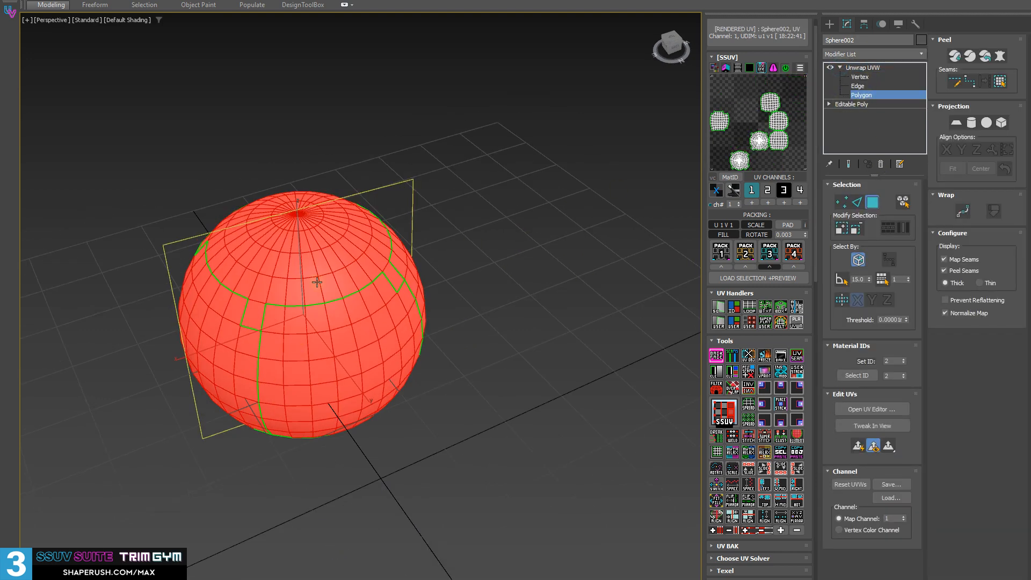
Pack all of the sphere's UV shells with Pack 3 and close the UV editor
alt+middle_drag(317, 282, 662, 257)
click(772, 252)
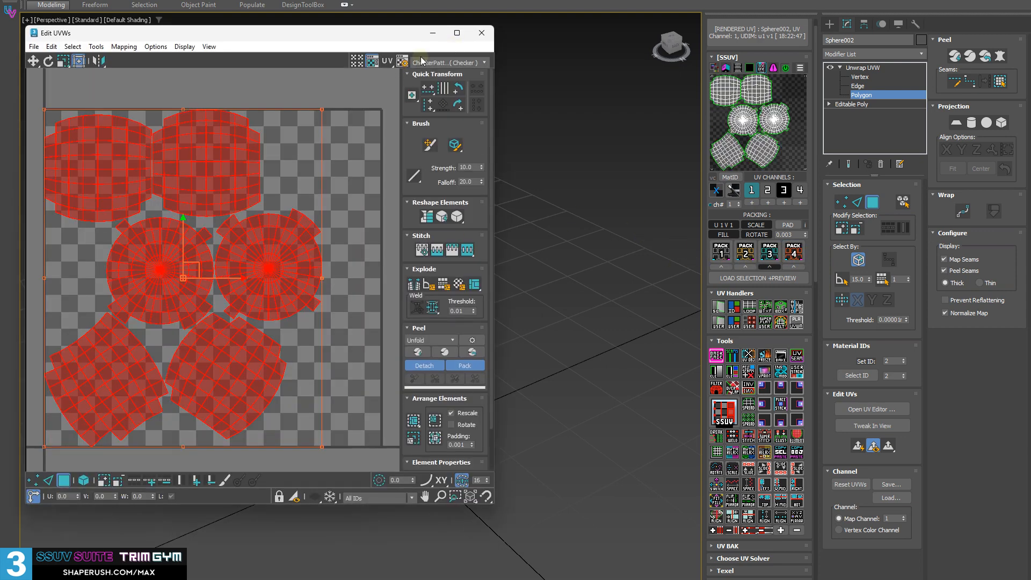
click(482, 32)
Turn on the UV checker material override to show the packed layout on the sphere
middle_drag(356, 289, 334, 279)
scroll(352, 287, up, 4)
click(716, 191)
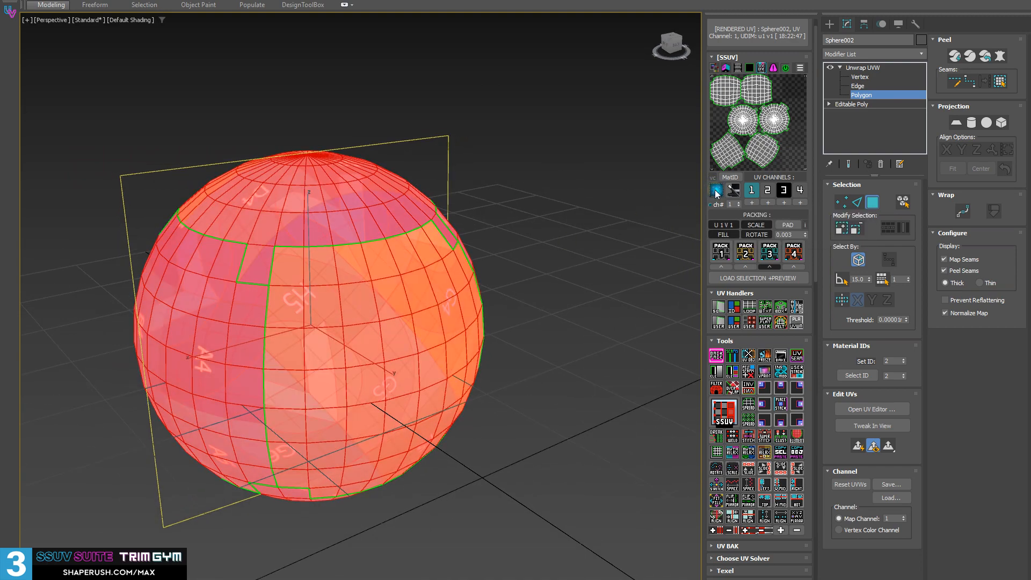
alt+middle_drag(413, 392, 414, 352)
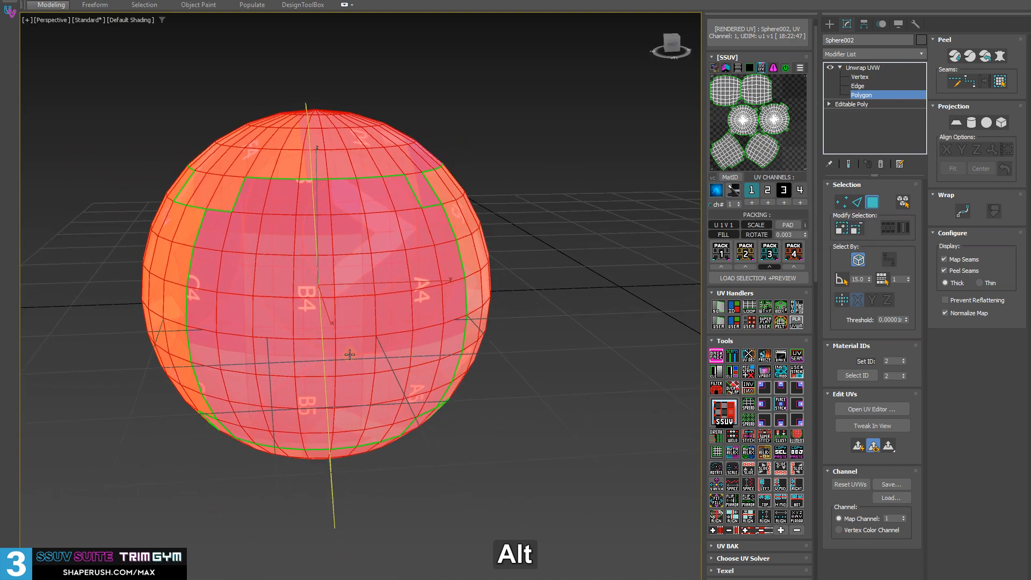
Select a single side shell of the sphere and straighten its UVs into a rectangular grid
click(351, 354)
alt+middle_drag(351, 355, 424, 343)
middle_drag(220, 392, 394, 310)
double_click(353, 344)
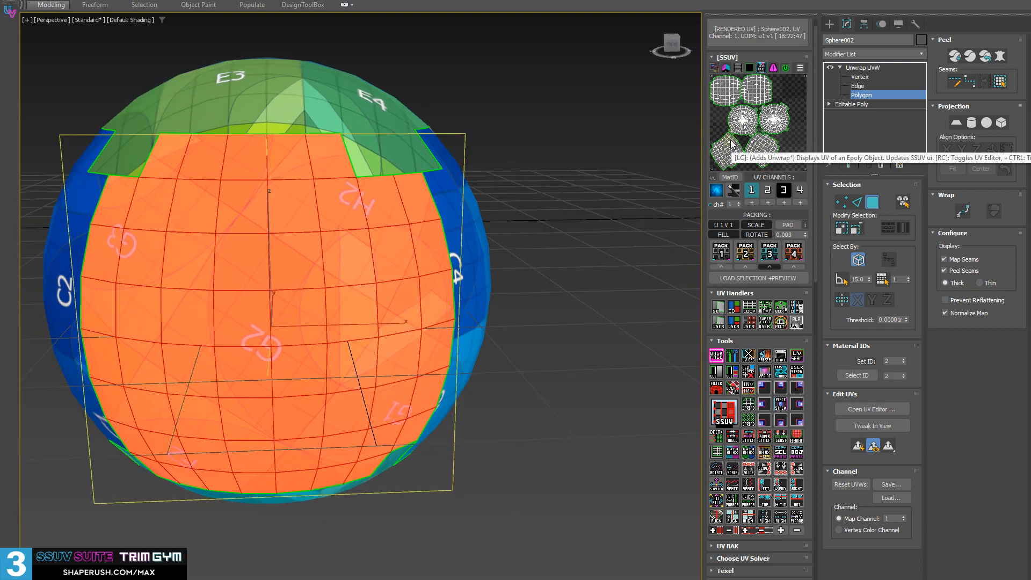
click(717, 452)
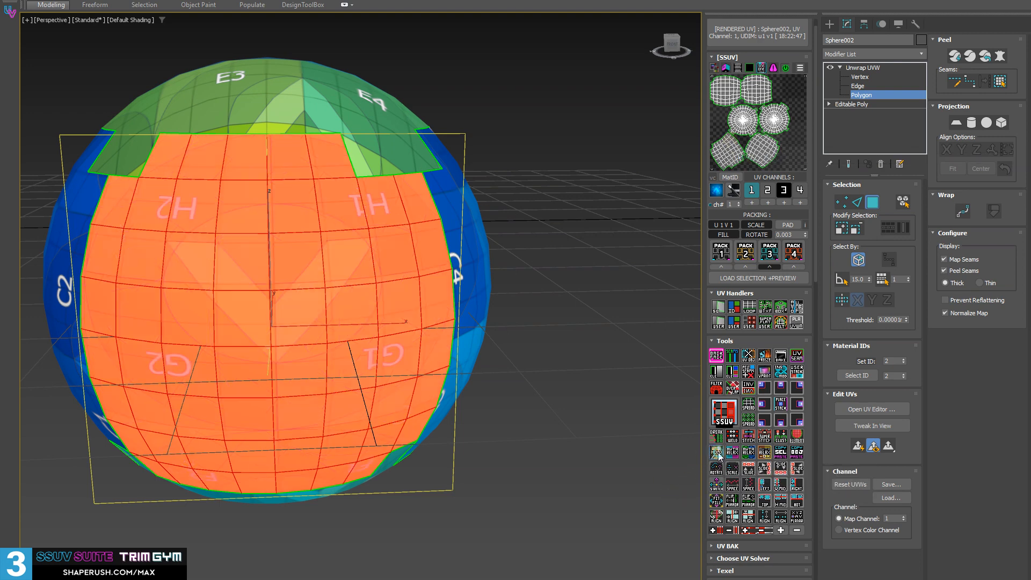
alt+middle_drag(241, 414, 253, 394)
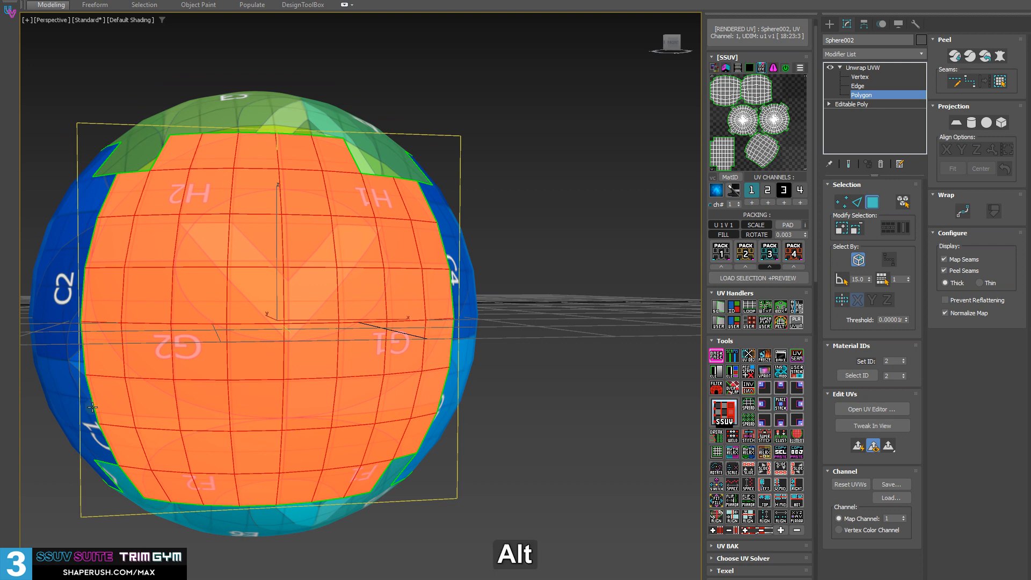
alt+middle_drag(93, 407, 438, 414)
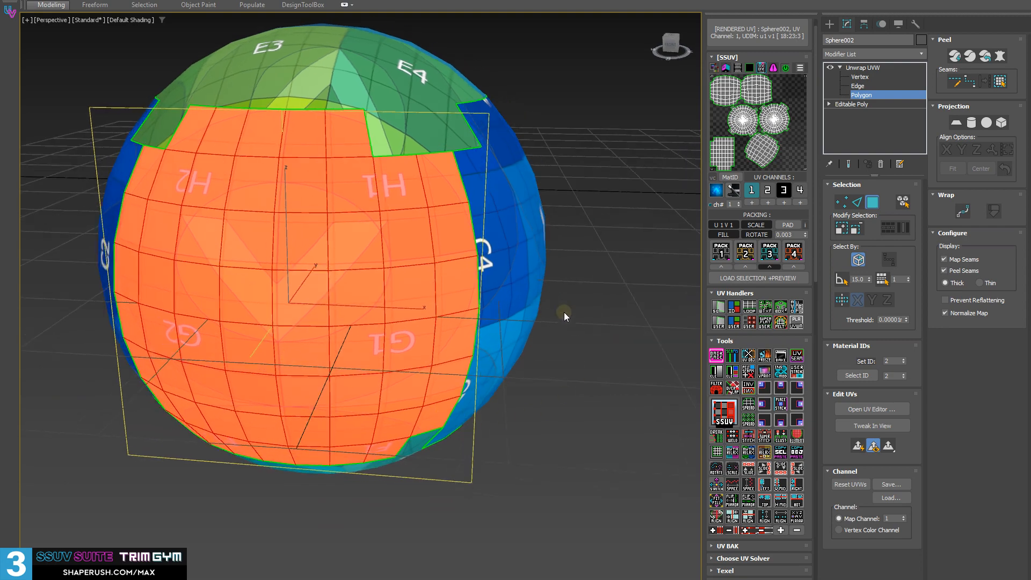
Select all the sphere's polygons and try straightening every UV shell into a grid, including the polar caps
alt+middle_drag(564, 317, 555, 420)
key(ctrl+a)
click(715, 453)
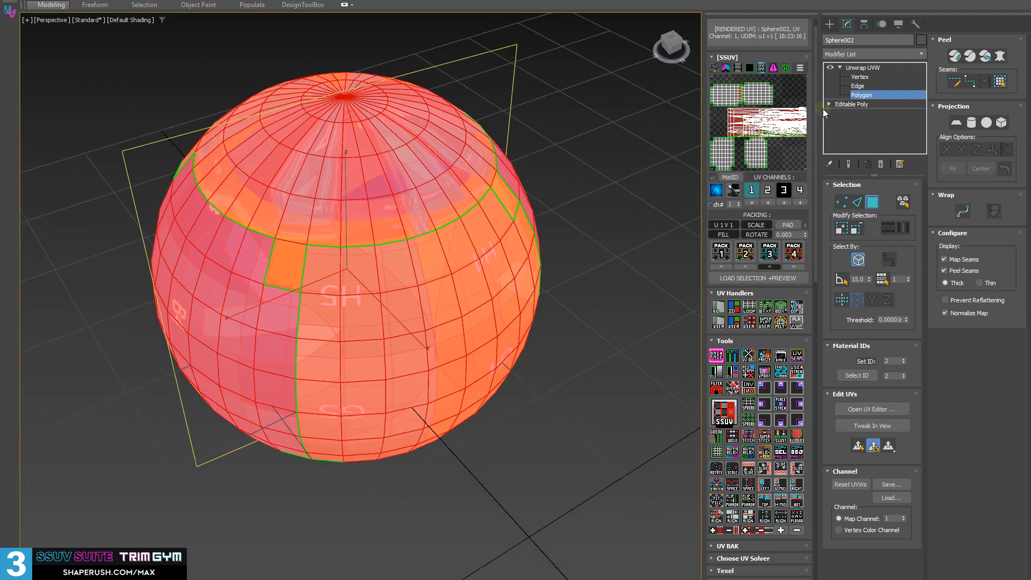
alt+middle_drag(352, 172, 358, 202)
mouse_move(393, 289)
alt+middle_down()
mouse_move(394, 278)
mouse_move(387, 296)
alt+middle_up()
alt+middle_drag(442, 344, 415, 308)
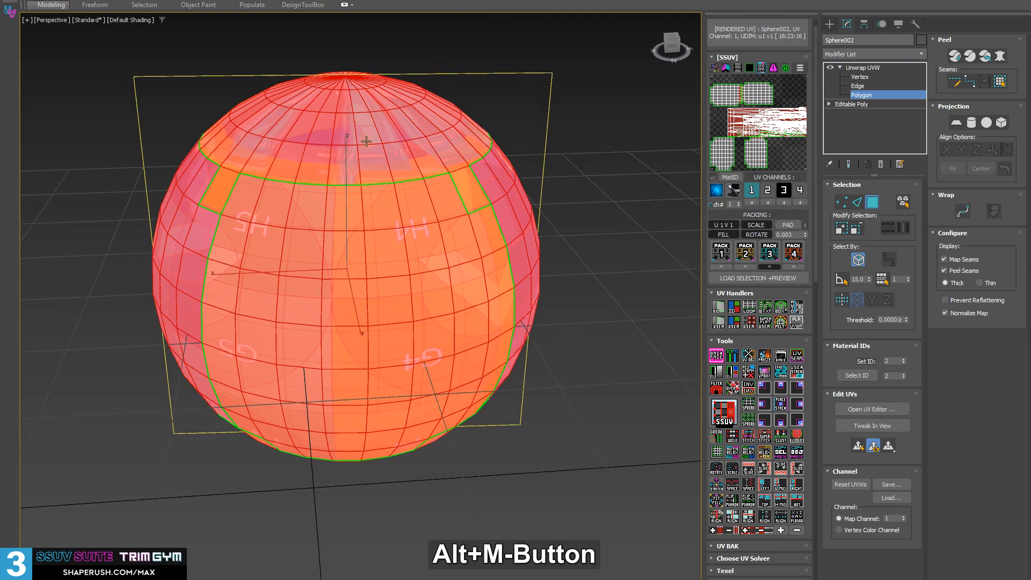
Select both polar cap shells and run the Spread solve, re-solving and packing all the sphere's UV shells
double_click(369, 149)
alt+middle_drag(450, 411, 428, 300)
ctrl+double_click(403, 362)
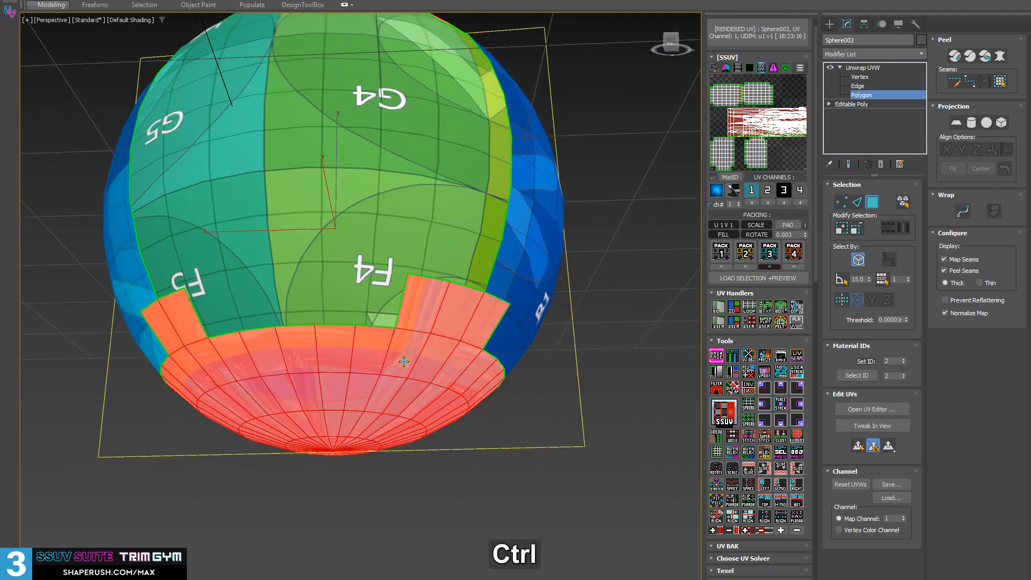
alt+middle_drag(403, 362, 290, 306)
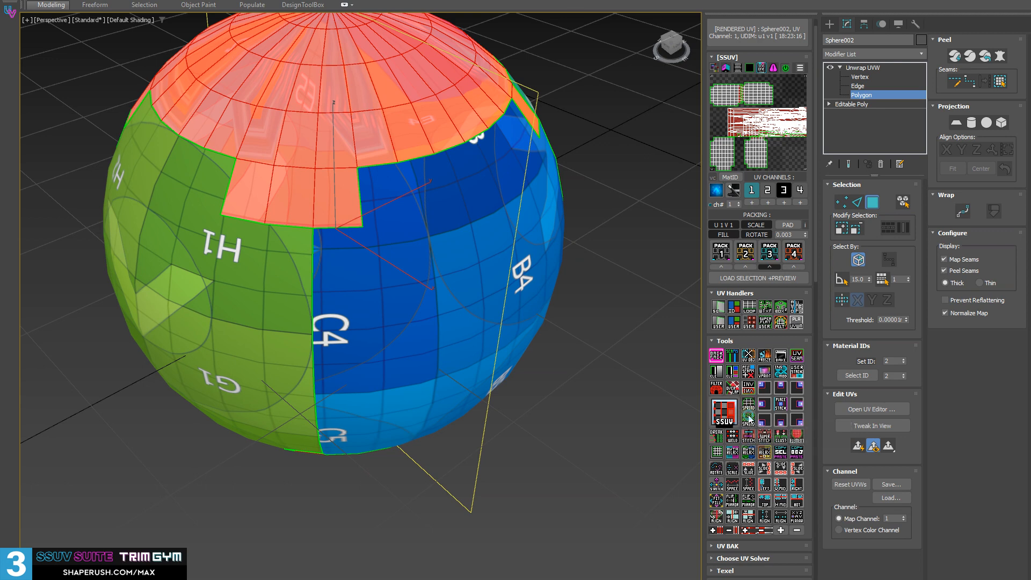
click(748, 419)
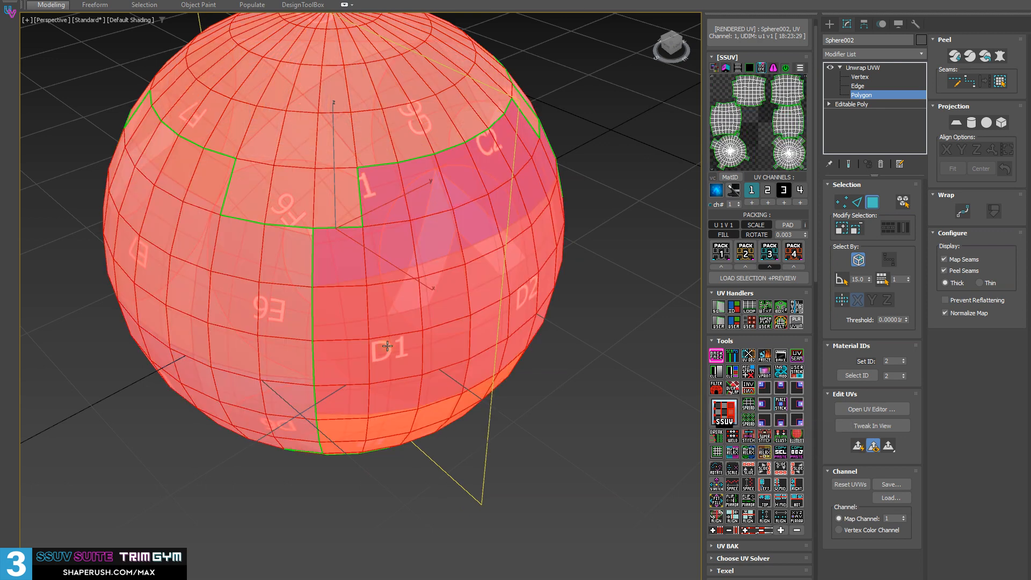
Straighten all UV shells into grids, and re-solve only the top and bottom caps with UV Solve Selection Spread
alt+middle_drag(383, 347, 590, 505)
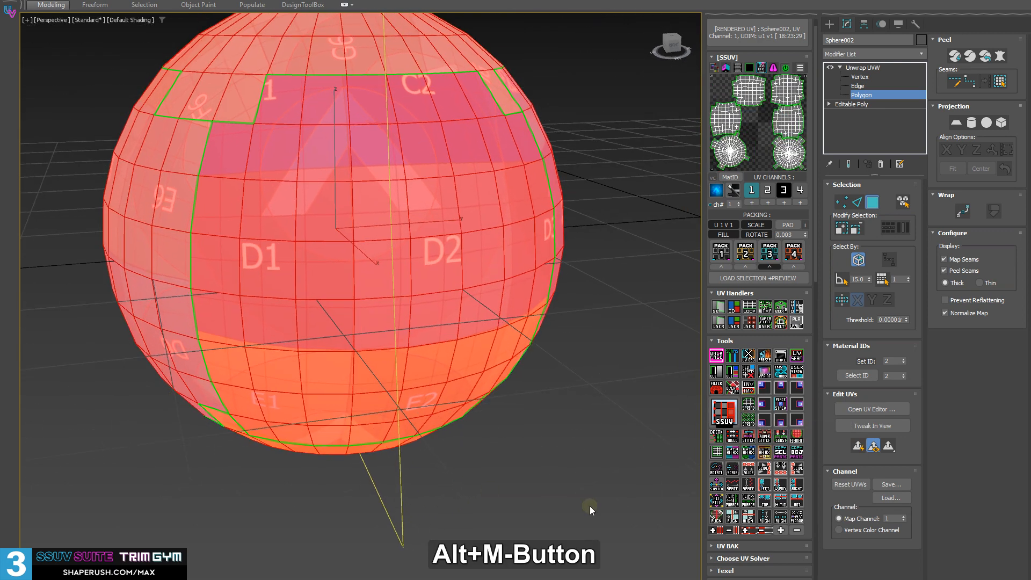
click(718, 420)
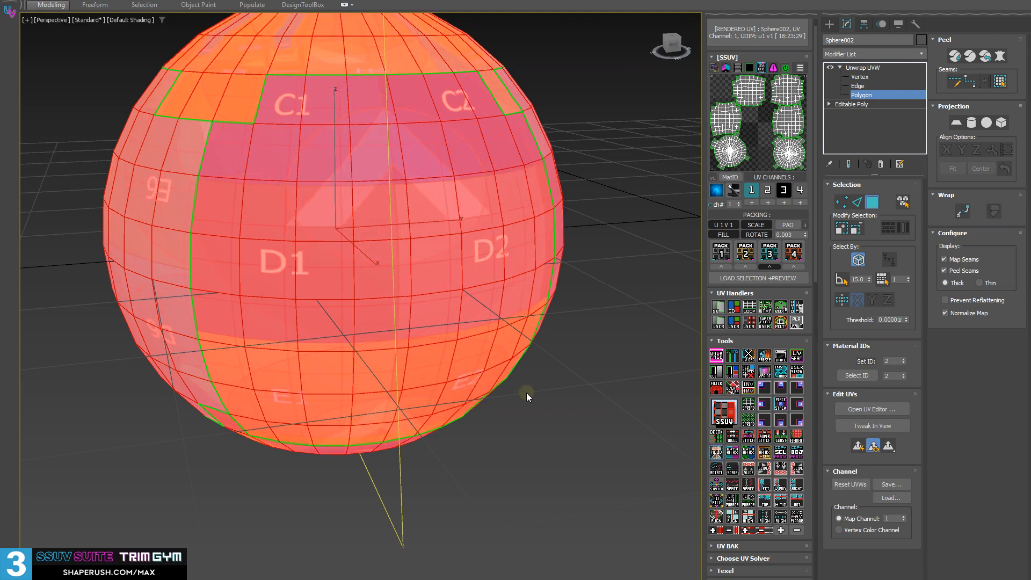
alt+middle_drag(527, 392, 334, 102)
click(318, 130)
middle_drag(440, 436, 467, 258)
ctrl+click(375, 369)
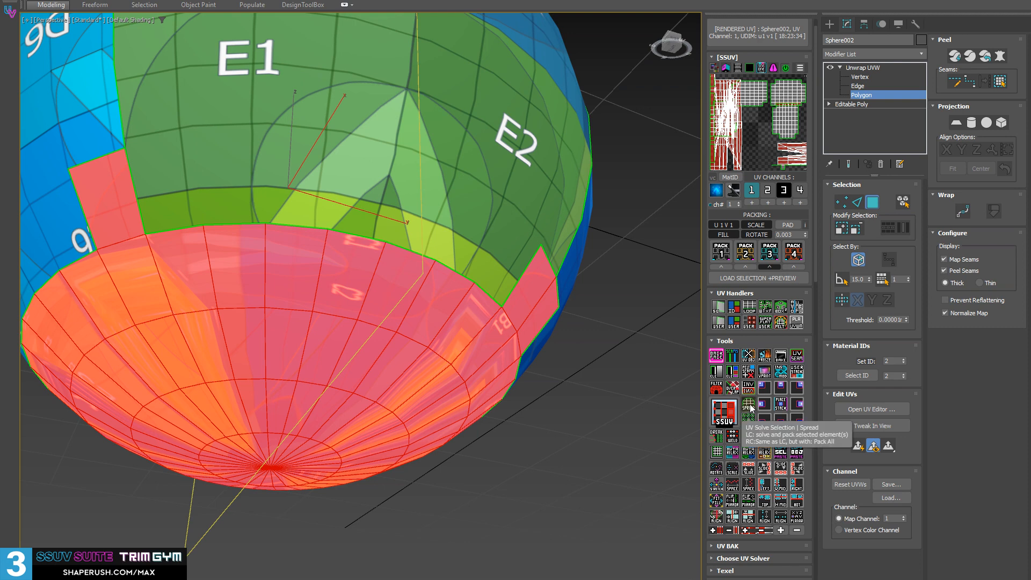
click(750, 406)
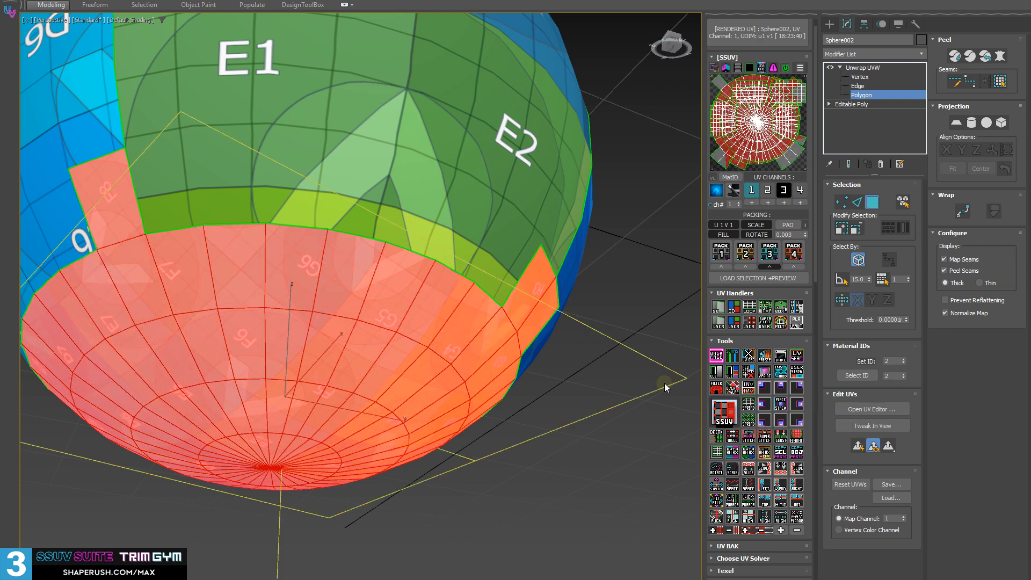
Select all the sphere's polygons, pack the UV shells with Pack 3, and clear the polygon selection
alt+middle_drag(665, 385, 475, 299)
key(ctrl+a)
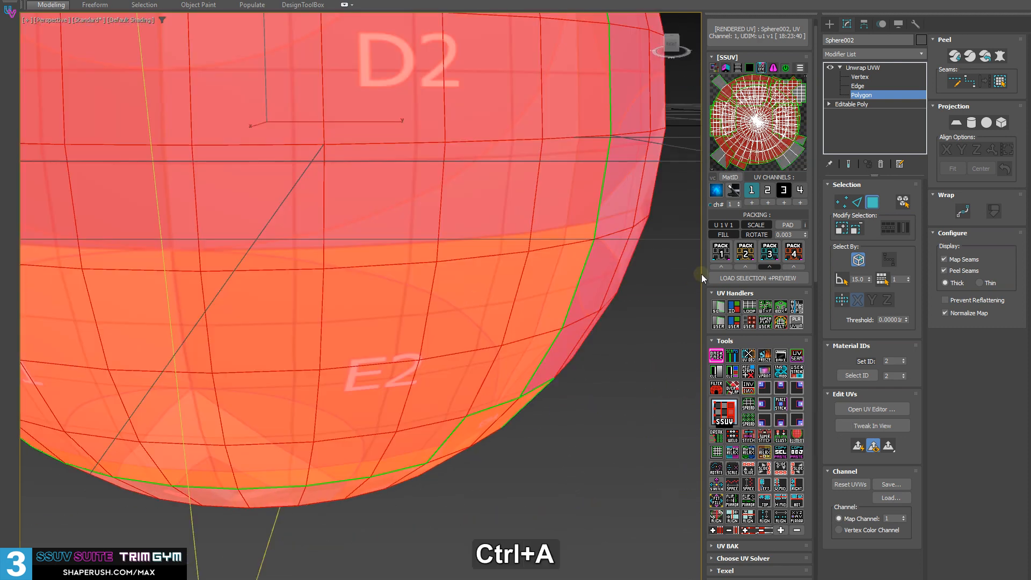
click(770, 254)
scroll(461, 401, down, 5)
alt+middle_drag(434, 381, 463, 394)
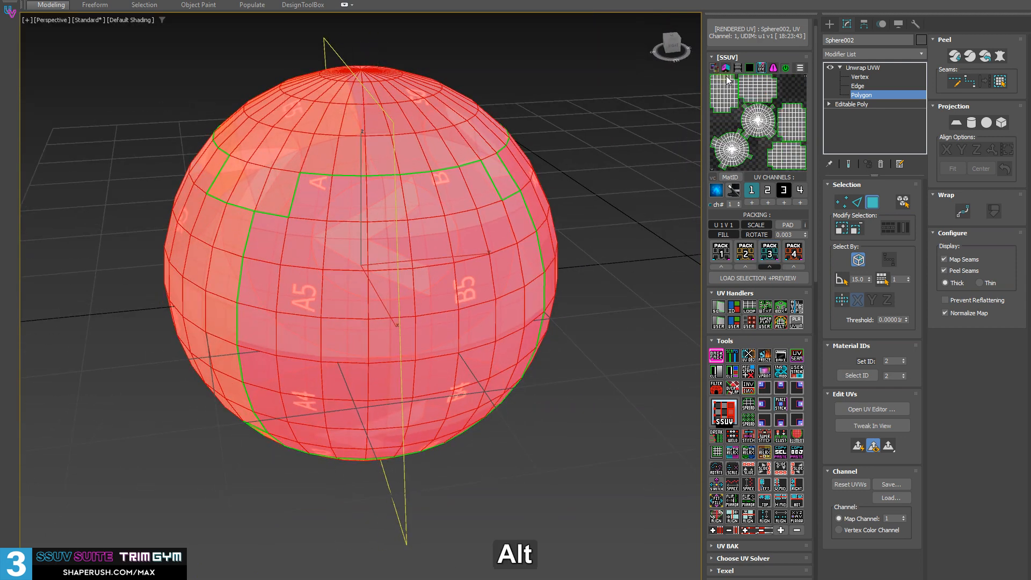
alt+middle_drag(392, 247, 391, 248)
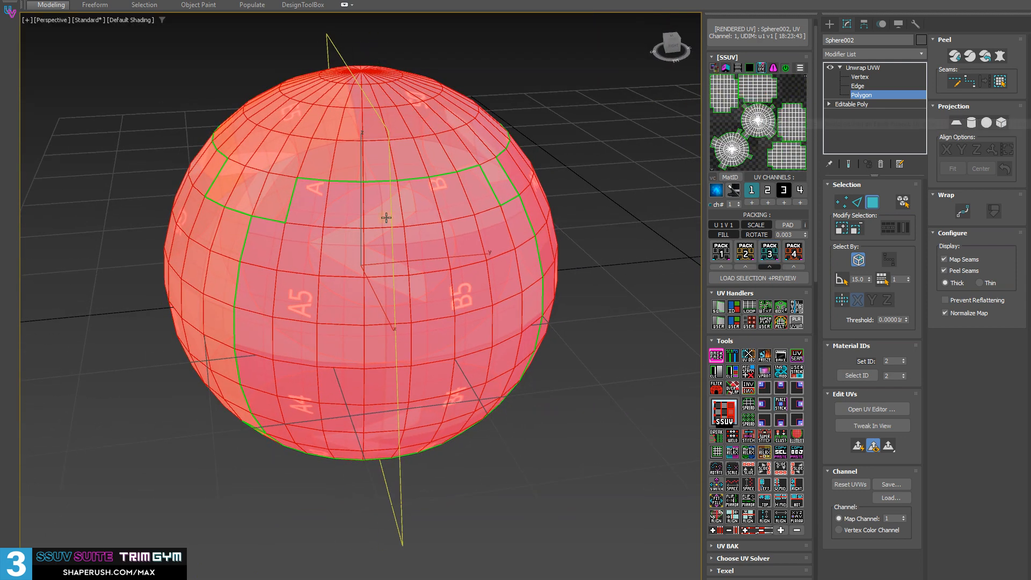
alt+middle_drag(354, 302, 366, 295)
click(590, 426)
Select the side shell showing checker tiles A1 to C2 and rotate its UVs to a diagonal orientation
alt+middle_drag(389, 402, 238, 382)
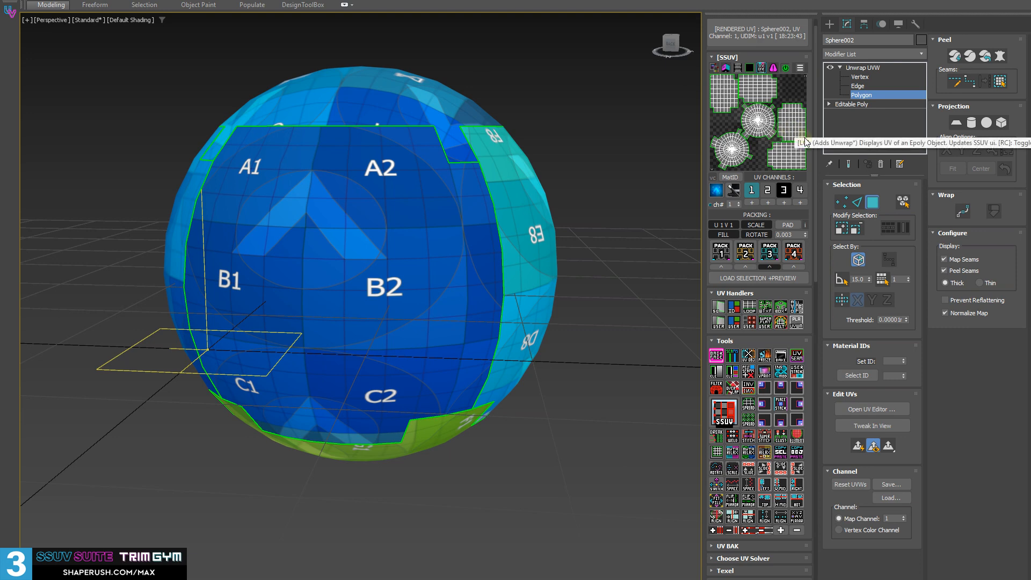
key(e)
double_click(355, 329)
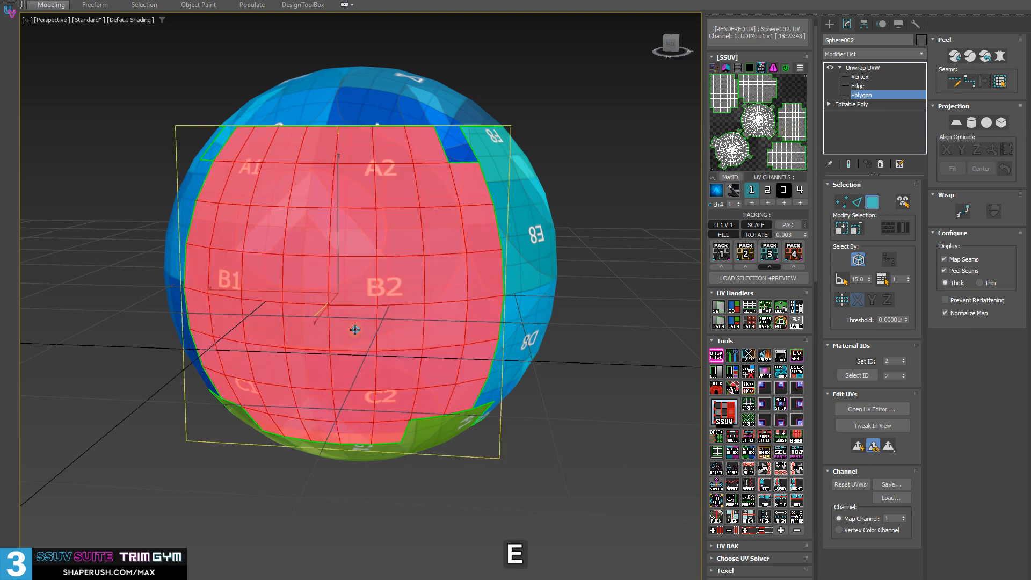
middle_drag(427, 246, 391, 317)
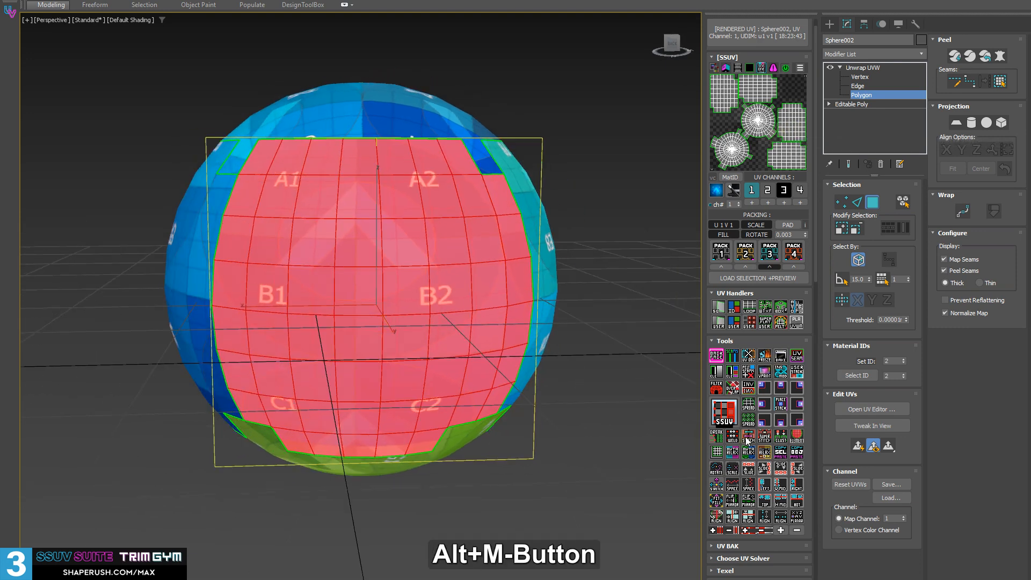
ctrl+click(716, 468)
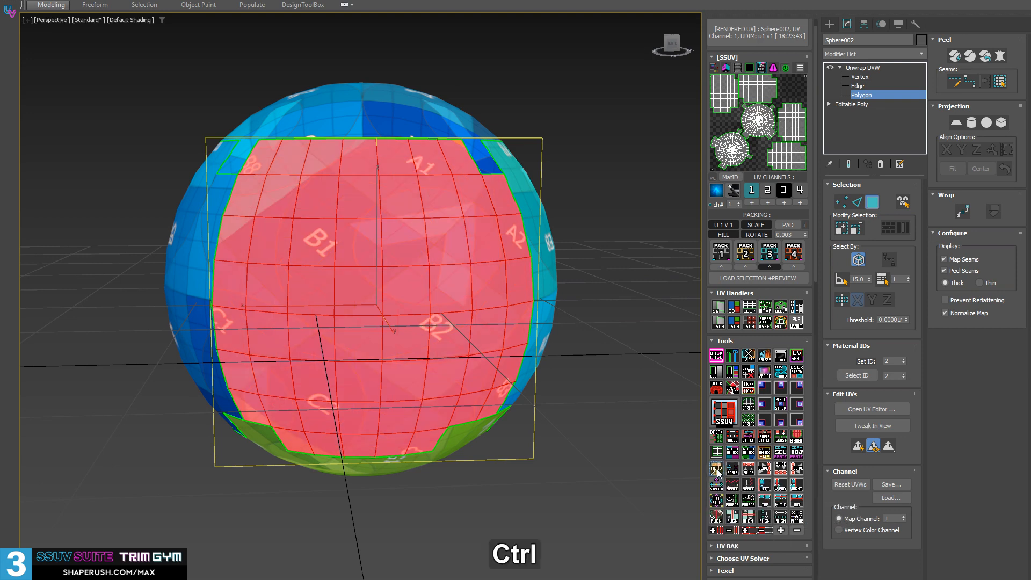
Leave Polygon mode, turn on the edged faces display, and enter the Unwrap UVW modifier's Edge mode
alt+middle_drag(368, 288, 295, 276)
scroll(343, 287, up, 3)
key(2)
key(2)
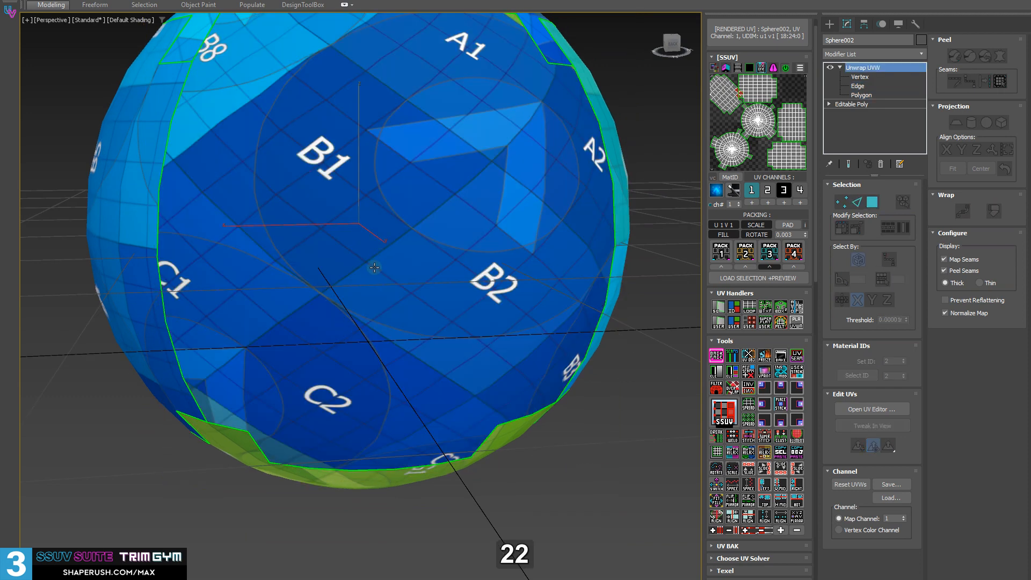
key(F5)
key(F4)
key(2)
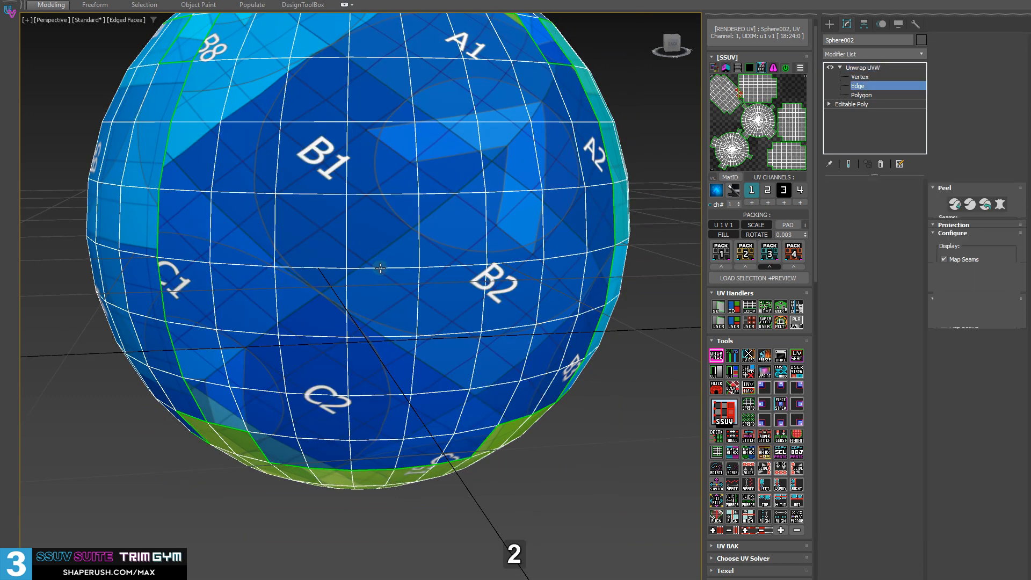
Straighten the diagonally rotated side shell by aligning its element based on an edge
scroll(427, 323, down, 3)
alt+middle_drag(427, 323, 646, 493)
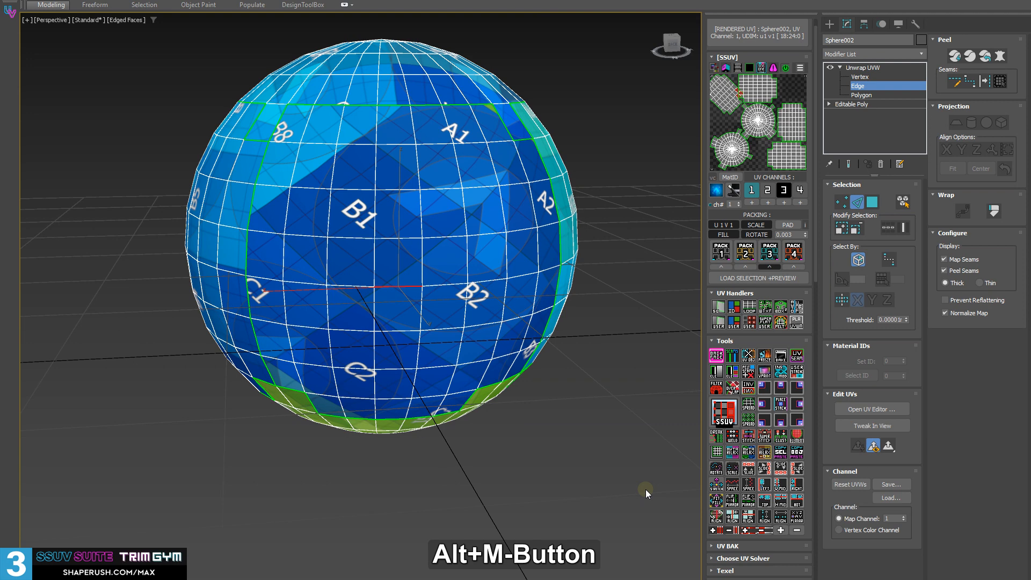
click(730, 523)
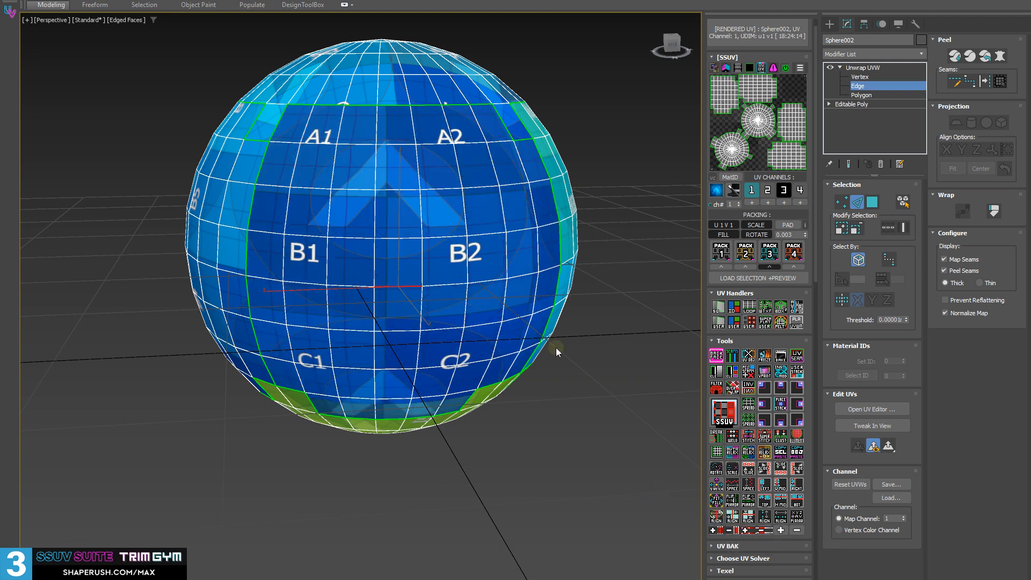
alt+middle_drag(557, 349, 430, 264)
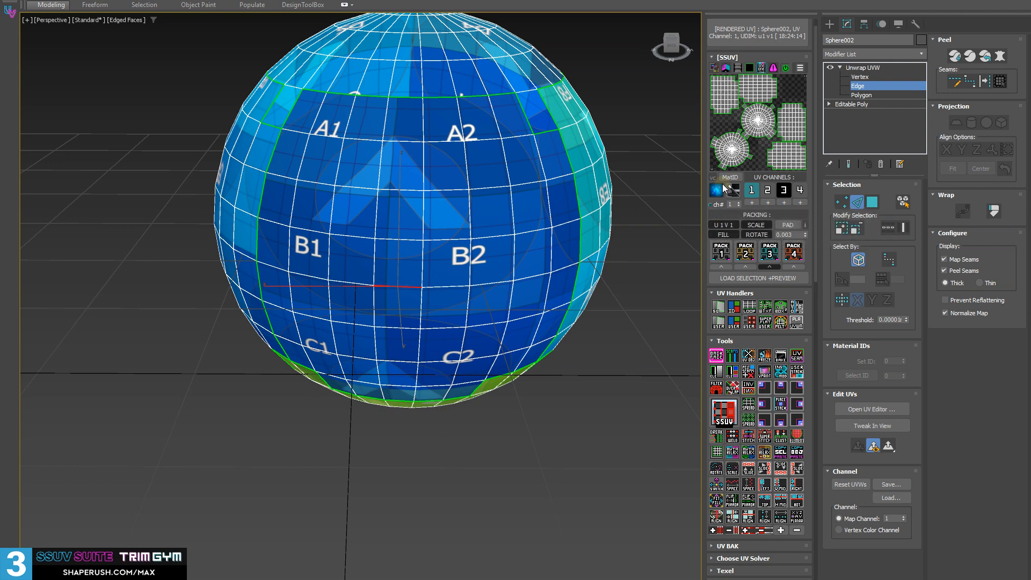
Select the side shell in Polygon mode, rotate its UVs in repeated quarter turns until the checker labels lie sideways, and clear the selection
alt+middle_drag(408, 269, 406, 270)
key(3)
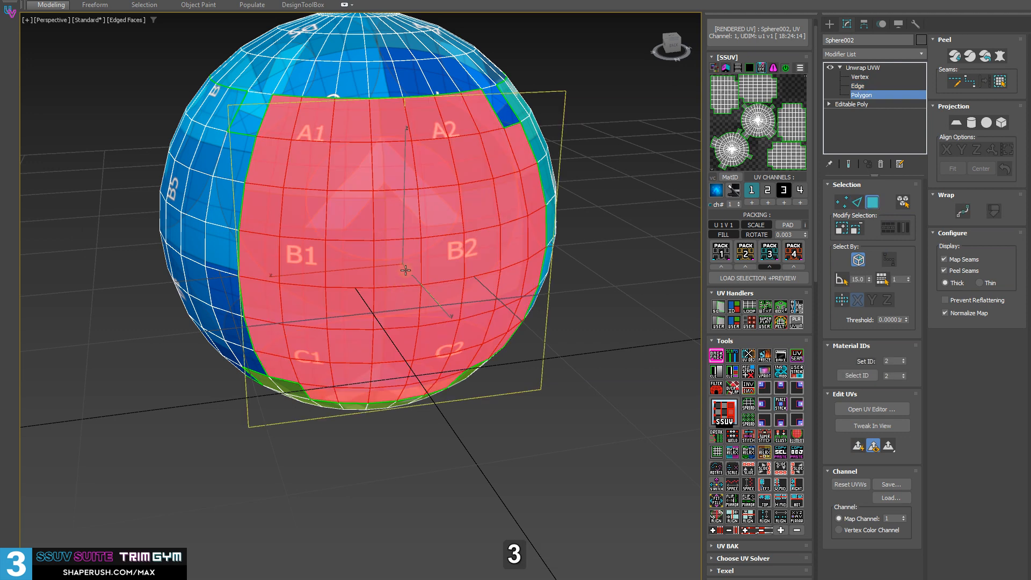
click(717, 470)
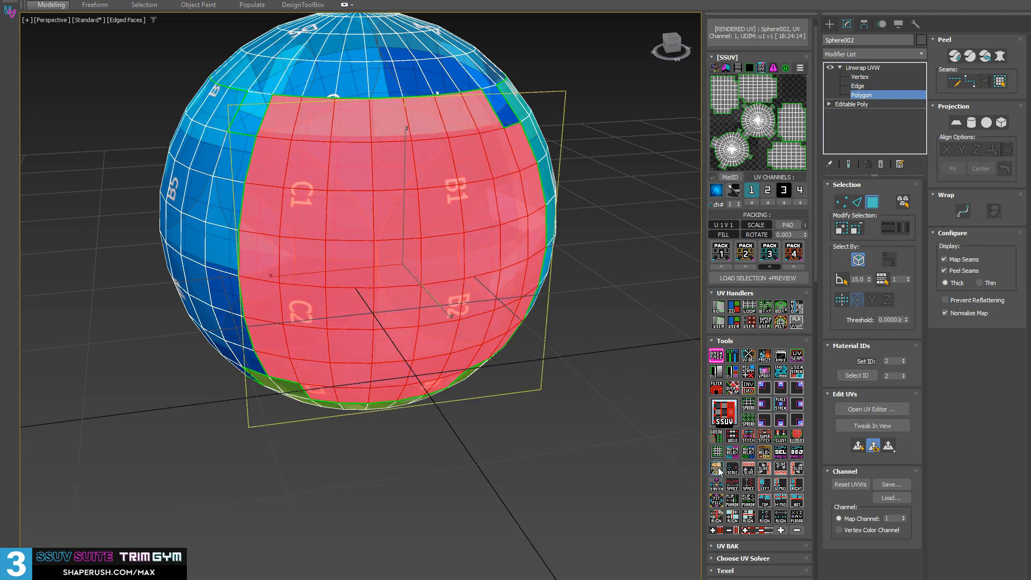
click(719, 469)
click(719, 470)
click(718, 469)
click(718, 469)
middle_drag(454, 280, 424, 295)
click(600, 401)
alt+middle_drag(396, 338, 412, 332)
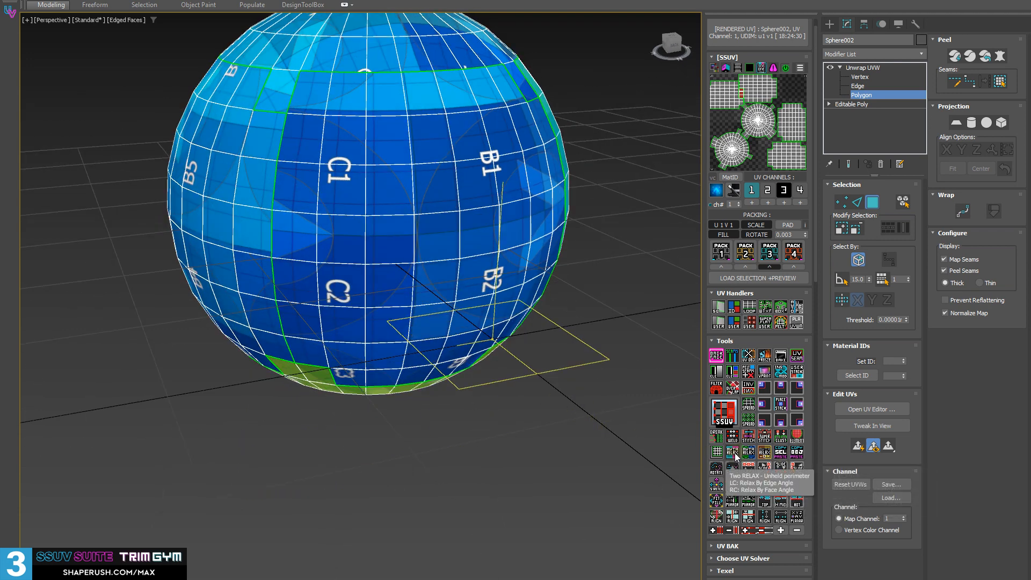
Open the UV editor with the Relax Tool dialog, look over the Unfold3D Optimize settings, and close the Relax Tool dialog
middle_drag(432, 276, 392, 320)
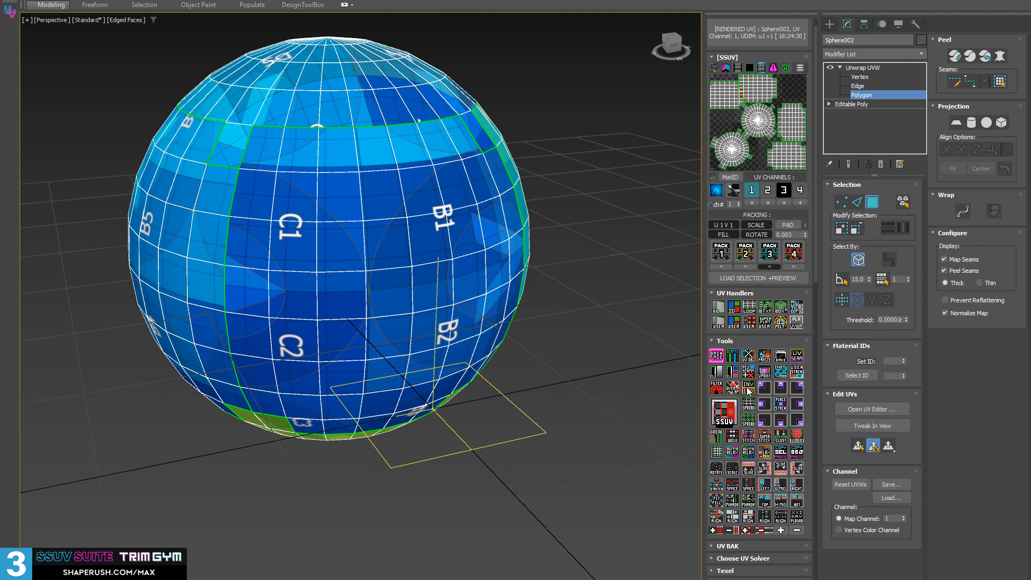
alt+middle_drag(389, 371, 386, 375)
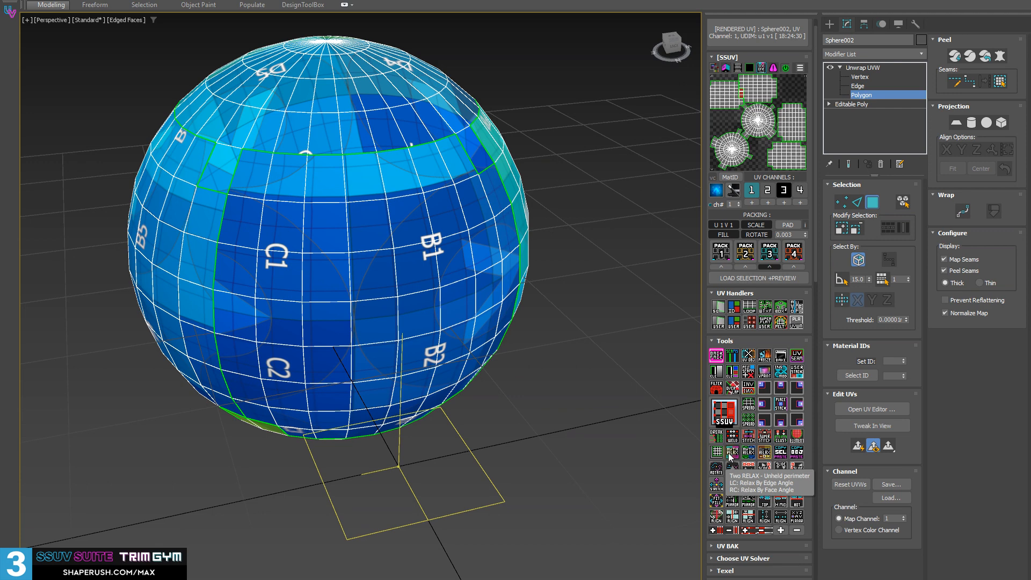
click(764, 454)
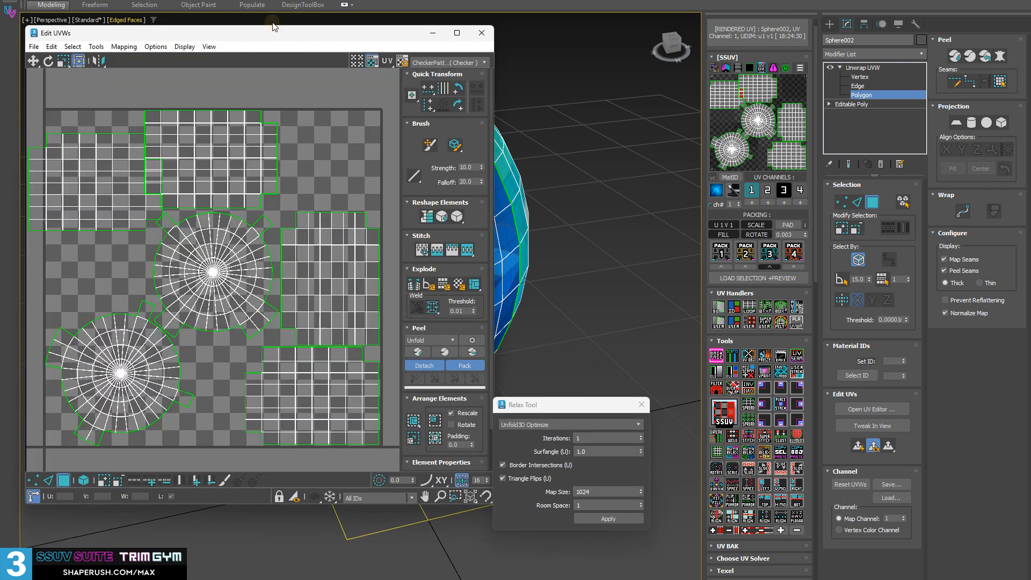
drag(242, 43, 275, 62)
drag(514, 406, 540, 253)
click(558, 270)
click(538, 365)
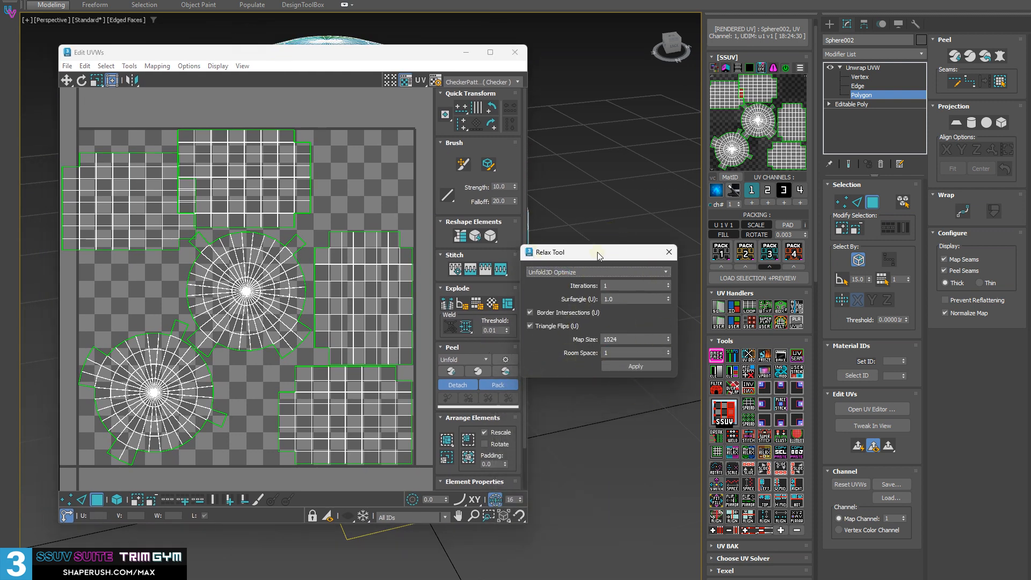
drag(598, 257, 511, 250)
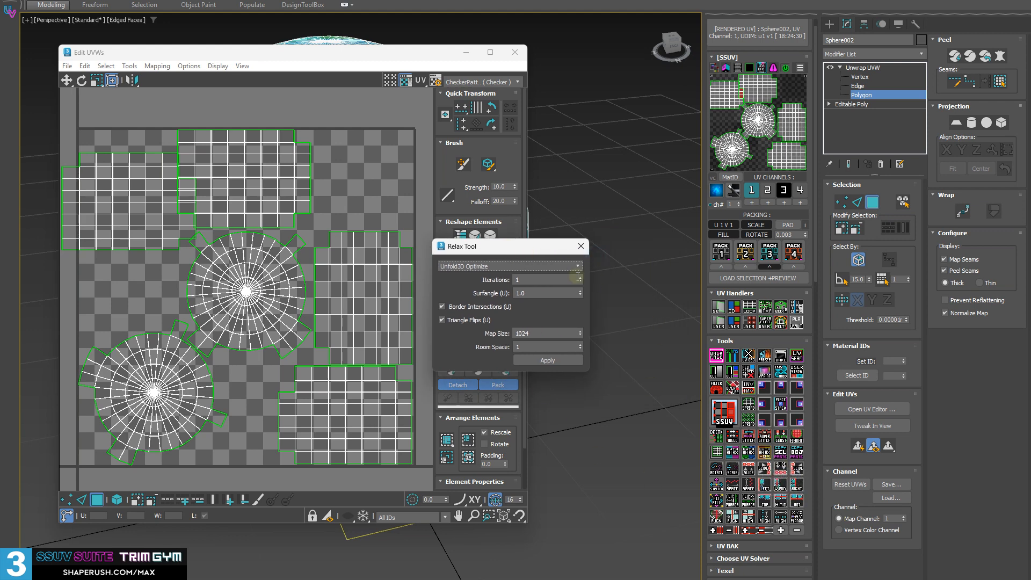
click(582, 247)
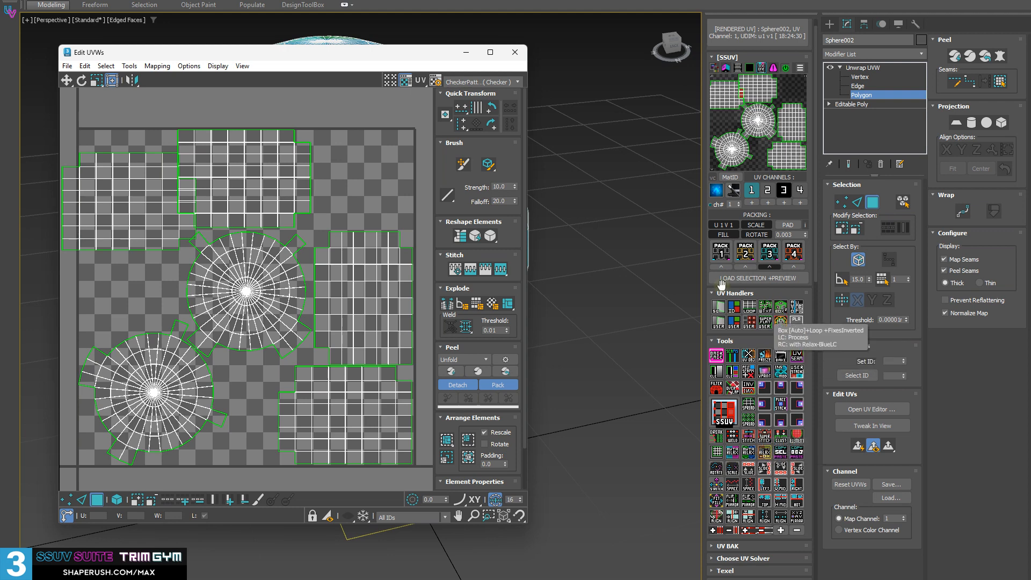
click(781, 355)
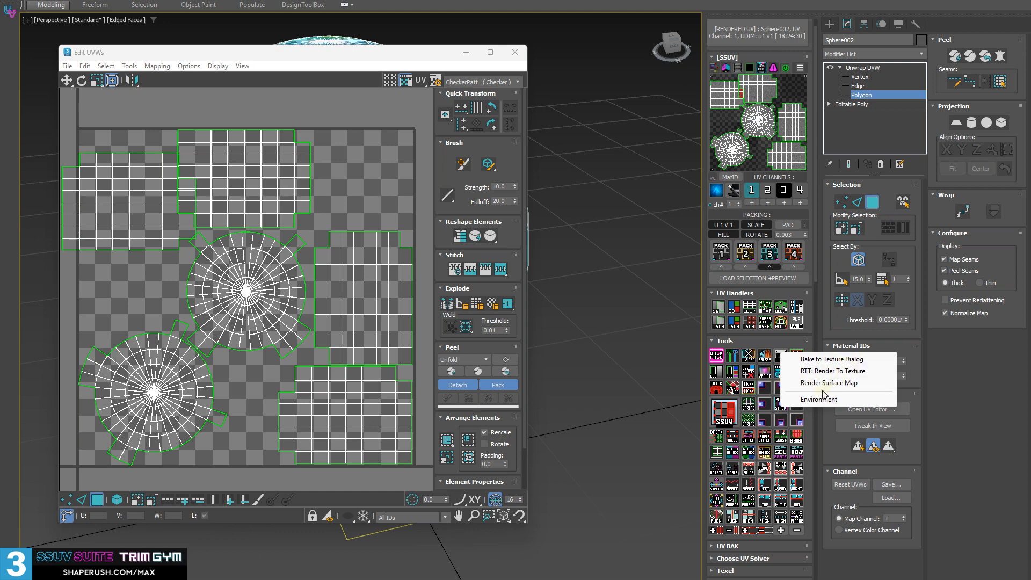
click(634, 469)
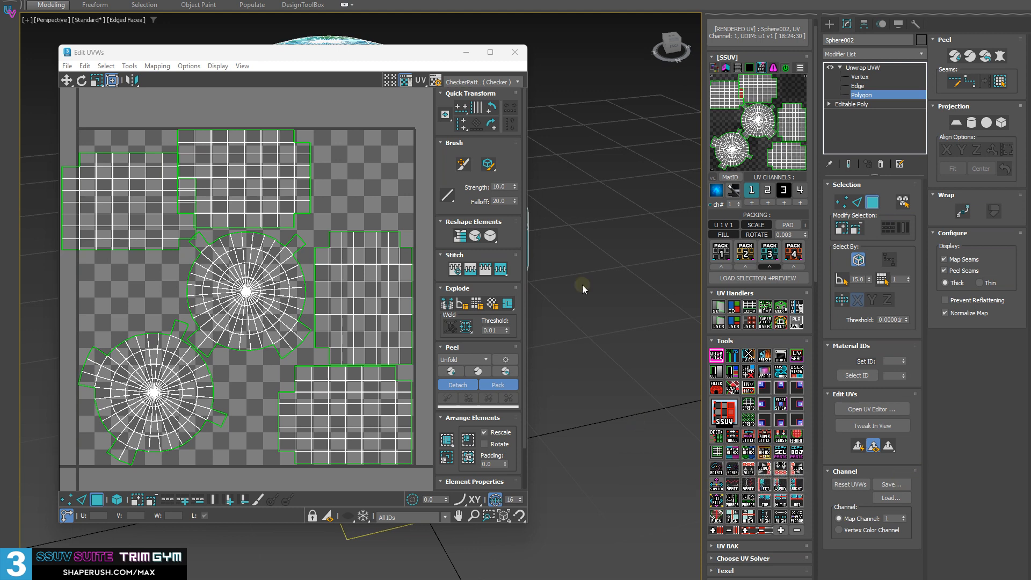
Select the tall grid shell in the UV editor and move it outside the tile into empty space
drag(397, 54, 548, 56)
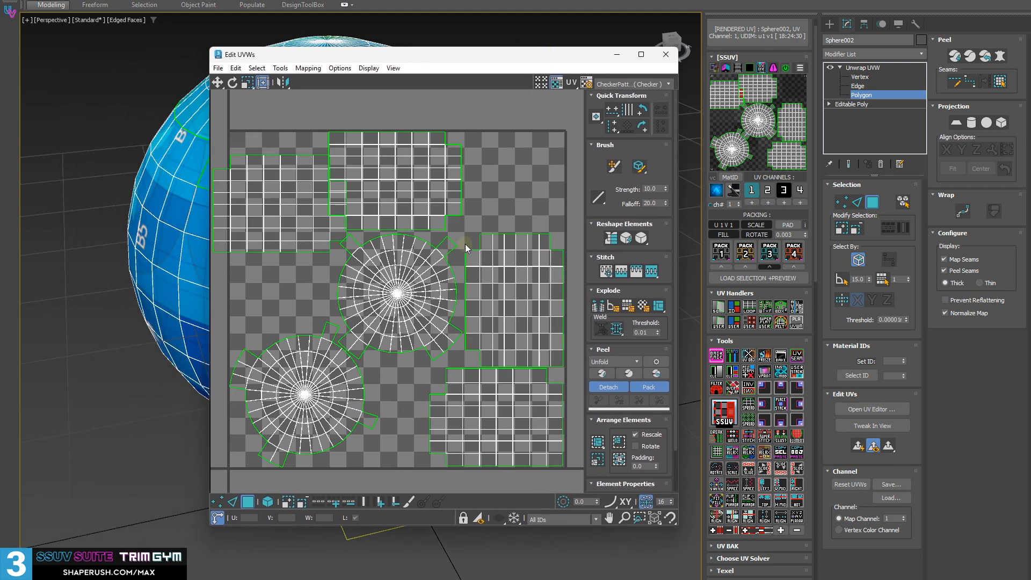
middle_drag(543, 293, 502, 280)
click(502, 285)
scroll(499, 315, up, 2)
middle_drag(507, 329, 369, 273)
click(437, 204)
click(442, 220)
scroll(497, 272, down, 2)
drag(334, 251, 556, 251)
middle_drag(520, 279, 397, 274)
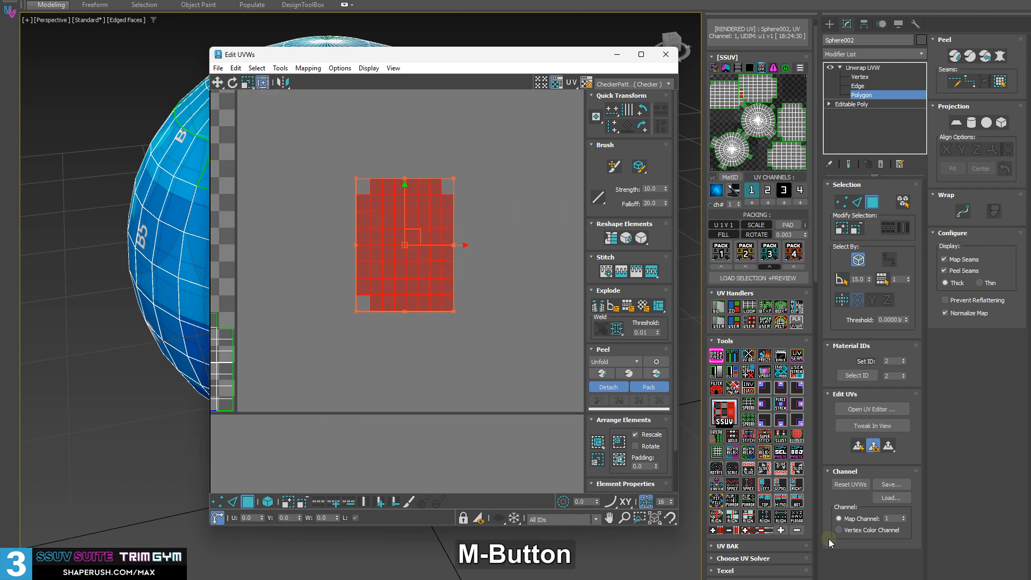
Relax the isolated tall shell with the Two RELAX unheld perimeter tool
click(732, 451)
scroll(354, 240, up, 2)
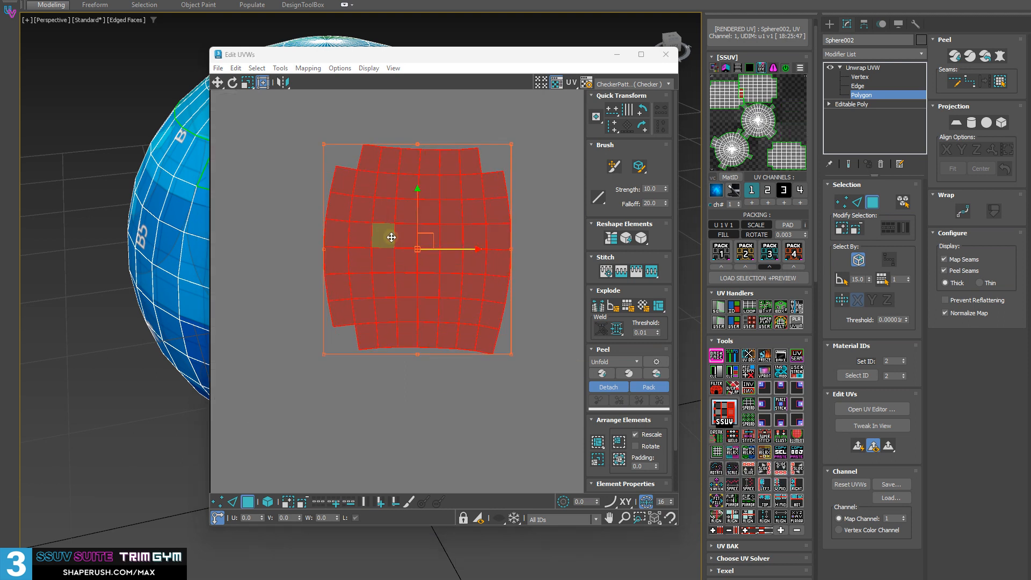
middle_drag(370, 239, 457, 229)
scroll(376, 298, down, 2)
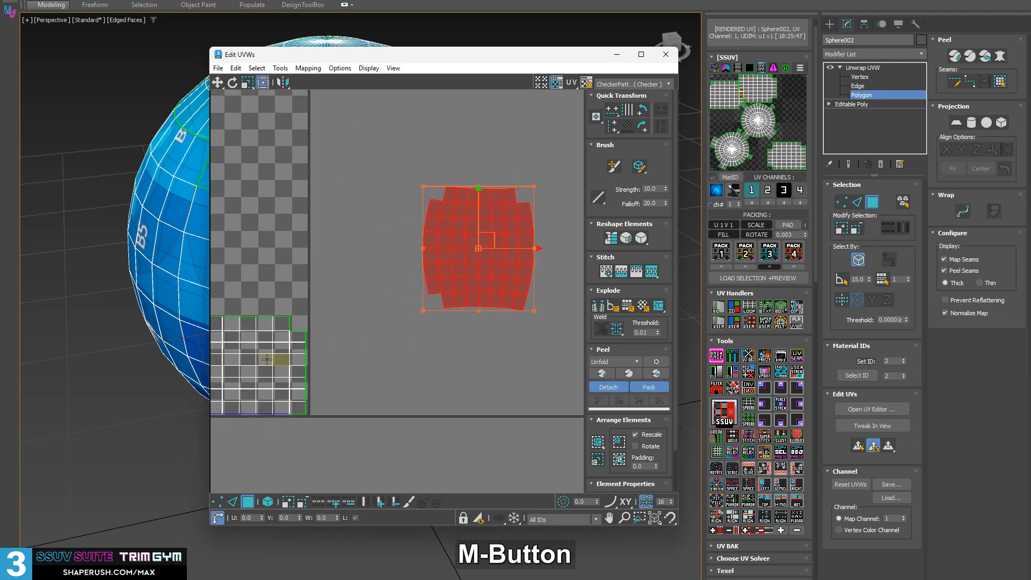
Select the wide grid shell in the tile's lower corner and place it outside the tile beside the relaxed shell
click(235, 370)
drag(235, 370, 547, 196)
middle_drag(547, 196, 402, 242)
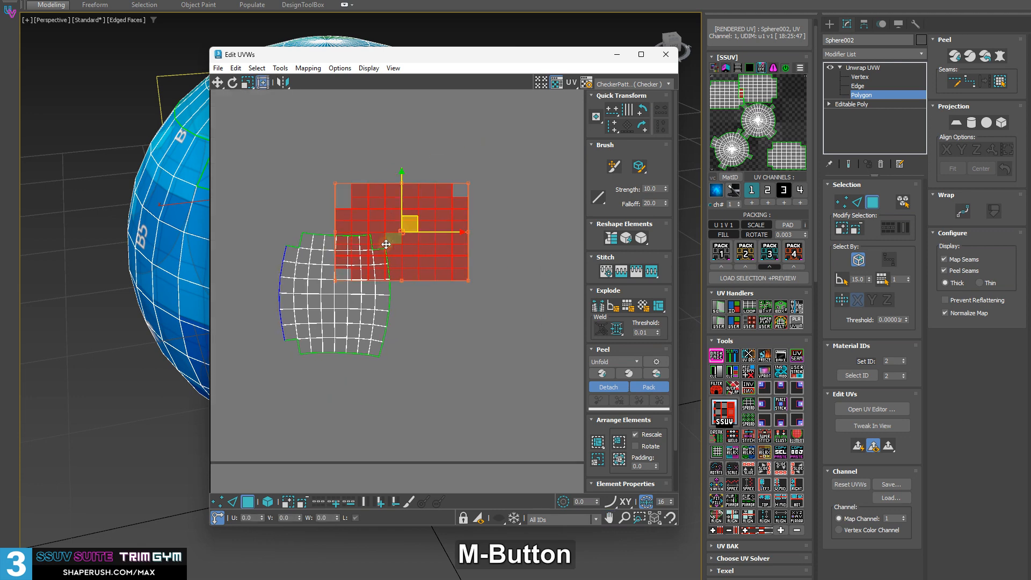
drag(410, 227, 468, 286)
Relax the second shell with its perimeter unheld, rotate it 90 degrees clockwise to stand upright, and clear the selection
click(731, 454)
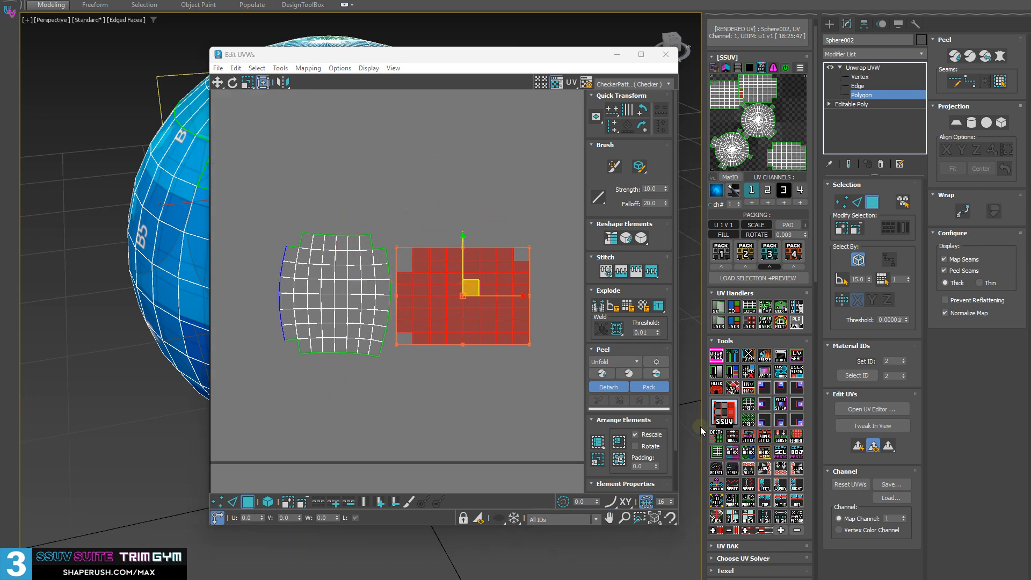
scroll(437, 269, up, 3)
middle_drag(437, 270, 411, 245)
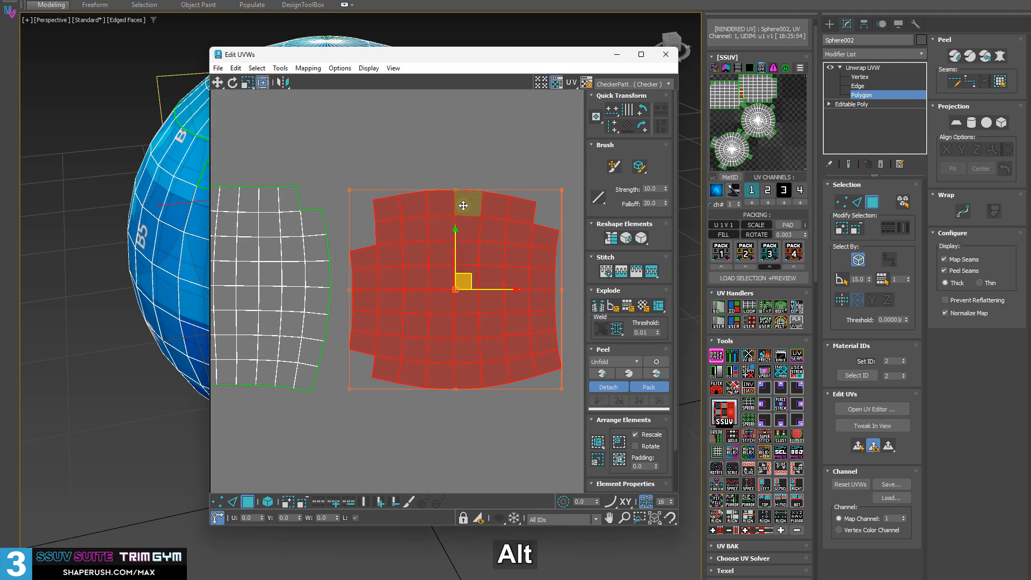
drag(455, 189, 525, 283)
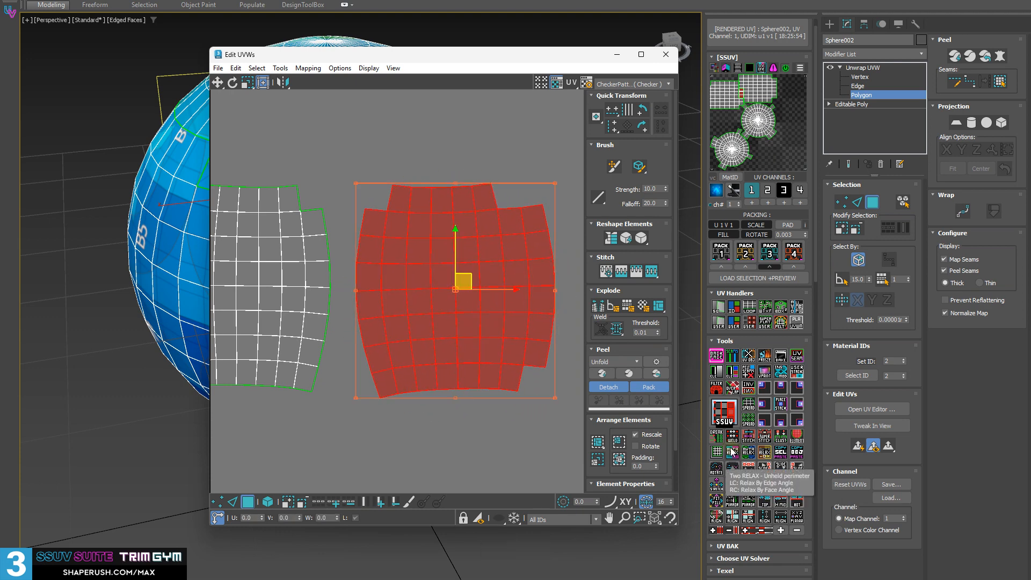
scroll(398, 327, down, 1)
middle_drag(401, 326, 454, 338)
click(410, 410)
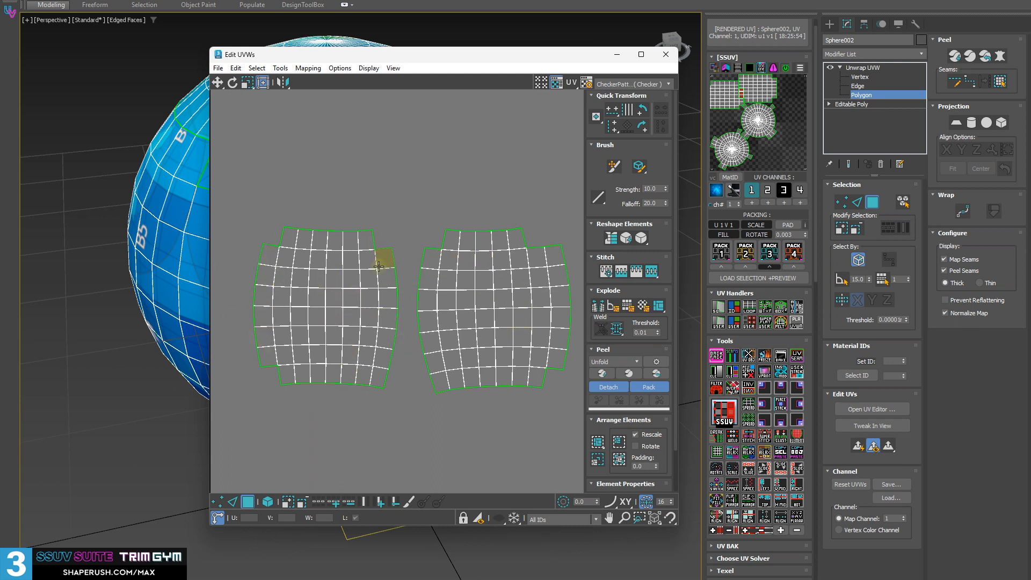
Select the two relaxed shells and examine their shapes alongside the matching polygons on the sphere
drag(245, 235, 404, 401)
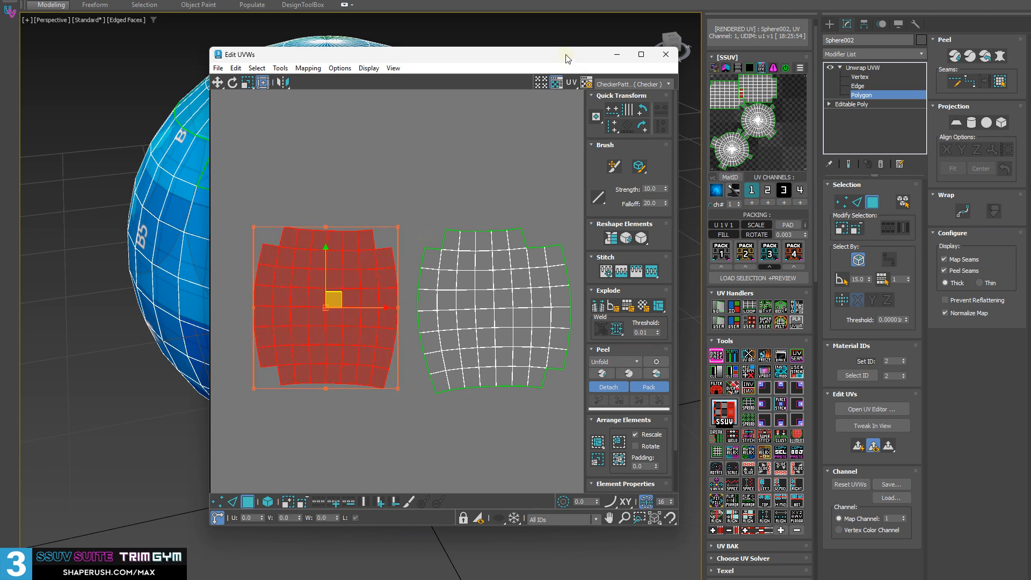
drag(548, 59, 395, 134)
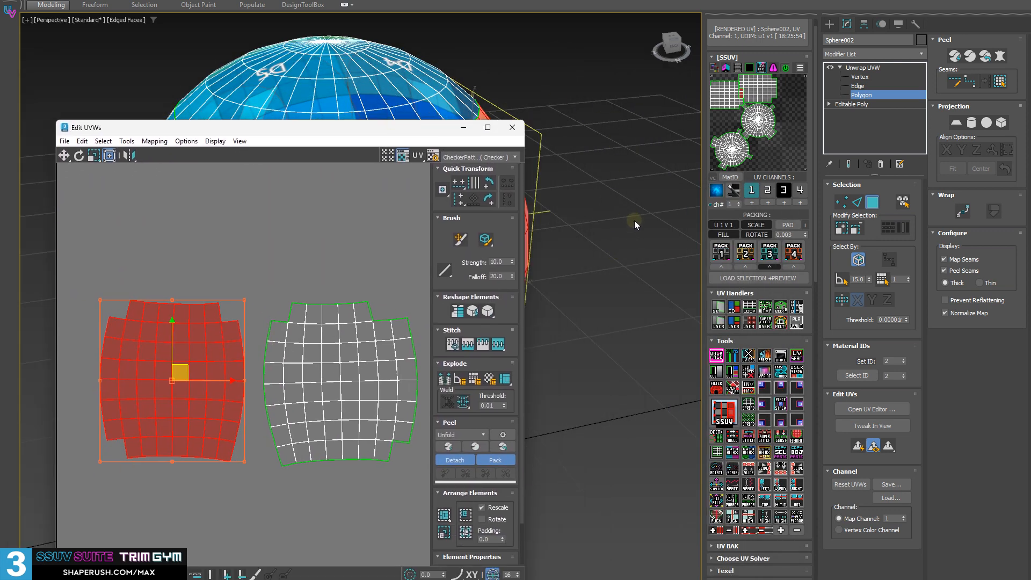
alt+middle_drag(616, 157, 591, 243)
scroll(345, 389, down, 3)
middle_drag(341, 399, 291, 368)
drag(360, 423, 82, 257)
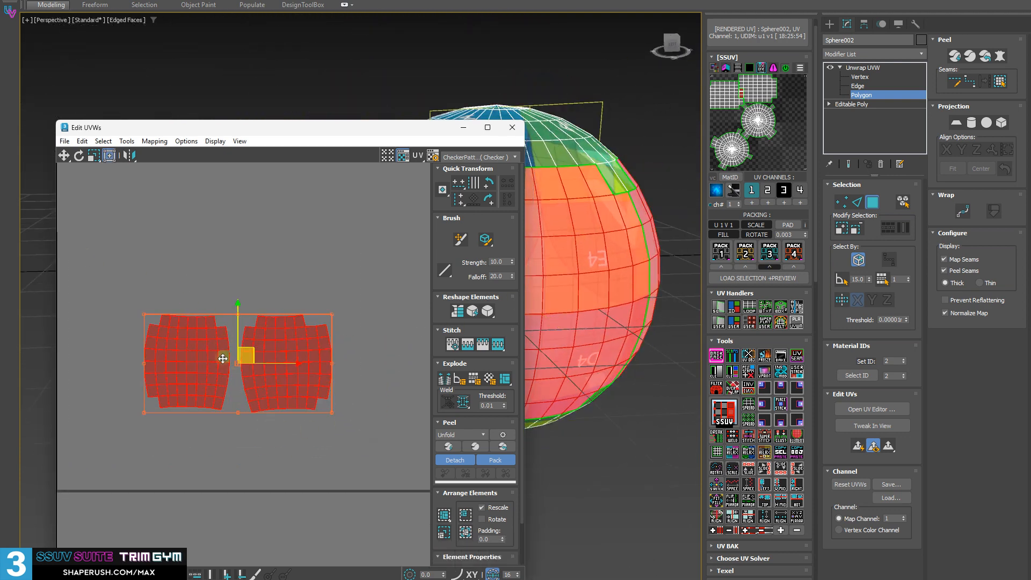
scroll(282, 358, up, 3)
middle_drag(282, 358, 307, 321)
drag(311, 133, 397, 133)
scroll(269, 422, down, 6)
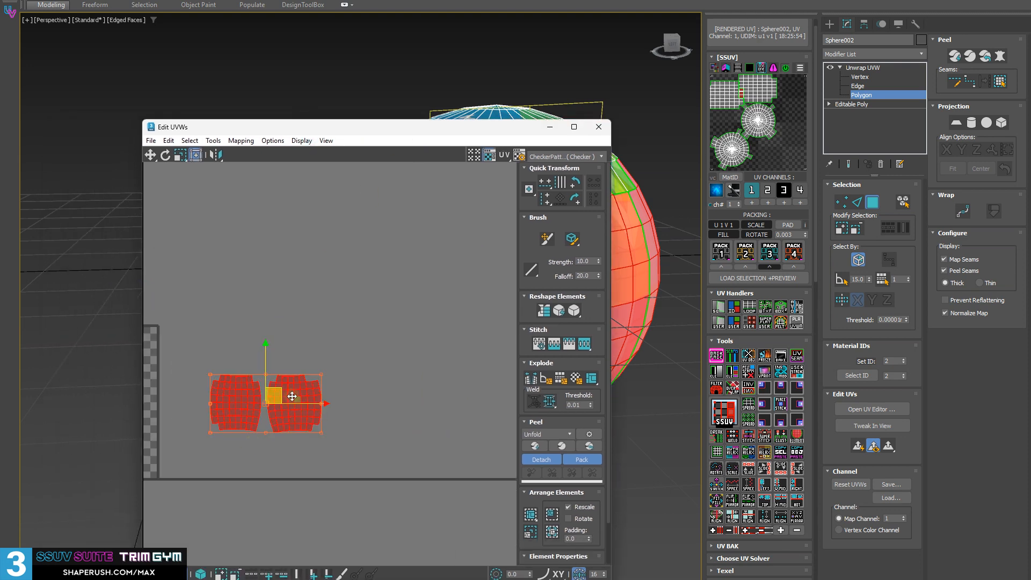
Select the grid shell at the upper edge of the UV tile and move it outside the tile
middle_drag(292, 398, 471, 377)
scroll(227, 400, up, 3)
click(275, 279)
middle_drag(322, 262, 482, 215)
drag(464, 130, 265, 111)
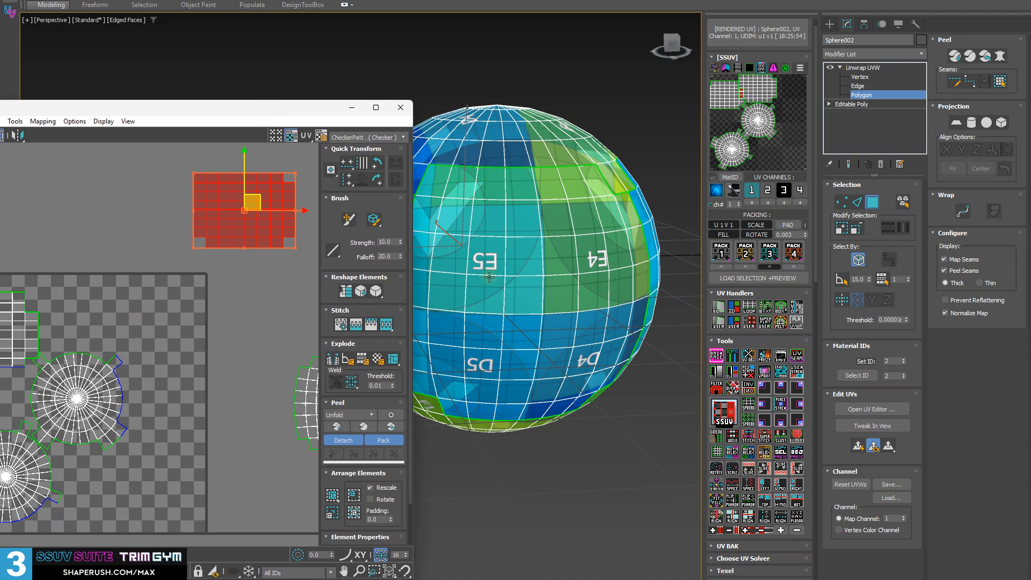
Relax the newly isolated shell with the Two RELAX held perimeter tool, keeping its outer border fixed
alt+middle_drag(490, 278, 595, 292)
key(z)
alt+middle_drag(457, 301, 606, 348)
scroll(533, 313, down, 5)
alt+middle_drag(605, 348, 607, 329)
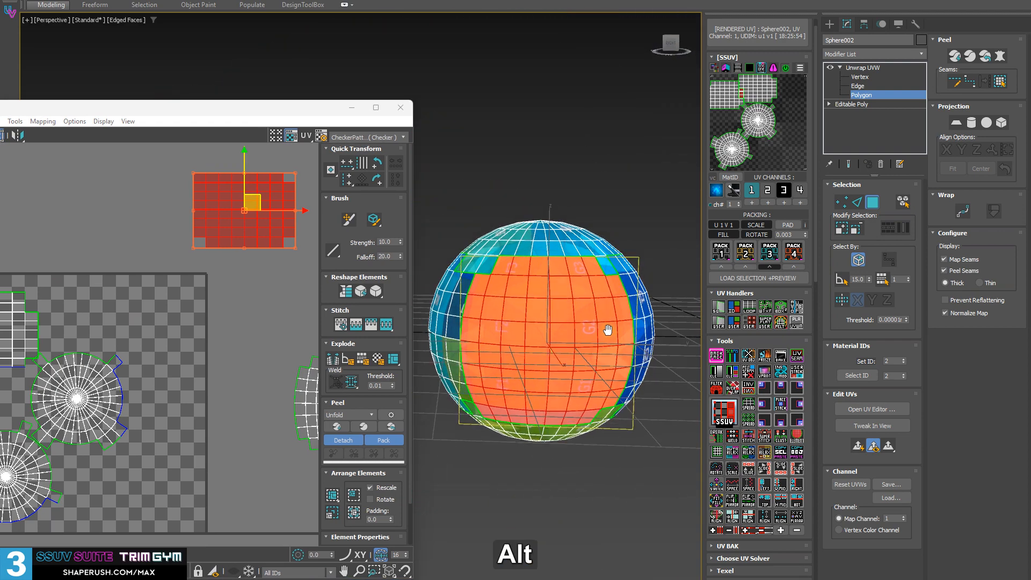
drag(248, 112, 261, 93)
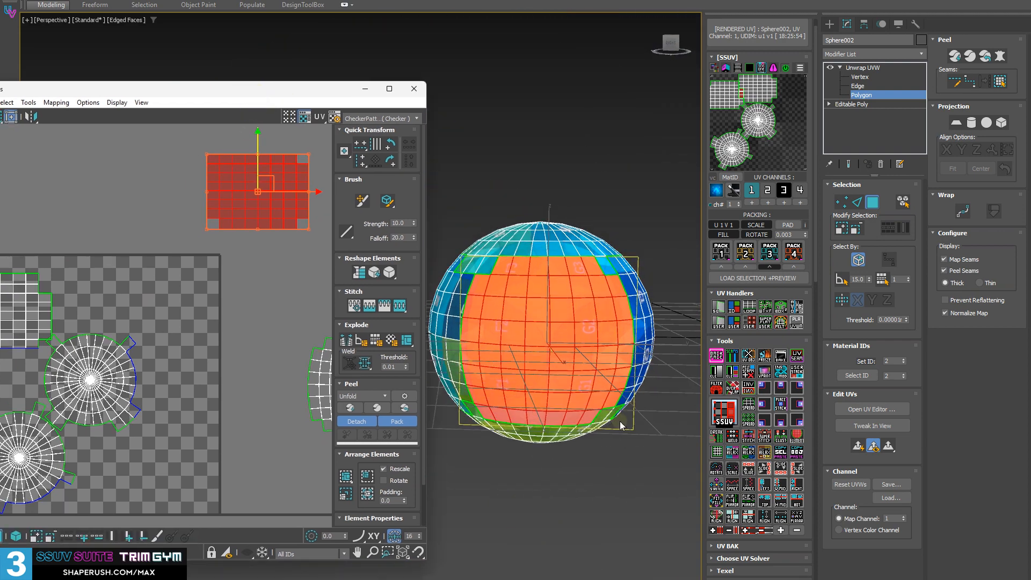
click(751, 458)
middle_drag(261, 195, 189, 262)
scroll(246, 268, up, 4)
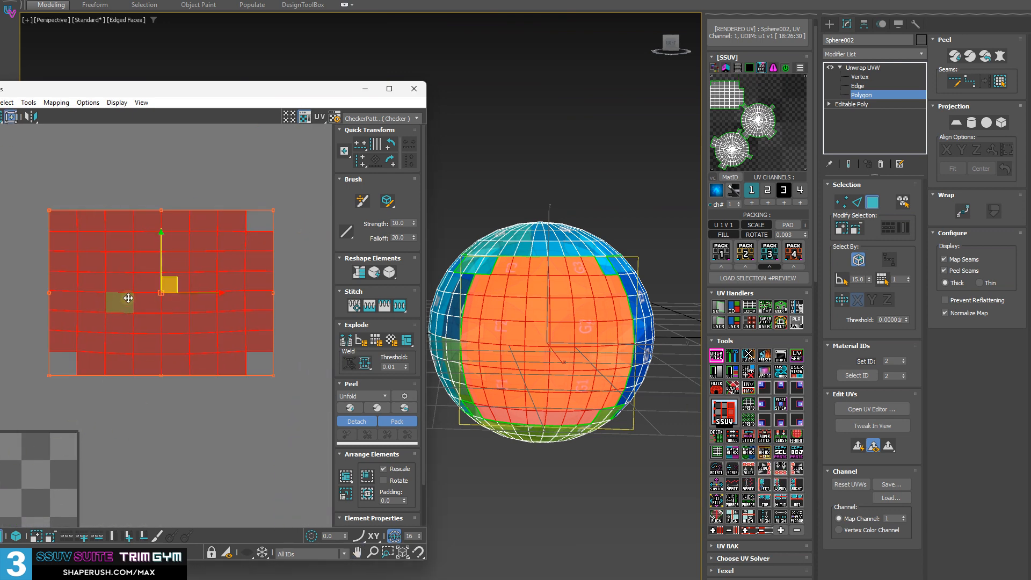
Select a block of six adjoining polygons near the shell's centre and rotate them diagonally in the UV editor
click(530, 355)
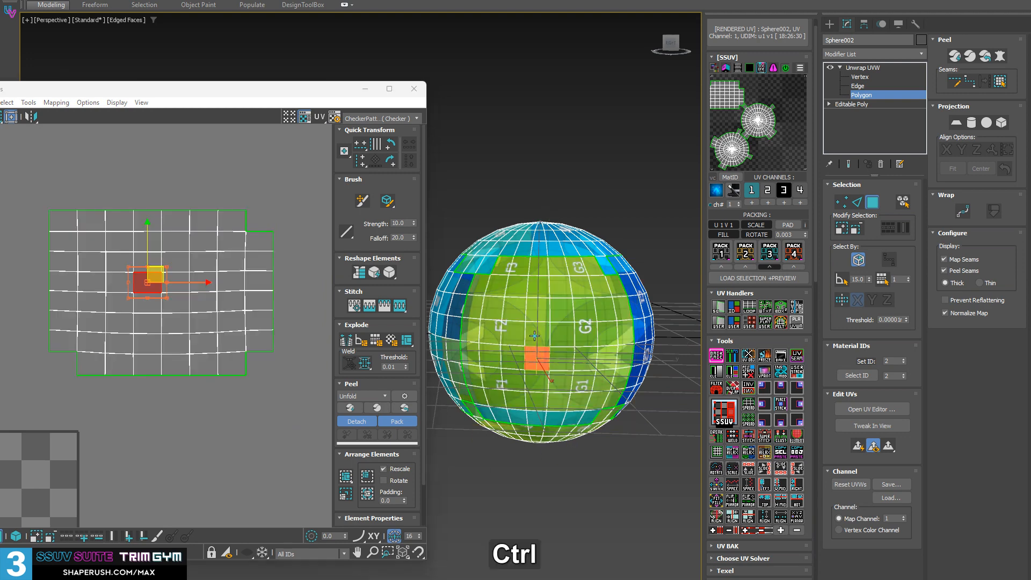
ctrl+click(537, 336)
ctrl+click(561, 337)
ctrl+click(561, 357)
ctrl+click(513, 359)
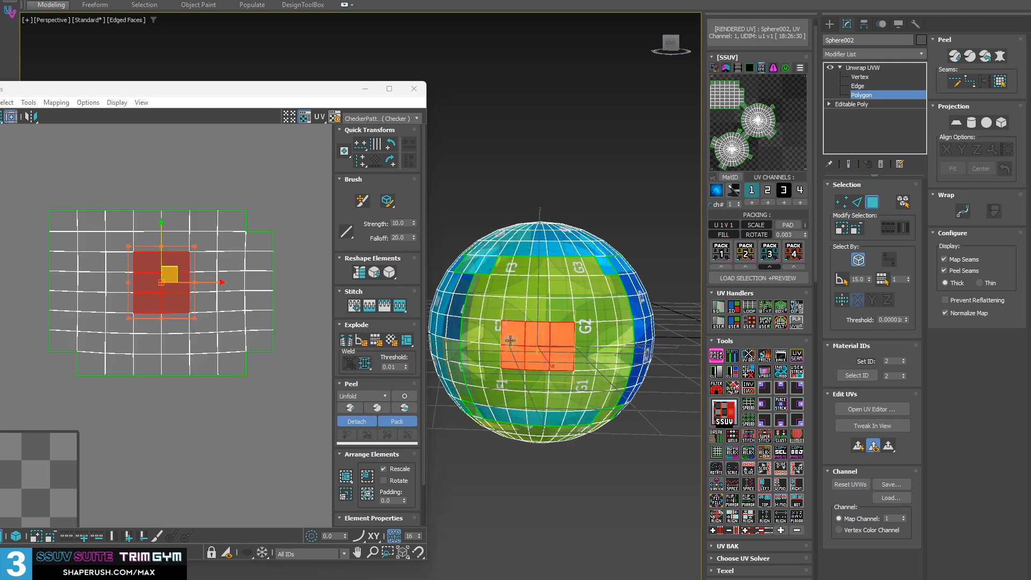
drag(192, 283, 232, 387)
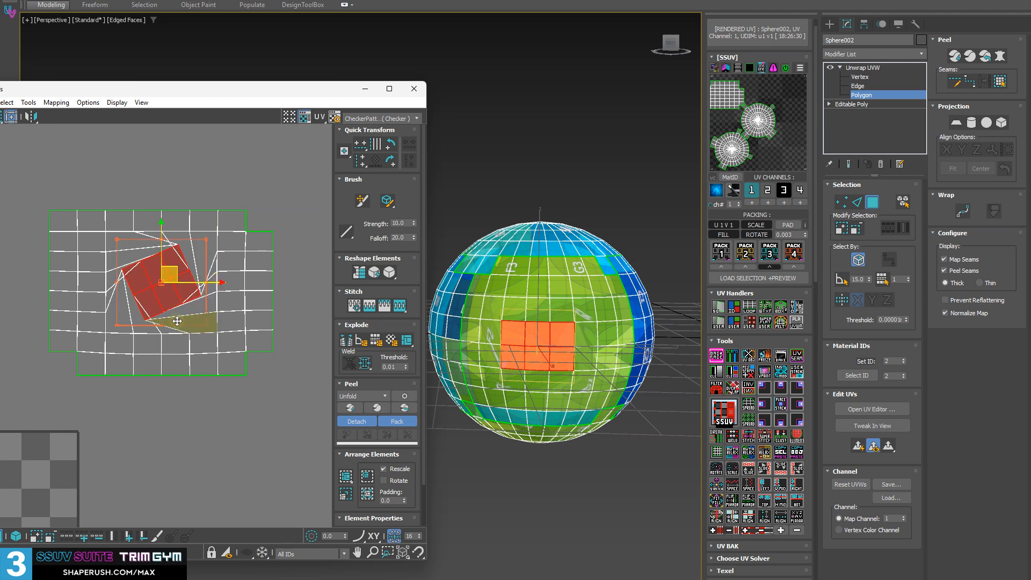
click(747, 505)
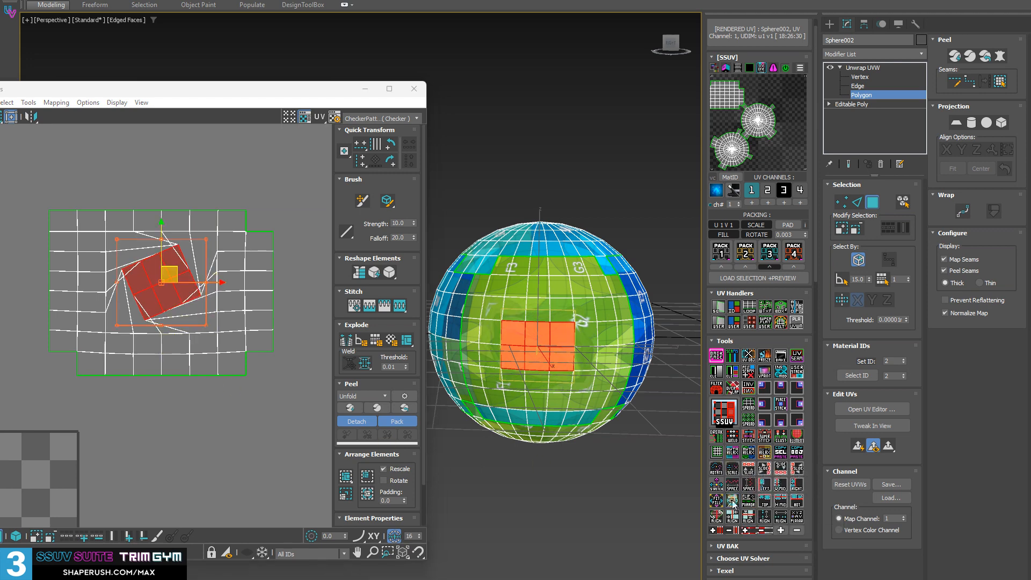
Clear the polygon selection and turn off the edged-faces display to show the checker pattern around the rotated area on the sphere
click(590, 484)
scroll(564, 344, up, 5)
mouse_move(559, 363)
alt+middle_down()
mouse_move(567, 363)
mouse_move(561, 389)
mouse_move(580, 363)
alt+middle_up()
key(F4)
Select the entire distorted grid shell and relax it with the Two RELAX held perimeter tool
scroll(567, 372, down, 3)
click(573, 371)
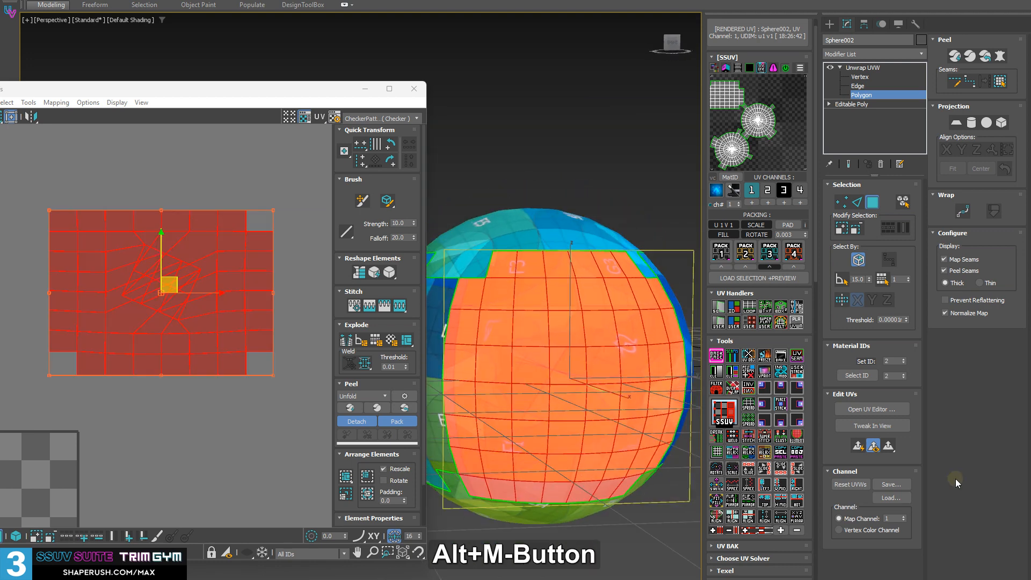
click(750, 456)
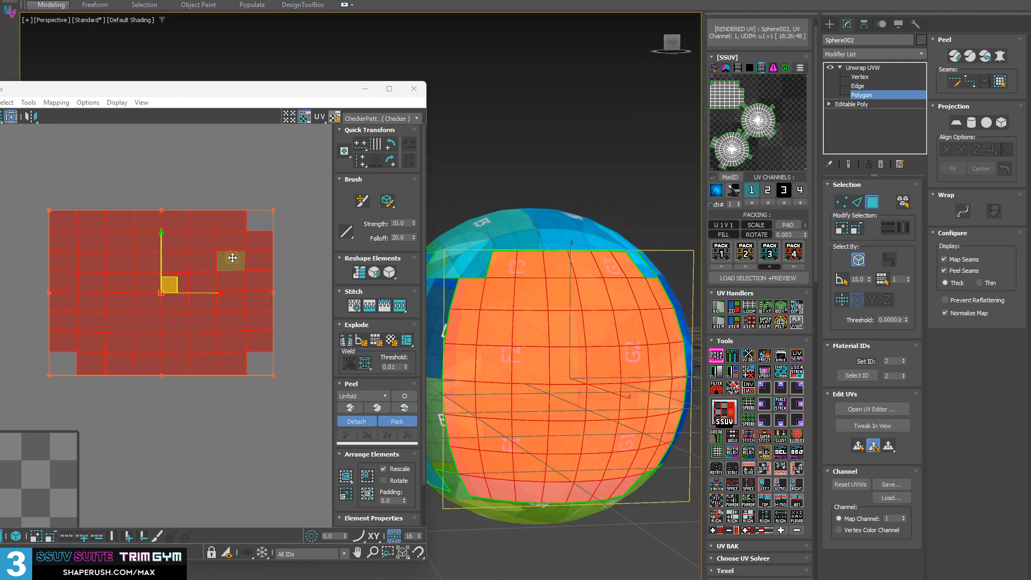
Select a block of four adjoining polygons near the shell's centre and rotate it diagonally in the UV editor
scroll(205, 297, down, 2)
middle_drag(141, 357, 230, 299)
click(221, 351)
click(227, 249)
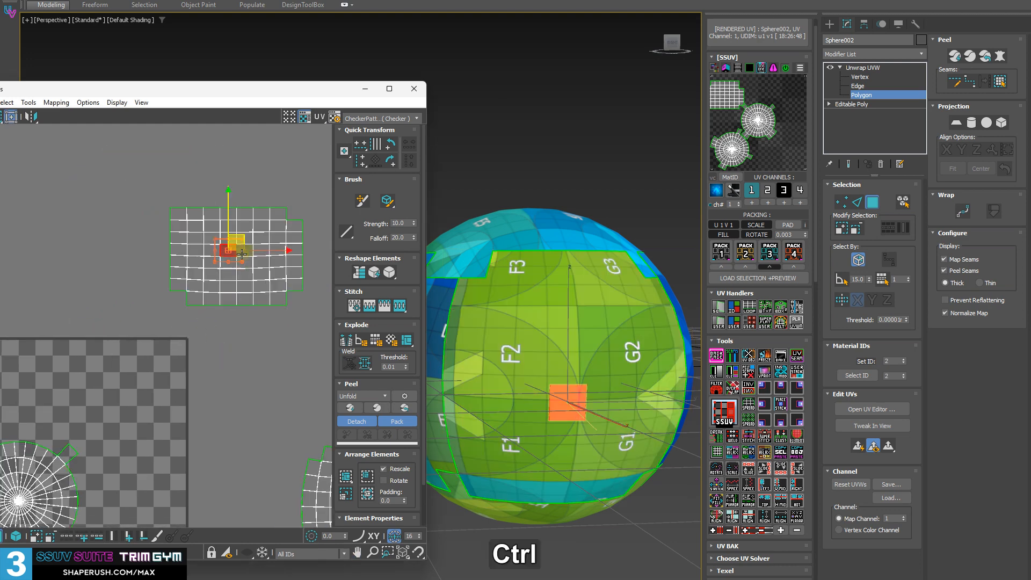
ctrl+click(230, 261)
ctrl+click(247, 253)
ctrl+click(247, 253)
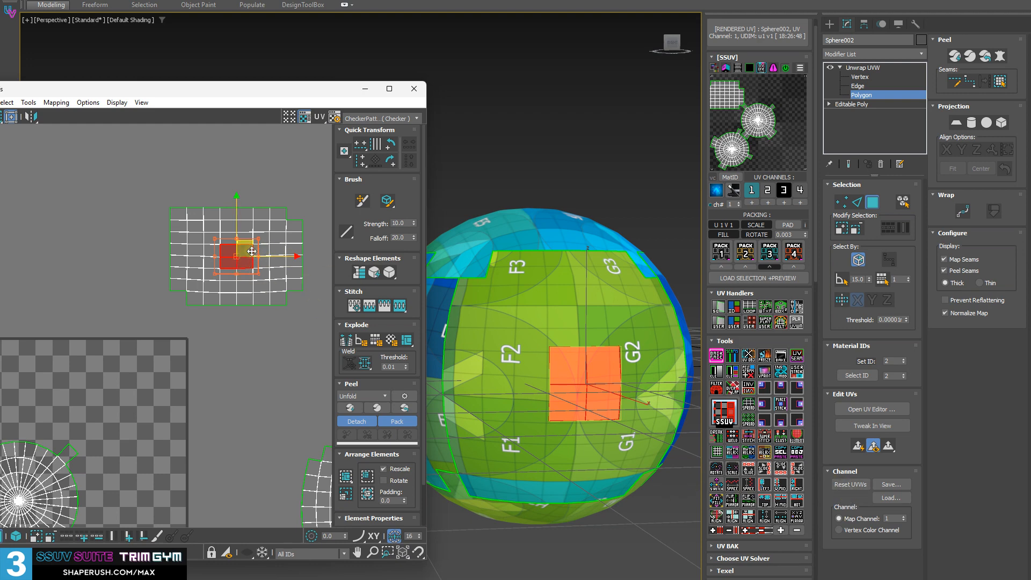
drag(237, 236, 248, 239)
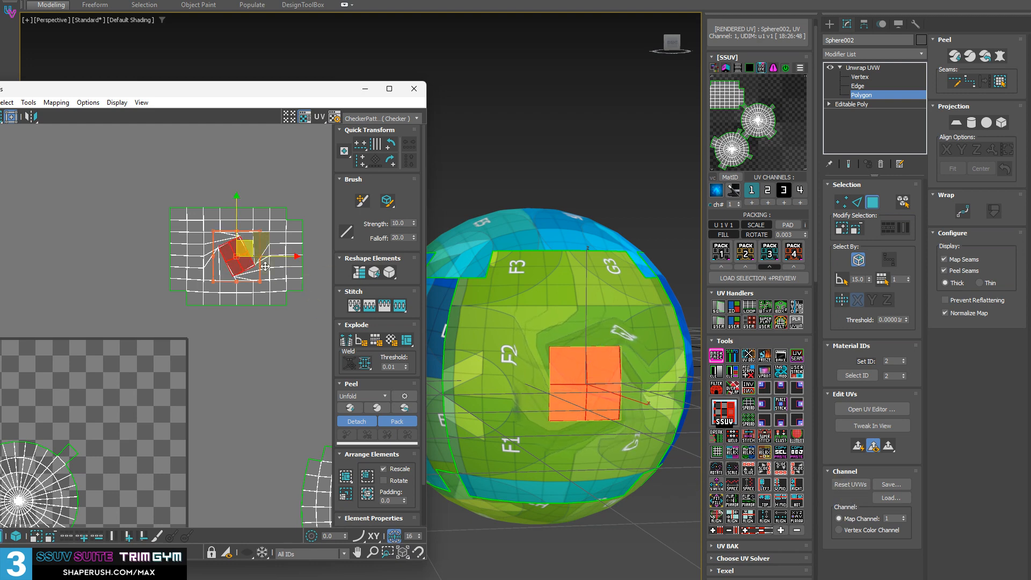
click(730, 504)
scroll(247, 244, up, 2)
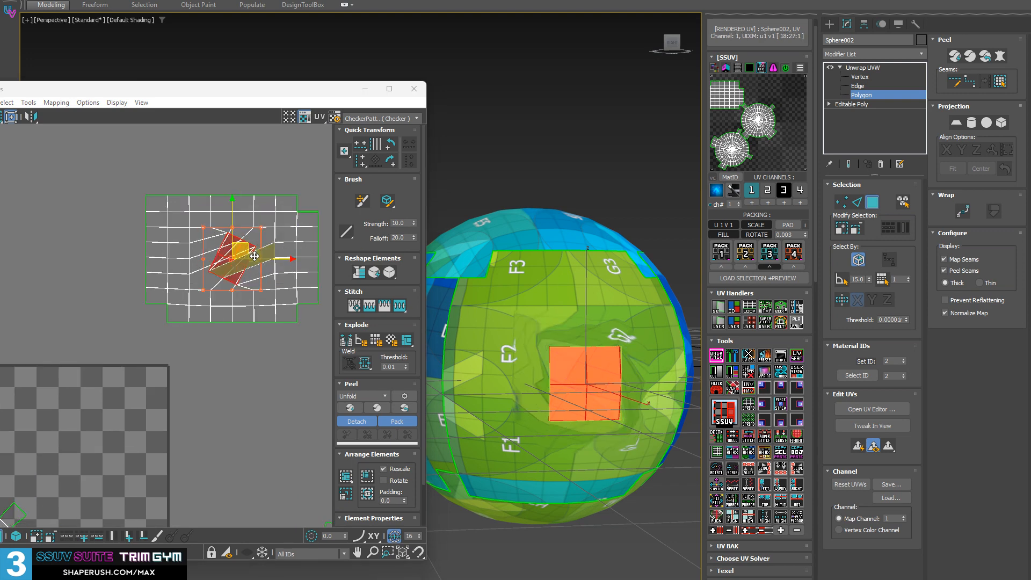
Select the whole shell again, even out its twisted centre with the held-perimeter relax, and clear the selection
middle_drag(247, 243, 219, 301)
click(243, 182)
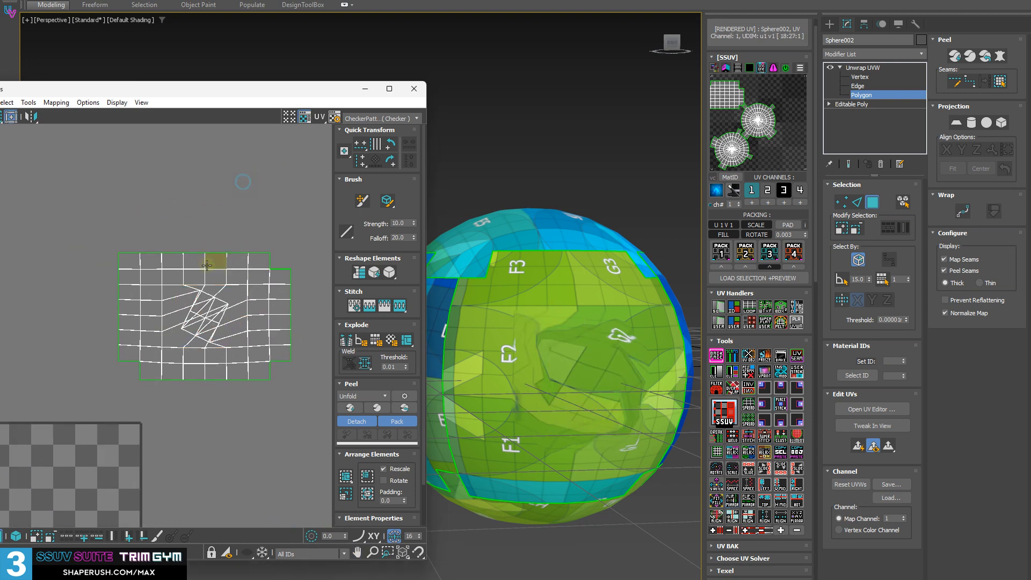
double_click(197, 277)
click(763, 456)
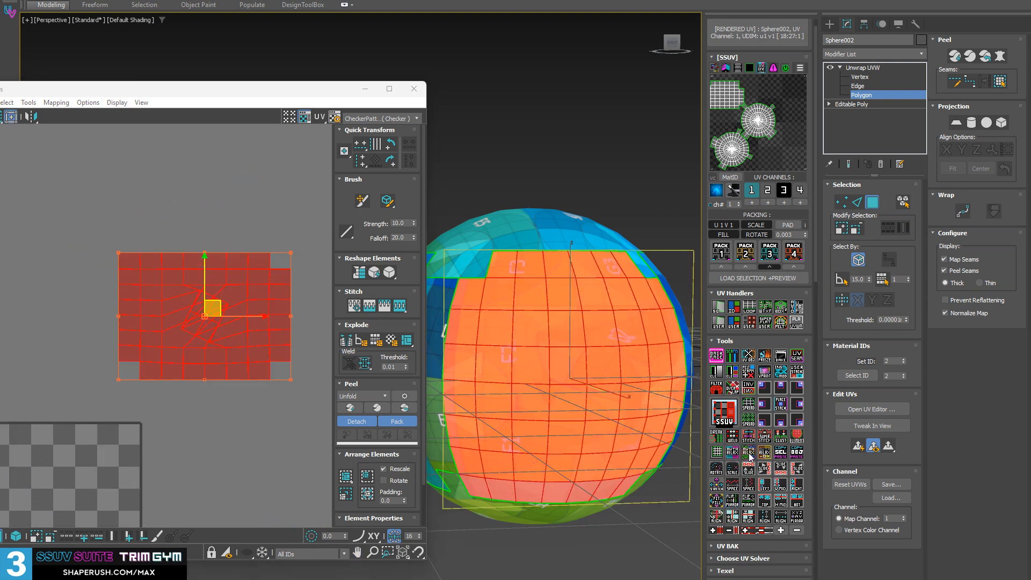
middle_drag(175, 300, 131, 287)
click(166, 201)
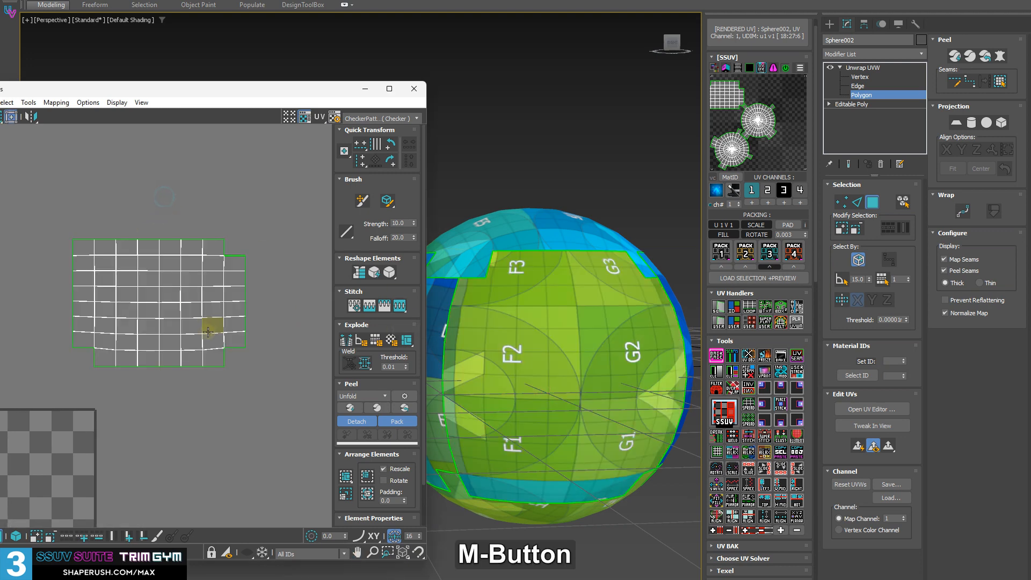
scroll(212, 327, up, 2)
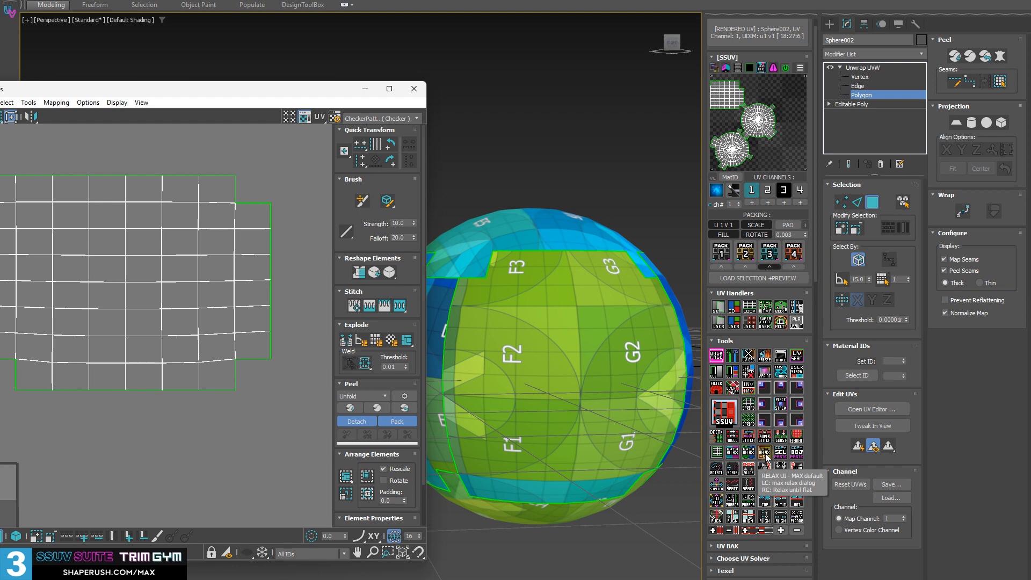
Close the UV editor, open the default Relax Tool dialog through RELAX UI, and close the dialog and reopened editor
click(411, 95)
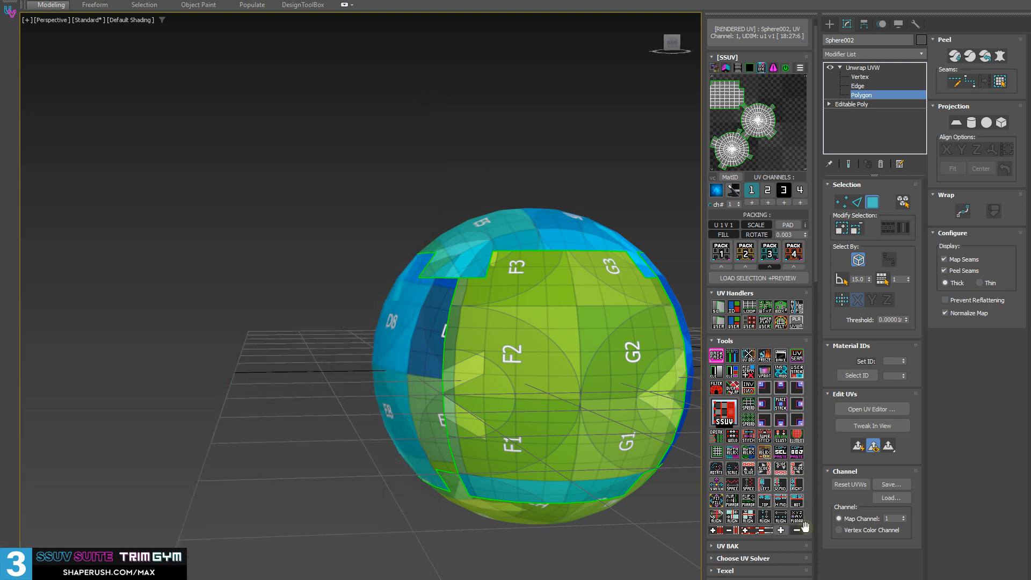
click(765, 452)
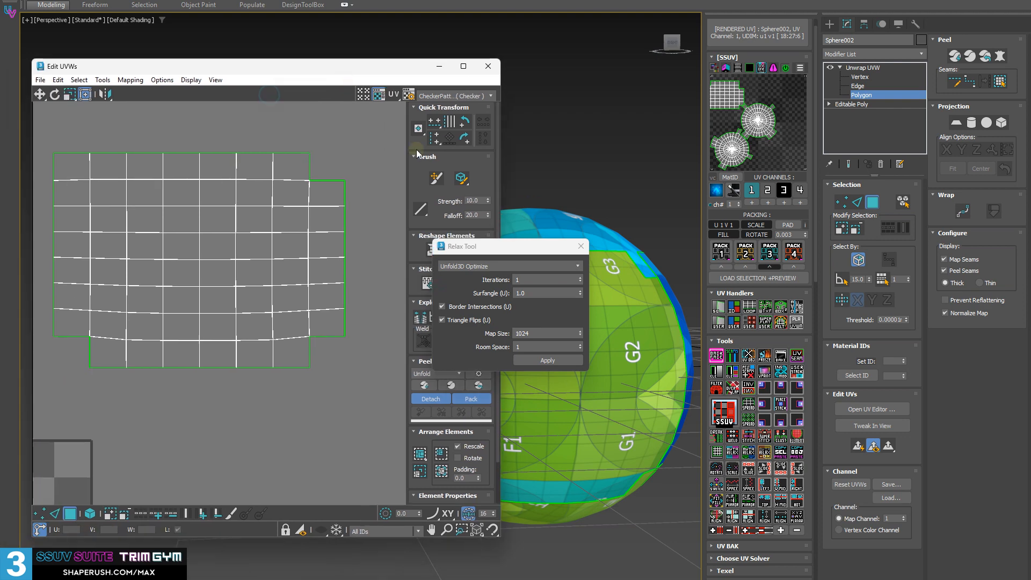
click(580, 246)
click(488, 66)
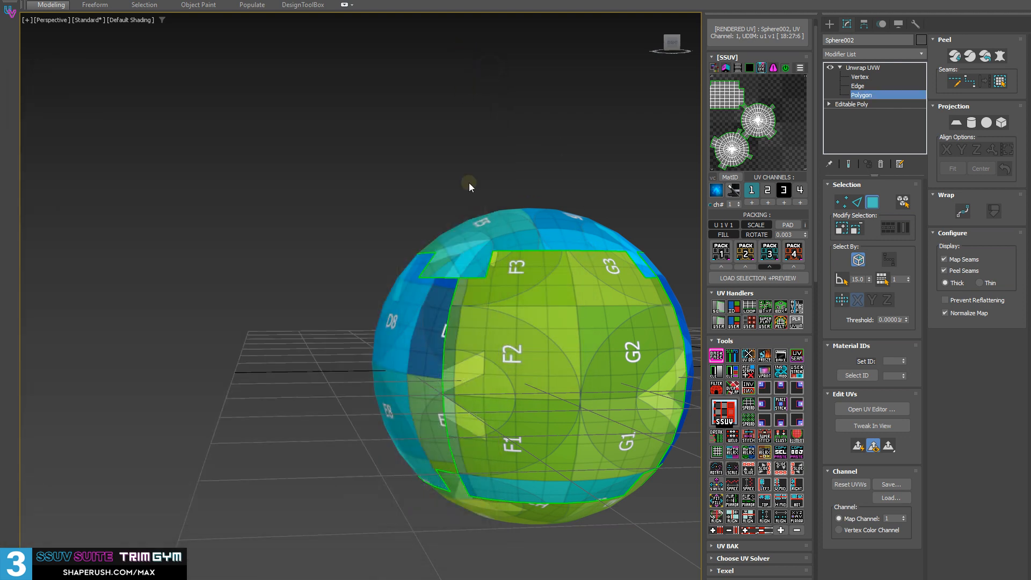
Select the front grid shell directly on the sphere and add further shells around the sphere to the selection
click(600, 347)
double_click(600, 347)
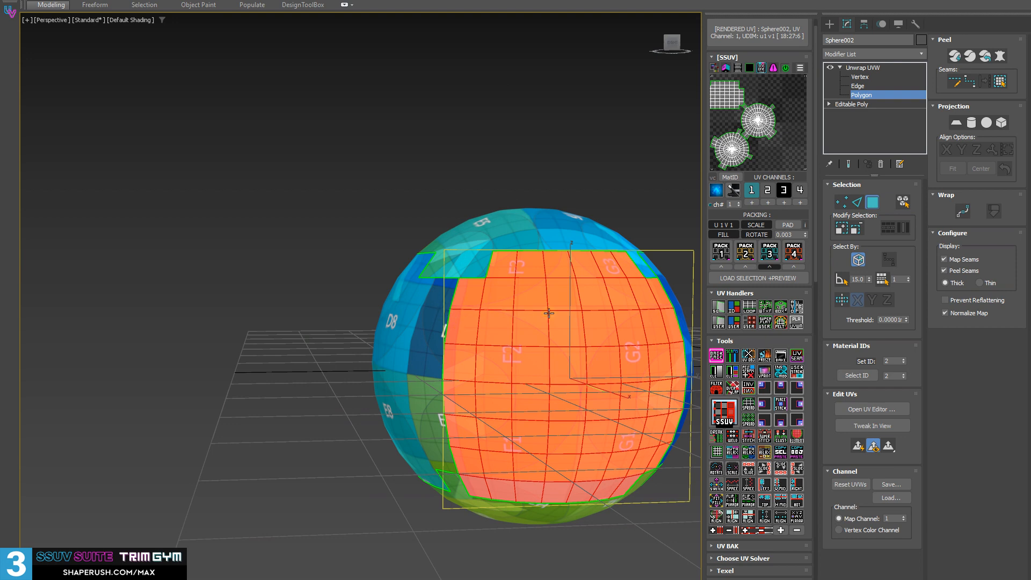
middle_drag(549, 313, 320, 265)
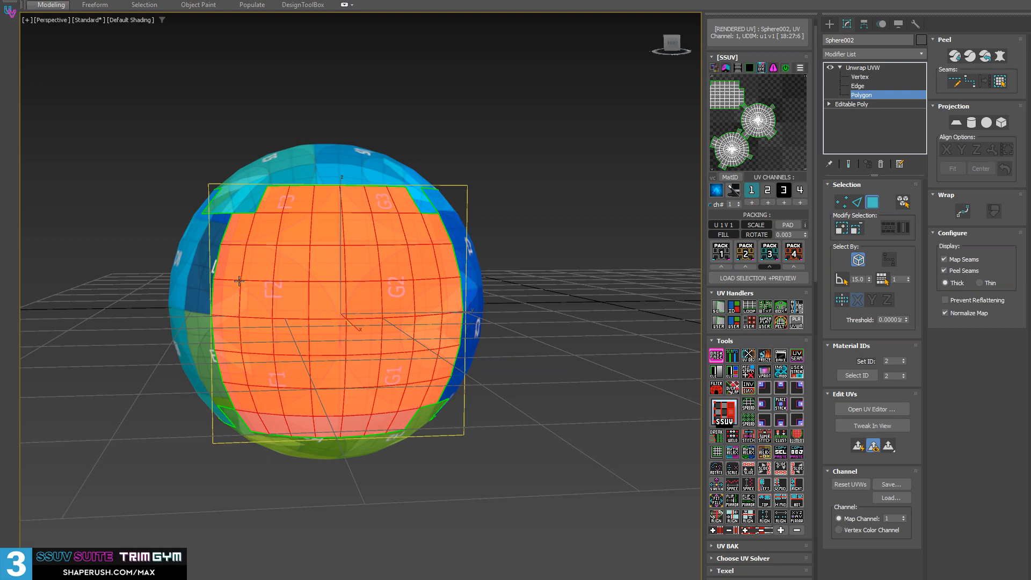
alt+middle_drag(239, 281, 410, 297)
ctrl+double_click(309, 308)
alt+middle_drag(238, 377, 339, 349)
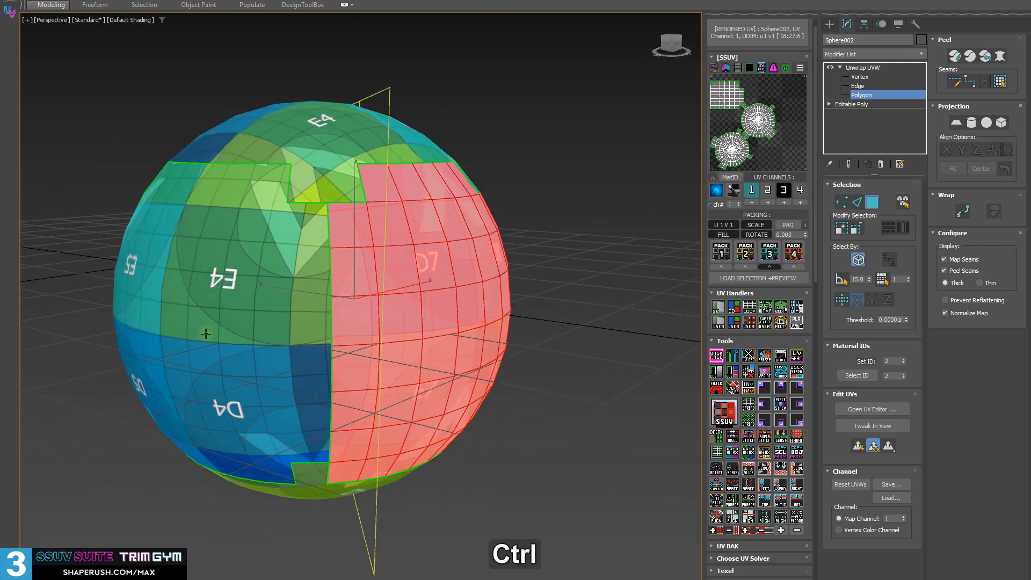
ctrl+double_click(206, 333)
alt+middle_drag(206, 334, 302, 372)
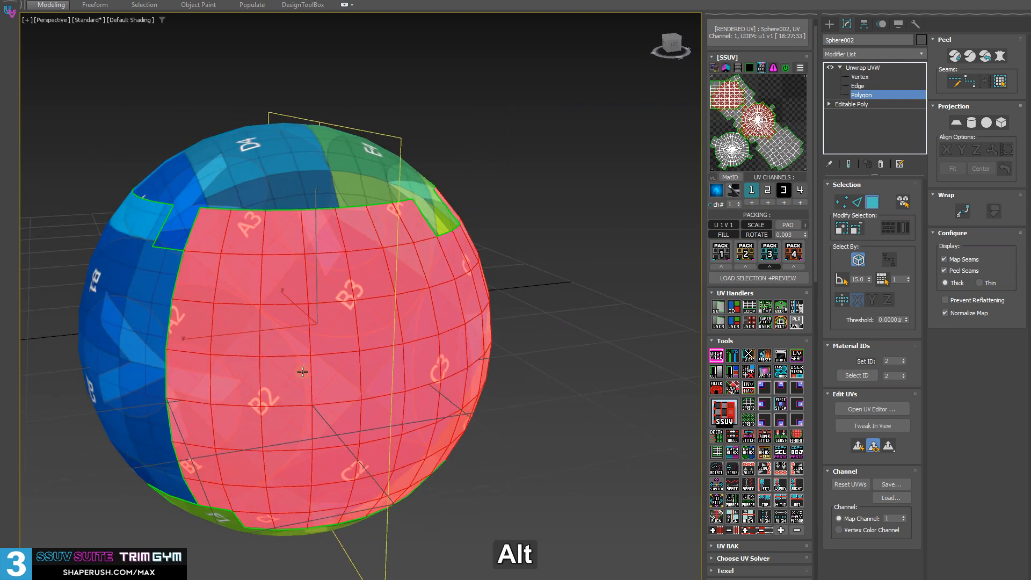
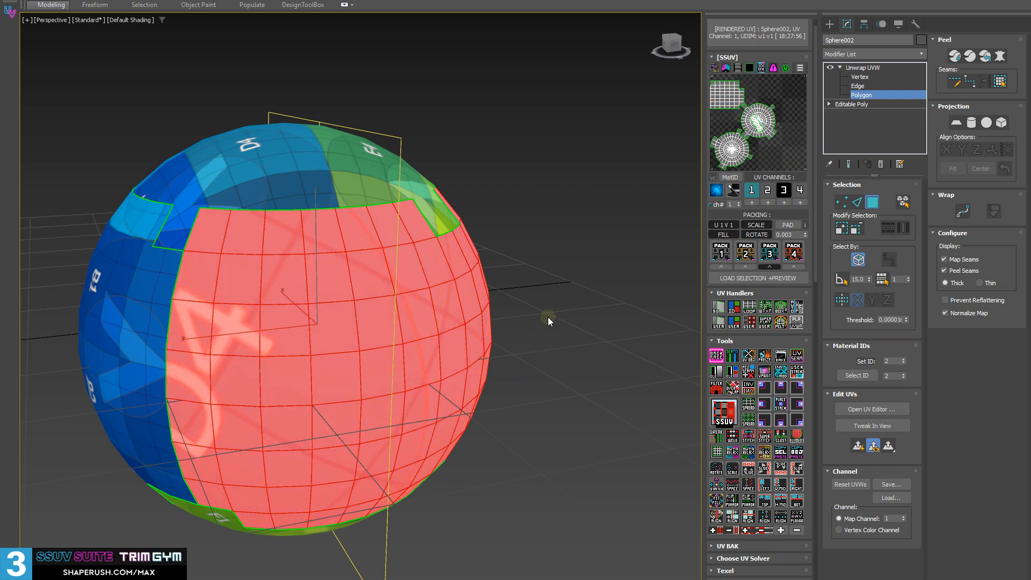
Reselect the wide joined shell around the sphere's middle and open the UV editor
alt+middle_drag(548, 317, 424, 320)
click(343, 322)
alt+middle_drag(461, 390, 269, 380)
scroll(371, 361, down, 4)
double_click(269, 381)
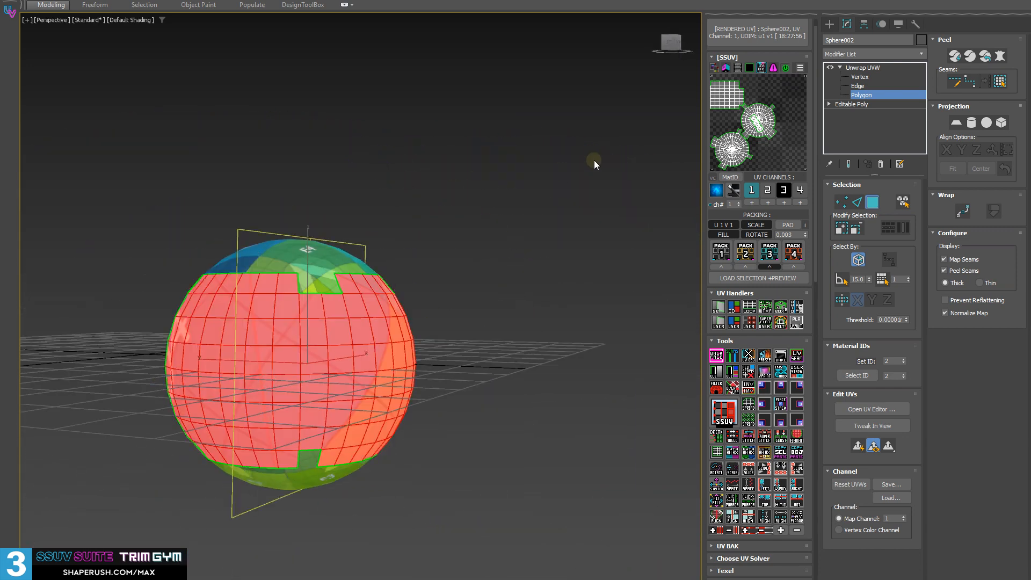
key(ctrl+e)
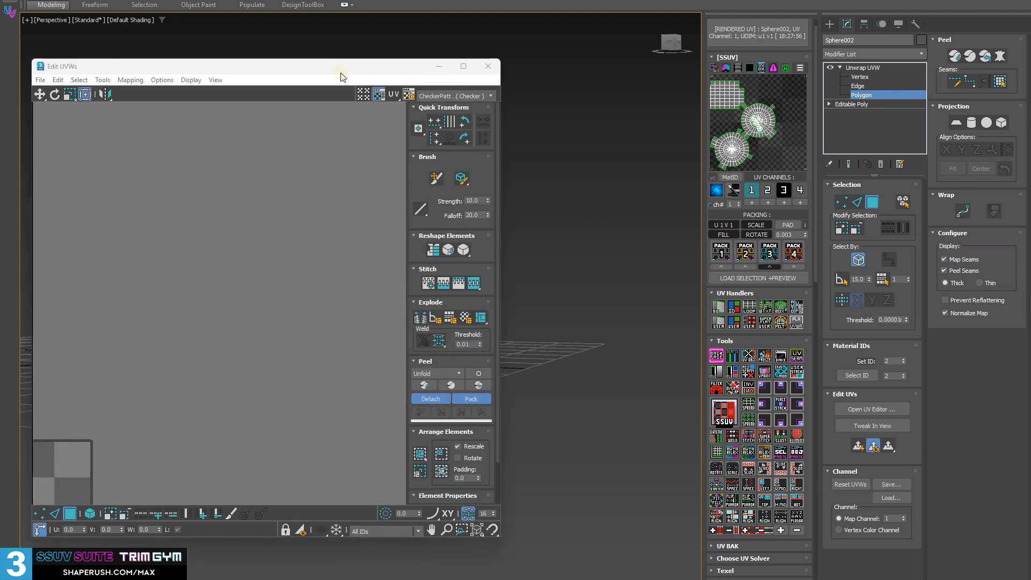
Move the selected strip shell off the round polar shell into empty UV space
drag(341, 68, 398, 59)
scroll(276, 329, down, 4)
middle_drag(112, 384, 250, 277)
scroll(250, 276, down, 3)
middle_drag(216, 334, 254, 304)
scroll(303, 299, up, 7)
drag(254, 305, 298, 171)
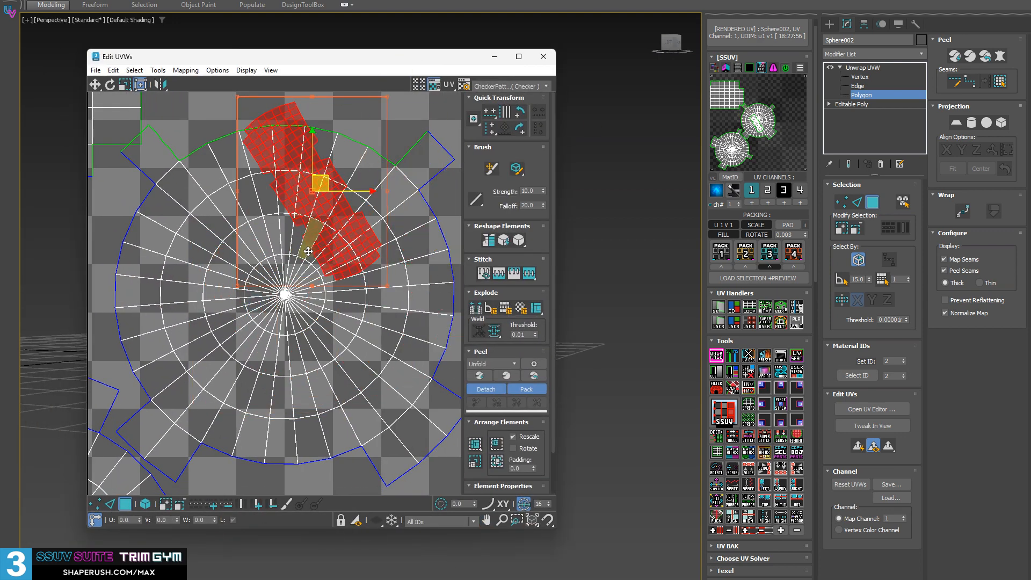
middle_drag(297, 171, 95, 223)
drag(126, 225, 372, 210)
scroll(334, 307, down, 4)
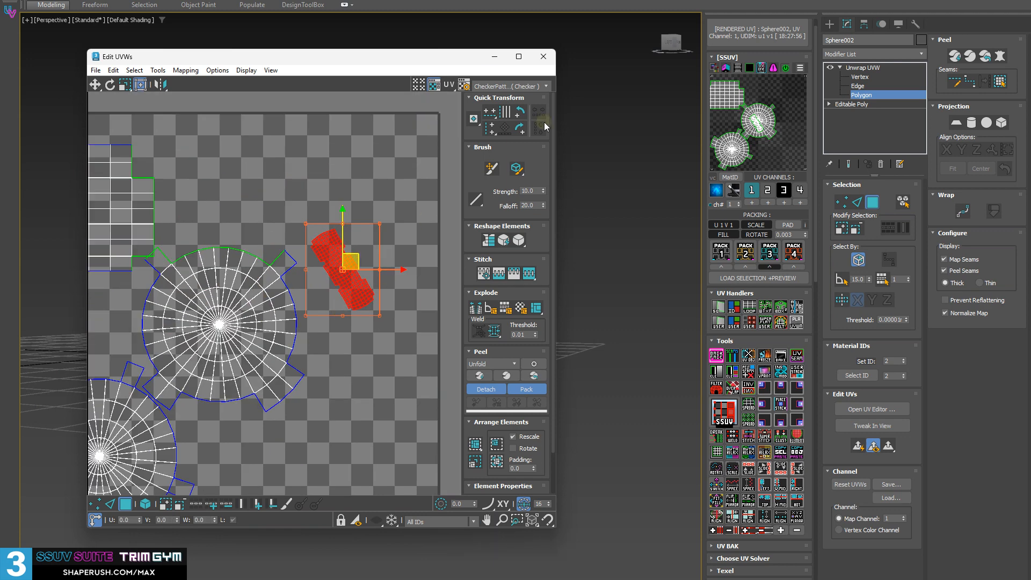
Close the UV editor, select every polygon of the sphere, and repack all its shells
click(548, 56)
middle_drag(376, 269, 417, 257)
key(ctrl+a)
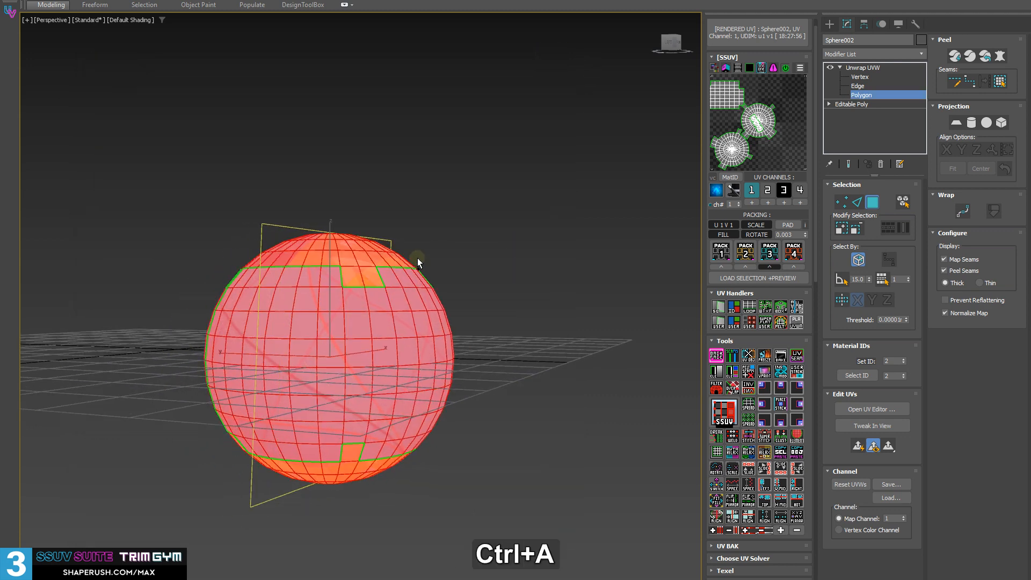
click(731, 314)
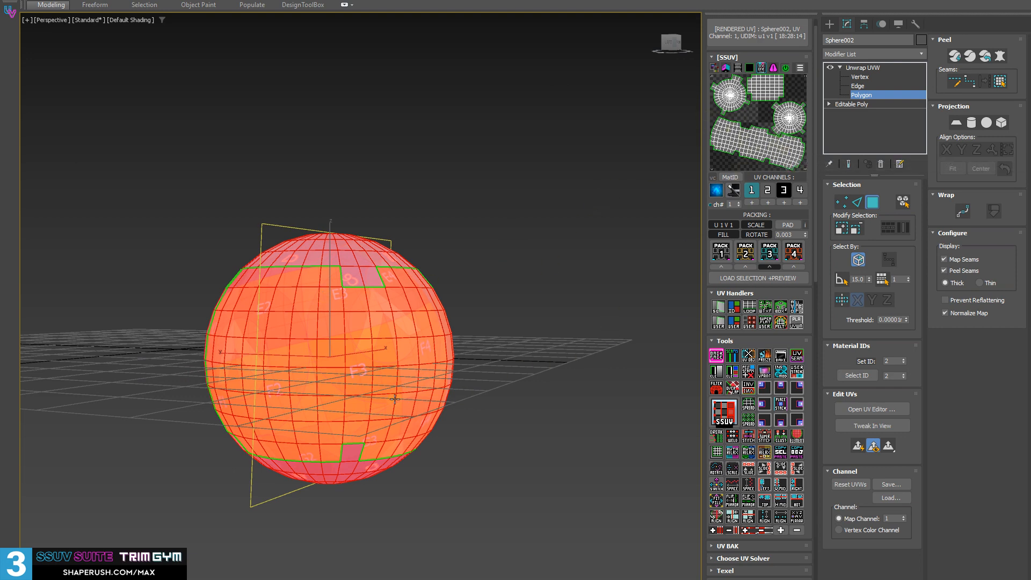
Solve the whole sphere as a single shell with EasyUV, and split it again into separate side and polar shells
alt+middle_drag(289, 372, 807, 423)
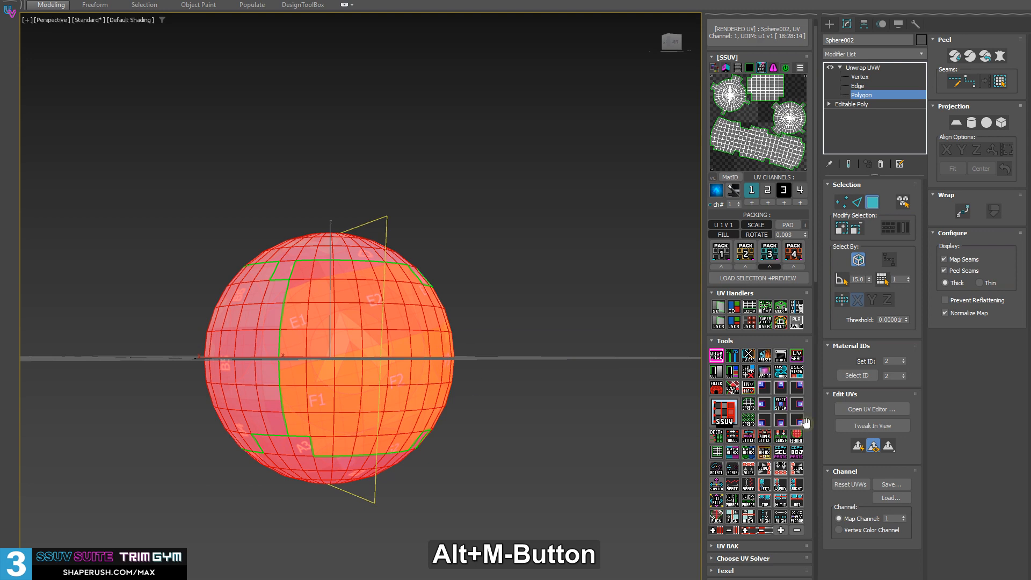
click(727, 412)
alt+middle_drag(693, 344, 724, 369)
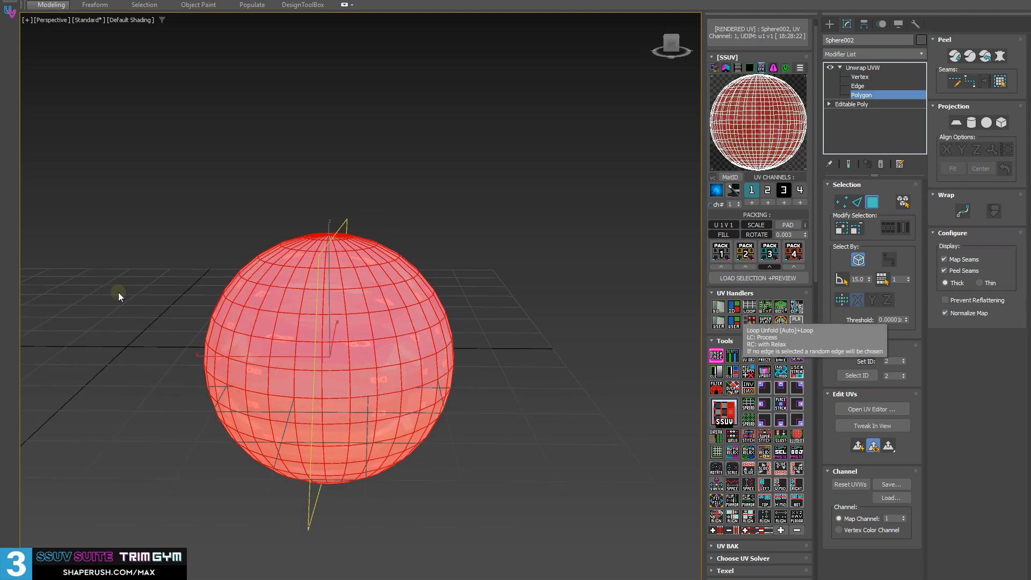
click(778, 305)
alt+middle_drag(339, 406, 295, 388)
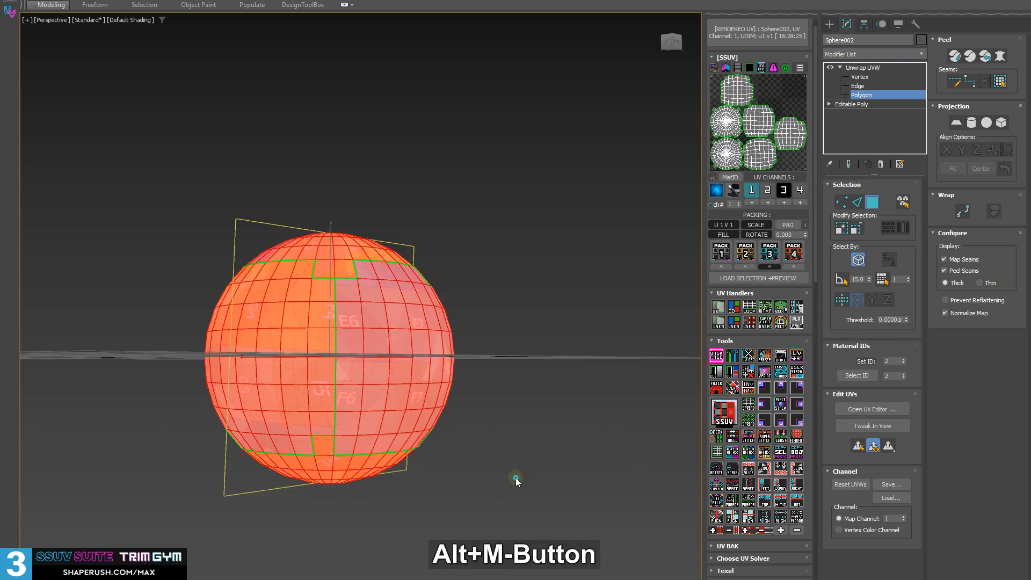
Select adjoining side shells around the sphere's middle and solve them together as one strip shell
click(514, 474)
click(386, 375)
ctrl+click(258, 357)
alt+middle_drag(257, 357, 664, 404)
ctrl+click(270, 340)
click(716, 313)
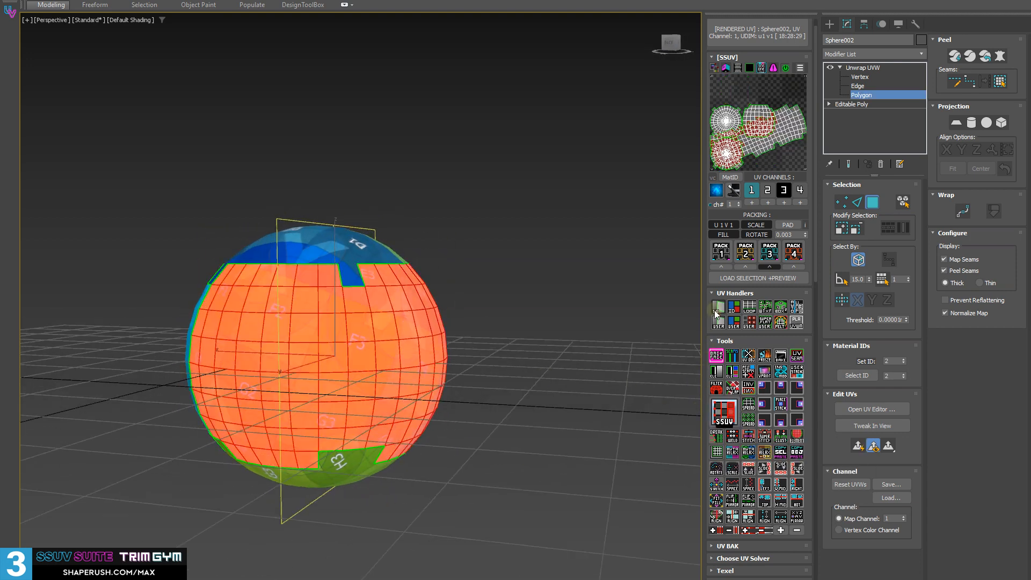
Select all polygons of the sphere and pack the shells with Pack 3
alt+middle_drag(574, 308, 543, 319)
key(ctrl+a)
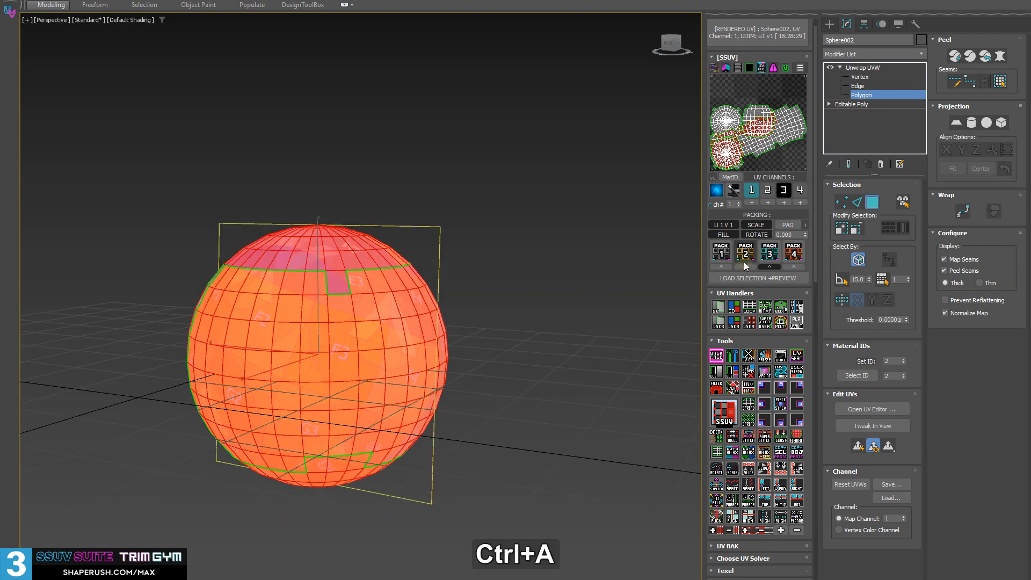
click(769, 252)
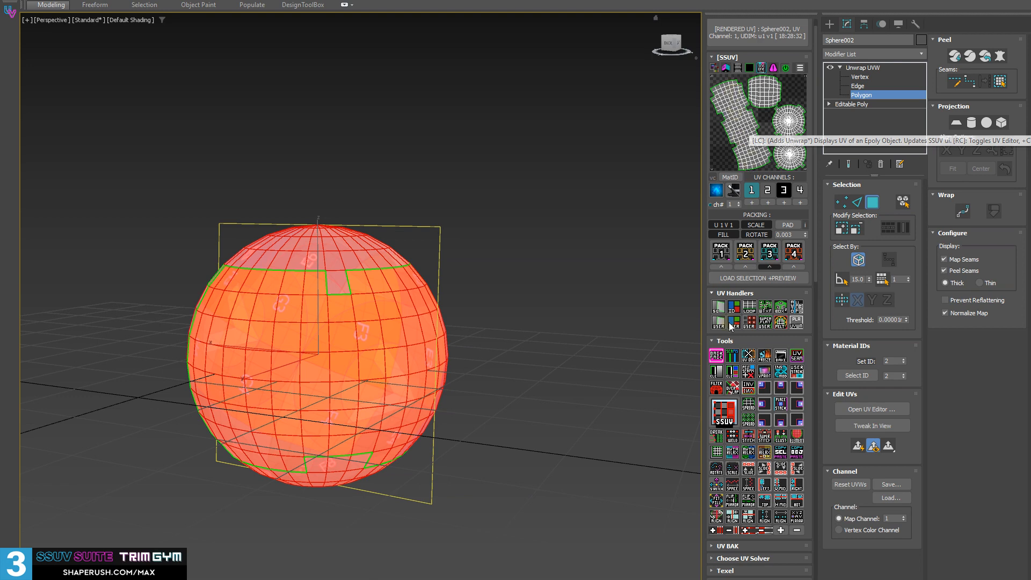
Select only the long strip shell on the sphere and relax it three times
click(472, 421)
click(354, 366)
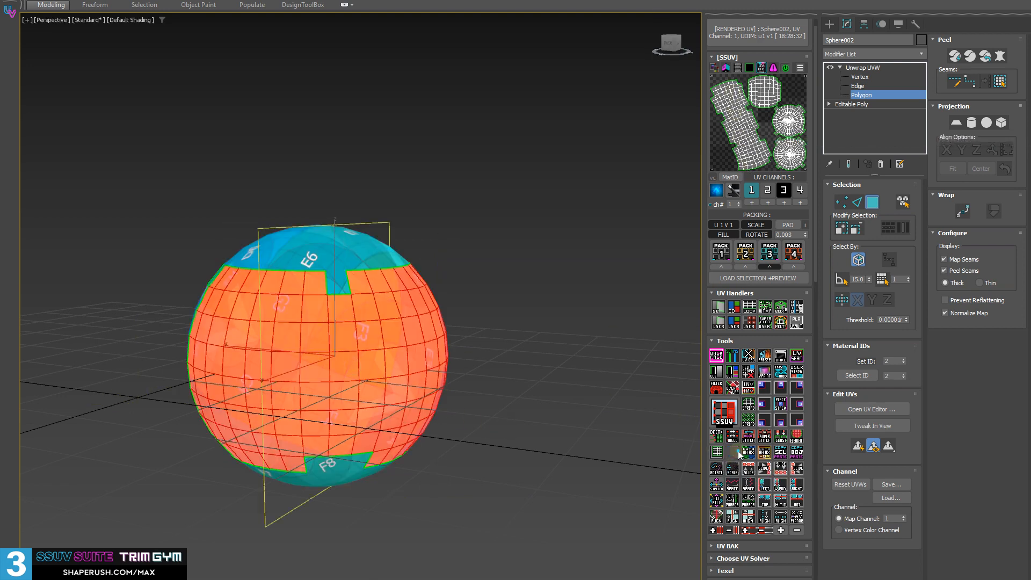
click(733, 452)
click(739, 453)
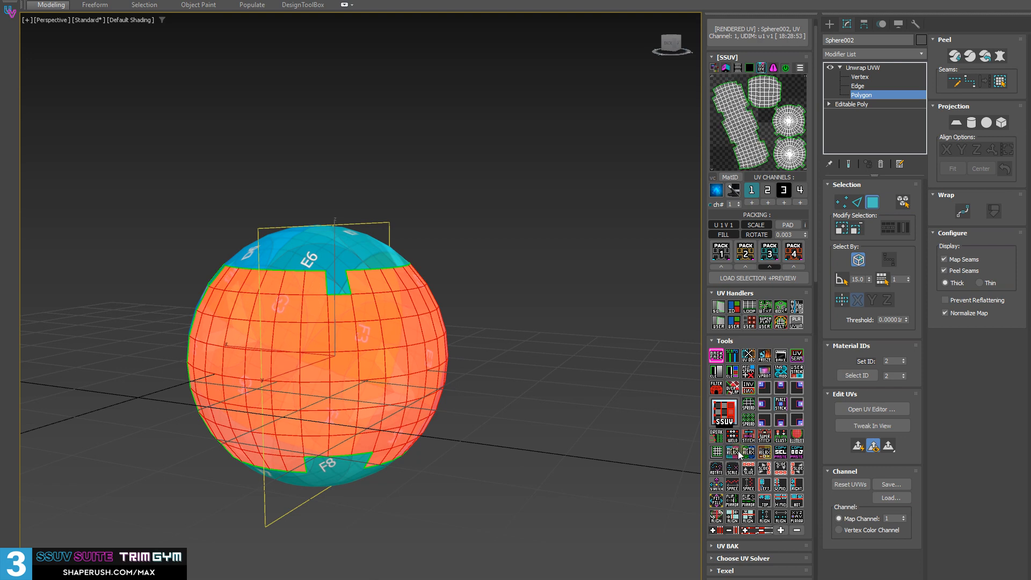
click(739, 455)
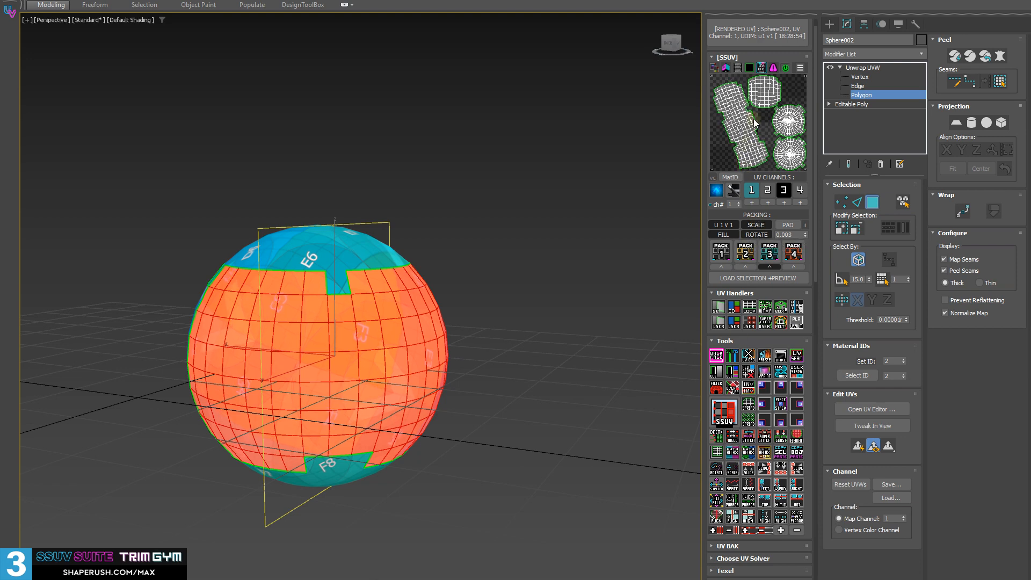
Leave polygon mode and collapse the Unwrap UVW modifier into the editable poly
alt+middle_drag(369, 323, 409, 322)
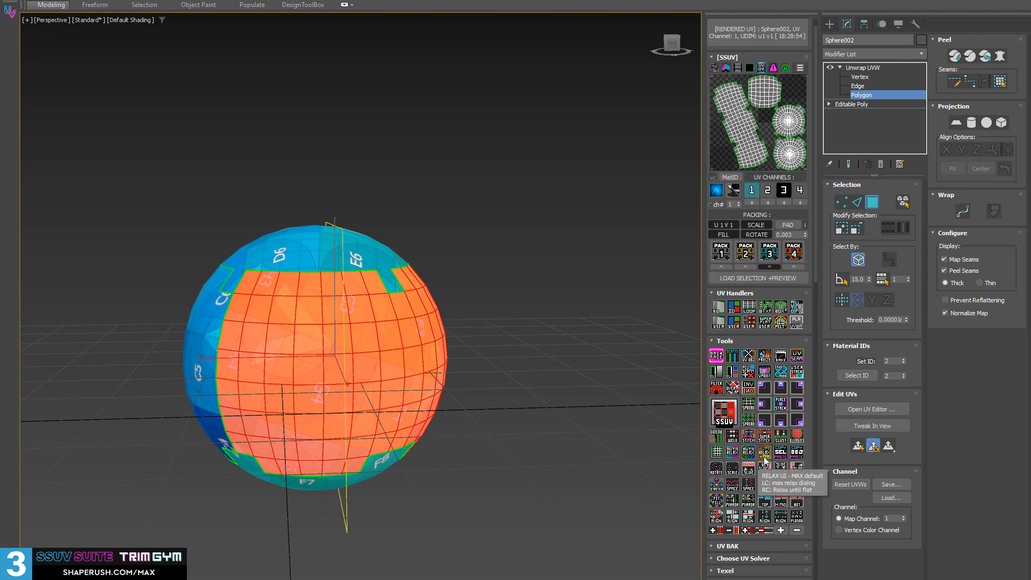
mouse_move(262, 249)
middle_down()
mouse_move(298, 246)
mouse_move(269, 264)
middle_up()
alt+middle_drag(388, 343, 477, 367)
double_click(394, 301)
click(867, 68)
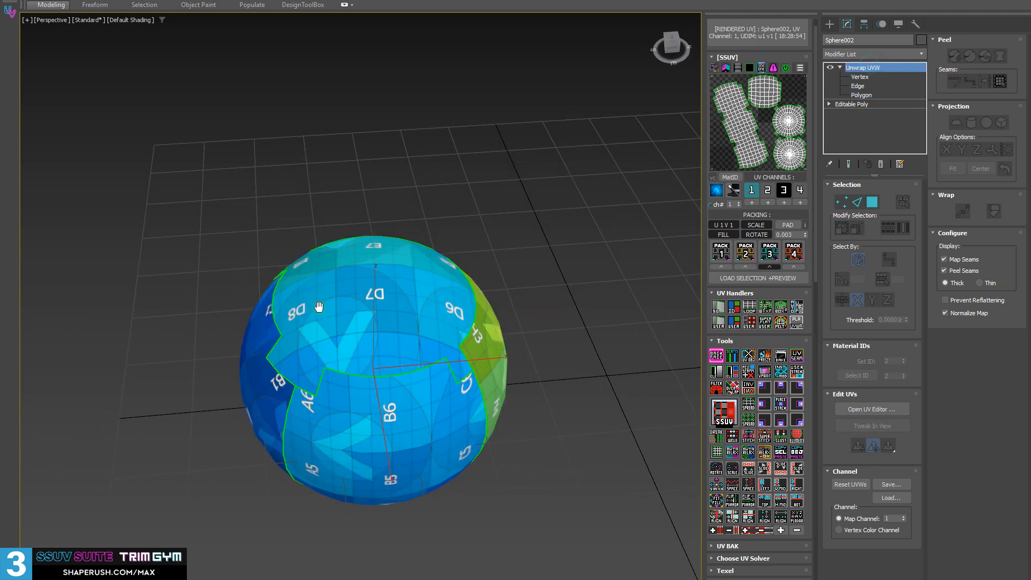
alt+middle_drag(526, 322, 465, 361)
key(shift+d)
Clone the sphere sideways as a single copy named Sphere003
key(w)
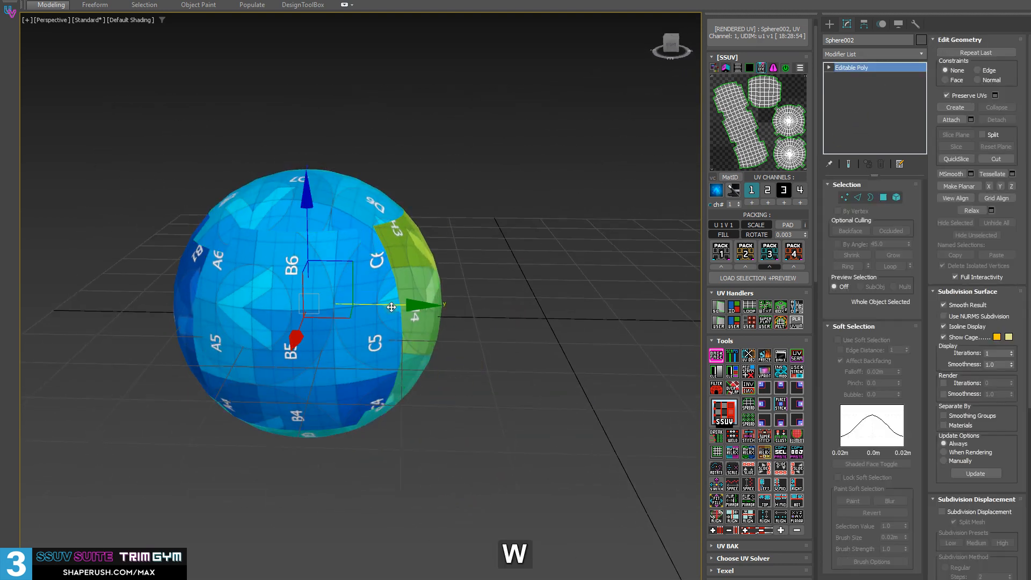
shift+drag(293, 341, 633, 348)
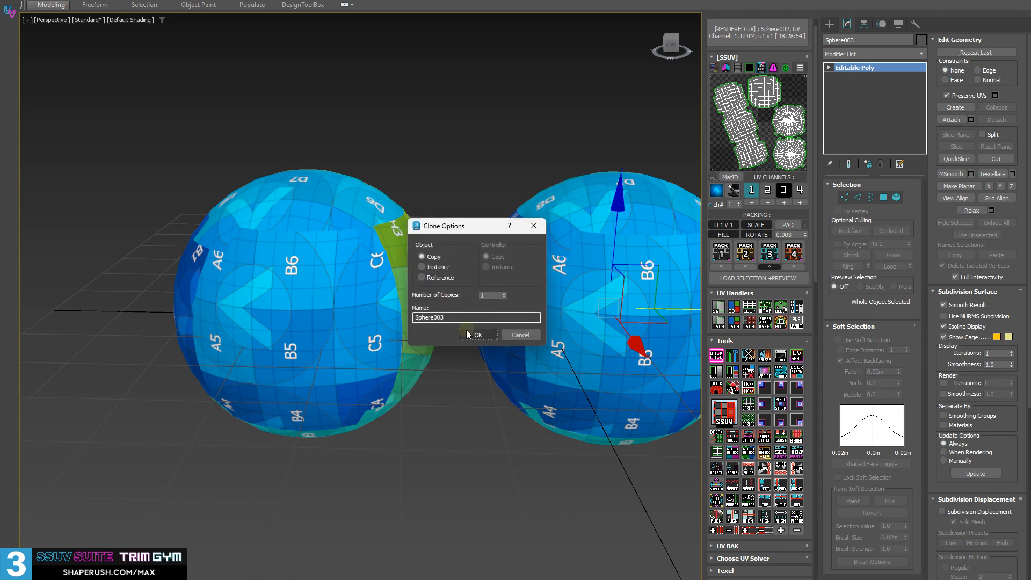
click(466, 335)
alt+middle_drag(484, 312, 507, 281)
Select the top shell's polygons on the original sphere, and leave polygon mode
click(325, 492)
click(209, 272)
key(3)
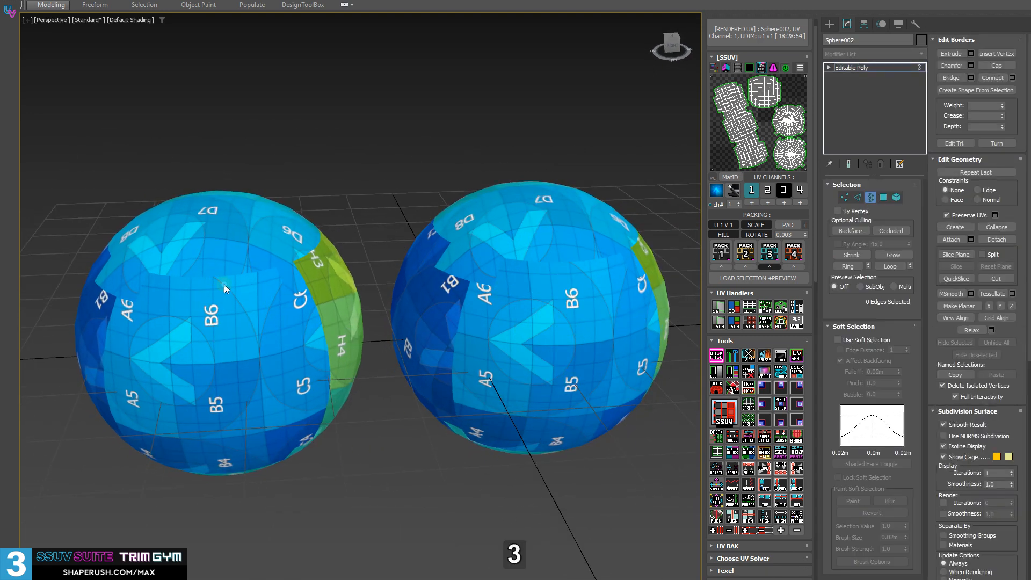
key(4)
click(228, 274)
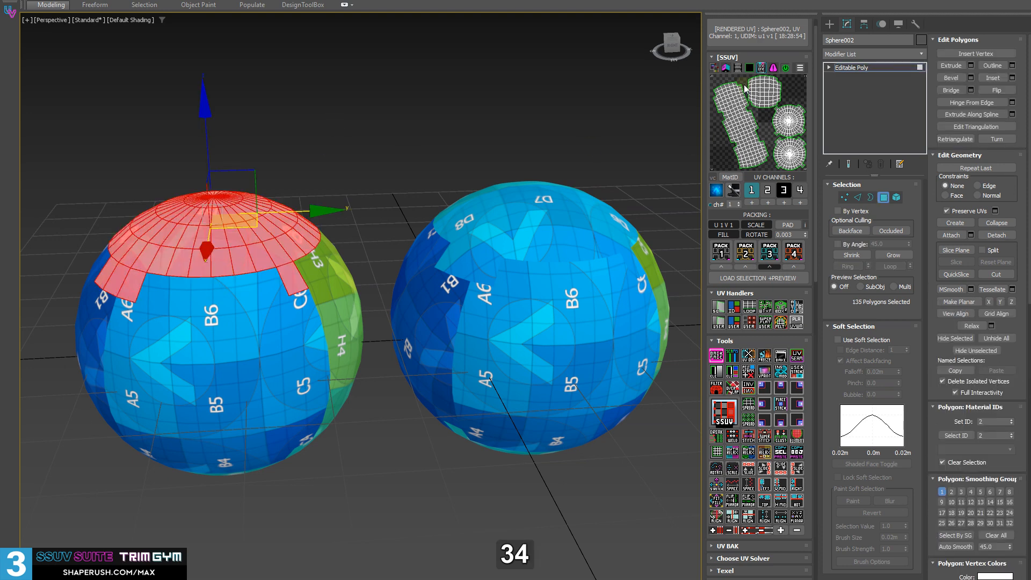
click(862, 67)
Select both spheres, collapse their modifier stacks, and select only the original sphere
click(514, 262)
ctrl+click(116, 286)
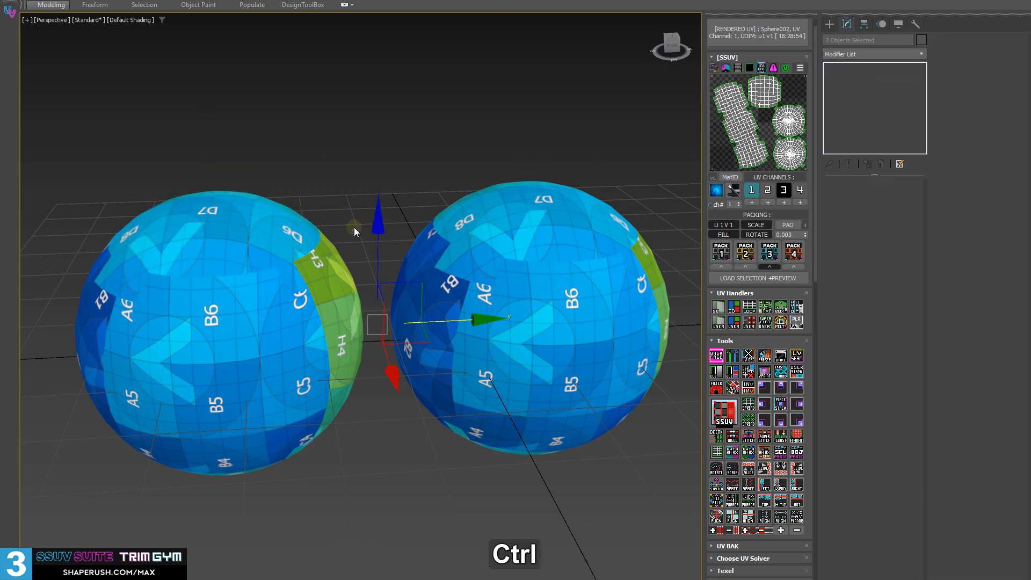
alt+middle_drag(302, 278, 321, 287)
key(shift+d)
alt+middle_drag(364, 447, 234, 318)
click(234, 318)
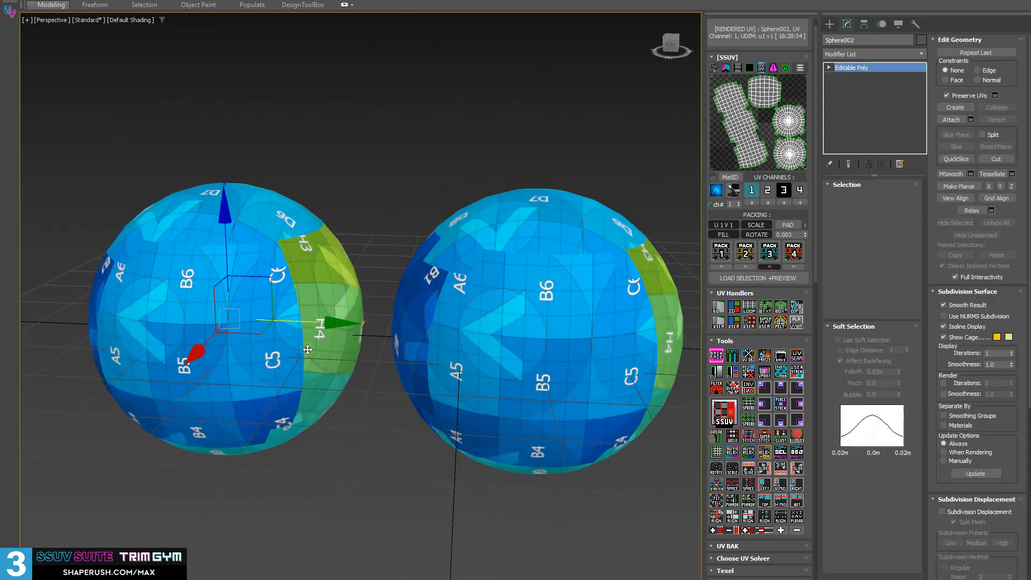
Turn on edged-faces shading in the viewport and load the original sphere's UVs into the SSUV preview
middle_drag(332, 349, 396, 355)
key(F4)
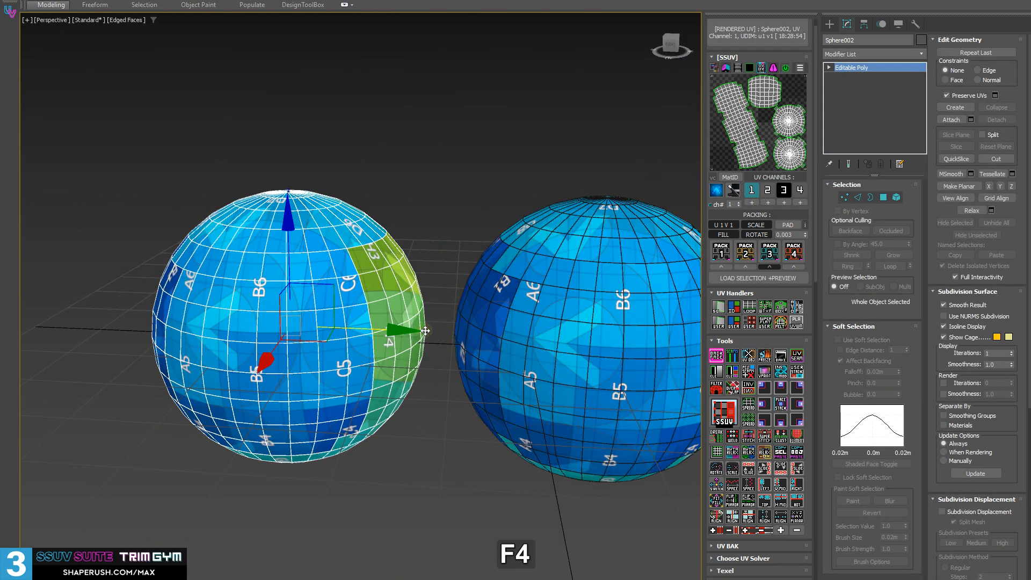
key(F3)
key(F3)
alt+middle_drag(319, 333, 641, 354)
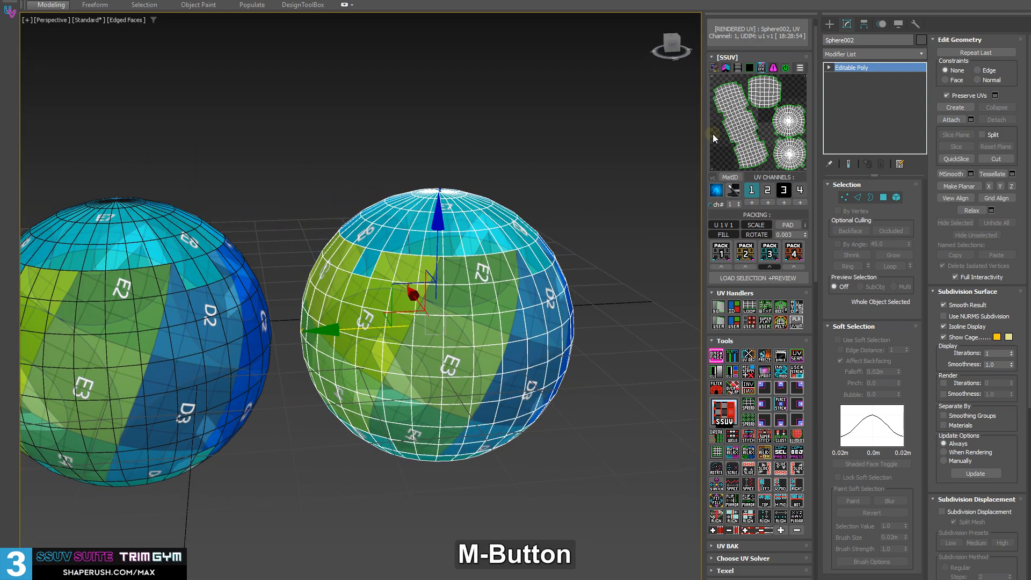
click(745, 131)
Load Sphere003 for unwrapping, select all its polygons, and solve them as one shell with EasyUV
middle_drag(86, 321, 187, 293)
click(198, 291)
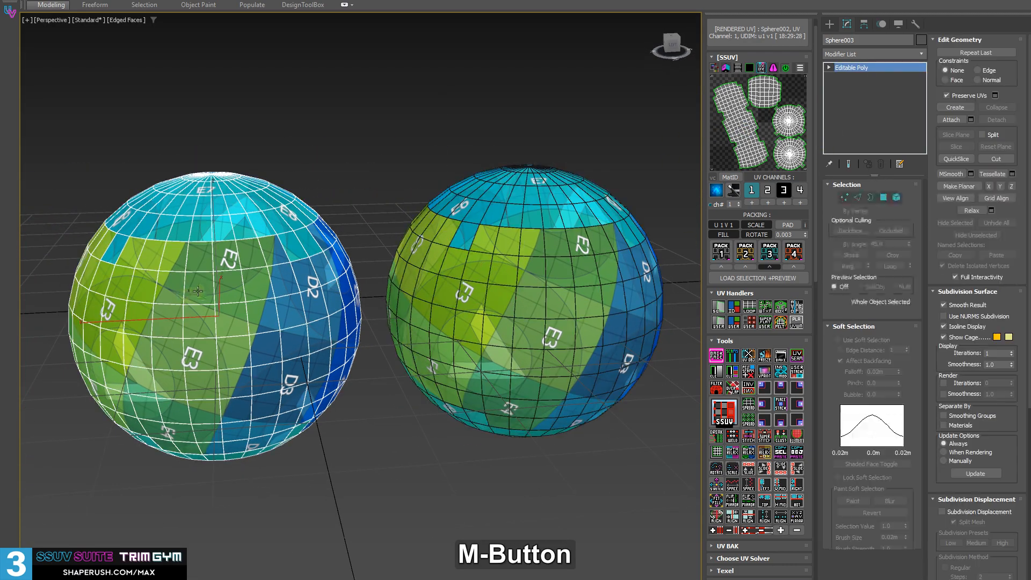
key(3)
key(ctrl+a)
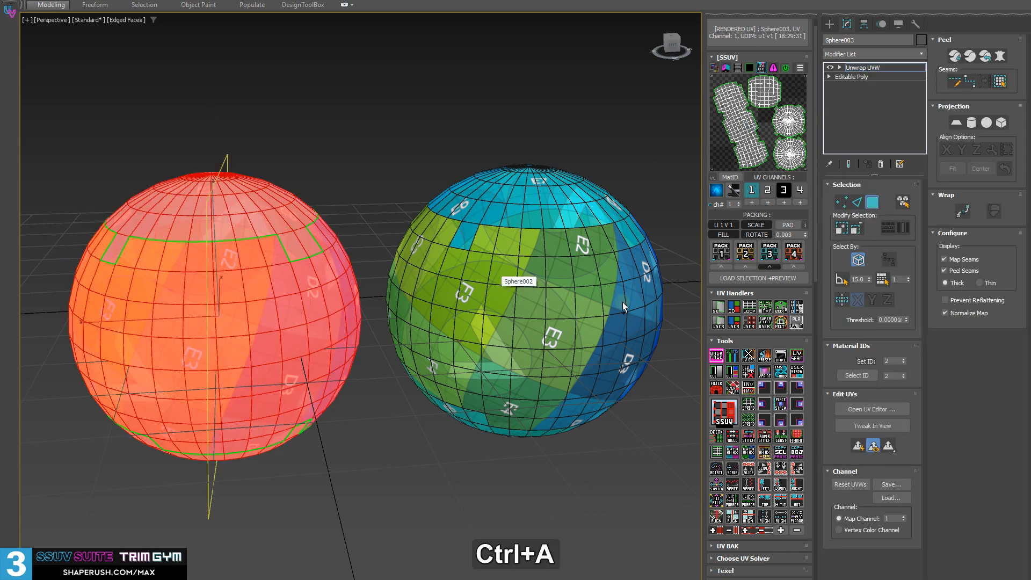
click(723, 414)
middle_drag(344, 269, 267, 236)
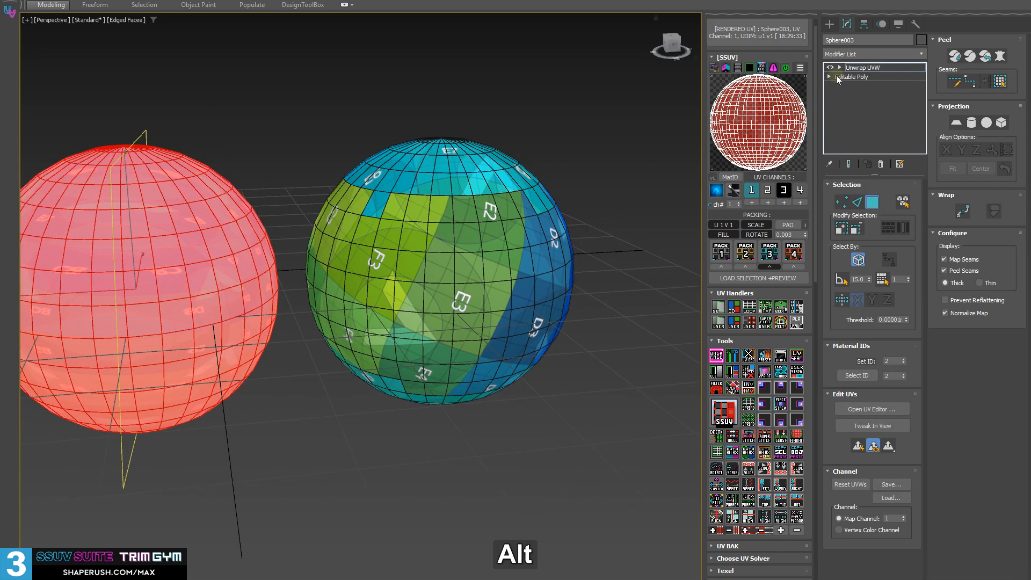
Leave polygon mode on Sphere003, and open the original Sphere002 for polygon selection
click(858, 69)
click(641, 230)
click(452, 224)
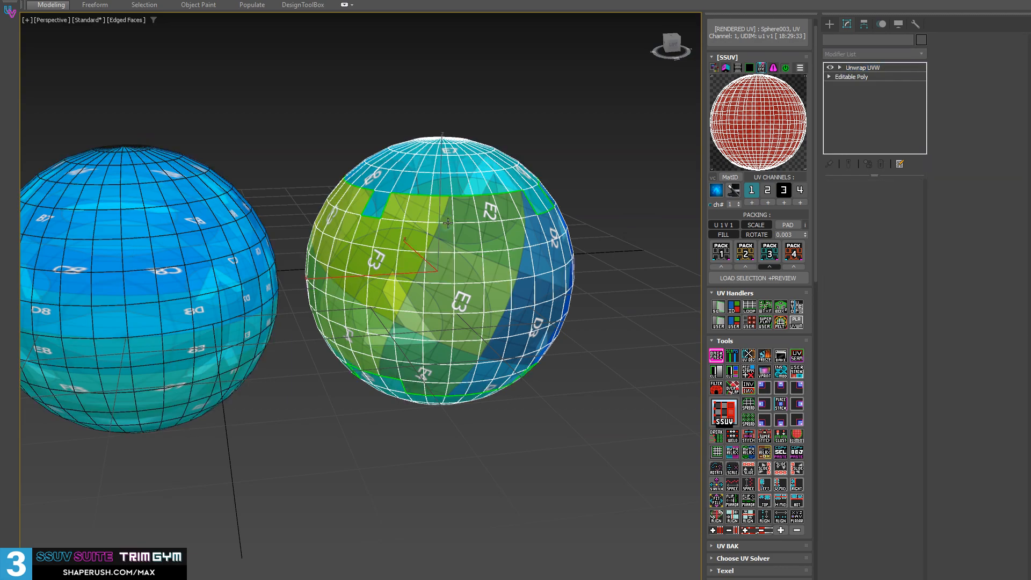
scroll(453, 223, up, 4)
alt+middle_drag(537, 153, 317, 242)
key(3)
Select the round polar cap on top of Sphere002 and run the SEL tool on it
scroll(502, 201, down, 4)
scroll(529, 220, up, 4)
alt+drag(301, 244, 211, 250)
scroll(301, 236, down, 5)
alt+middle_drag(400, 241, 416, 328)
middle_drag(416, 327, 527, 328)
middle_drag(273, 346, 409, 355)
click(781, 452)
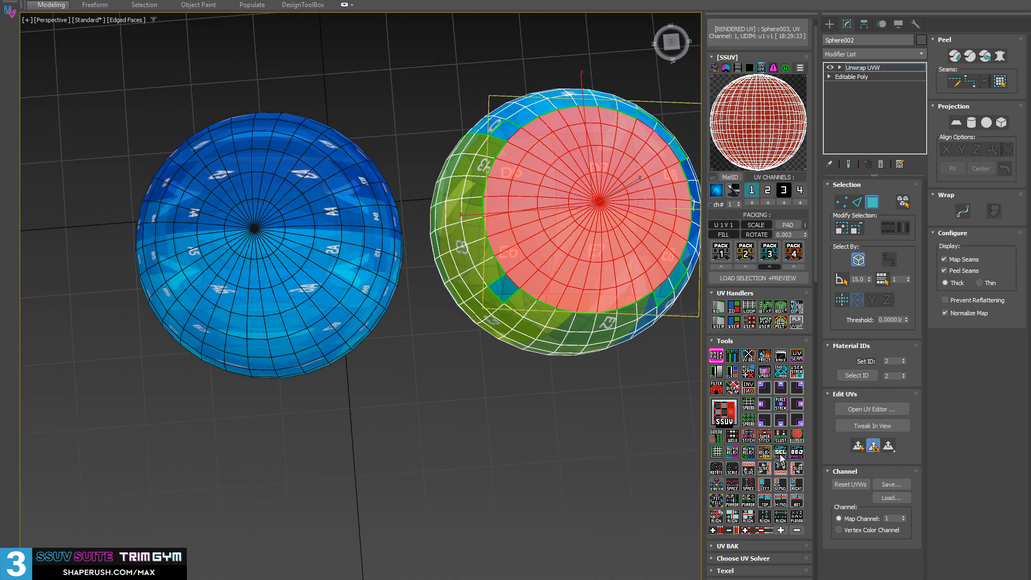
Leave polygon mode on Sphere002, and open Sphere003 for polygon selection
alt+middle_drag(217, 244, 216, 191)
click(877, 66)
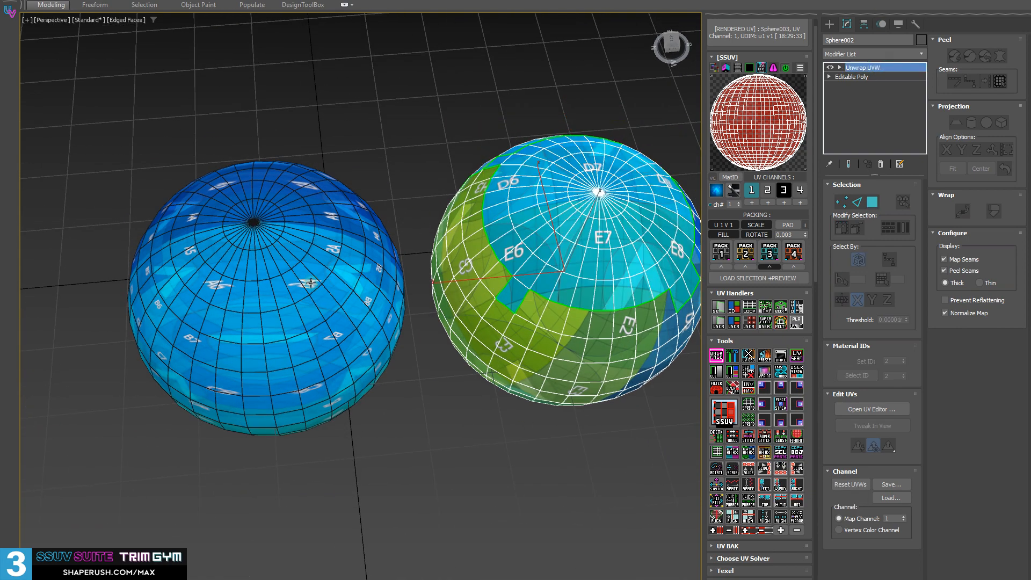
click(310, 285)
alt+middle_drag(290, 286, 288, 237)
key(3)
alt+middle_drag(210, 254, 207, 240)
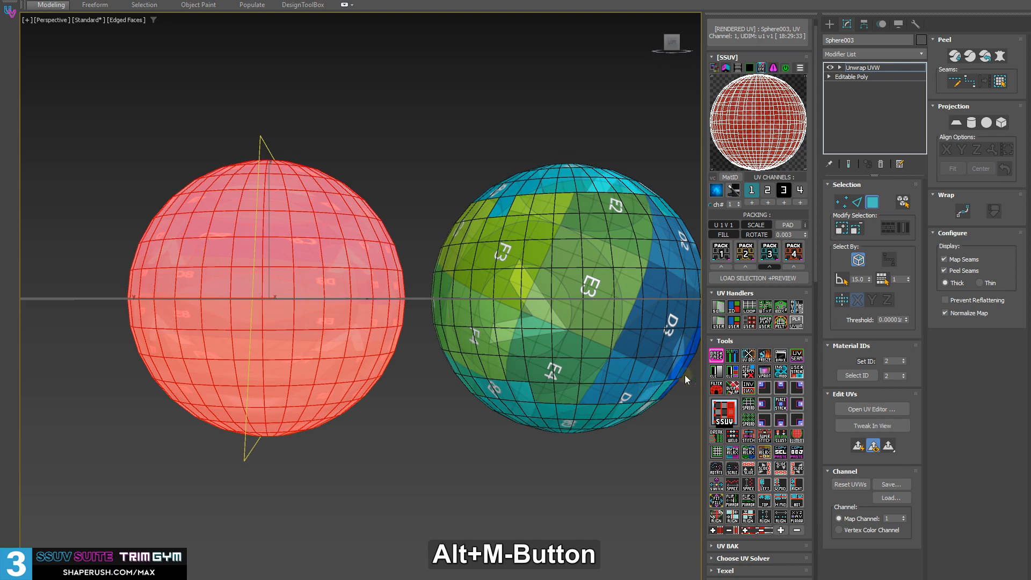
With whole-shell selection off, select the top polygon rings of Sphere003 and split them off as a separate shell
click(720, 359)
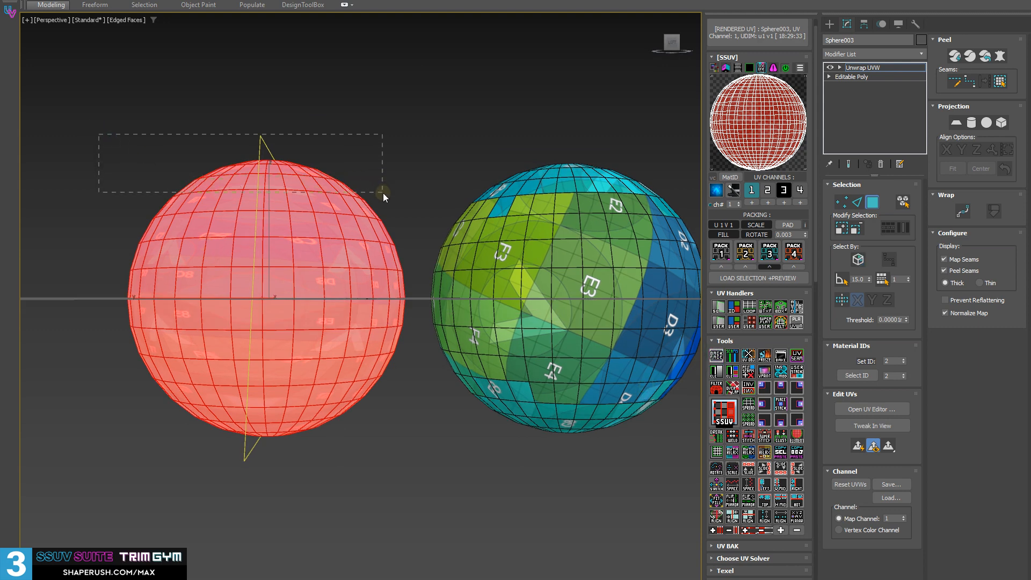
drag(382, 192, 387, 199)
alt+middle_drag(386, 199, 401, 246)
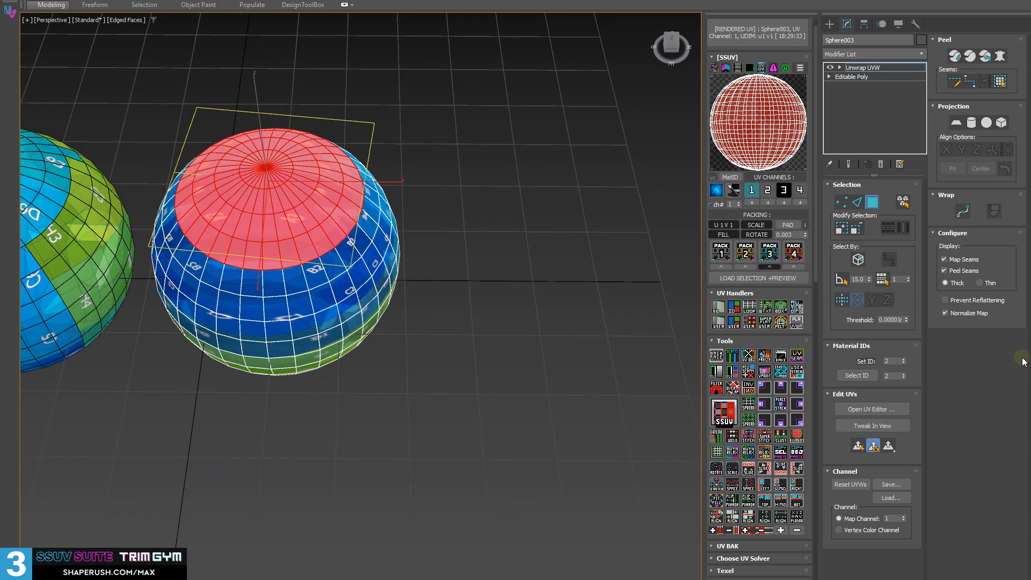
right_click(779, 454)
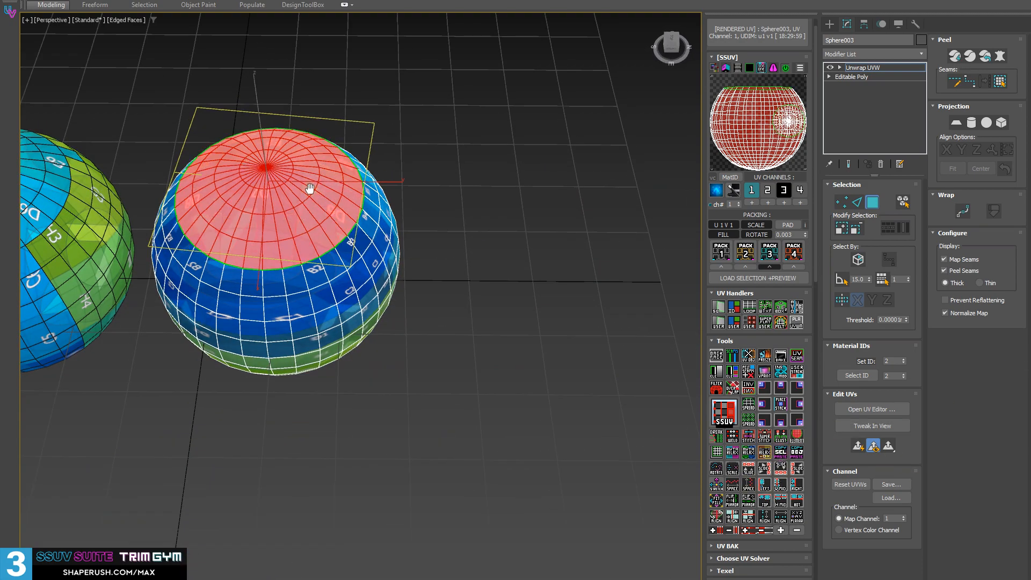
Clear the polygon selection on Sphere003 and turn off the edged-faces display to compare the caps of both spheres
mouse_move(309, 191)
alt+middle_down()
mouse_move(321, 399)
mouse_move(426, 272)
mouse_move(505, 291)
mouse_move(476, 320)
mouse_move(340, 306)
mouse_move(360, 254)
alt+middle_up()
click(321, 398)
key(F4)
scroll(360, 253, up, 3)
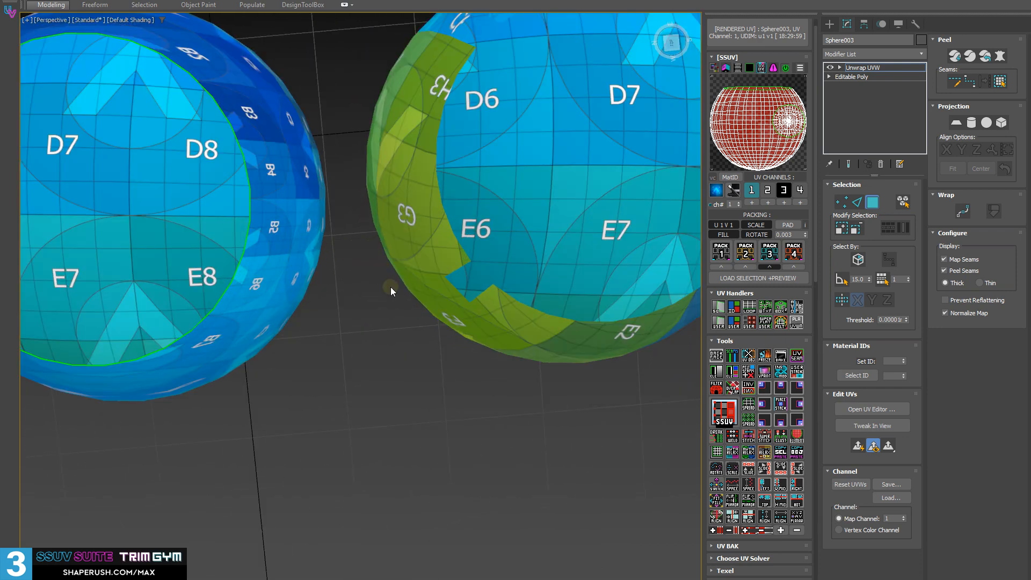
middle_drag(467, 277, 505, 317)
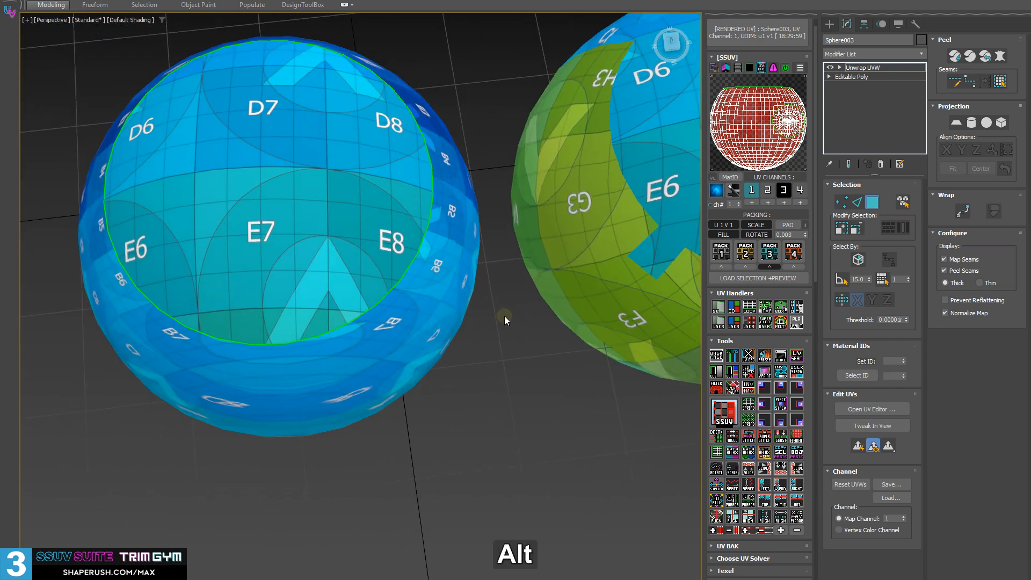
alt+middle_drag(420, 273, 511, 272)
Leave polygon mode on Sphere003 and select the original Sphere002 instead
key(3)
click(551, 226)
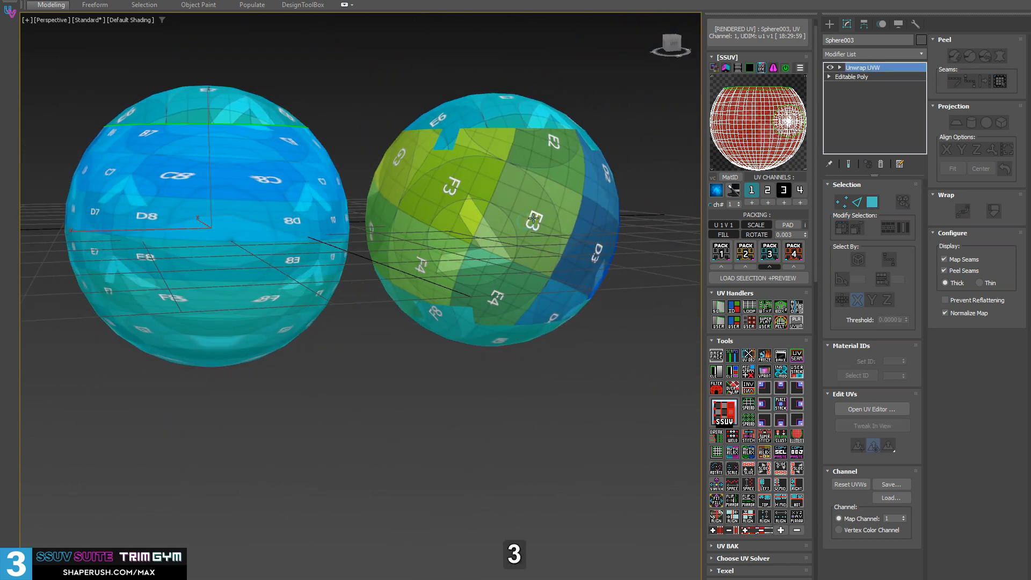
key(4)
middle_drag(546, 225, 514, 237)
scroll(443, 239, up, 3)
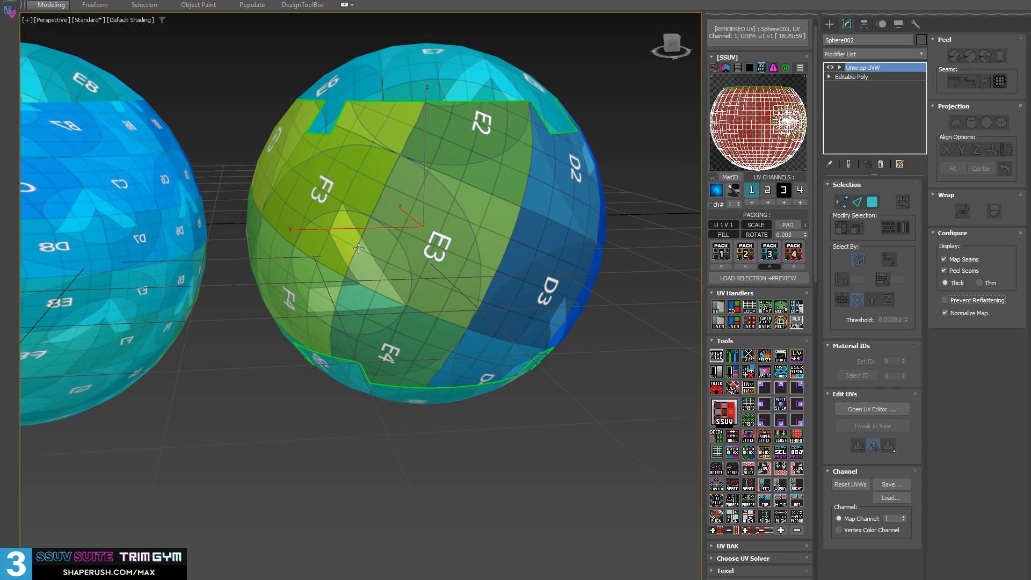
In polygon mode on Sphere002, select the single polygon at the E3 label and run the SEL tool on it
key(3)
click(527, 237)
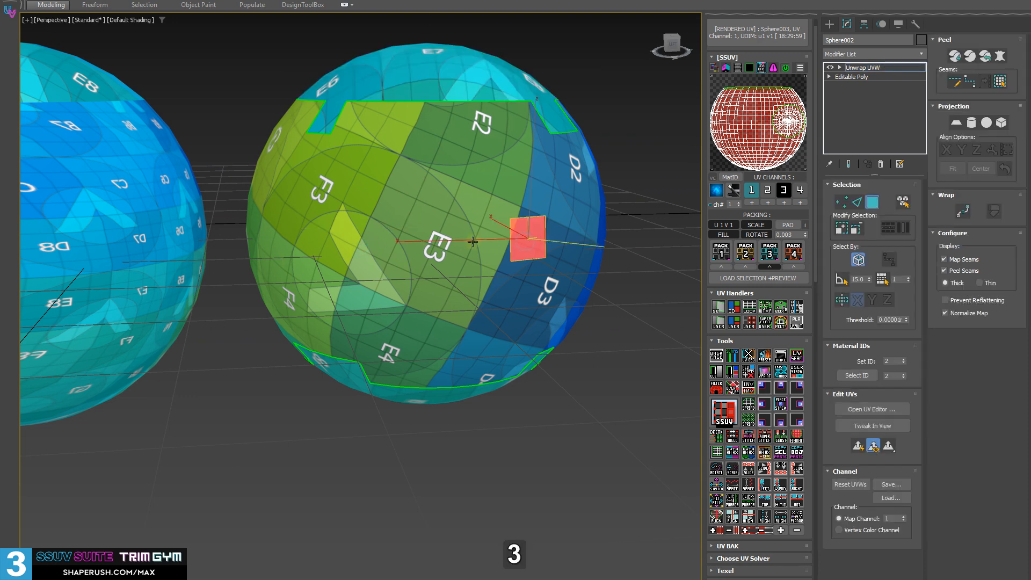
click(447, 250)
alt+middle_drag(449, 254, 452, 255)
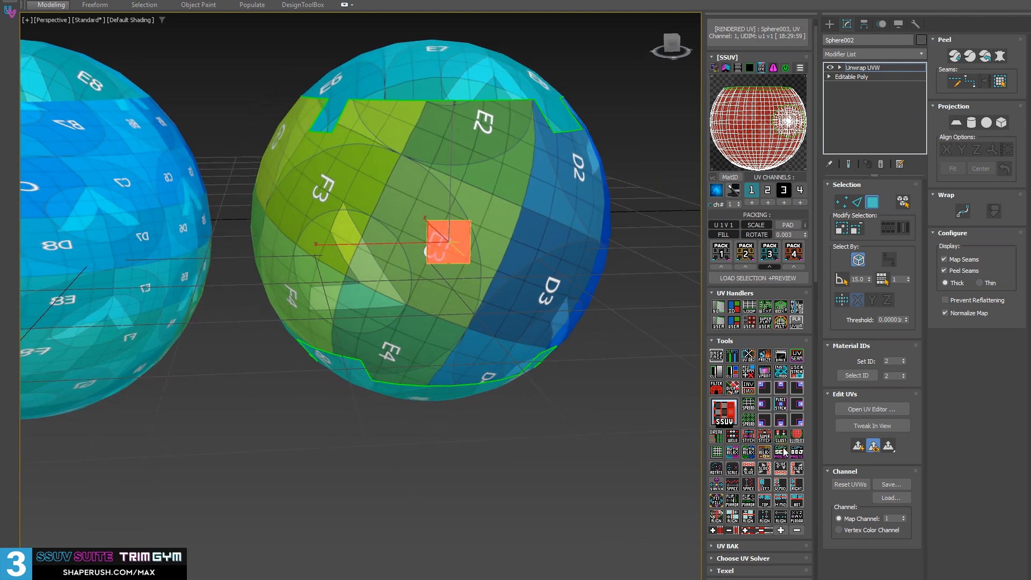
middle_drag(444, 368, 394, 281)
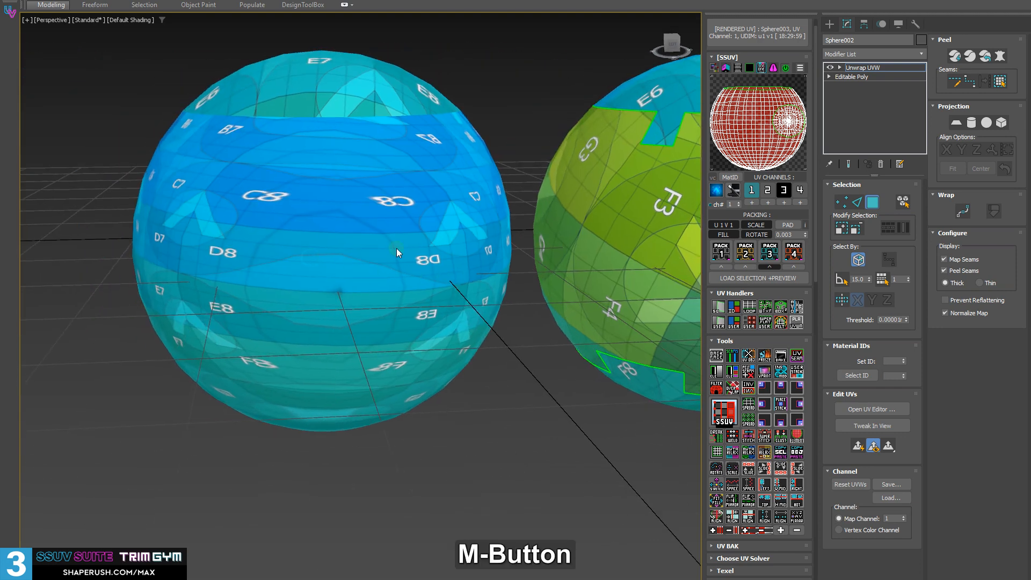
Exit polygon mode on Sphere002 and reopen Sphere003 for polygon selection
click(879, 69)
click(351, 248)
key(3)
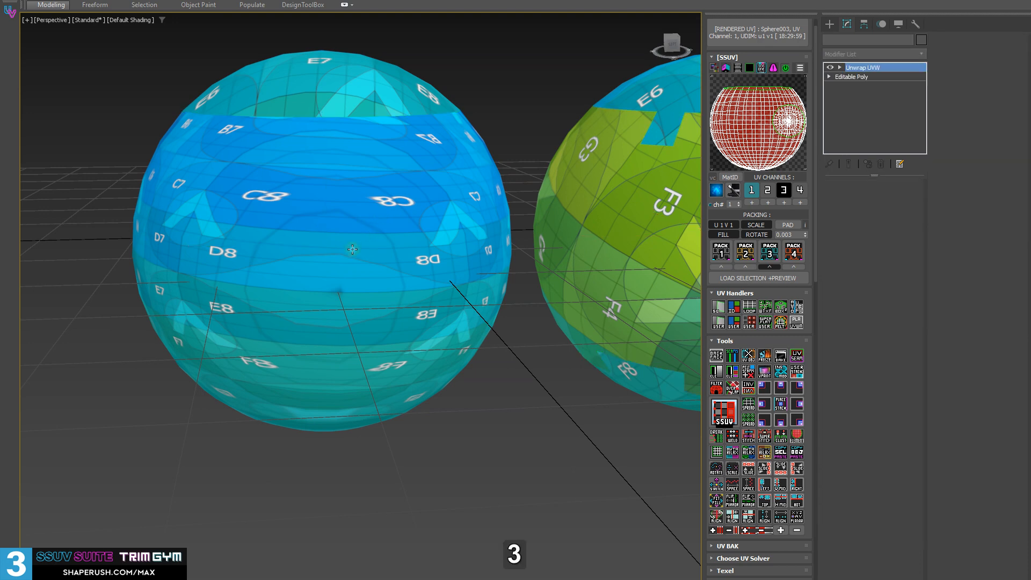
key(3)
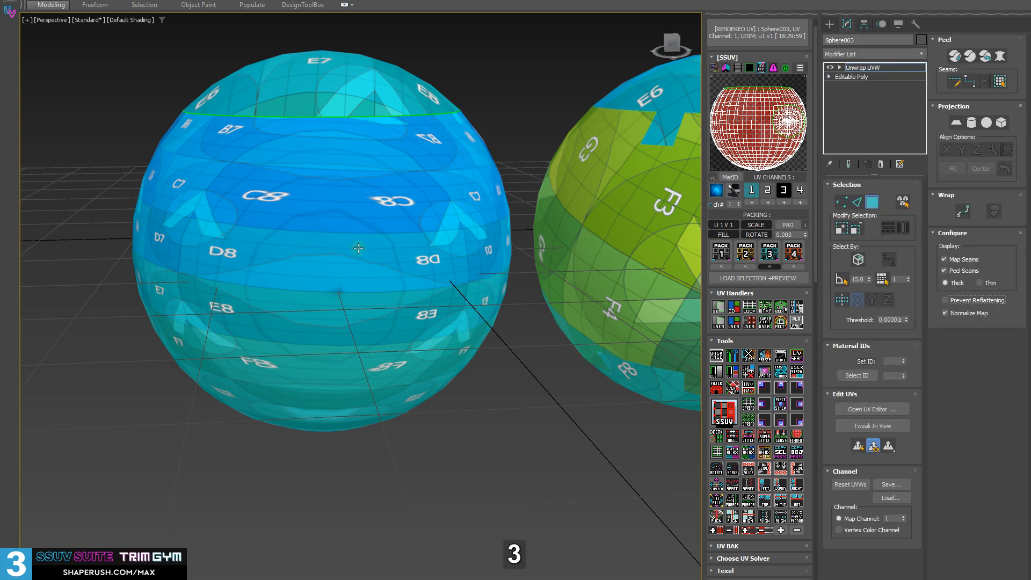
Use the SEL tool to apply the E3 polygon's UVs to two adjacent polygons between the D8 labels on Sphere003, one by one
click(360, 248)
scroll(373, 297, up, 2)
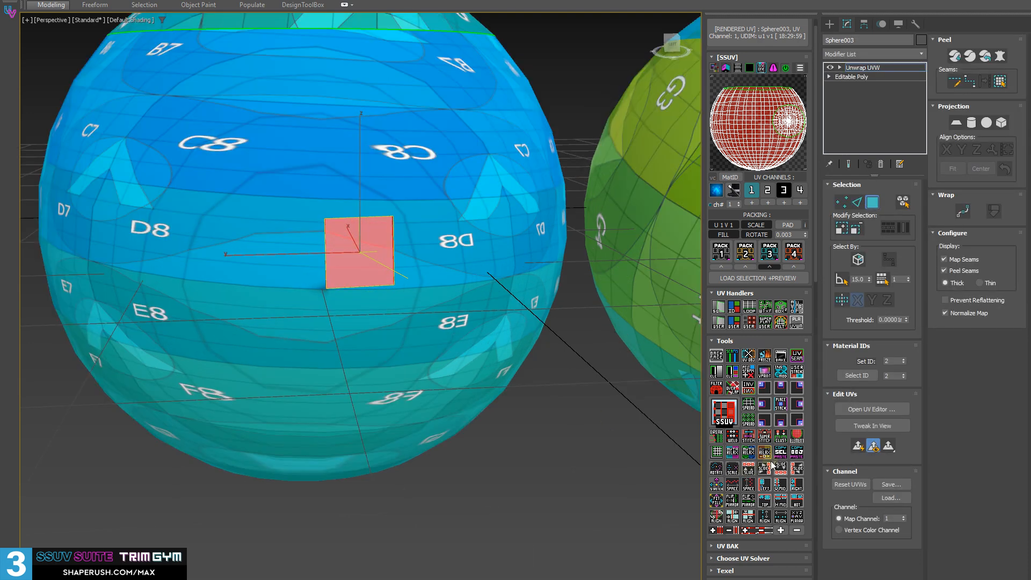
middle_drag(358, 365, 429, 335)
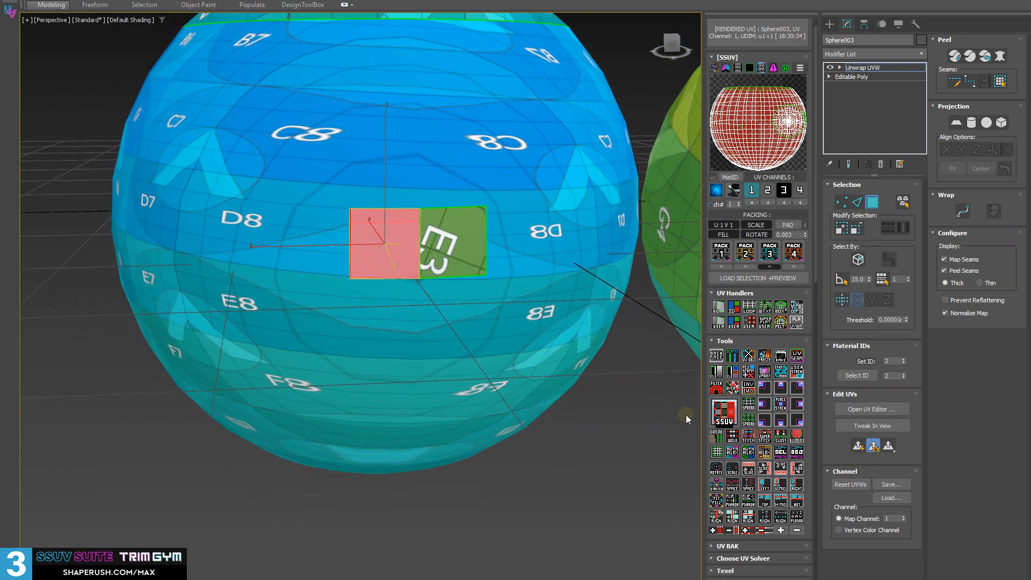
click(318, 260)
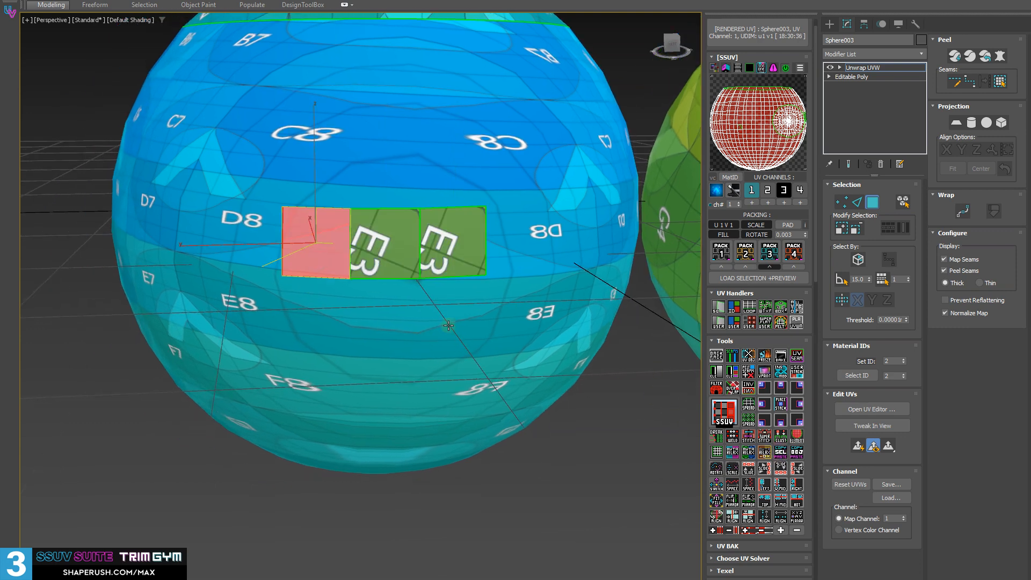
Select the four polygons below and beside the two E3 polygons, apply the same UVs with the SEL tool, and clear the selection
alt+middle_drag(448, 325, 466, 383)
click(433, 325)
ctrl+click(397, 324)
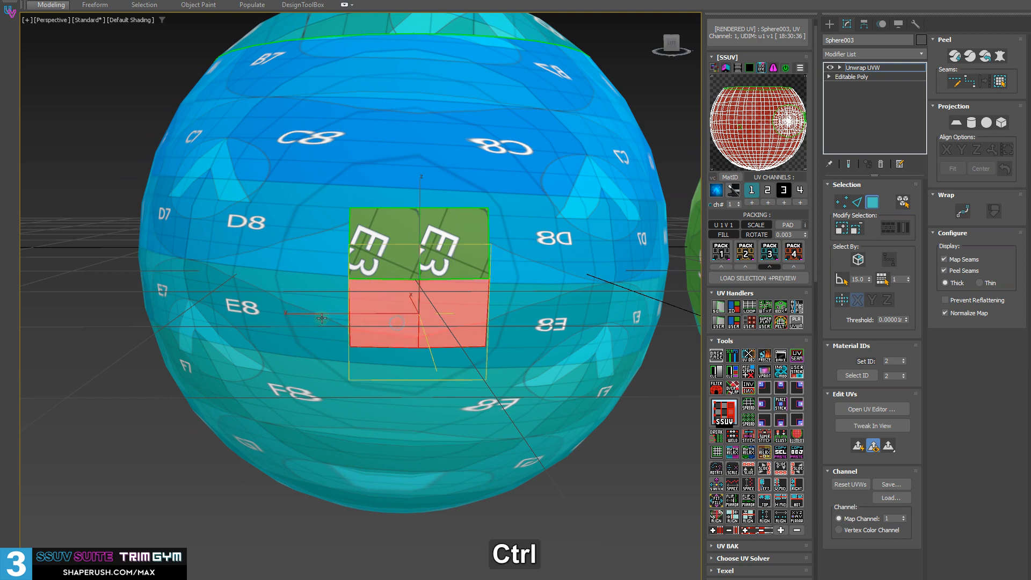
ctrl+click(321, 318)
ctrl+click(326, 257)
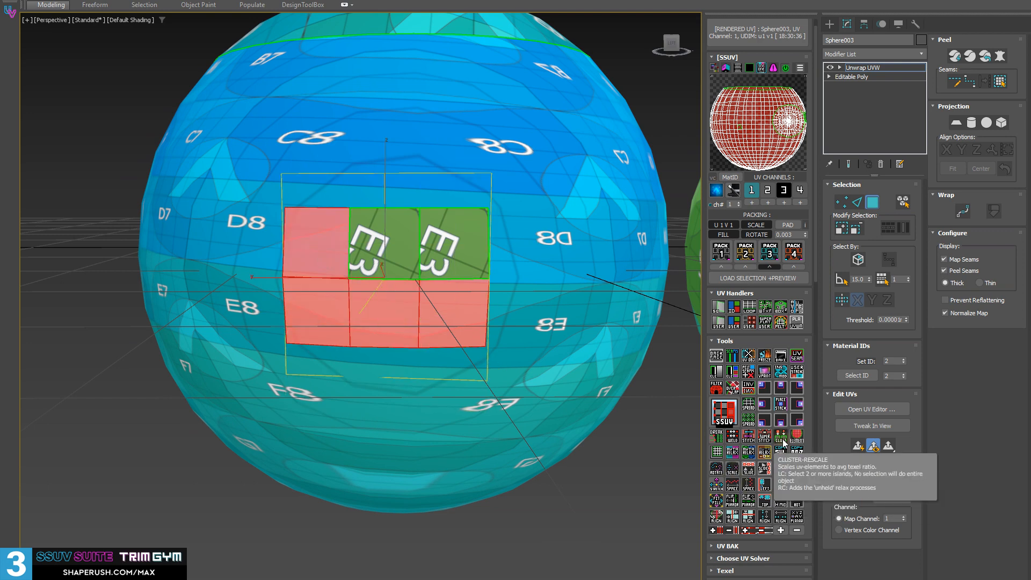
right_click(778, 457)
alt+middle_drag(384, 374, 392, 382)
click(531, 491)
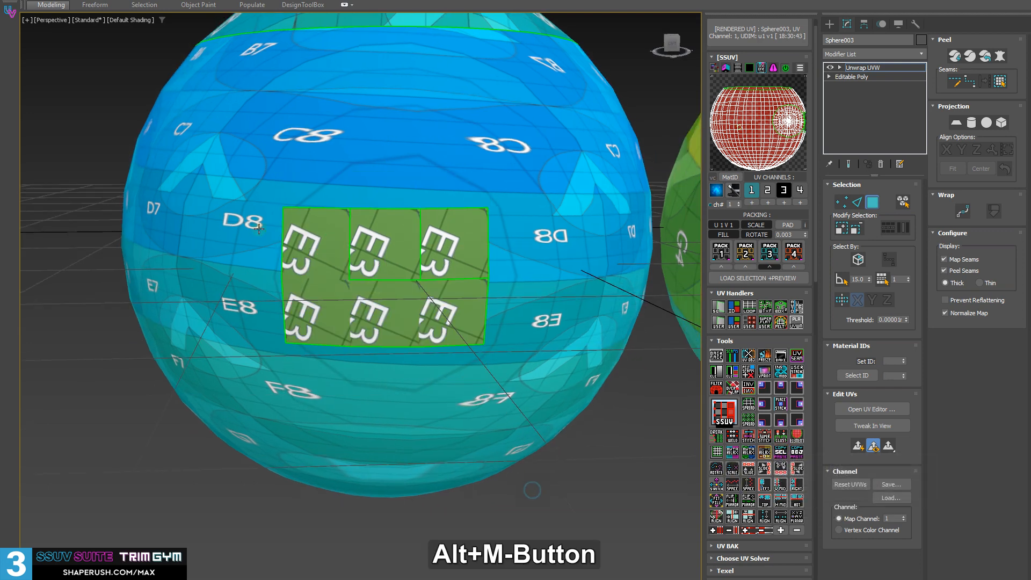
Select all polygons of Sphere003, apply the E3 UVs to them with the SEL tool, and inspect the repeated pattern
alt+middle_drag(334, 312, 353, 294)
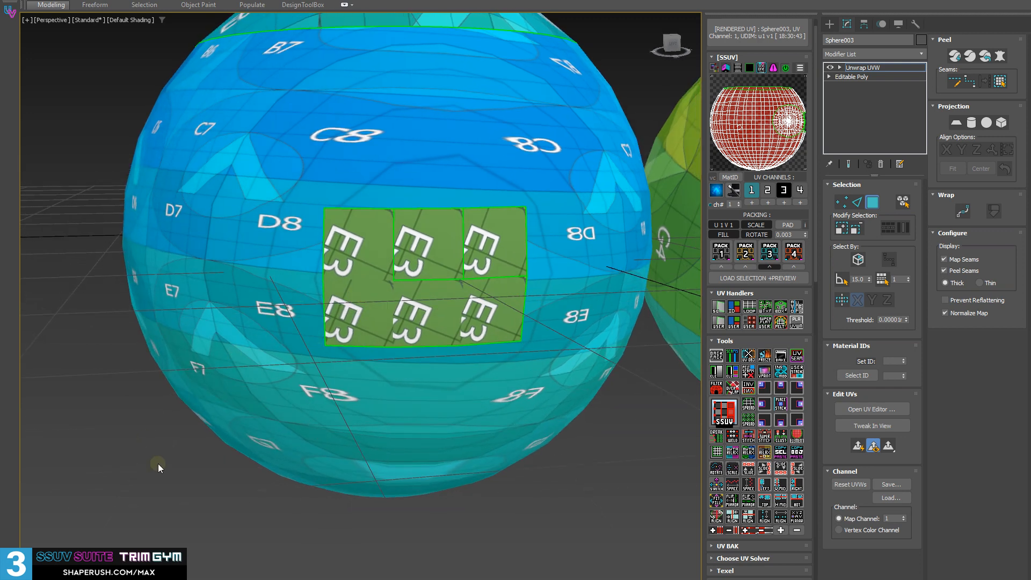
scroll(347, 274, down, 3)
key(ctrl+a)
mouse_move(258, 344)
middle_down()
mouse_move(247, 336)
mouse_move(258, 313)
mouse_move(254, 335)
middle_up()
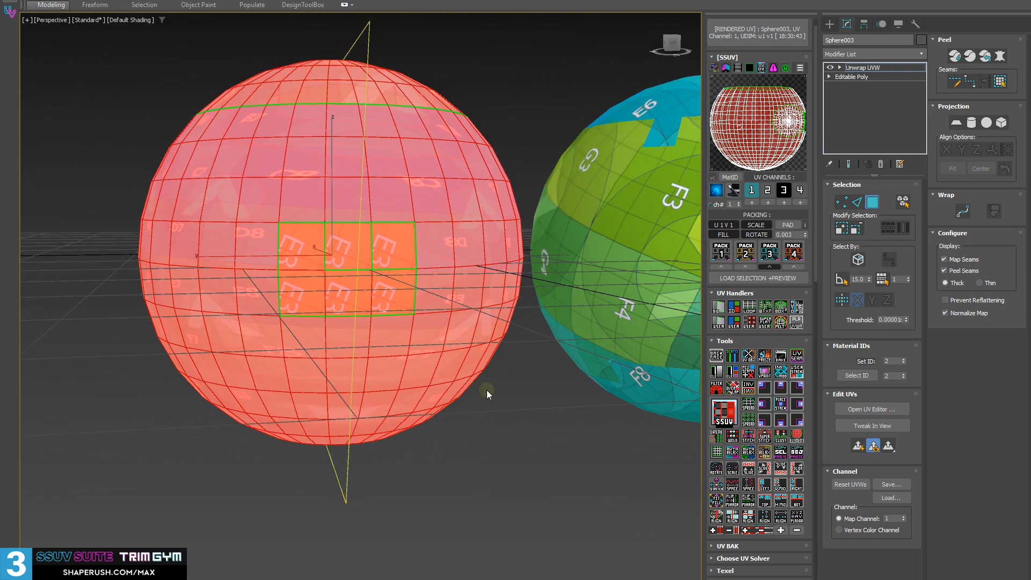
click(776, 457)
alt+middle_drag(278, 328, 333, 223)
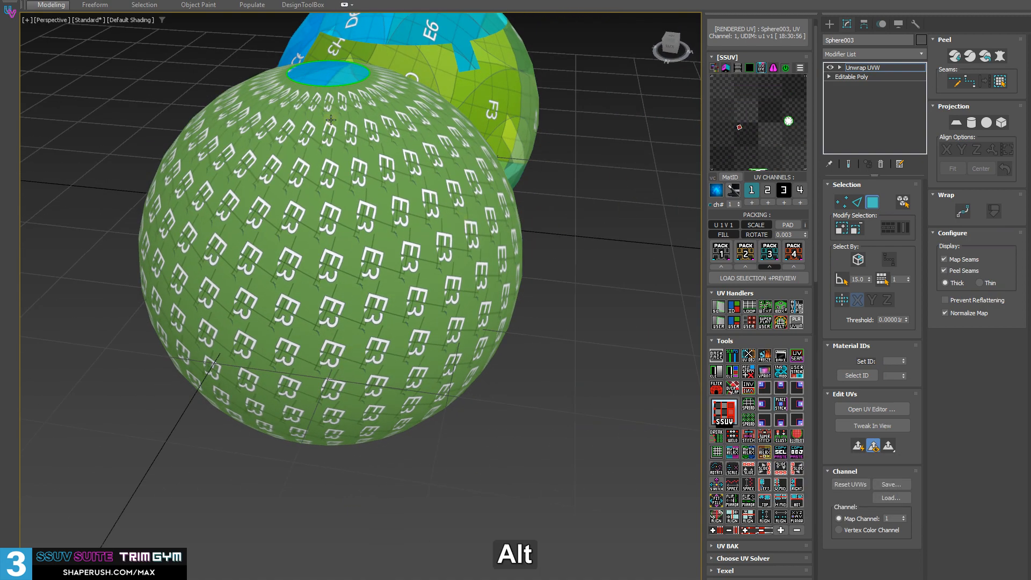
alt+middle_drag(376, 178, 302, 206)
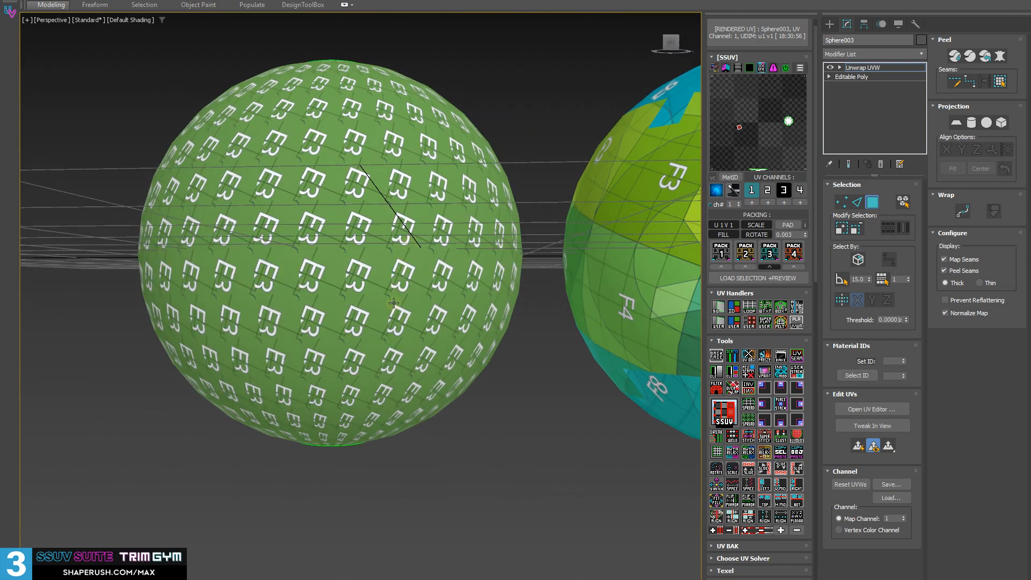
scroll(350, 280, up, 3)
alt+middle_drag(350, 280, 502, 333)
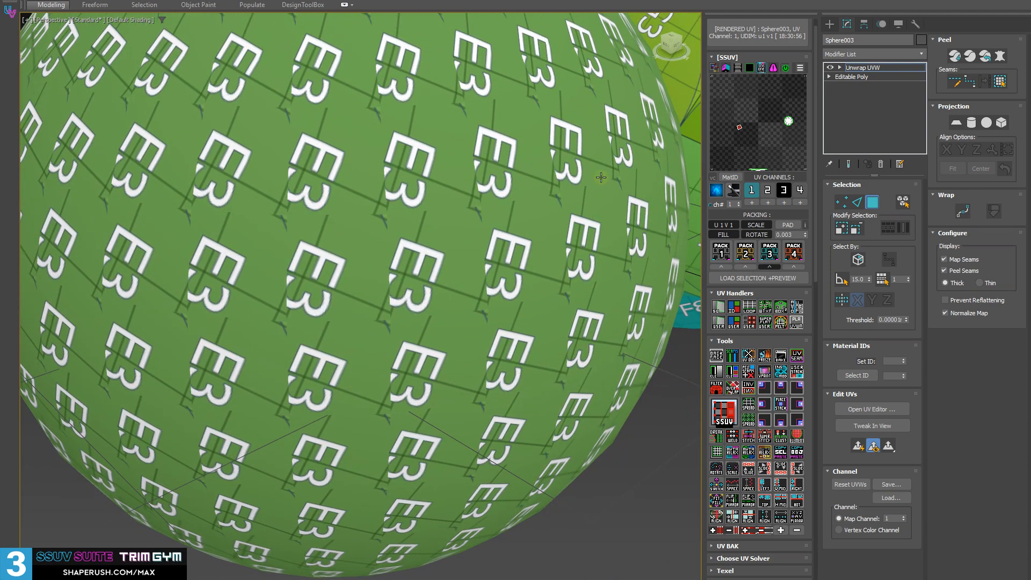
Select all polygons of Sphere003 and process the selection in Object Info to check its UV data
scroll(768, 499, down, 6)
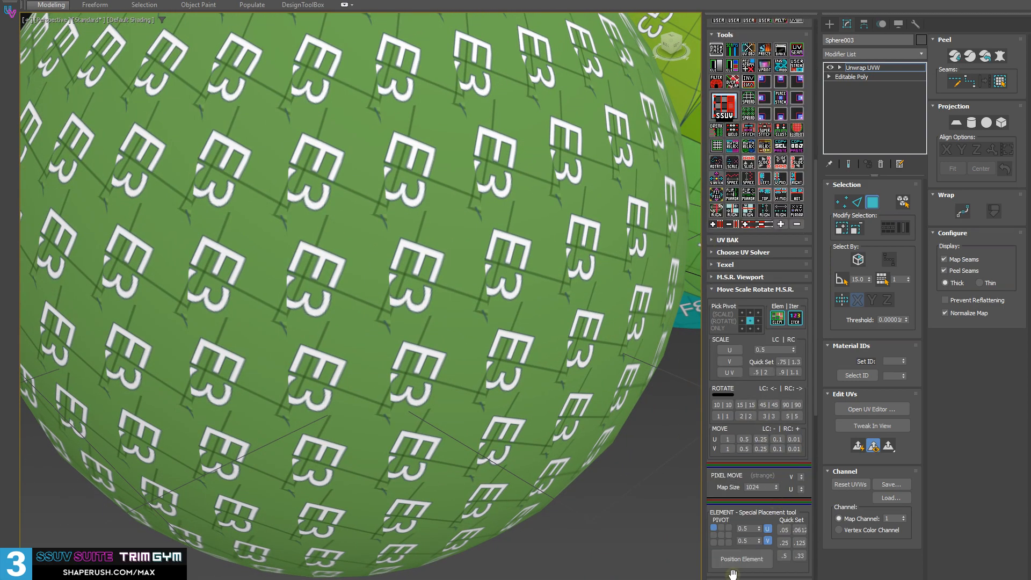
scroll(733, 574, down, 7)
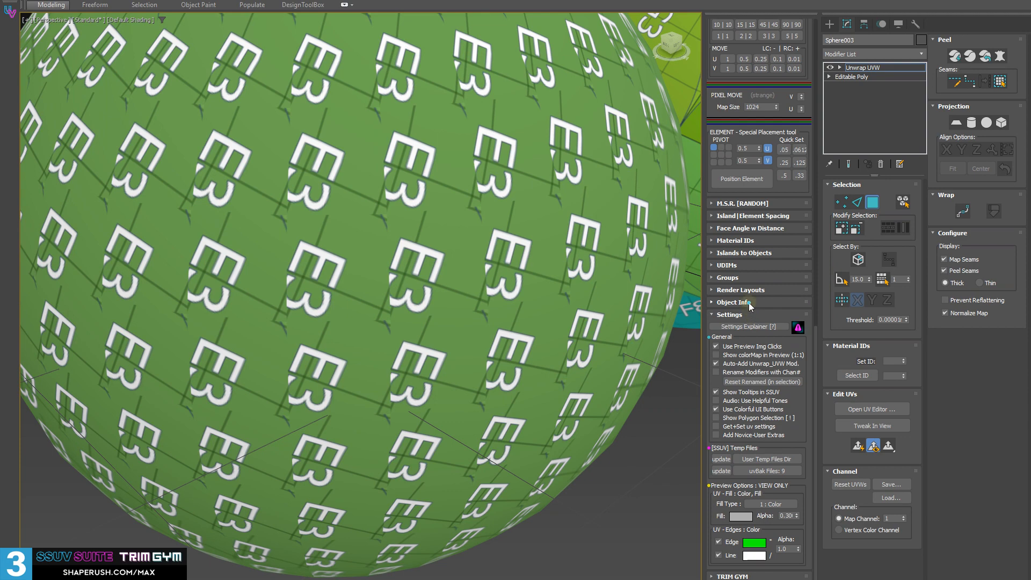
click(749, 303)
click(461, 268)
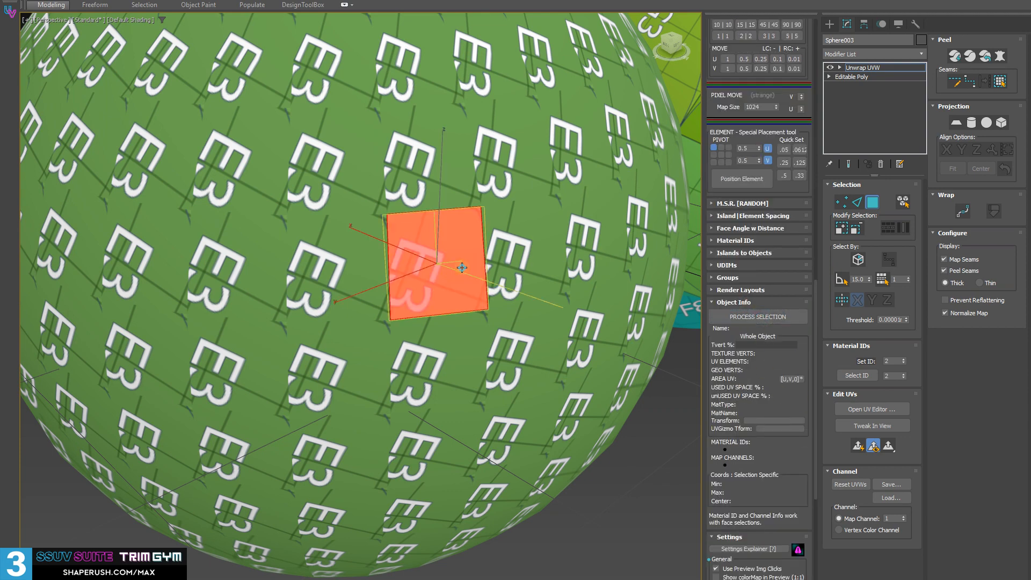
scroll(460, 268, down, 5)
key(ctrl+a)
click(769, 317)
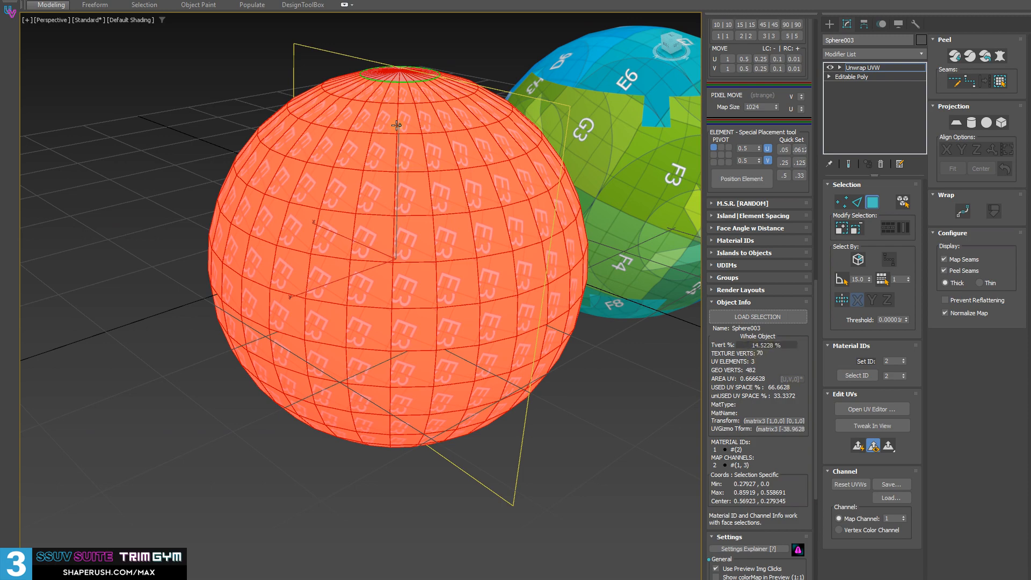
alt+middle_drag(396, 125, 476, 421)
alt+middle_drag(441, 273, 477, 291)
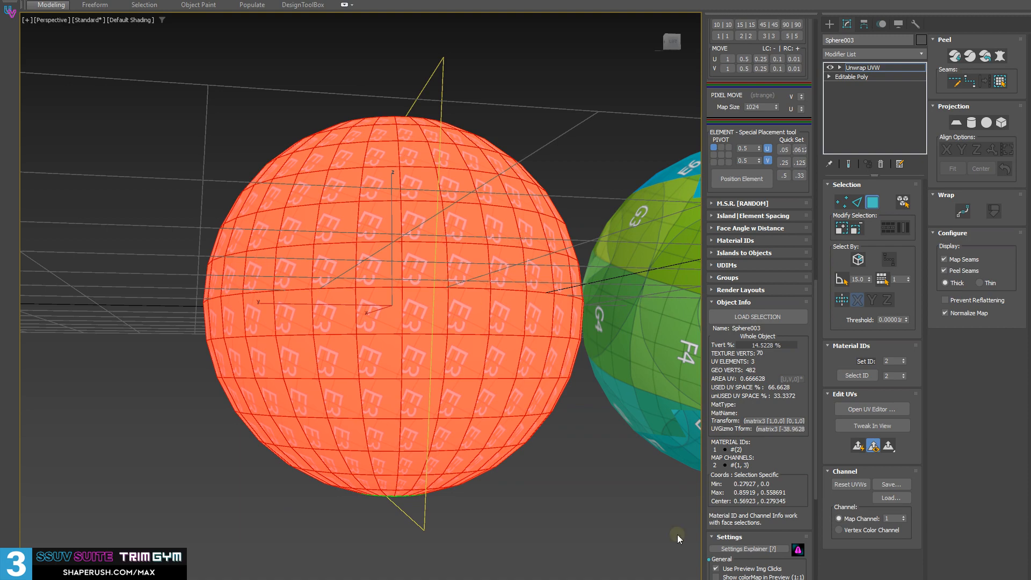
alt+middle_drag(189, 181, 191, 210)
click(749, 302)
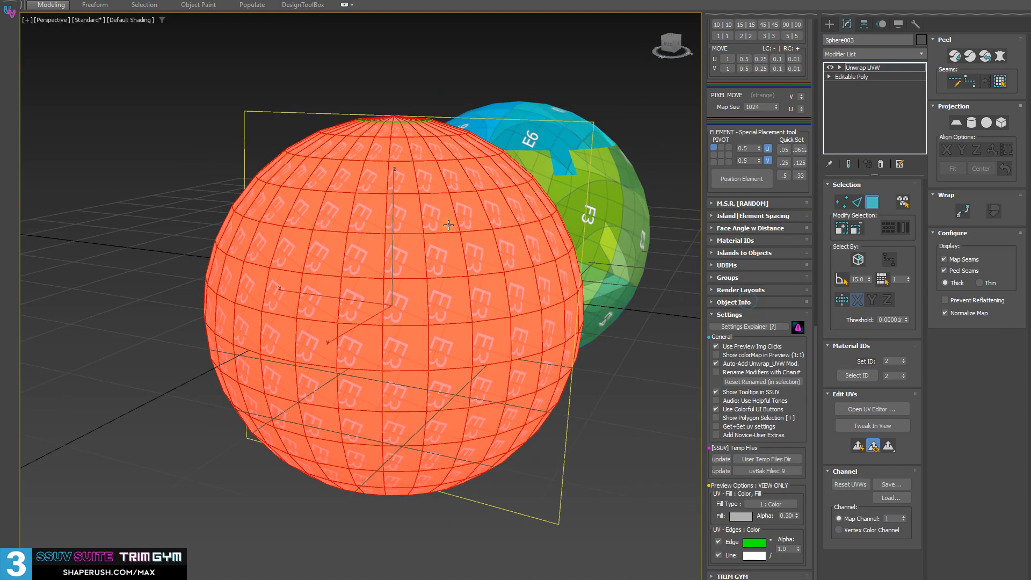
Clear the polygon selection, collapse Sphere003's Unwrap UVW modifier into the Editable Poly, and deselect the sphere
alt+middle_drag(449, 225, 505, 395)
middle_drag(471, 305, 465, 307)
key(shift+d)
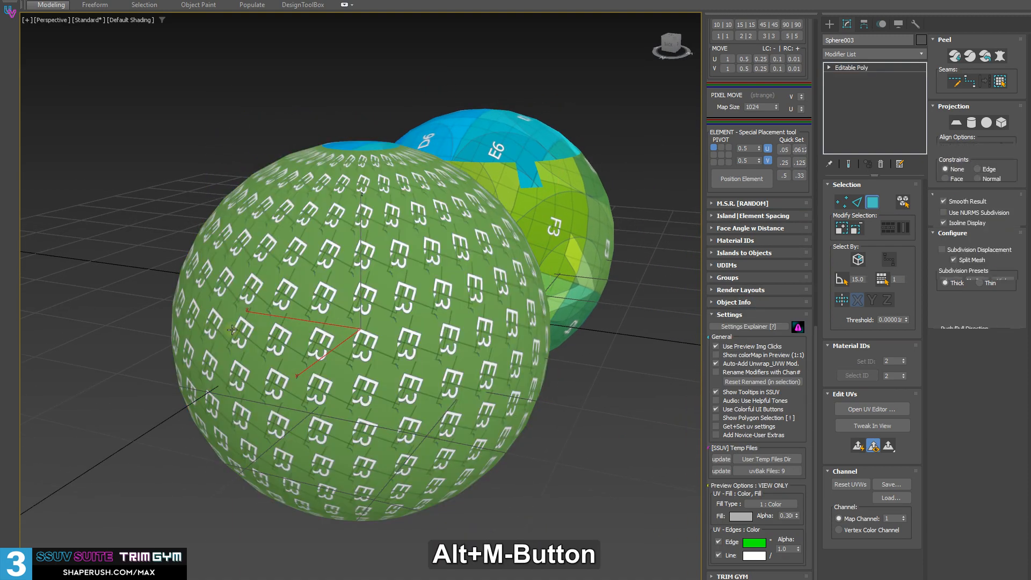
alt+middle_drag(215, 279, 348, 311)
scroll(318, 293, down, 3)
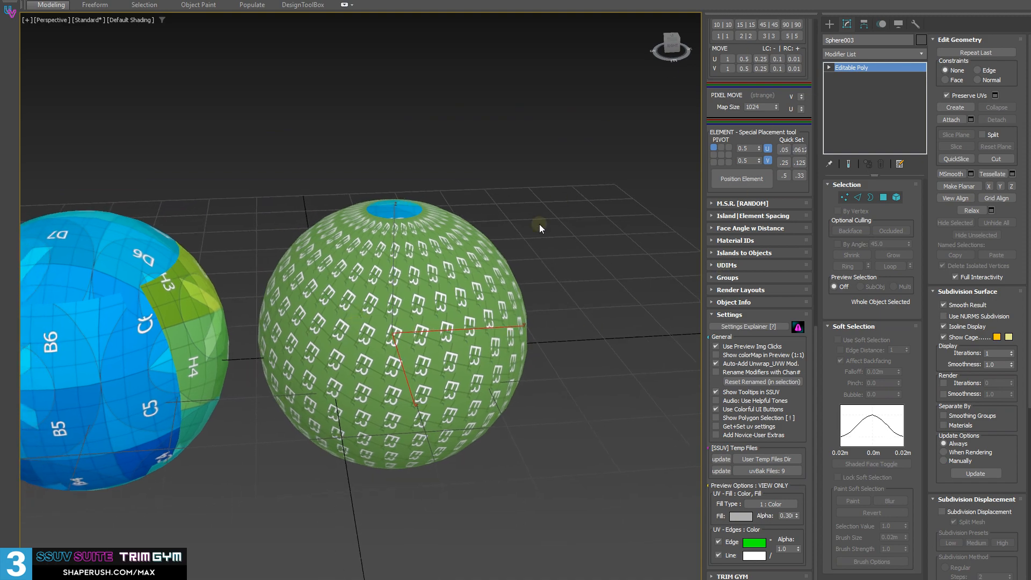
alt+middle_drag(539, 225, 404, 282)
click(474, 481)
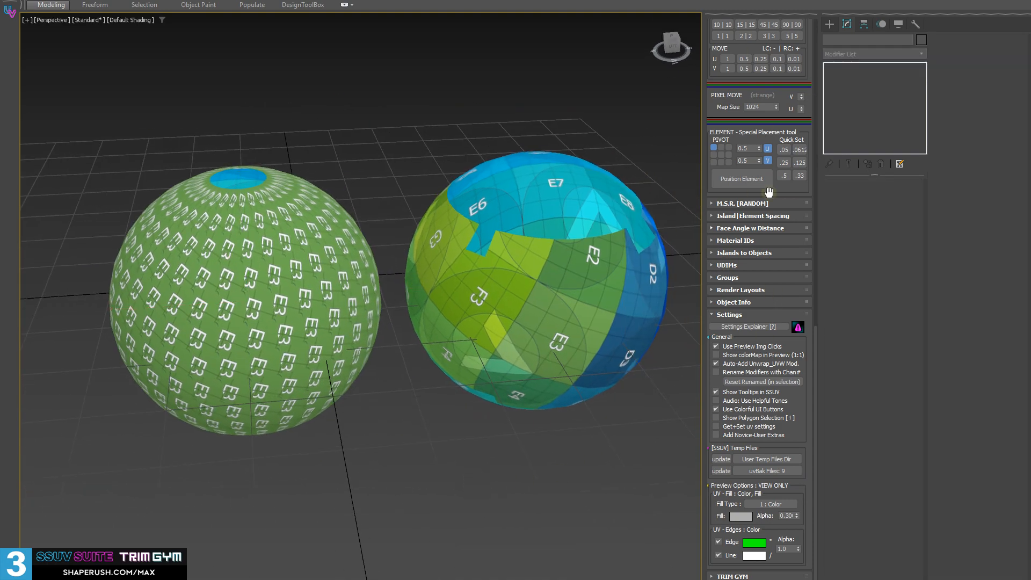
Return to the main SSUV tools and select Sphere002
scroll(734, 134, up, 15)
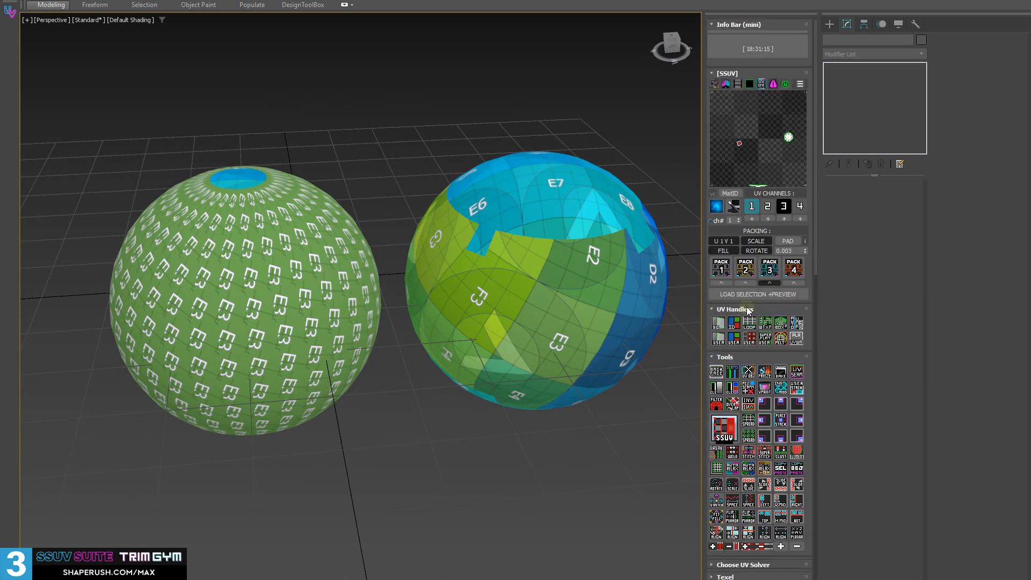
scroll(571, 310, up, 5)
scroll(571, 310, down, 10)
click(494, 302)
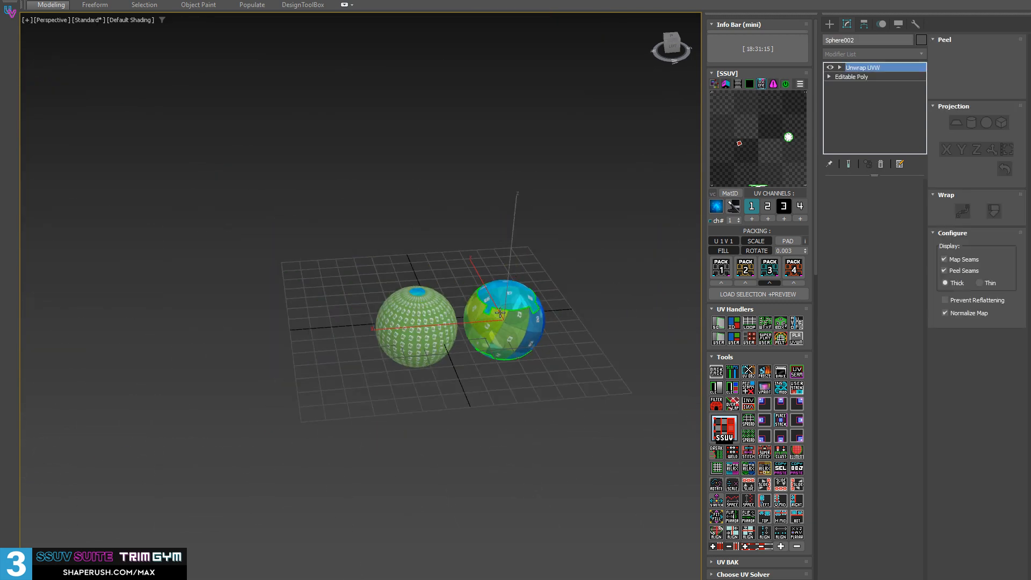
middle_drag(494, 302, 469, 300)
key(3)
key(ctrl+a)
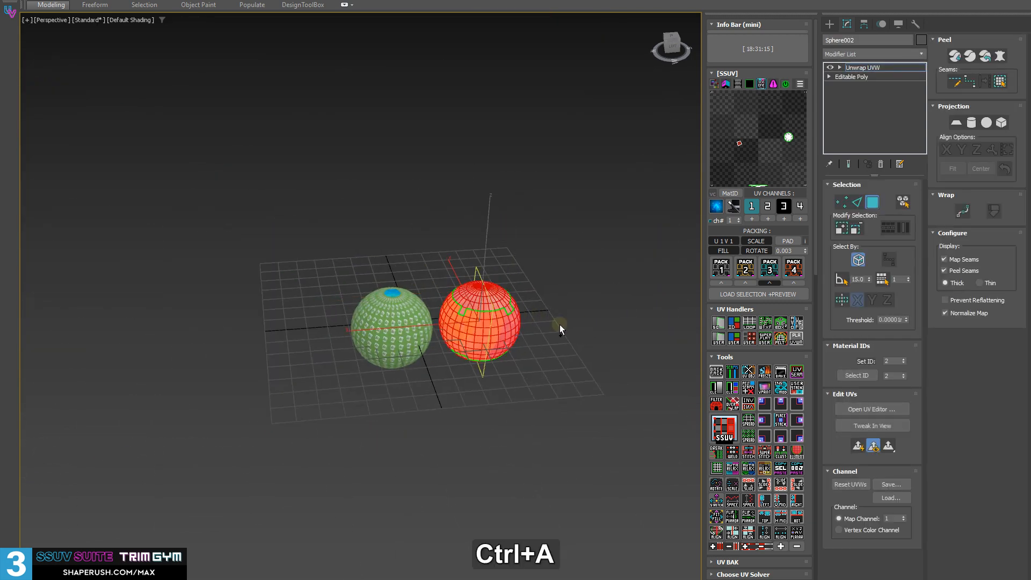
click(568, 295)
click(506, 302)
key(3)
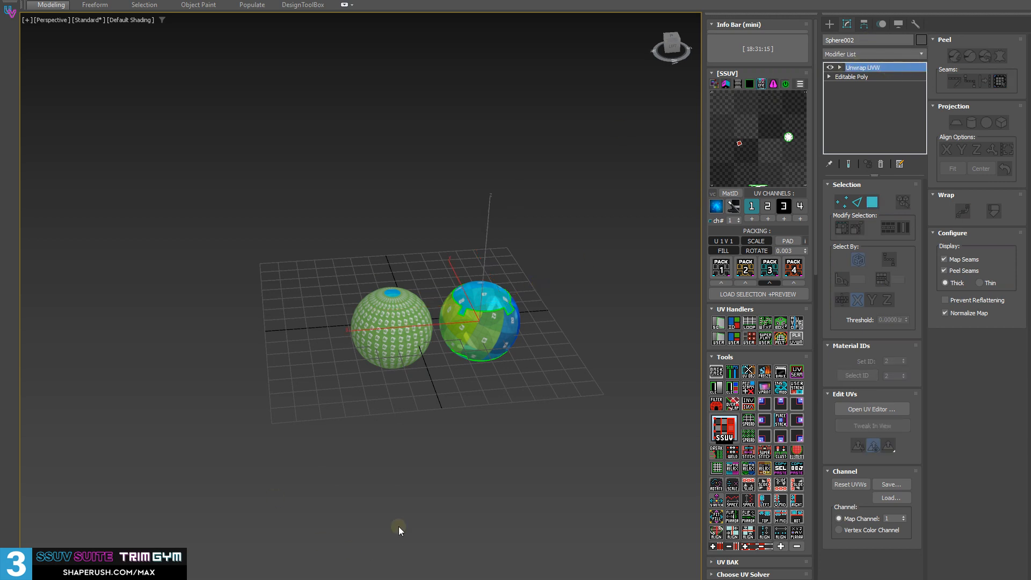
middle_drag(465, 418, 427, 437)
scroll(428, 437, up, 5)
alt+middle_drag(454, 357, 422, 362)
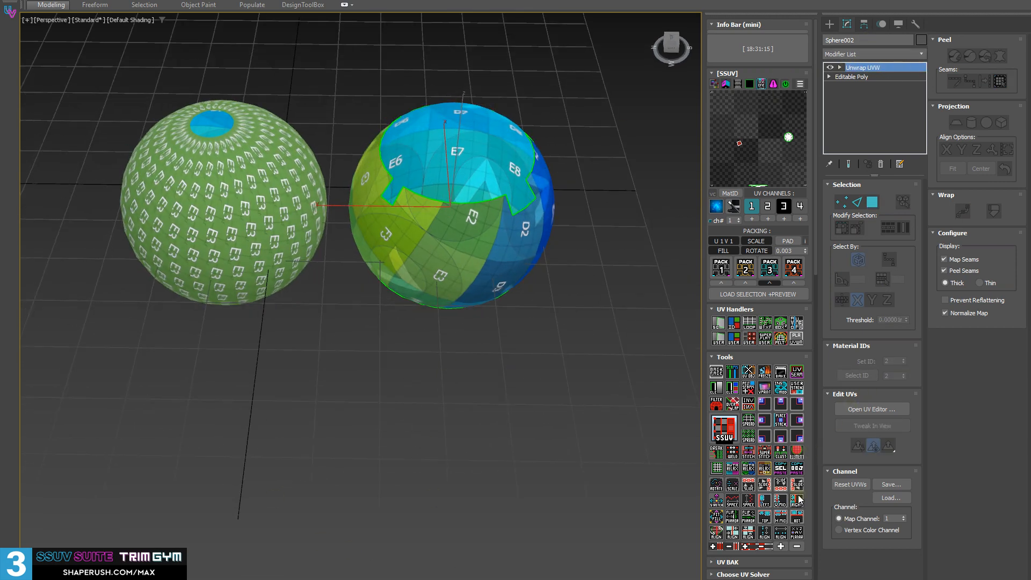
scroll(280, 277, down, 5)
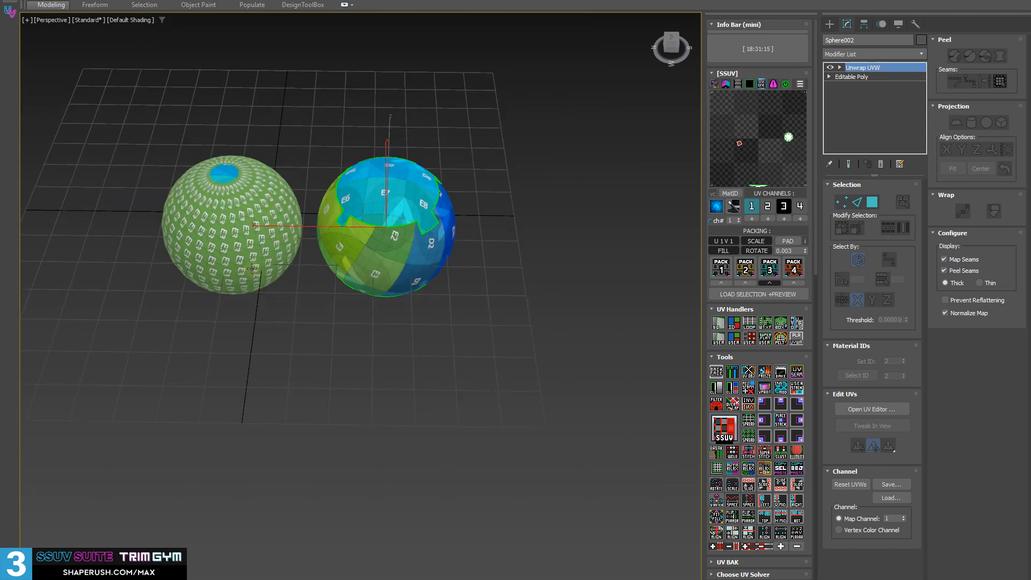
Clone Sphere003 once as an independent copy, placed clear of the two existing spheres
alt+middle_drag(283, 269, 385, 287)
click(390, 262)
key(w)
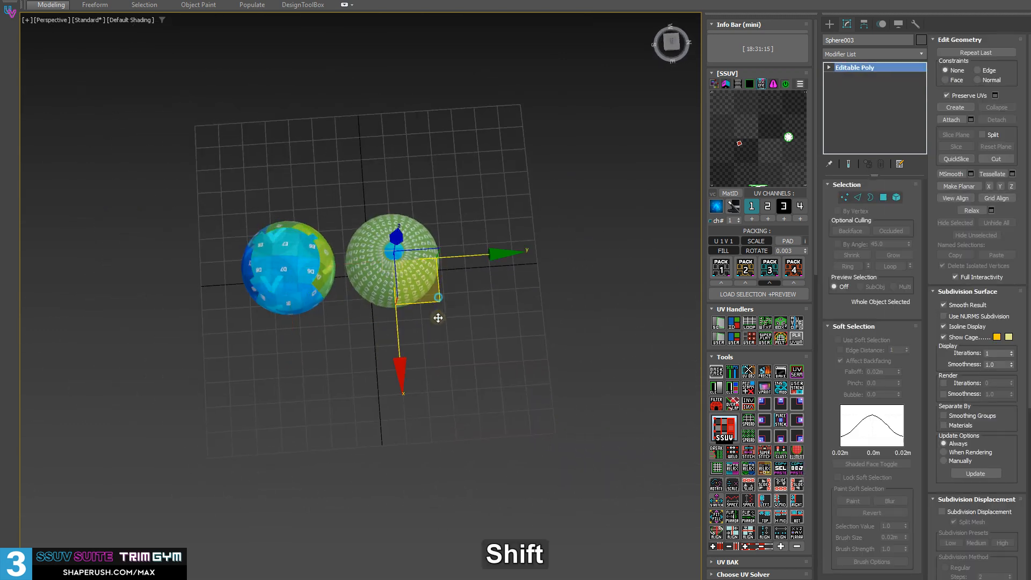
mouse_move(437, 315)
shift+mouse_down()
mouse_move(437, 419)
mouse_move(460, 419)
shift+mouse_up()
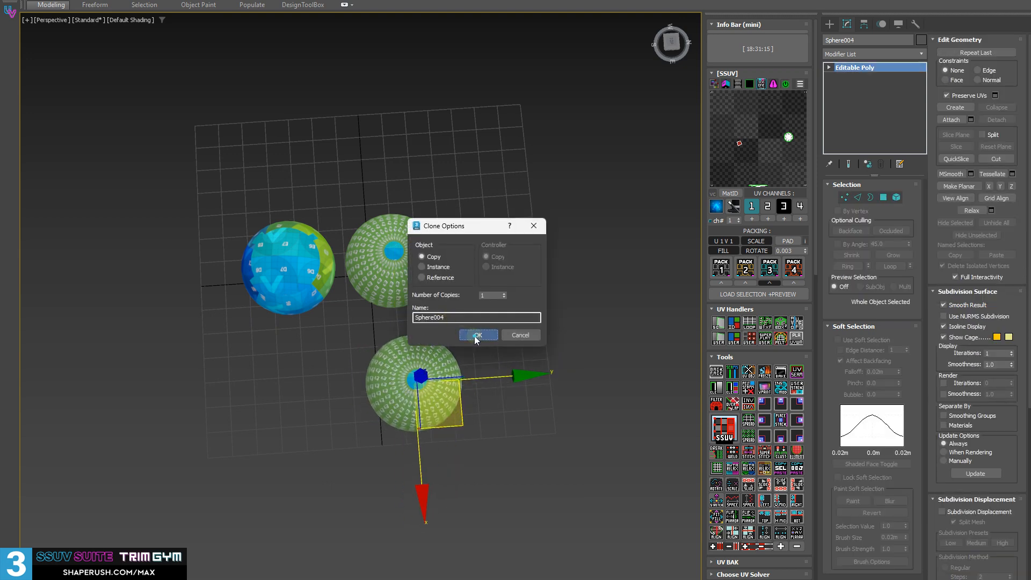
click(477, 335)
Clone the new sphere along the Y axis as a row of 4 independent copies
shift+drag(520, 375, 560, 376)
click(505, 293)
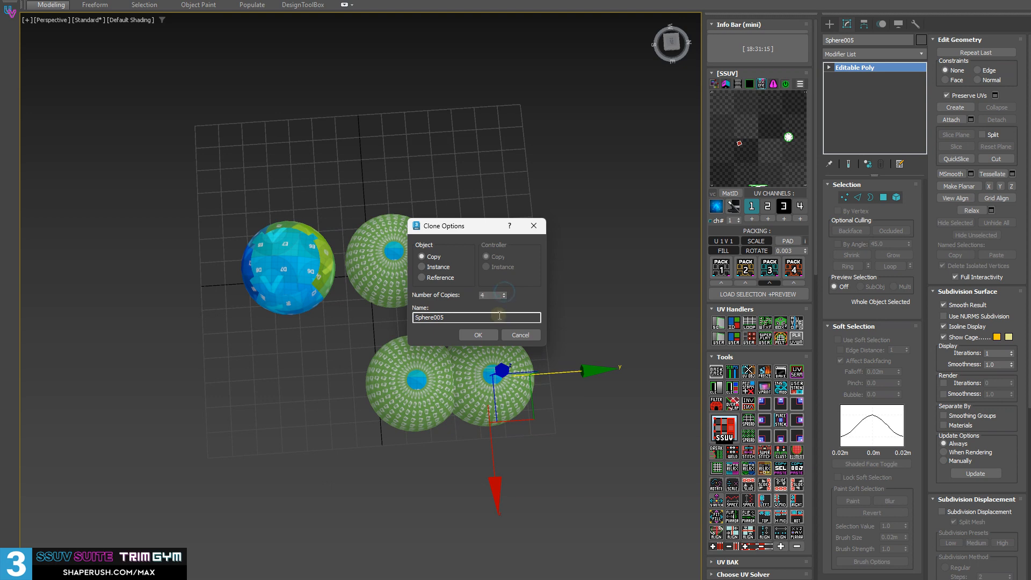
click(478, 335)
Select all five spheres in the new row and turn on edged faces in the viewport
alt+middle_drag(572, 283, 589, 225)
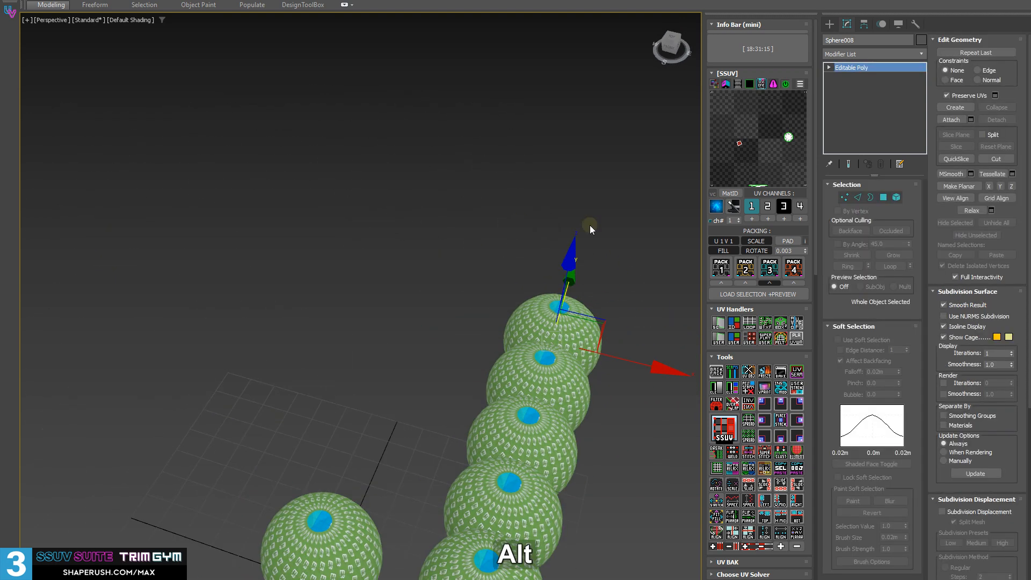
alt+middle_drag(819, 104, 371, 307)
click(517, 456)
click(477, 357)
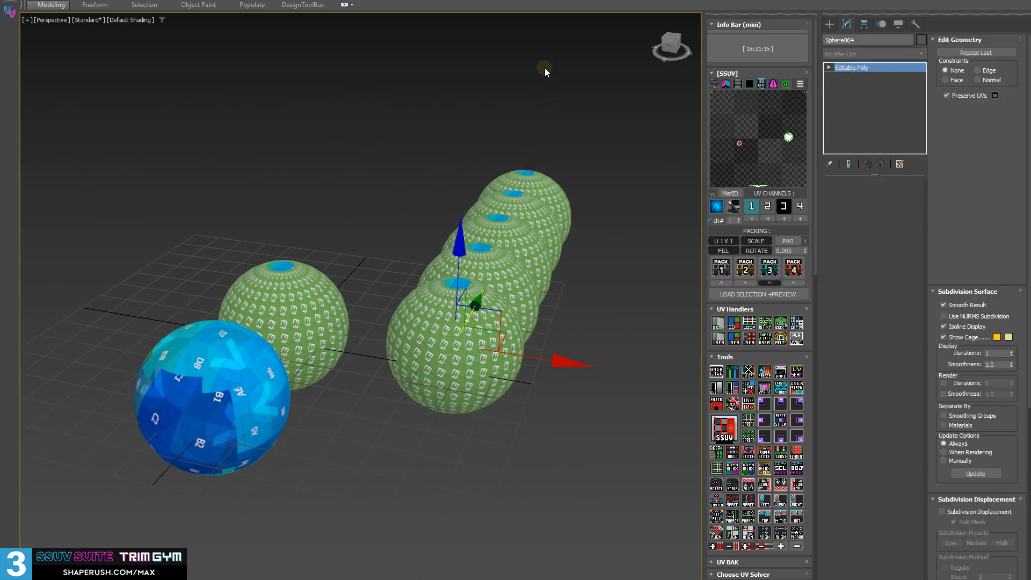
drag(455, 153, 583, 418)
alt+middle_drag(482, 125, 144, 164)
middle_drag(523, 285, 537, 258)
key(F4)
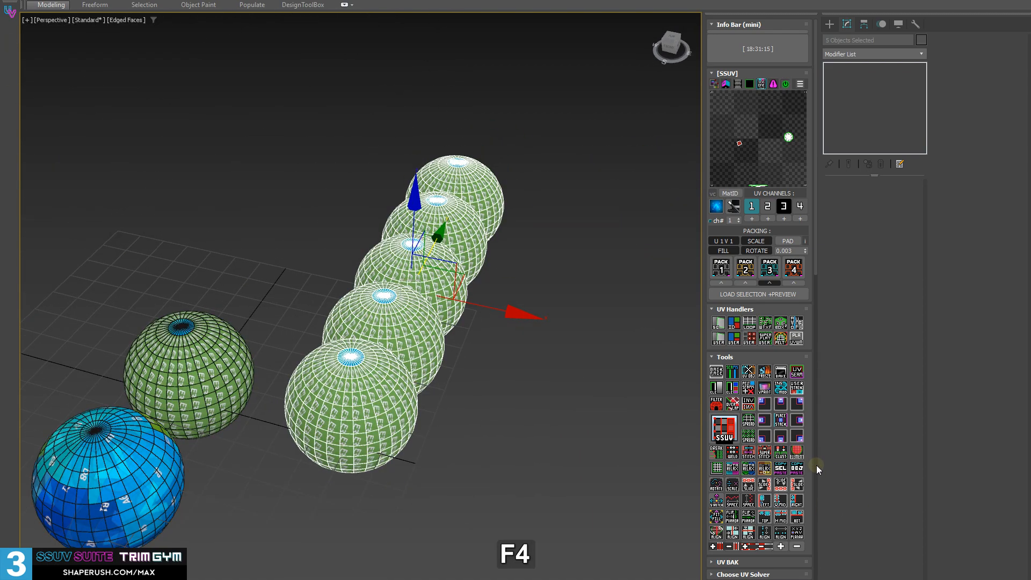
Paste the copied object UVs onto the five selected spheres with the object Smart Copy-Paste tool, and select Sphere004
click(799, 470)
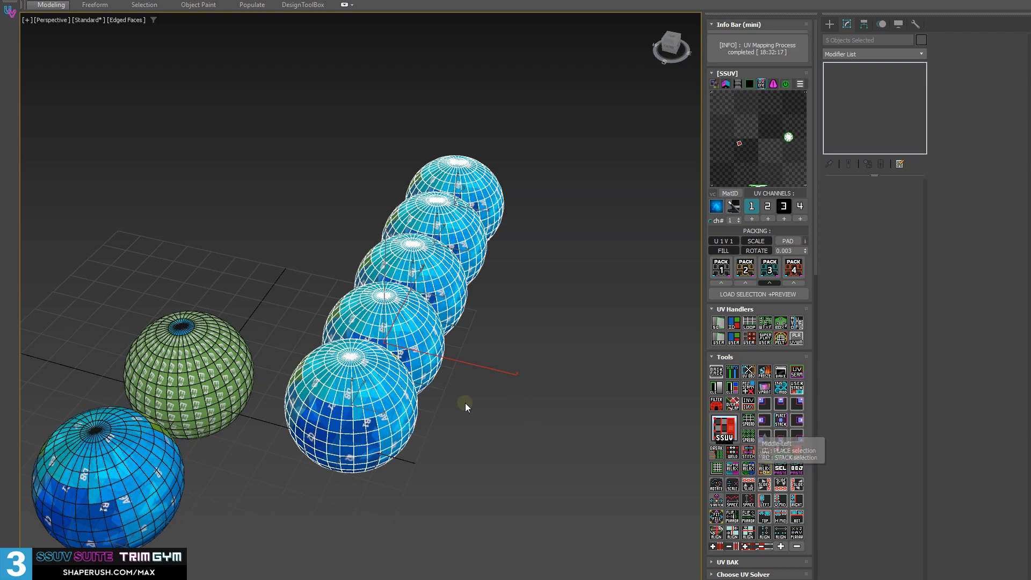
mouse_move(465, 403)
alt+middle_down()
mouse_move(382, 417)
mouse_move(388, 460)
mouse_move(477, 382)
mouse_move(478, 410)
alt+middle_up()
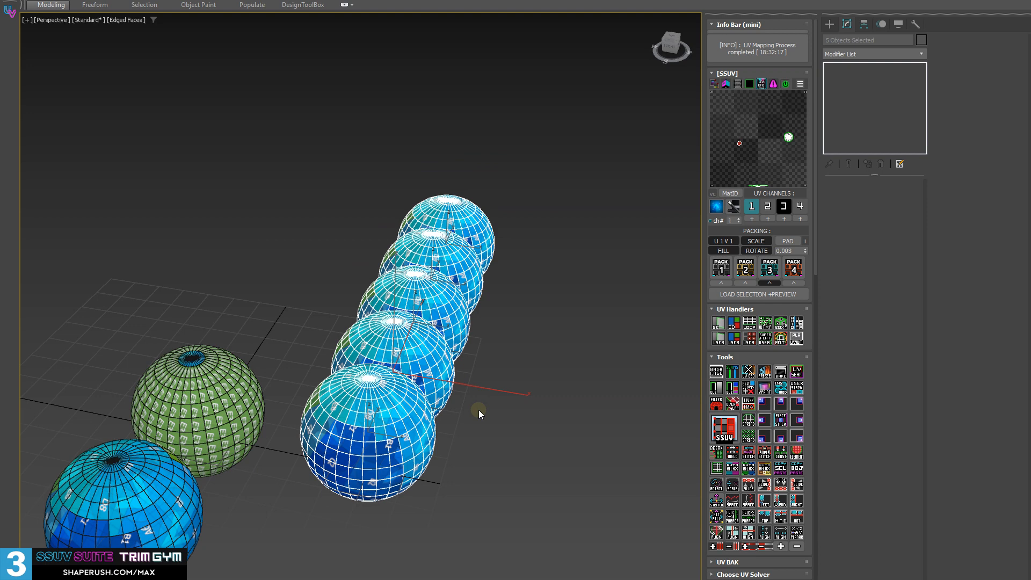
click(426, 435)
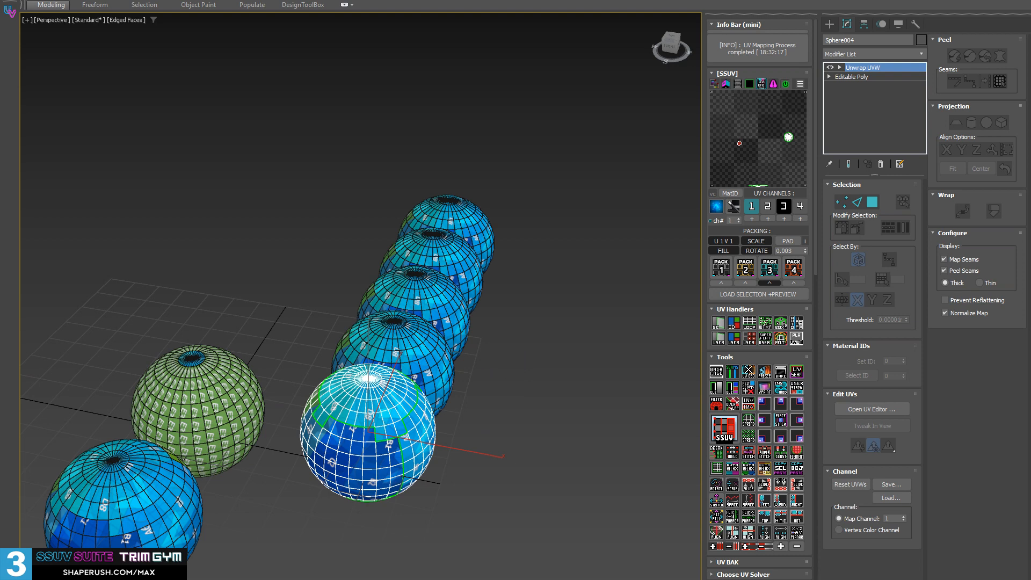
Examine the pasted UVs on the other spheres in the row one by one, and turn off edged faces
scroll(725, 436, down, 10)
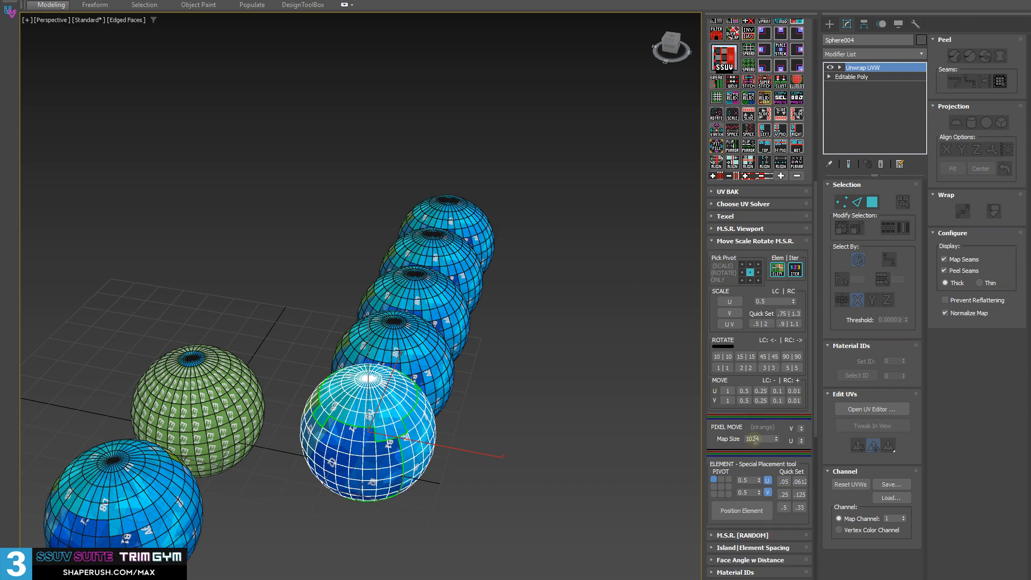
scroll(758, 454, up, 4)
scroll(757, 454, up, 6)
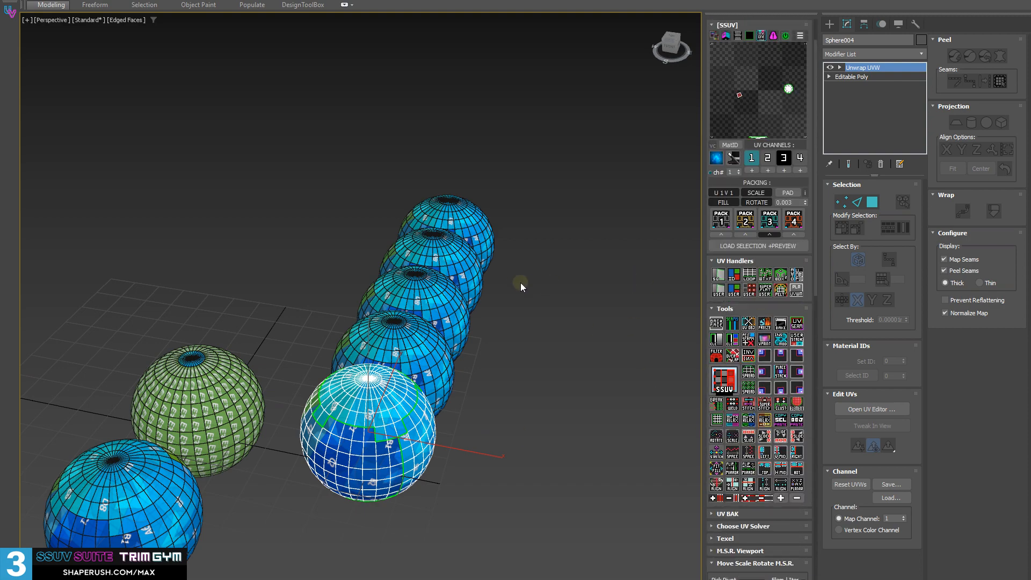
alt+middle_drag(568, 353, 501, 350)
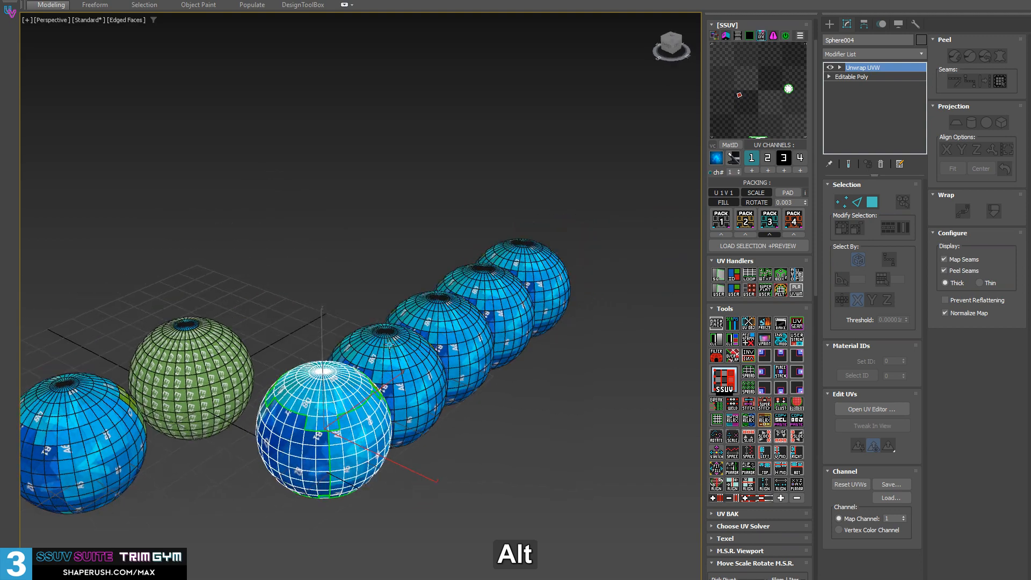
click(392, 344)
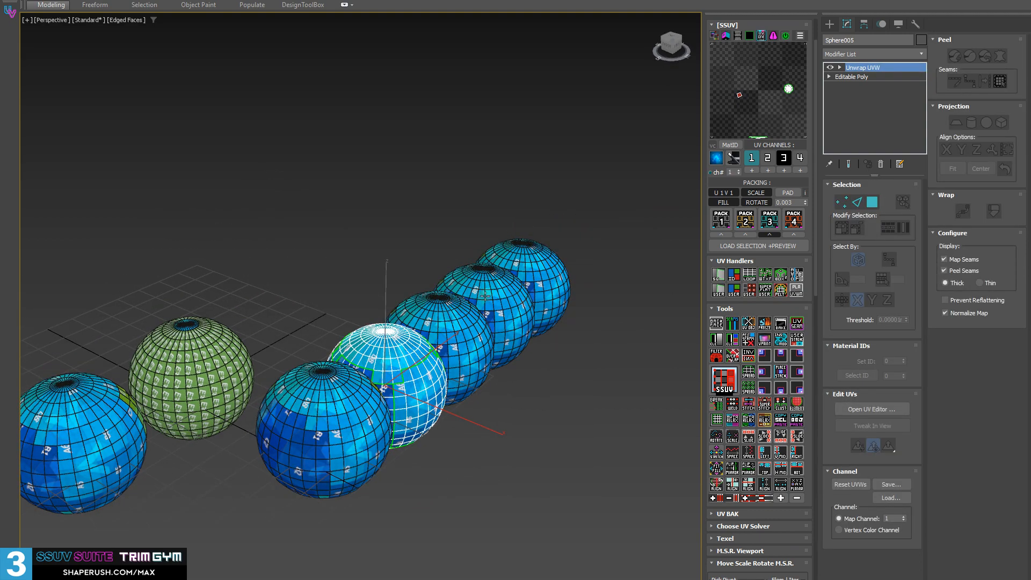
click(486, 317)
click(486, 318)
mouse_move(486, 318)
alt+middle_down()
mouse_move(499, 376)
mouse_move(546, 387)
mouse_move(492, 375)
mouse_move(451, 391)
mouse_move(626, 379)
alt+middle_up()
key(F4)
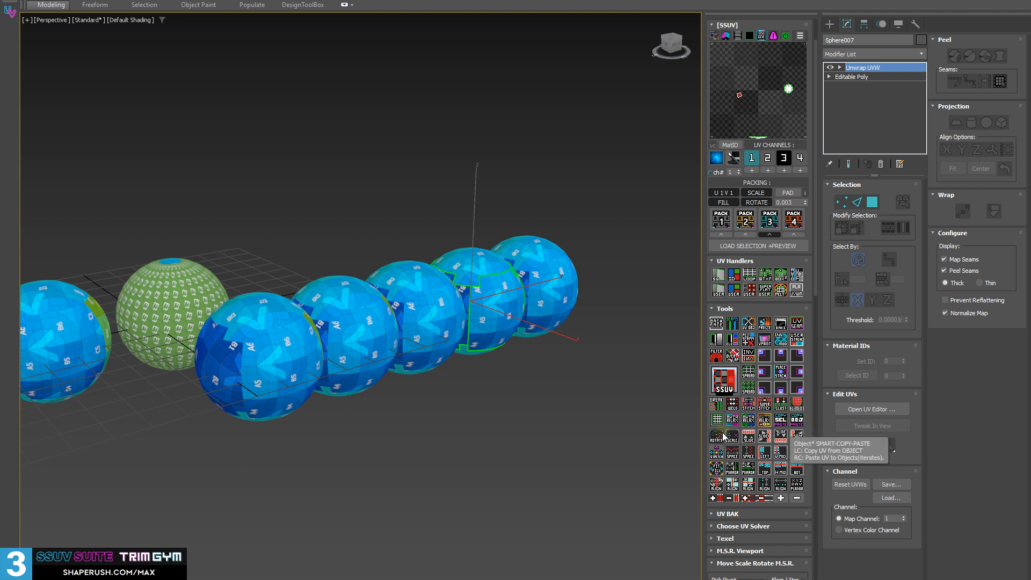